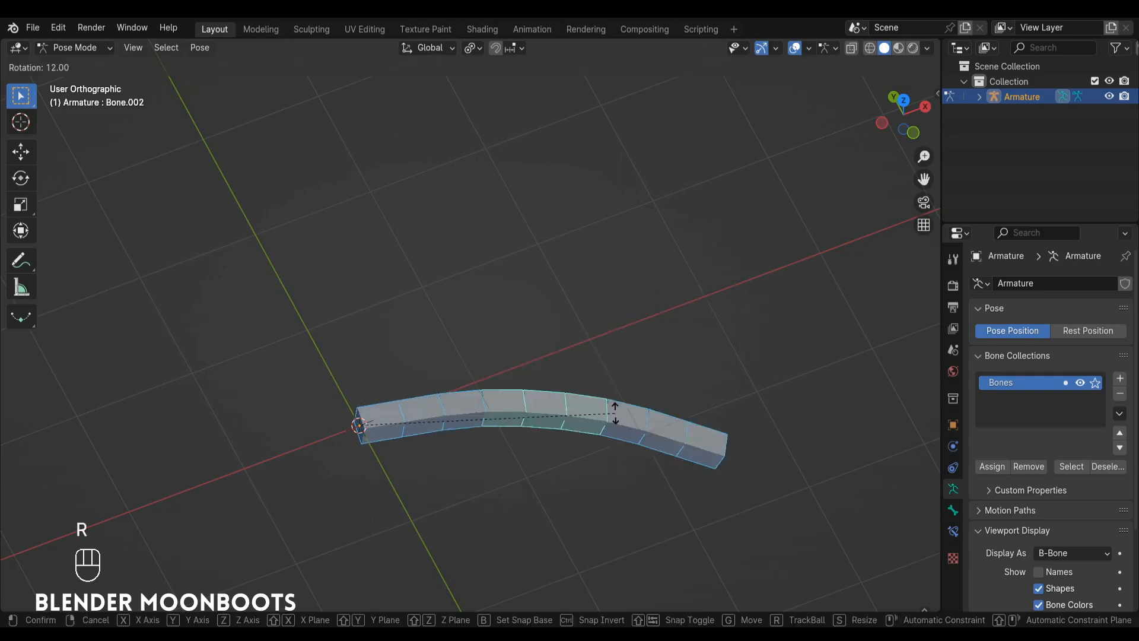
Rotate the selected bones of the bendy B-Bone chain in Pose Mode to bend it into an arc.
left_click(590, 441)
left_click(589, 440)
left_click(636, 459, "shift")
key("r")
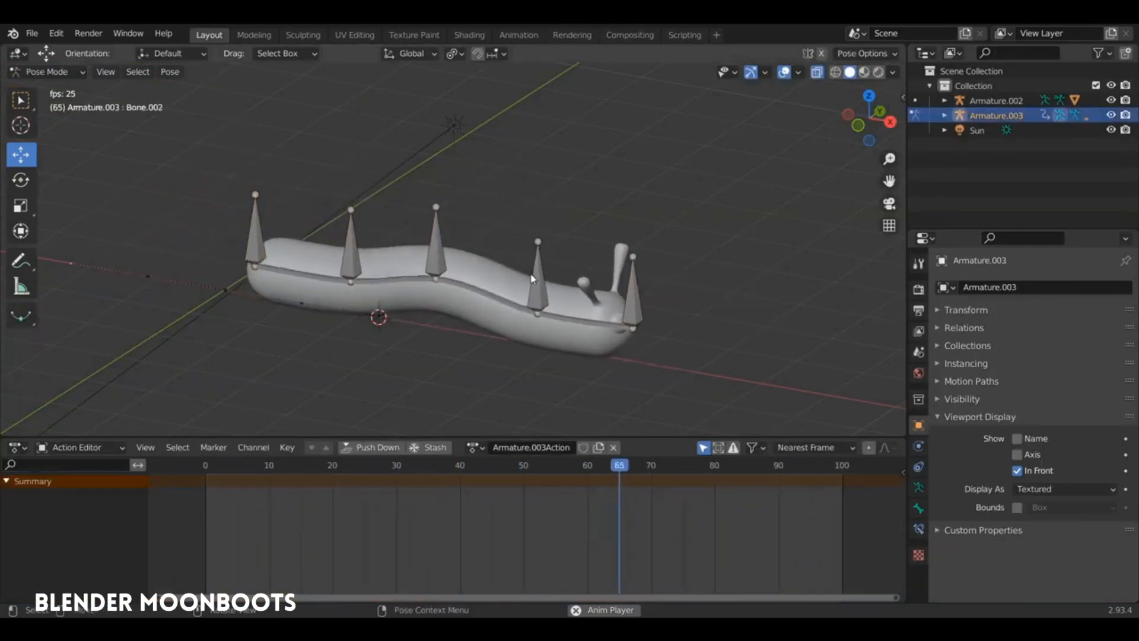
Select all five control bones of the animated worm rig in Pose Mode.
left_click(537, 278)
key("a")
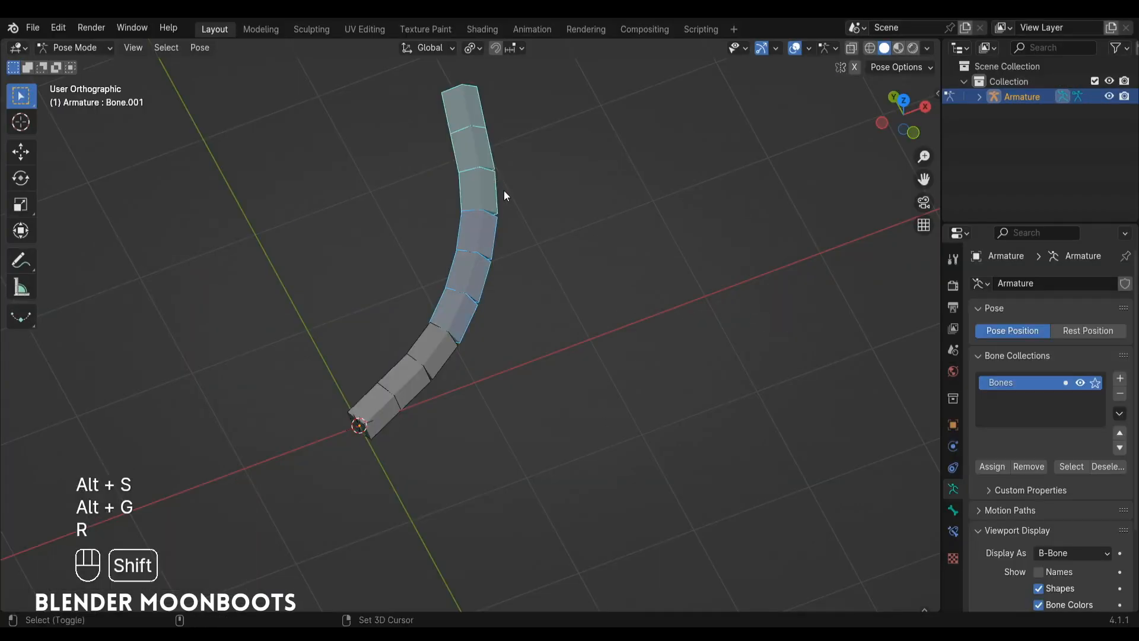
Rotate individual bones of the B-Bone chain in Pose Mode to pose it in a wavy shape.
key("r")
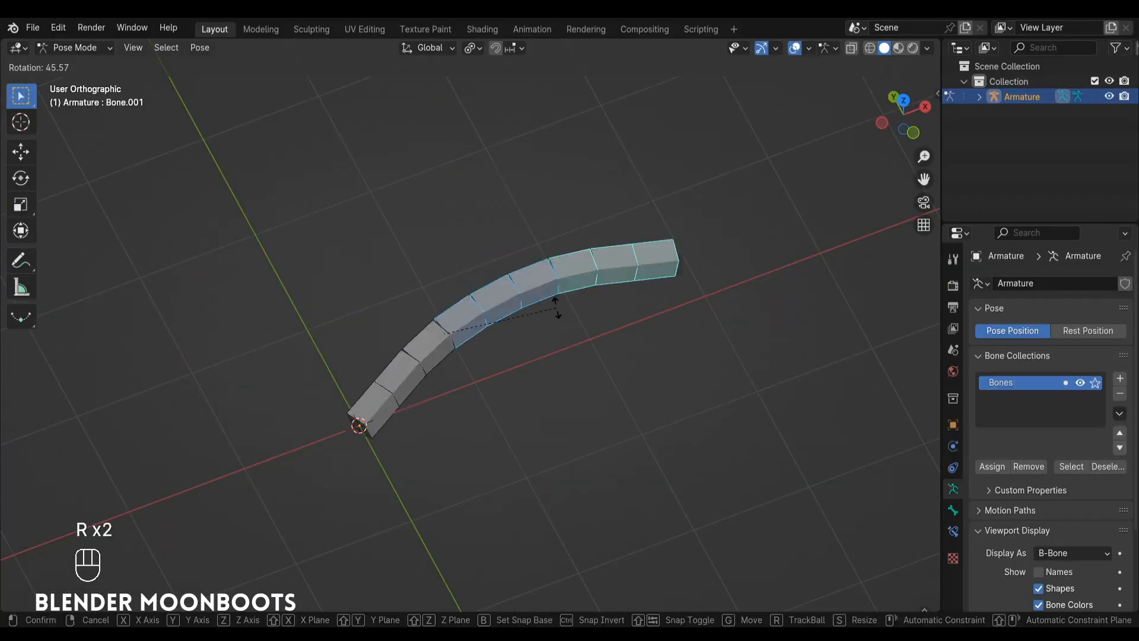
left_click(542, 394)
left_click(590, 407)
key("r")
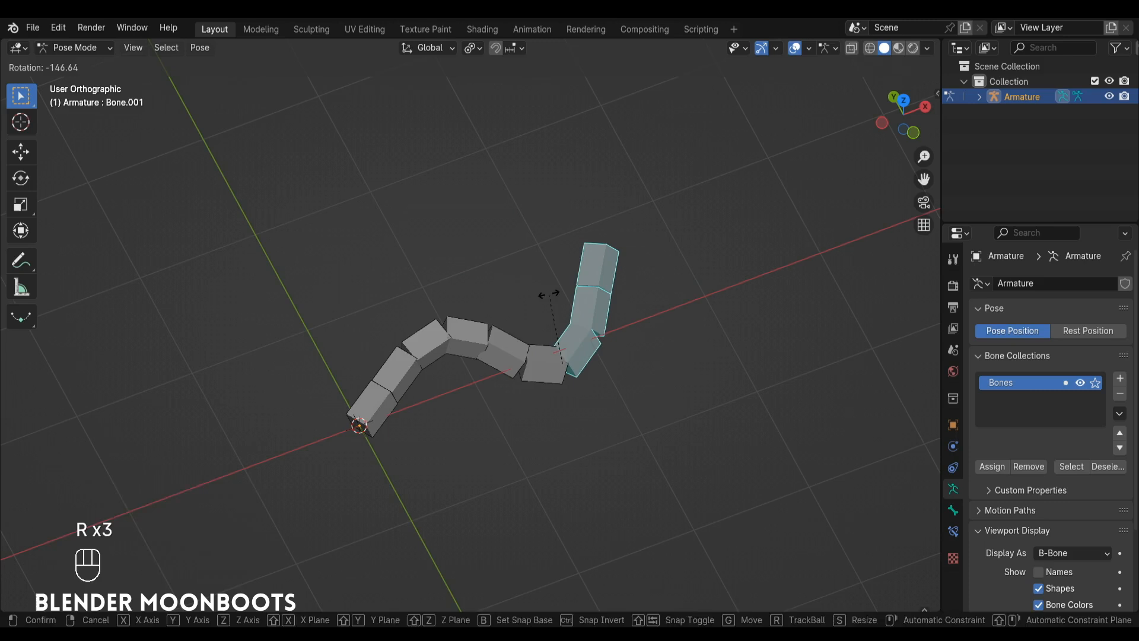
left_click(543, 296)
key("a")
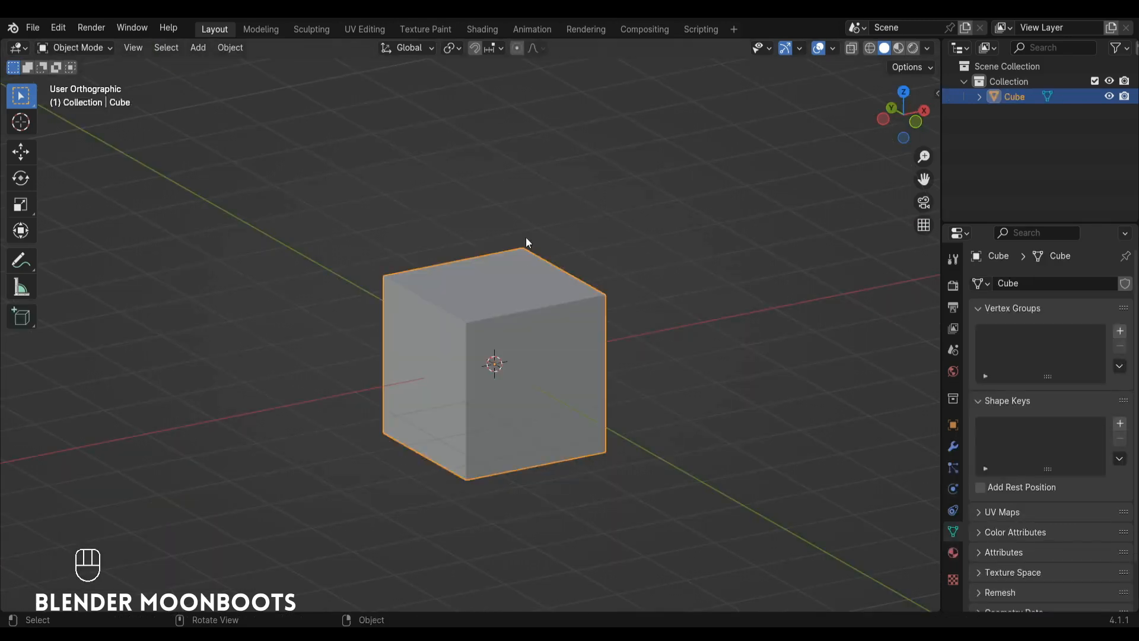
Save the file and replace the default cube with a single-bone armature at the origin.
key("ctrl+s")
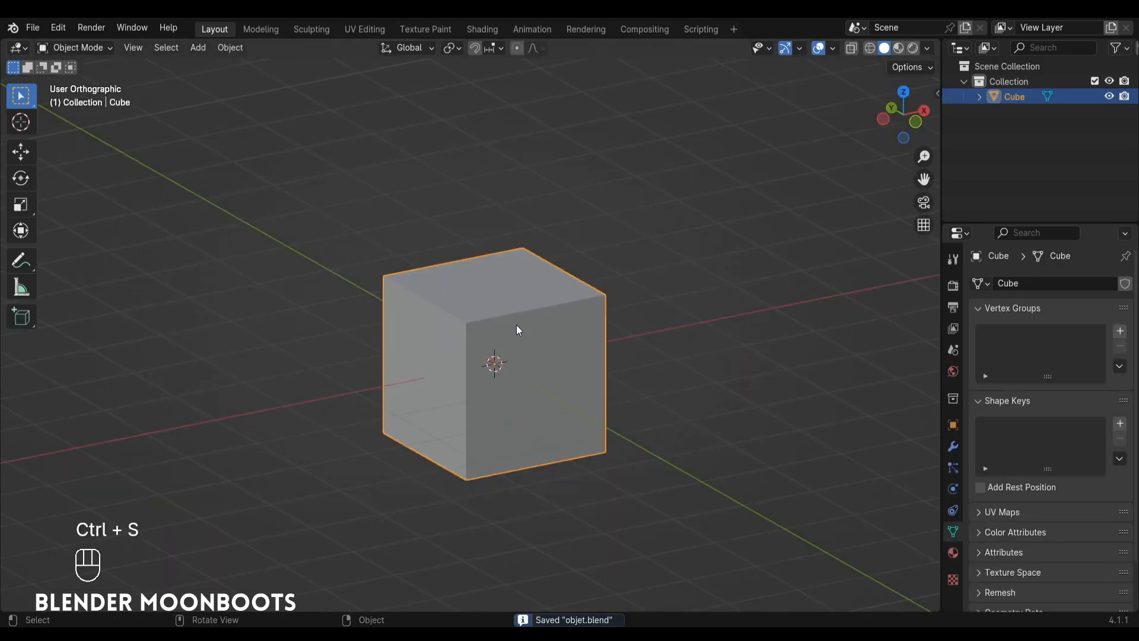
key("x")
left_click(515, 325)
key("shift+a")
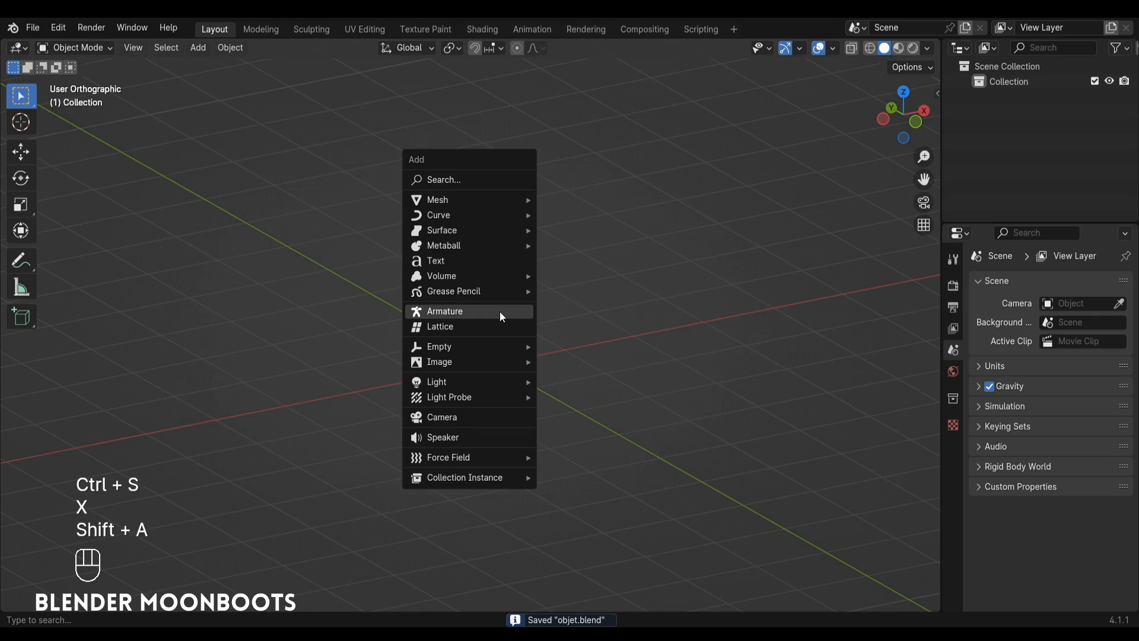
left_click(482, 315)
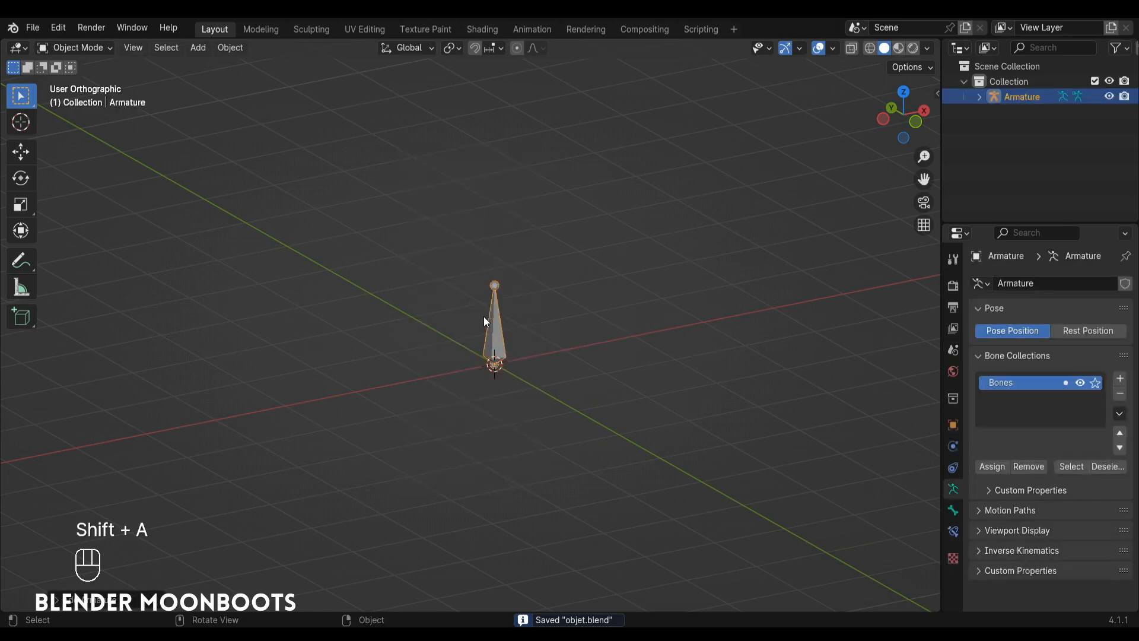
In Edit Mode, move the bone's tip onto the X axis with grid snapping so the bone is 3 m long.
key("KP_1")
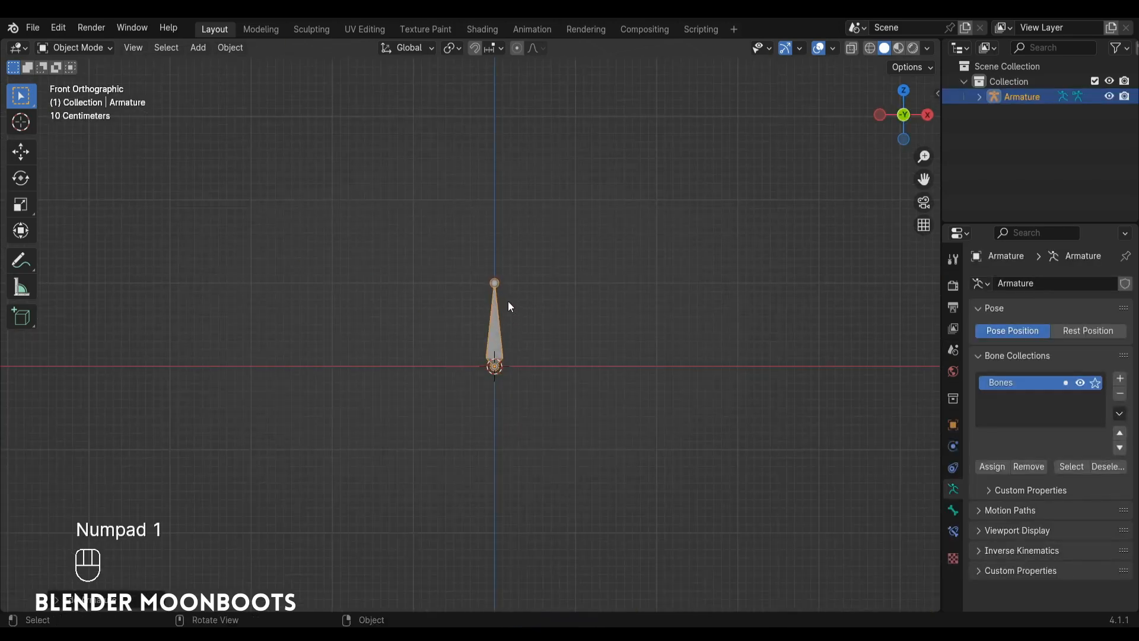
key("Tab")
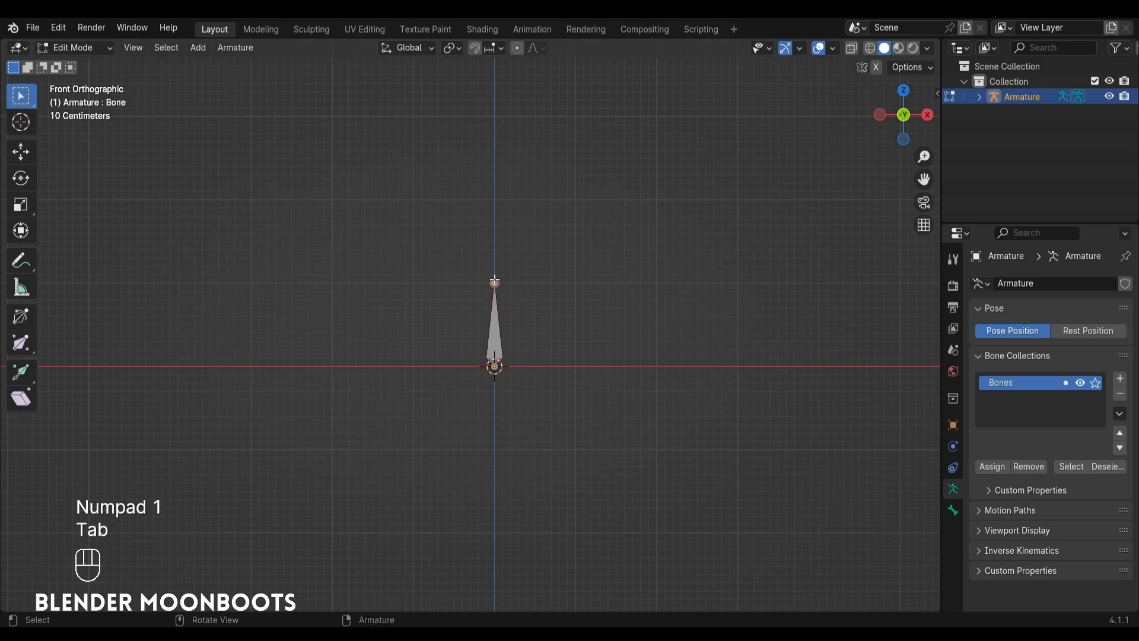
key("g")
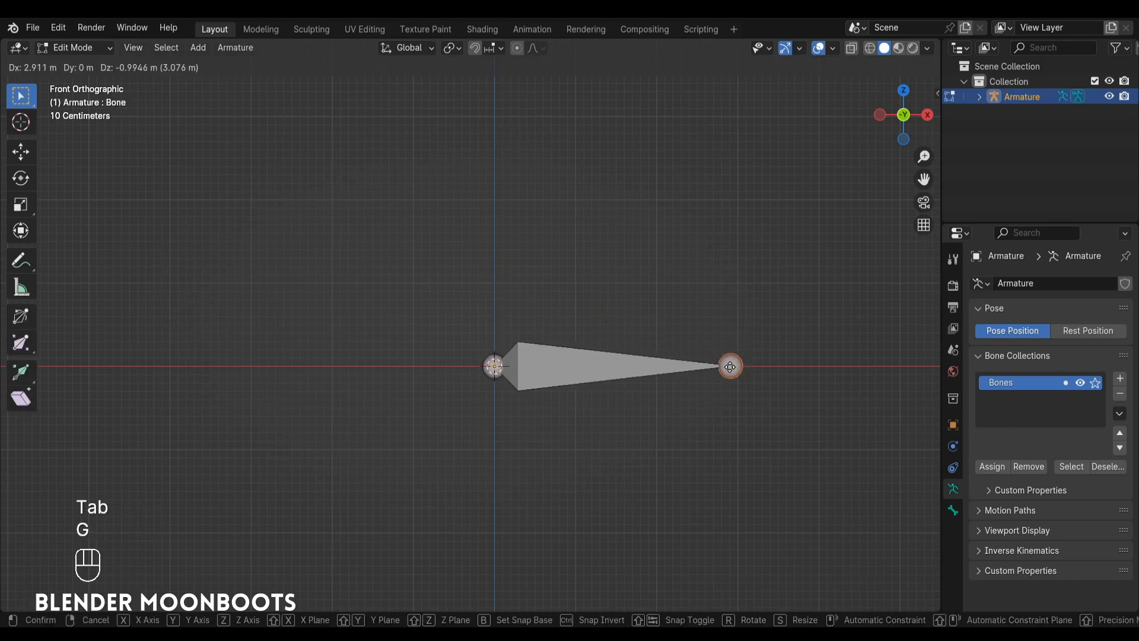
key("ctrl")
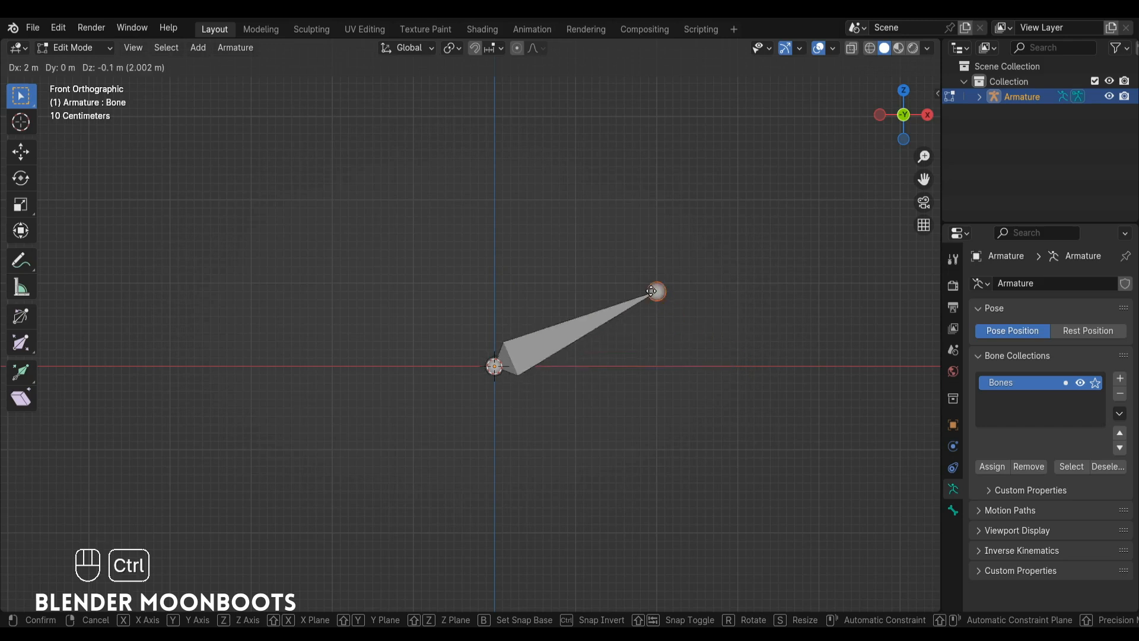
left_click(735, 363)
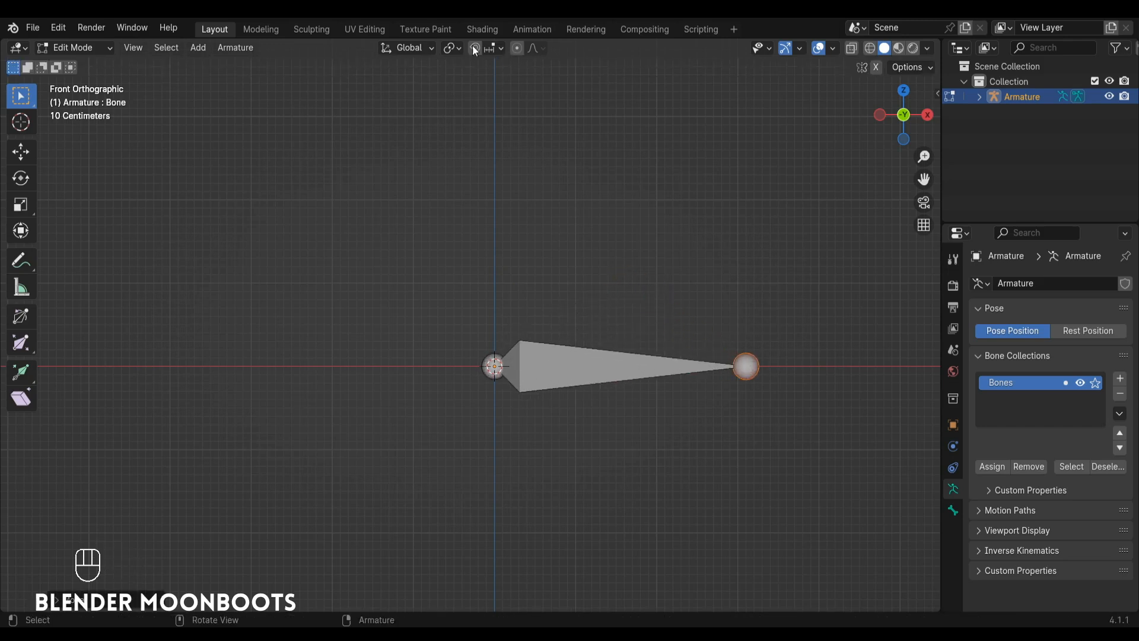
key("g")
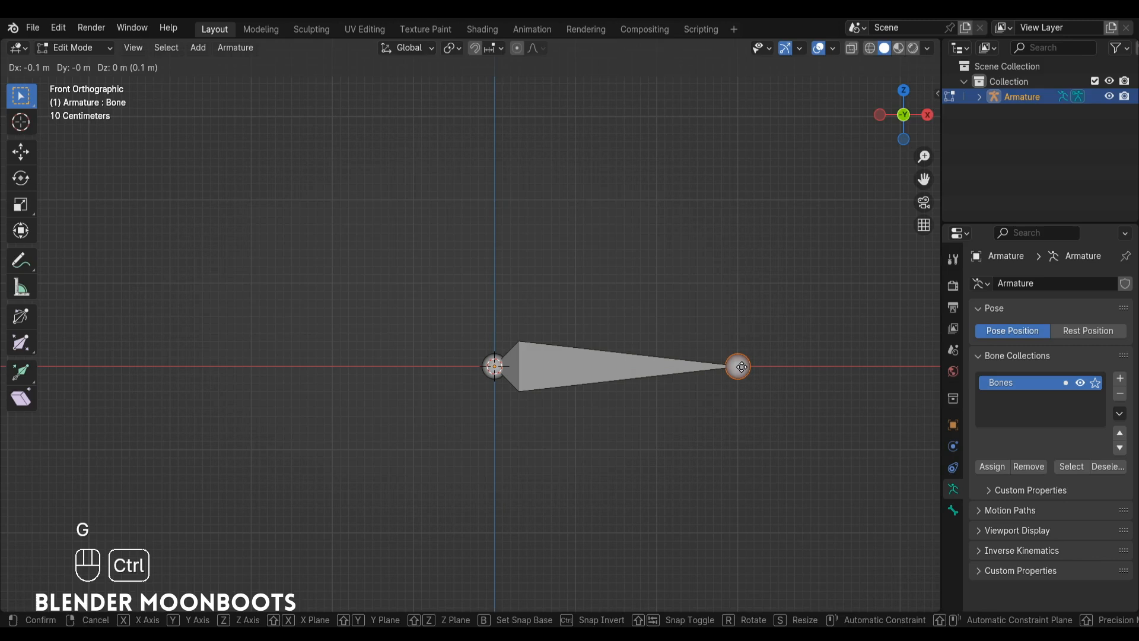
left_click(743, 367, "ctrl")
Subdivide the bone with two cuts to make a chain of three equal bones.
middle_click_drag(664, 315, 667, 387)
left_click_drag(667, 388, 674, 383, "alt")
left_click_drag(681, 364, 598, 275, "alt+shift")
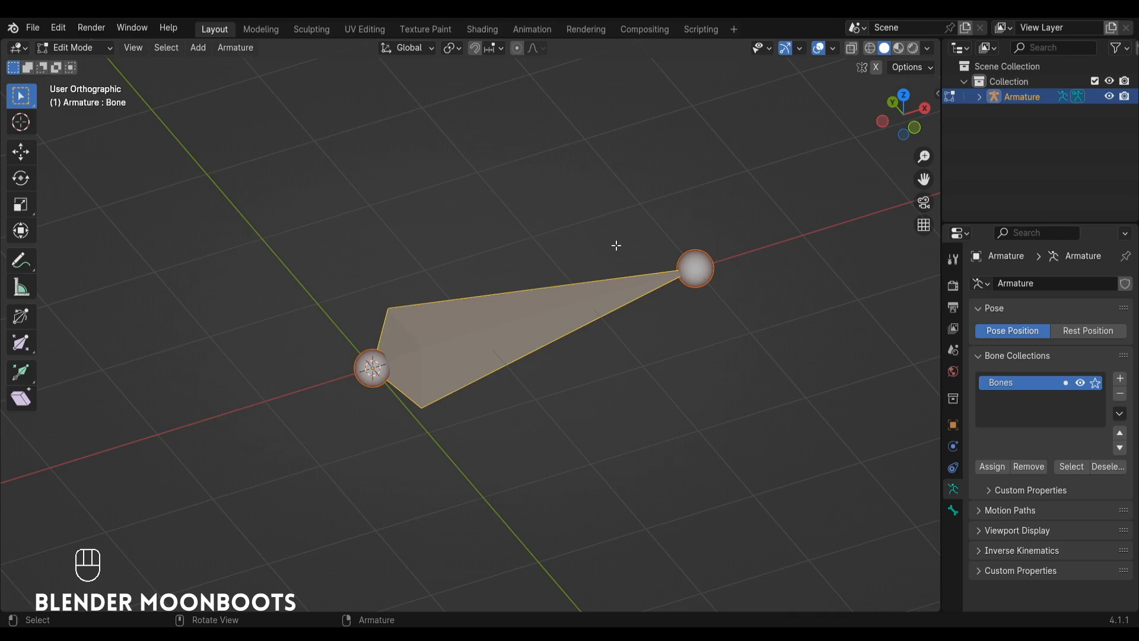
right_click(623, 247)
left_click(614, 248)
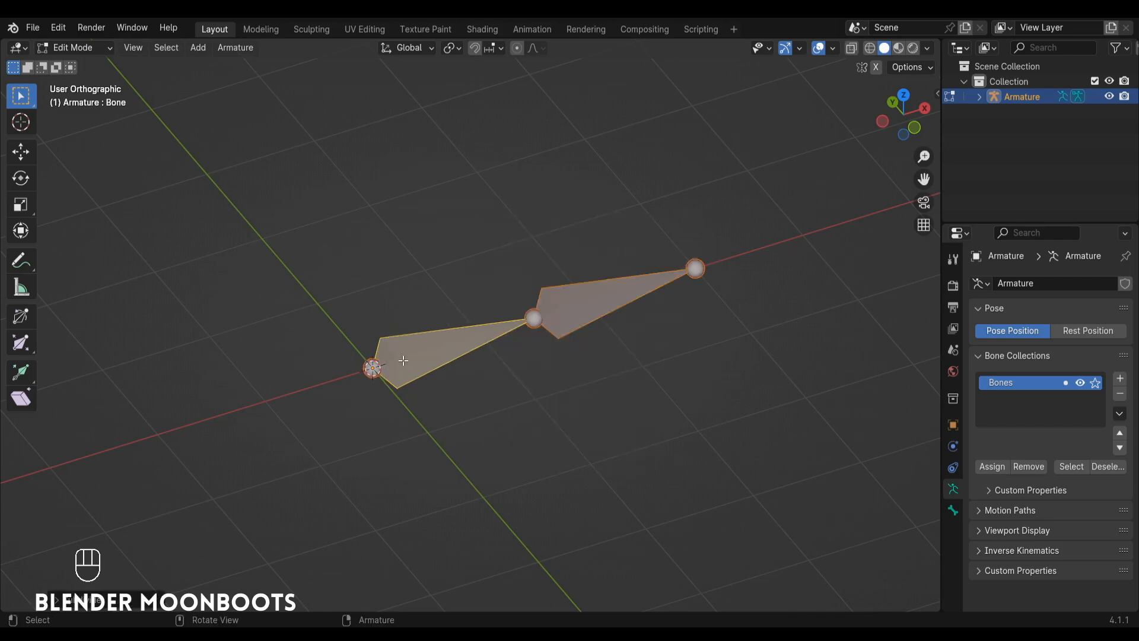
left_click(129, 601)
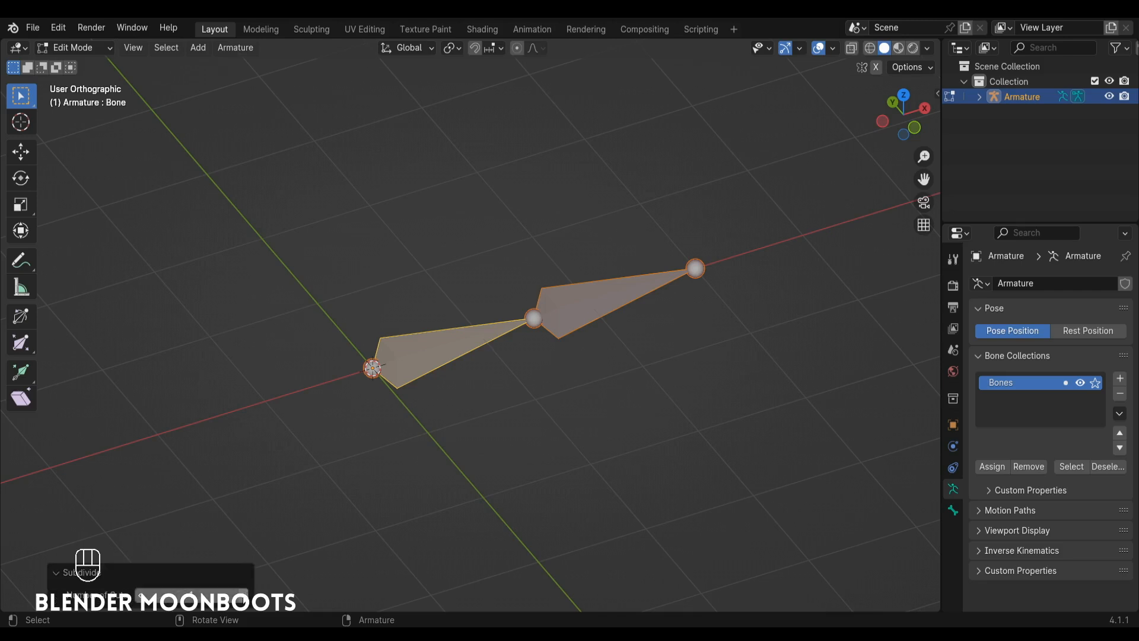
left_click(243, 595)
mouse_move(629, 305)
middle_mouse_down("alt")
mouse_move(590, 290)
mouse_move(611, 307)
middle_mouse_up("alt")
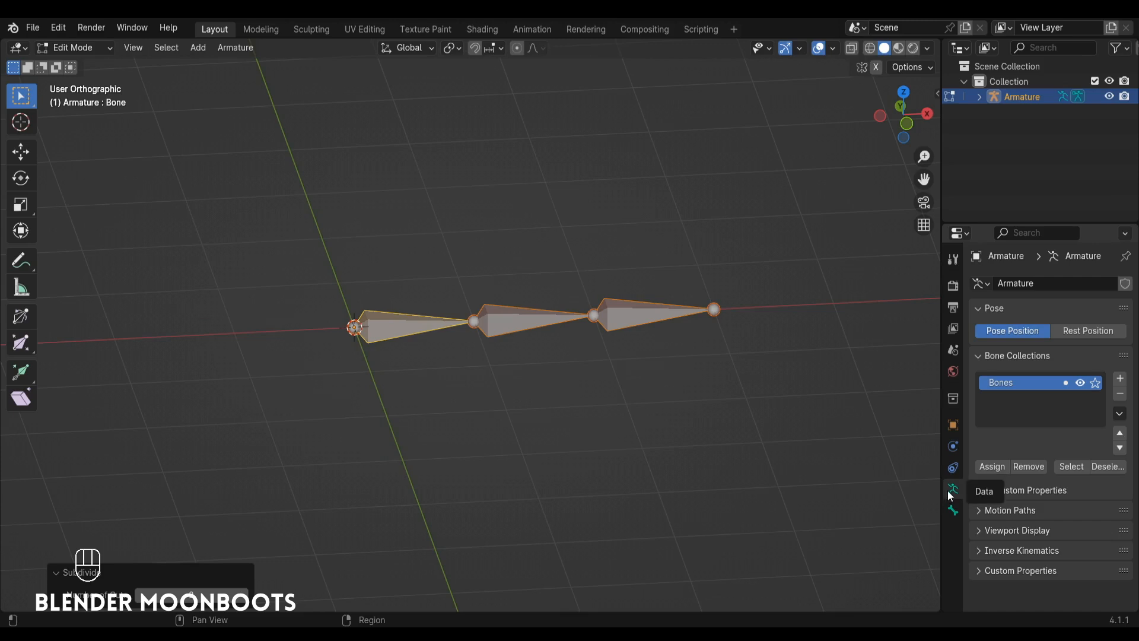
Set the armature's viewport display type to B-Bone.
left_click(977, 532)
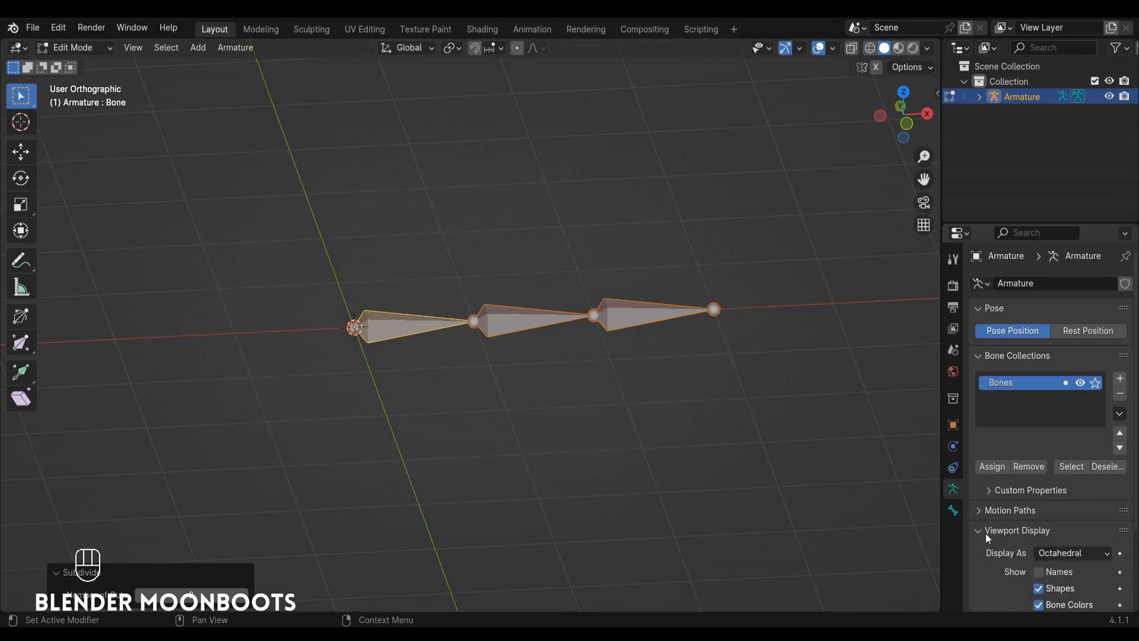
scroll(987, 528, "down", 3)
left_click(1053, 466)
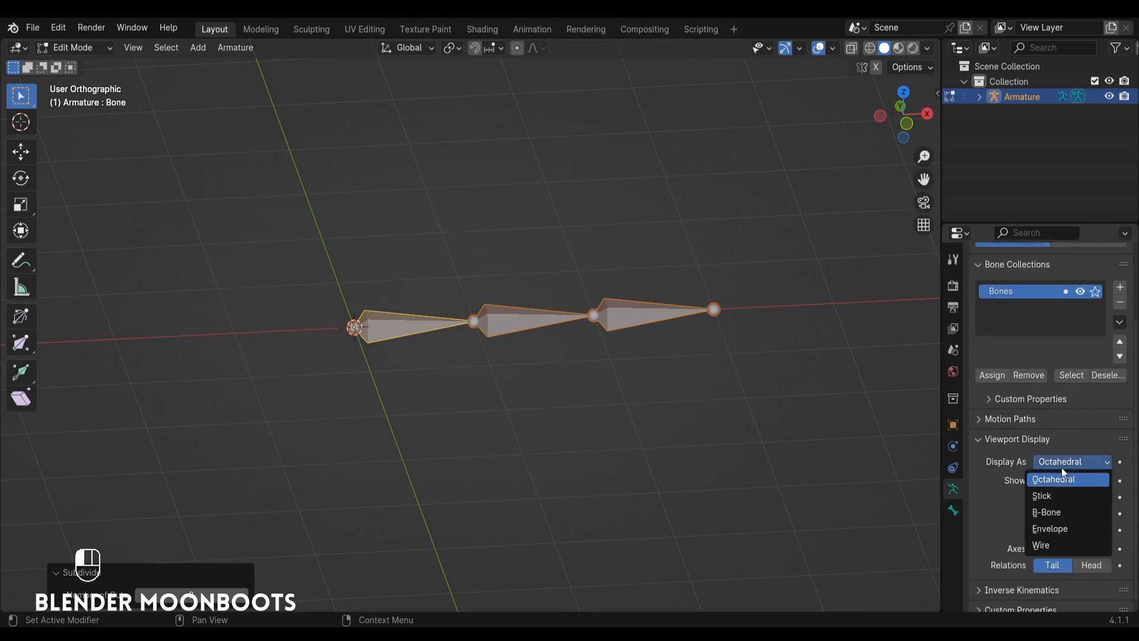
left_click(1054, 513)
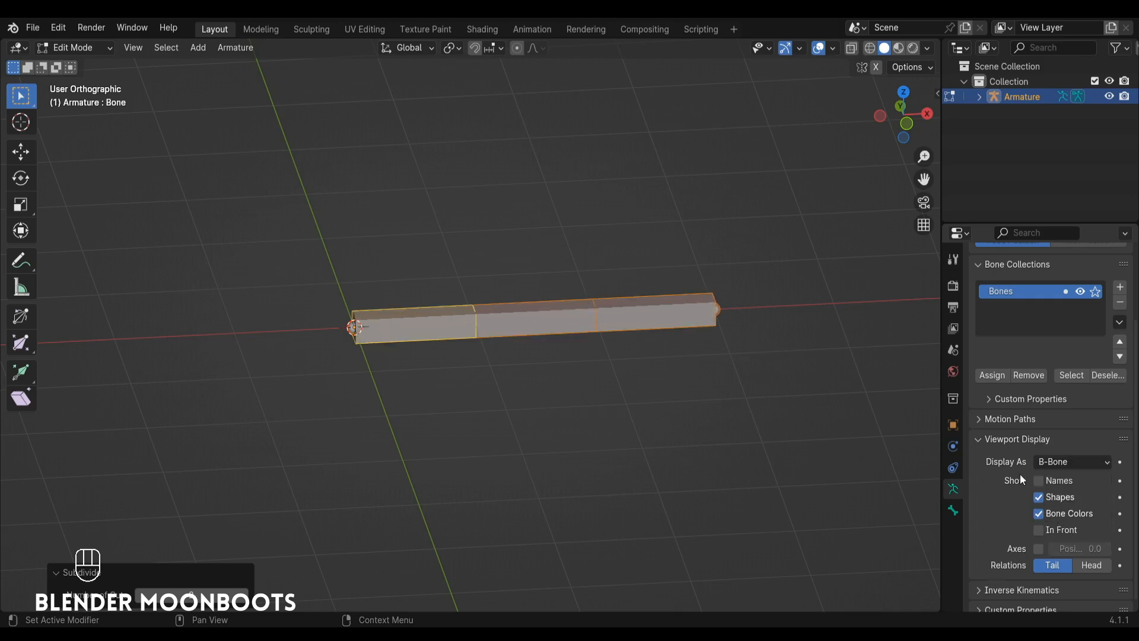
Select each of the three B-Bones in turn to examine how the chain is divided.
left_click(635, 306)
left_click(551, 315)
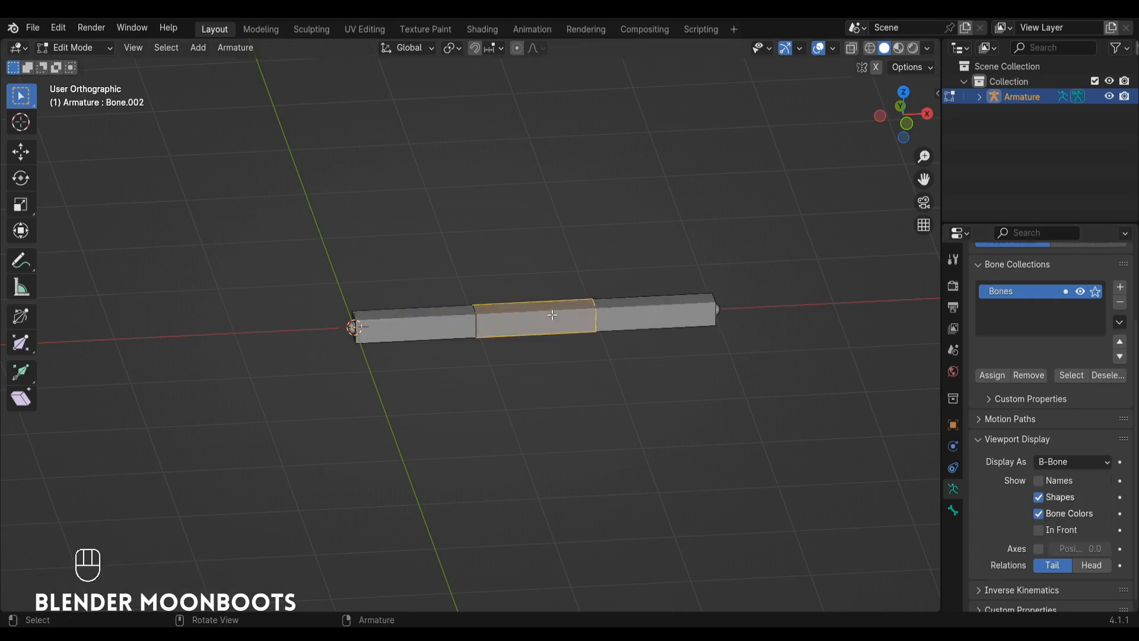
left_click(423, 318)
left_click(522, 319)
left_click(633, 315)
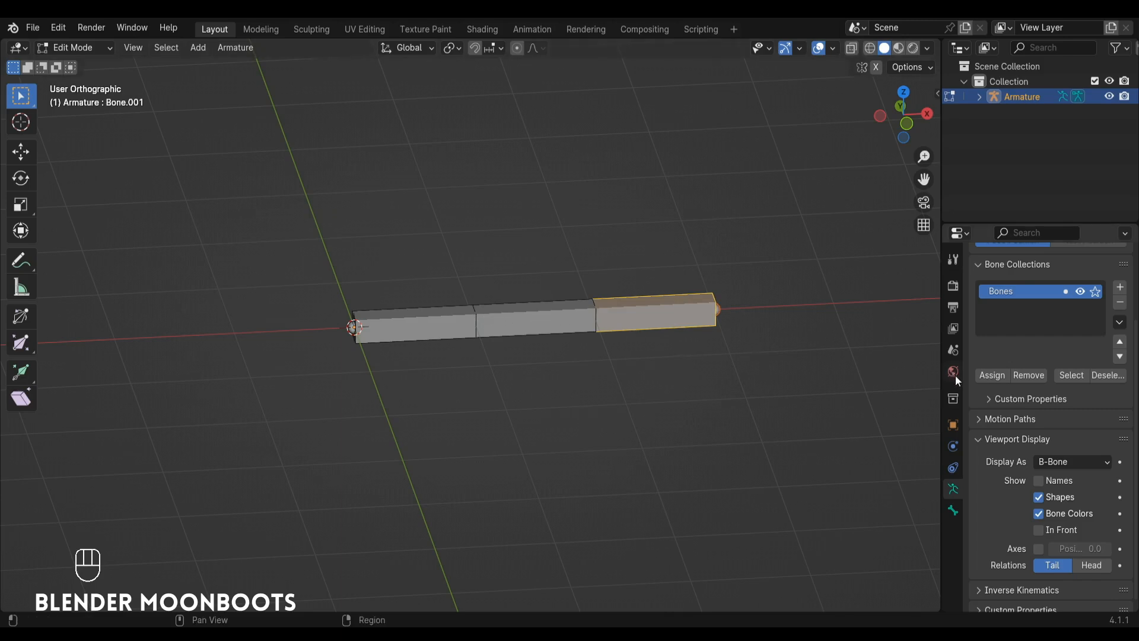
Select all three bones and set their Bendy Bones segments to 3 together.
left_click(952, 509)
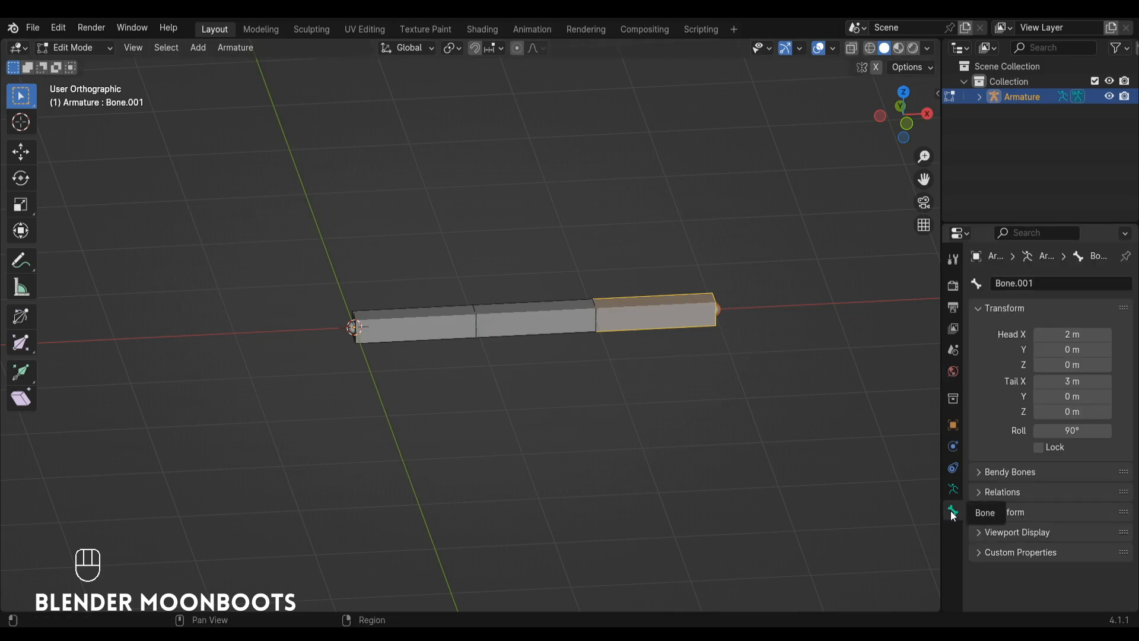
left_click(555, 321, "shift")
left_click(415, 325, "shift")
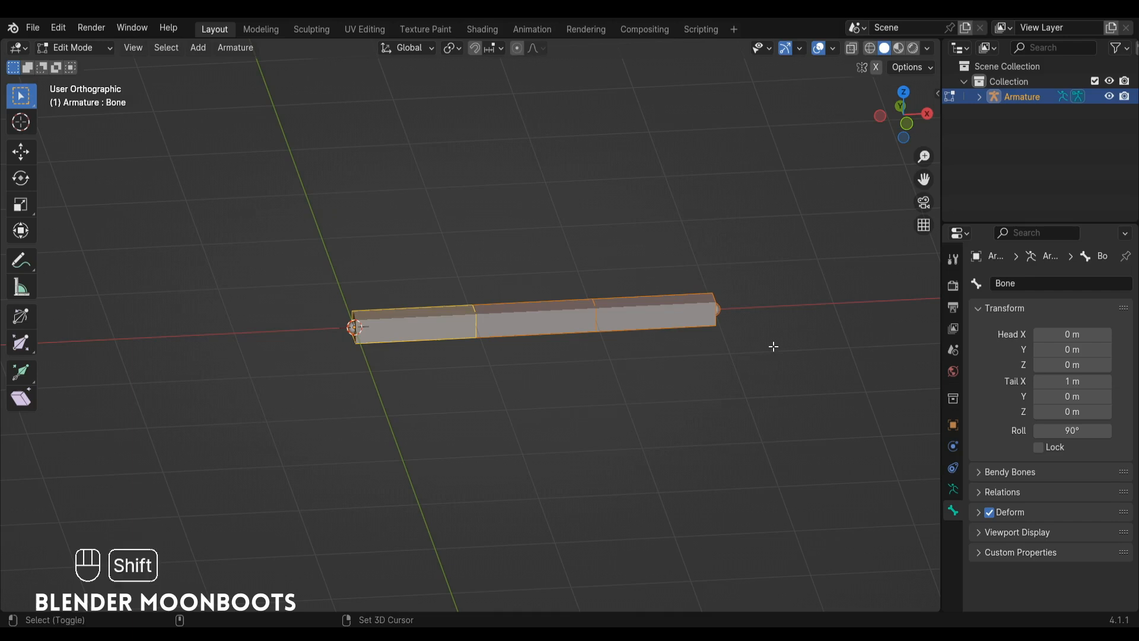
left_click(977, 472)
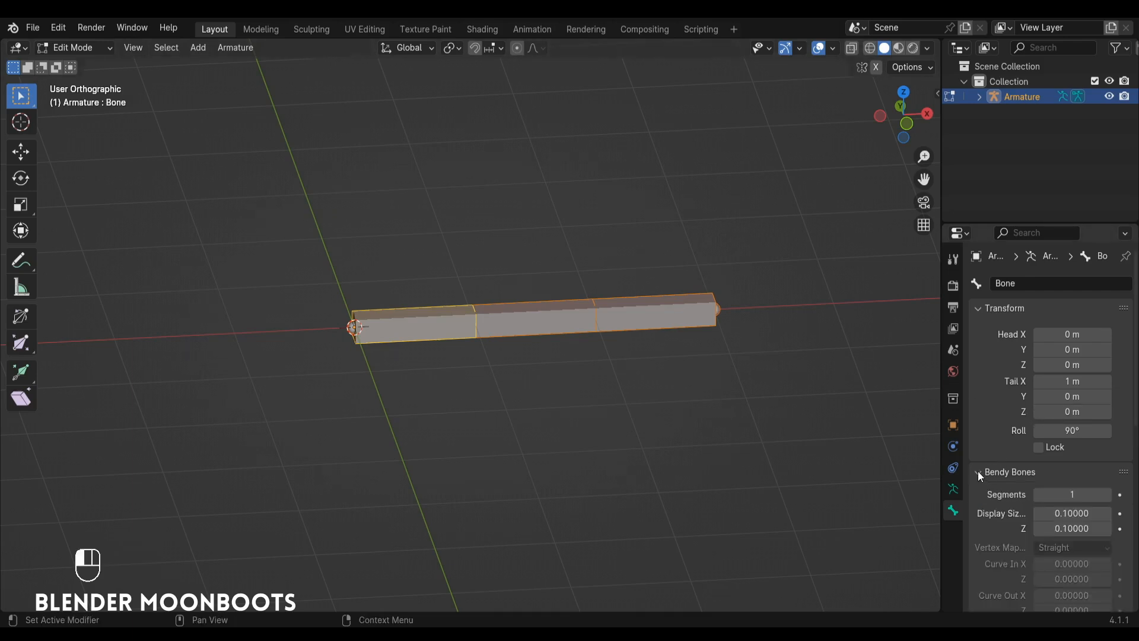
left_click(1076, 494, "alt")
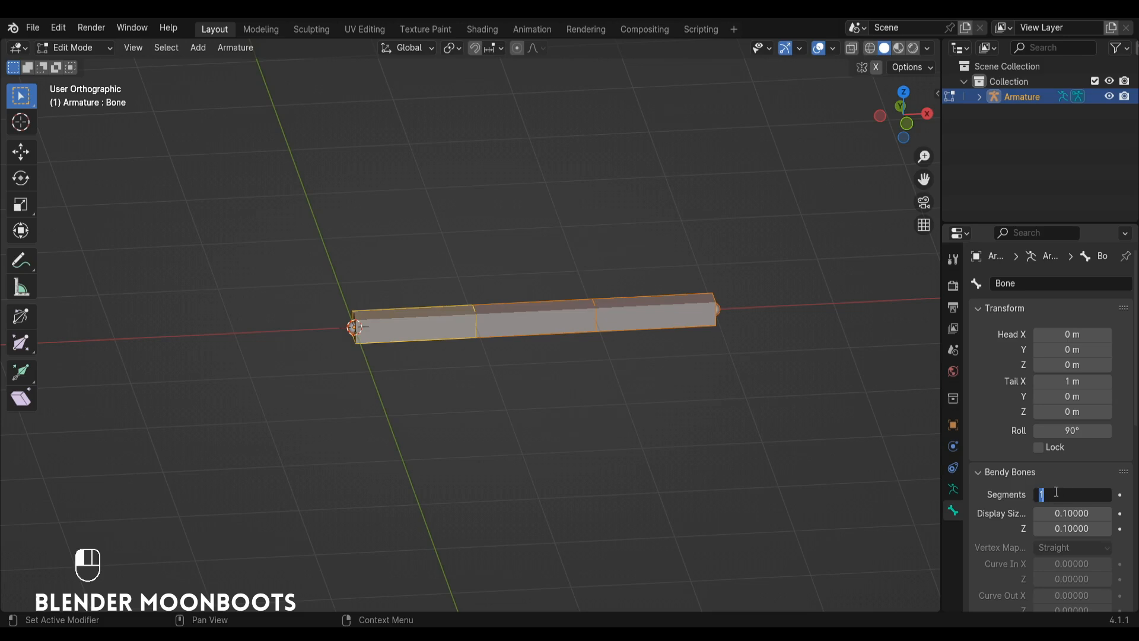
key("Return")
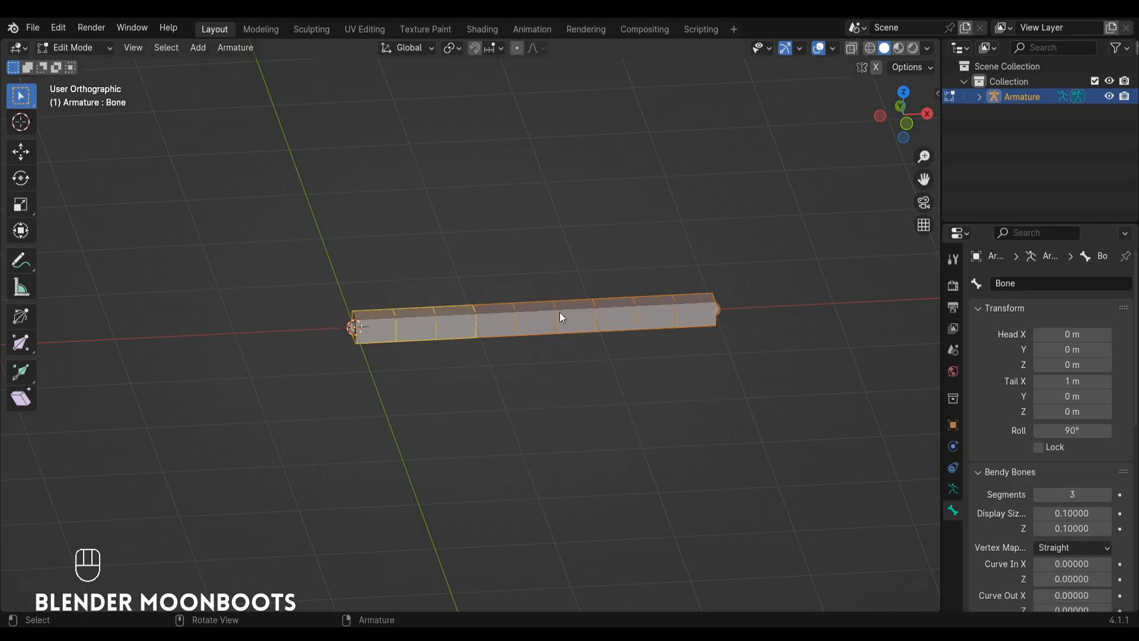
Select the bones one after another to check the segments in each.
left_click(653, 313)
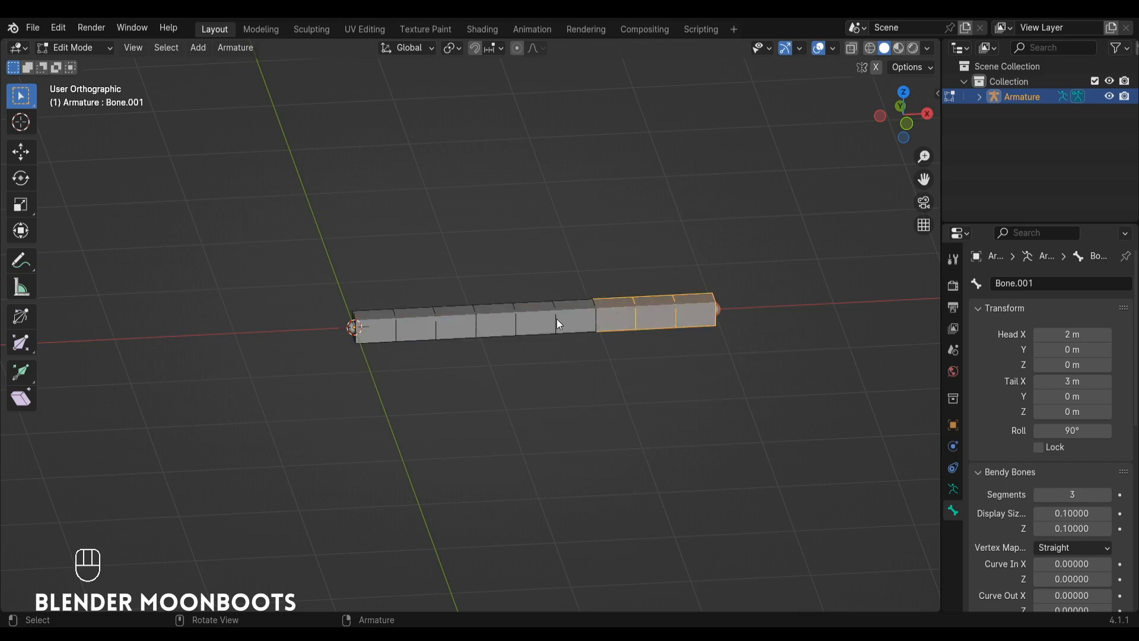
left_click(557, 320)
left_click(447, 321)
left_click(529, 322)
left_click(635, 321)
Switch the armature's display to Octahedral for comparison, and return it to B-Bone.
left_click(952, 488)
left_click(1060, 550)
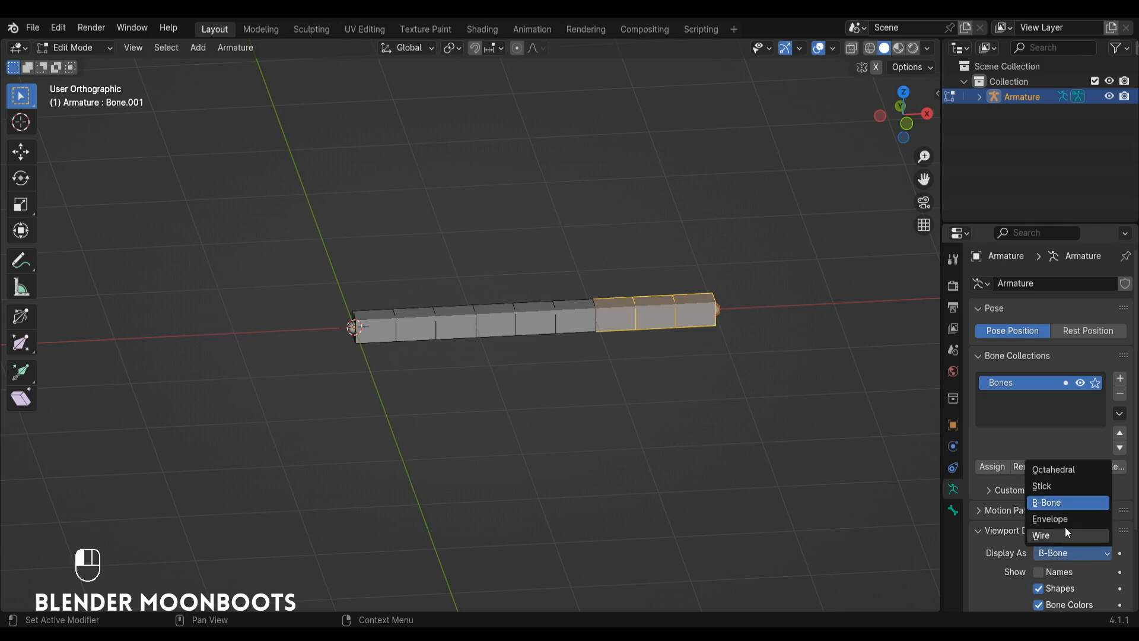
left_click(1077, 469)
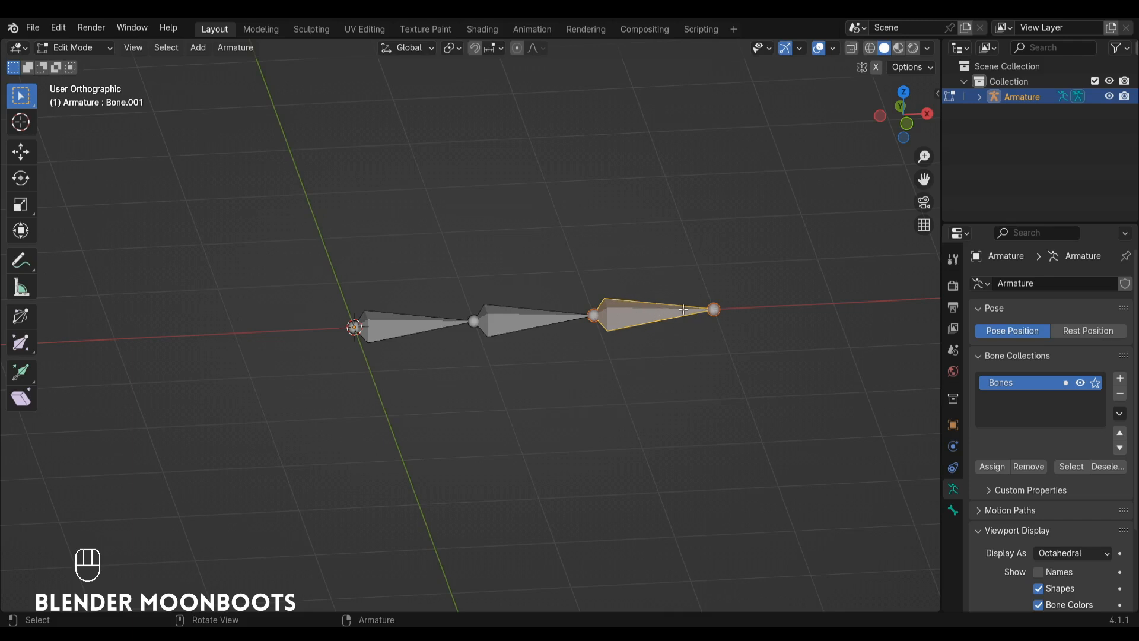
left_click(1061, 553)
left_click(1073, 501)
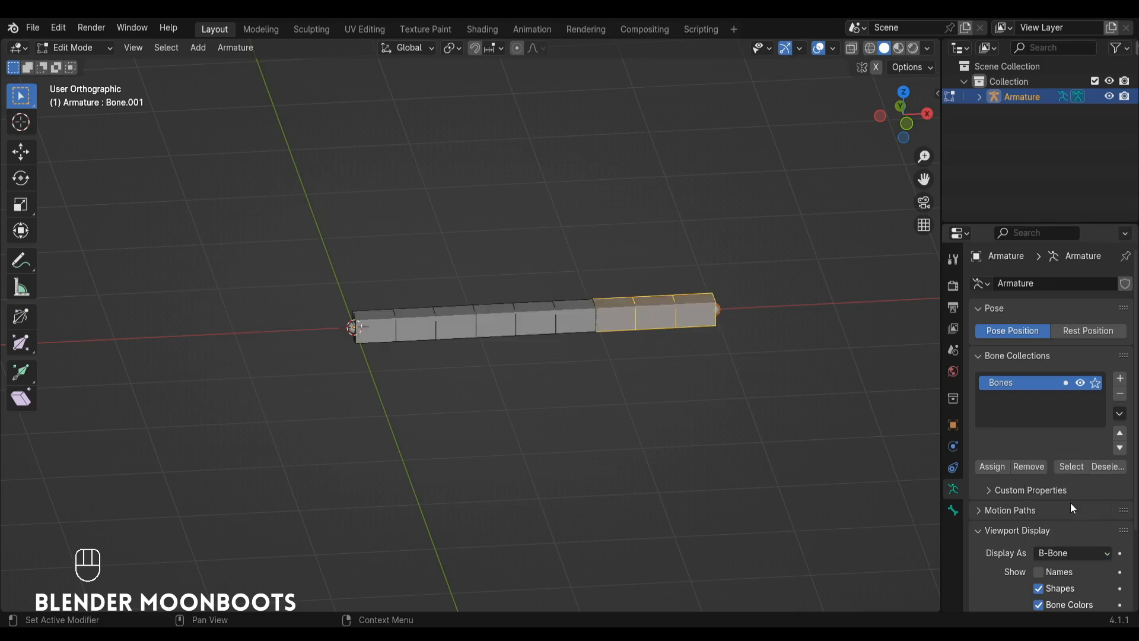
Examine the segmented chain from a new angle, selecting each bone from the root to the tip.
middle_click_drag(593, 356, 609, 337, "alt")
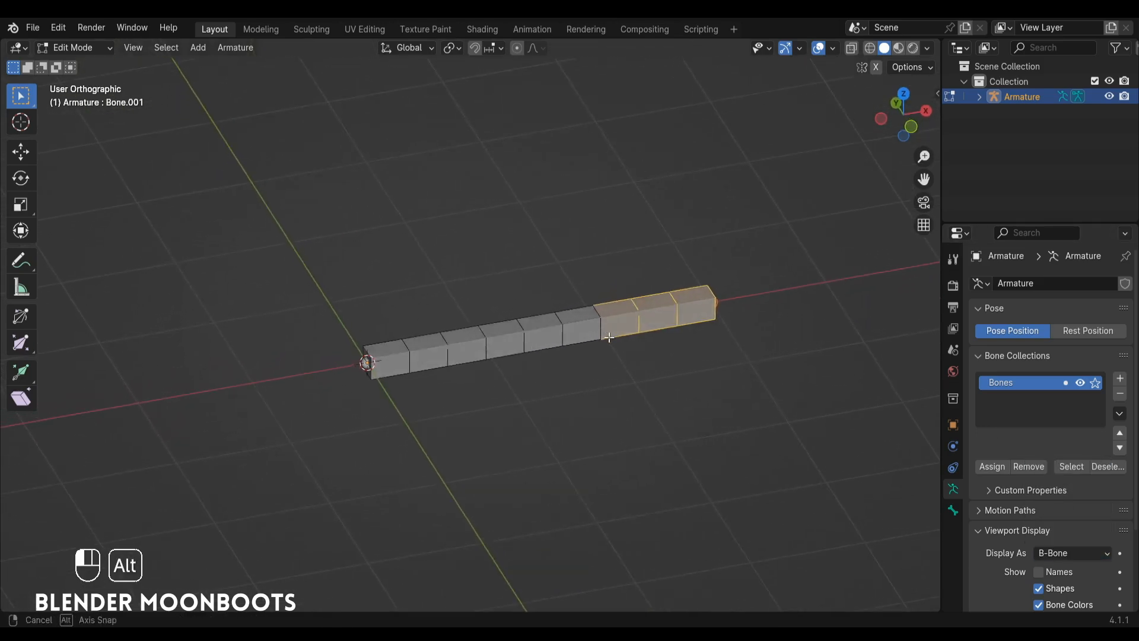
left_click_drag(609, 336, 603, 313, "alt")
left_click(557, 333)
left_click(431, 367)
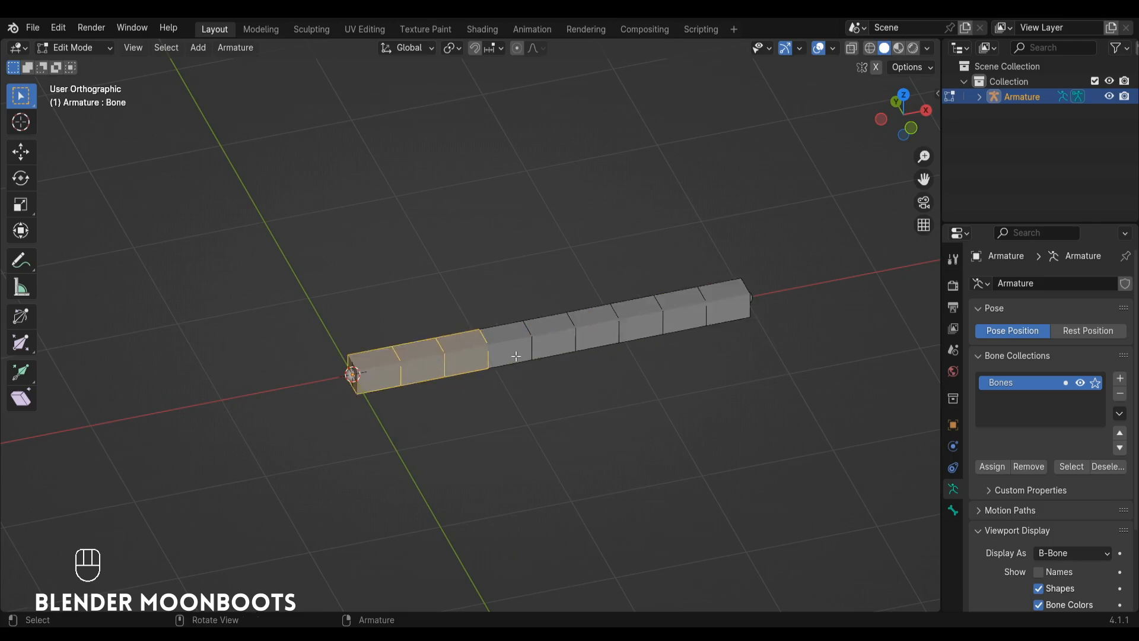
left_click(516, 356)
left_click(642, 324)
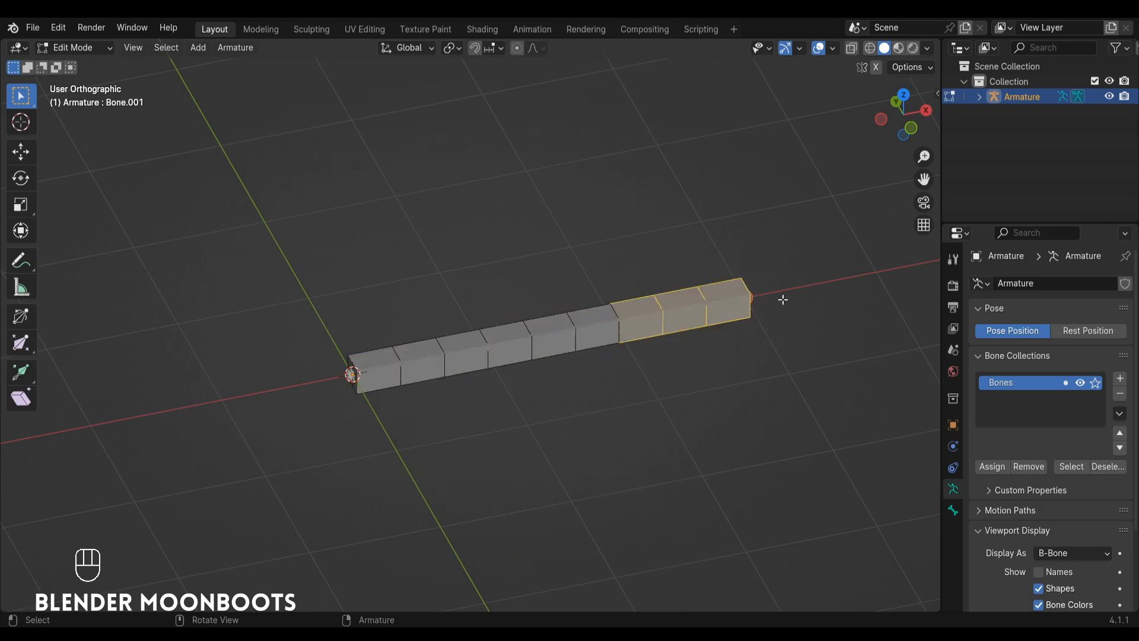
Select individual bones back and forth along the chain to examine how each one is divided into segments.
middle_click_drag(605, 325, 435, 334, "alt")
left_click_drag(536, 337, 558, 367, "alt")
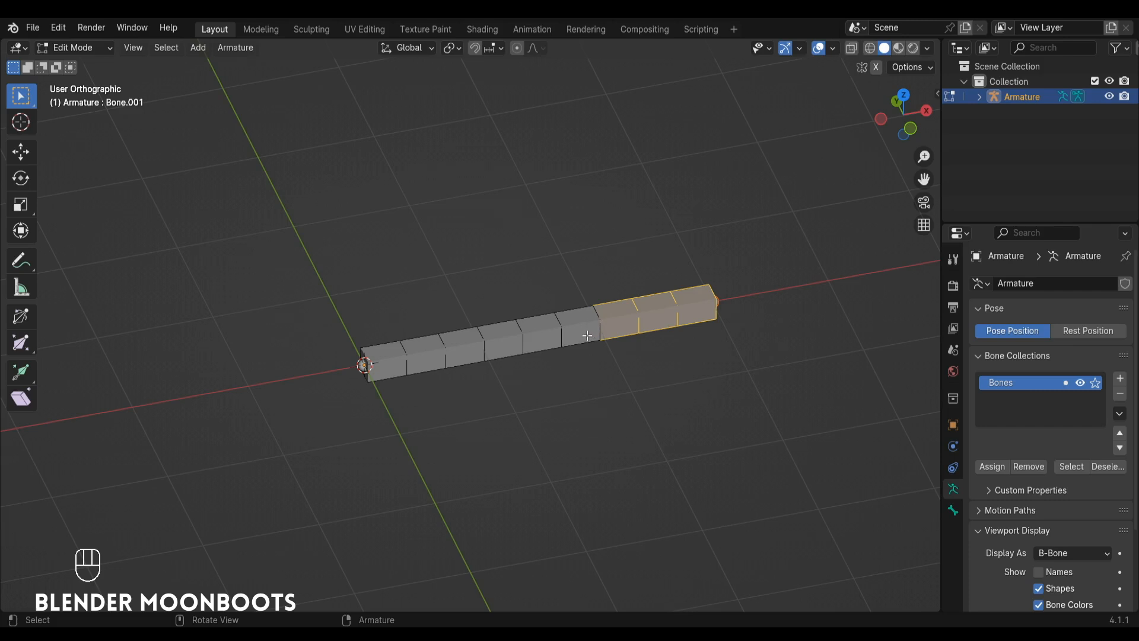
key("Tab")
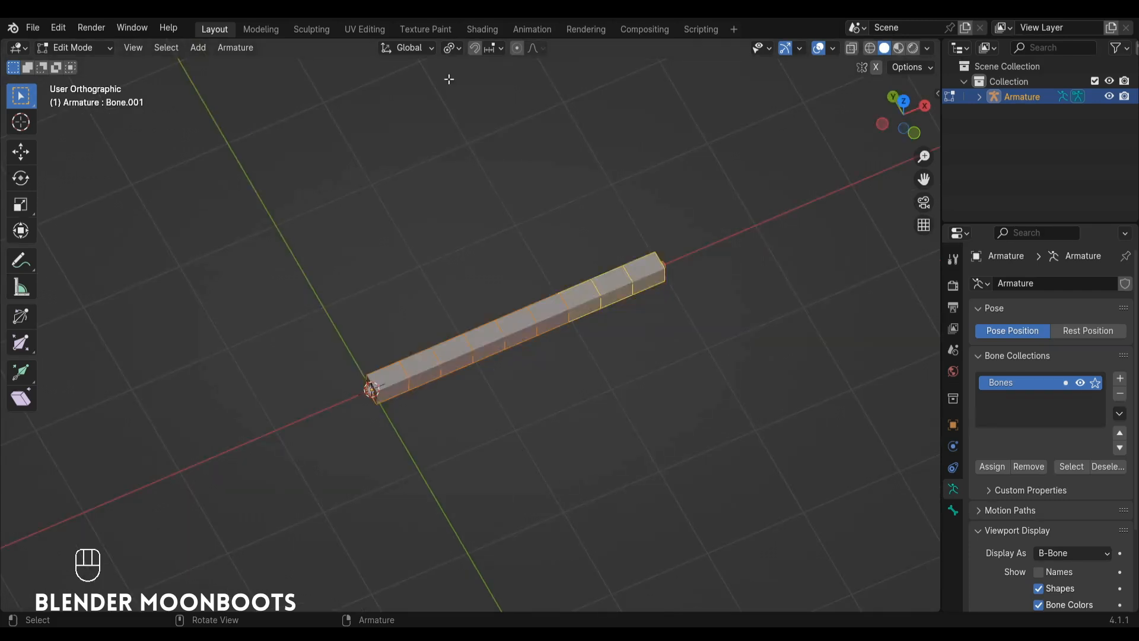
left_click(520, 336)
left_click(604, 301)
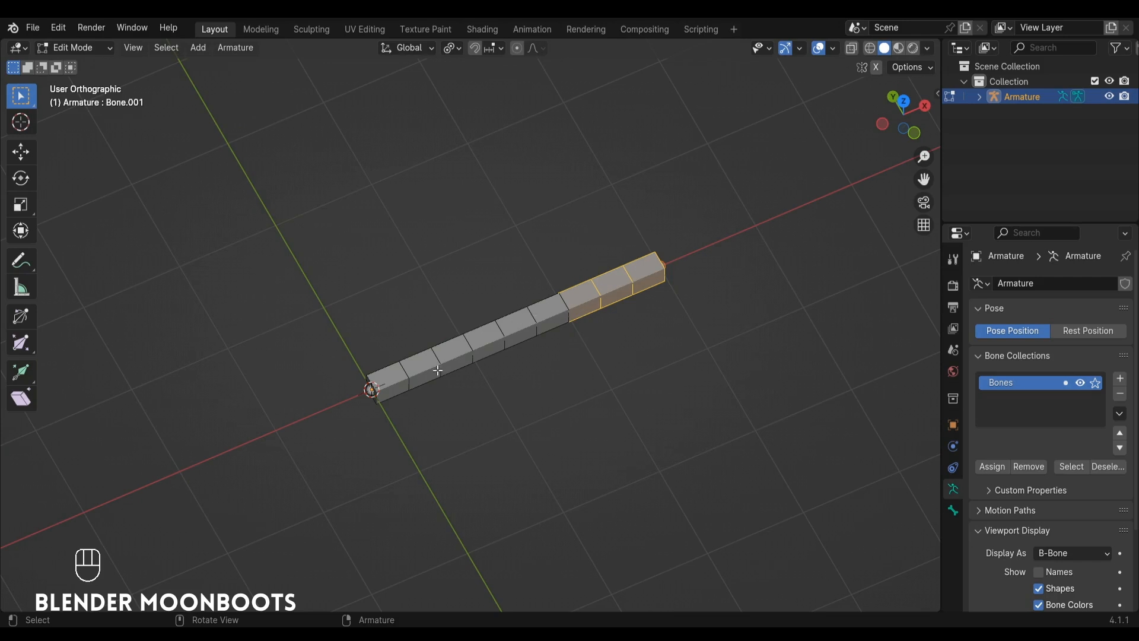
left_click(438, 370)
left_click(540, 316)
left_click(603, 296)
left_click(545, 319)
left_click(437, 355)
left_click(519, 328)
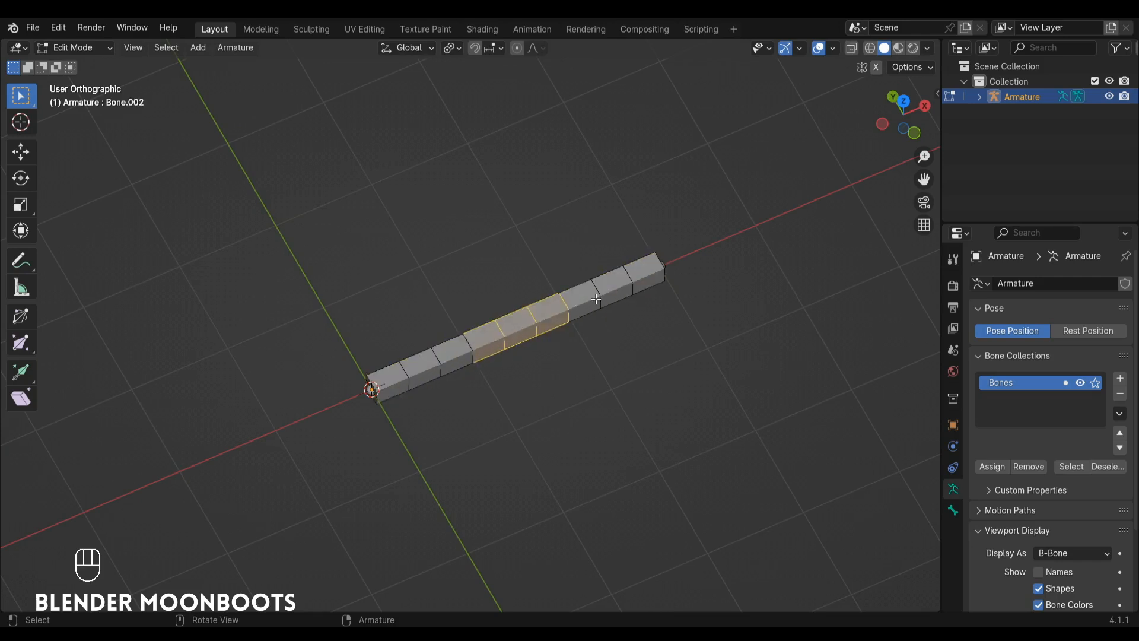
left_click(599, 297)
Try scaling up the B-Bone display thickness of all three bones together, and undo the change.
left_click(441, 365)
left_click(560, 310, "shift")
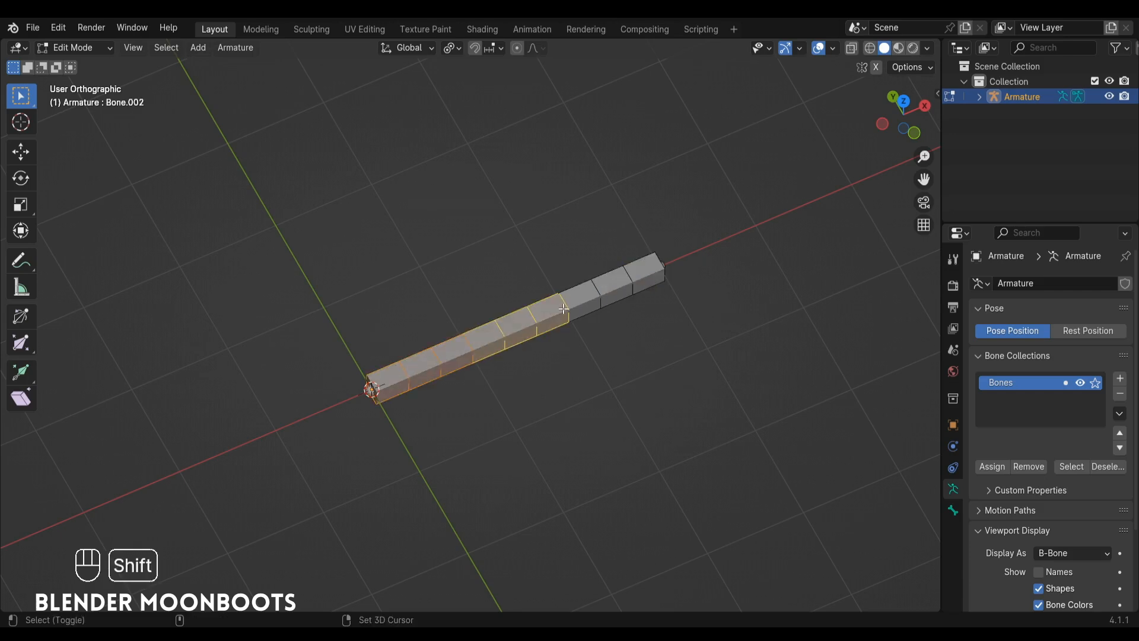
left_click(649, 281, "shift")
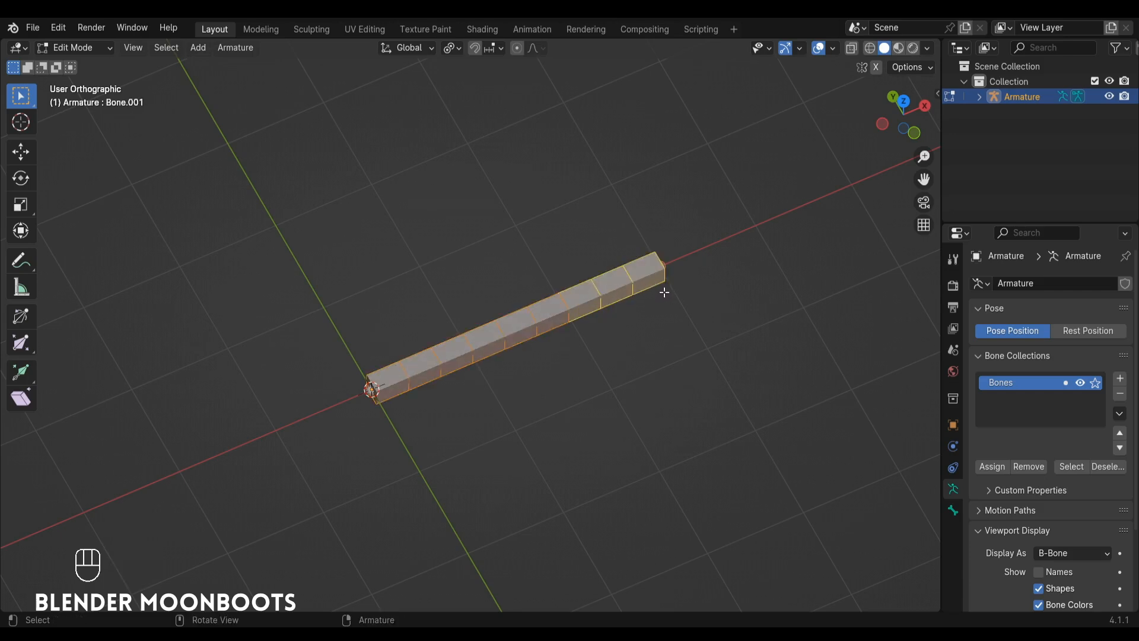
key("ctrl+alt+shift+s")
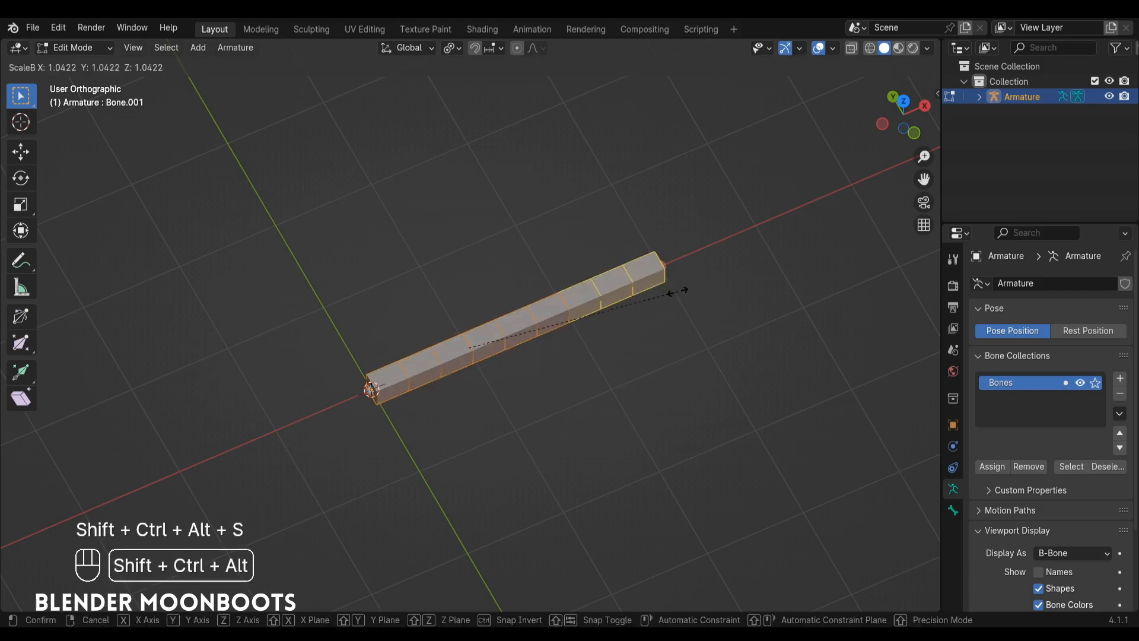
left_click(764, 231)
key("ctrl+z")
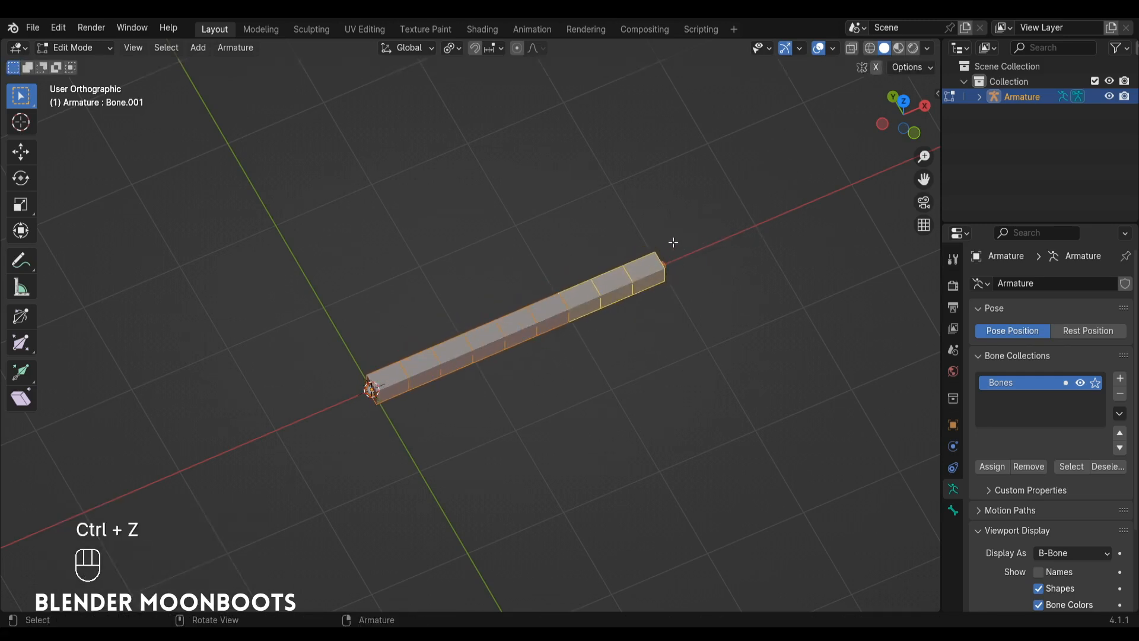
key("ctrl+z")
key("ctrl+z")
key("ctrl+z")
key("ctrl+z")
key("ctrl+z")
key("ctrl+z")
key("ctrl+z")
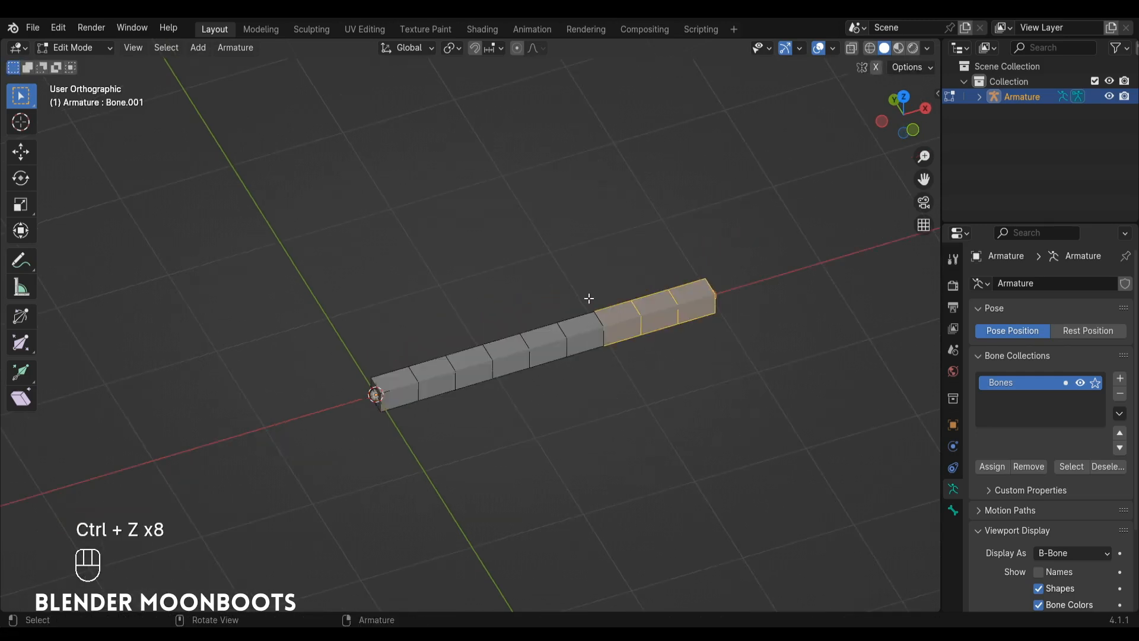
Switch the armature to Pose Mode and select the root bone.
key("ctrl+Tab")
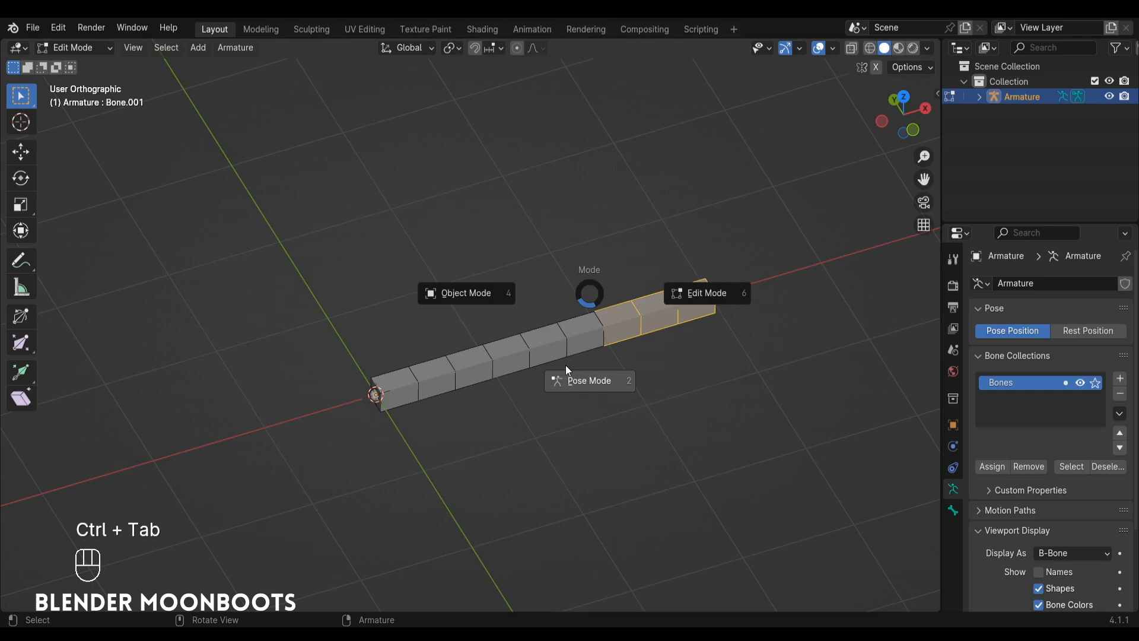
left_click(567, 376)
left_click(479, 356)
left_click_drag(500, 358, 514, 376, "alt")
left_click_drag(514, 376, 532, 335, "alt+shift")
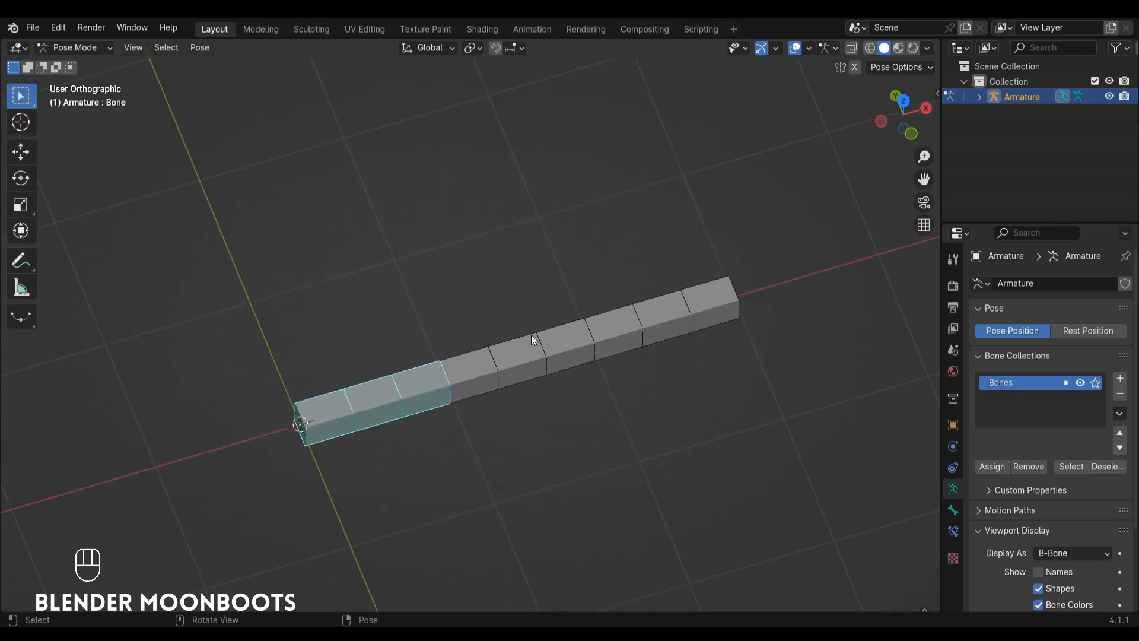
Rotate the root bone by -13.2° and bend the middle bone upward from it.
key("r")
left_click(486, 268)
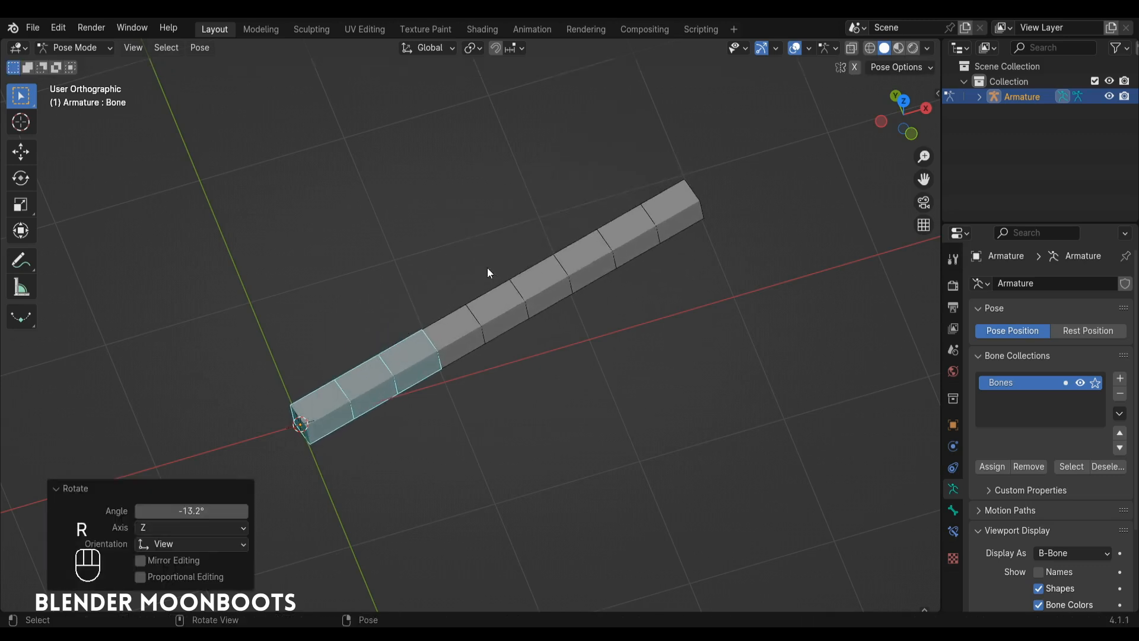
left_click(490, 308)
key("r")
key("r")
left_click(446, 263)
Rotate the tip bone by -69.7° and swing it back the other way to test the bend.
left_click(504, 142)
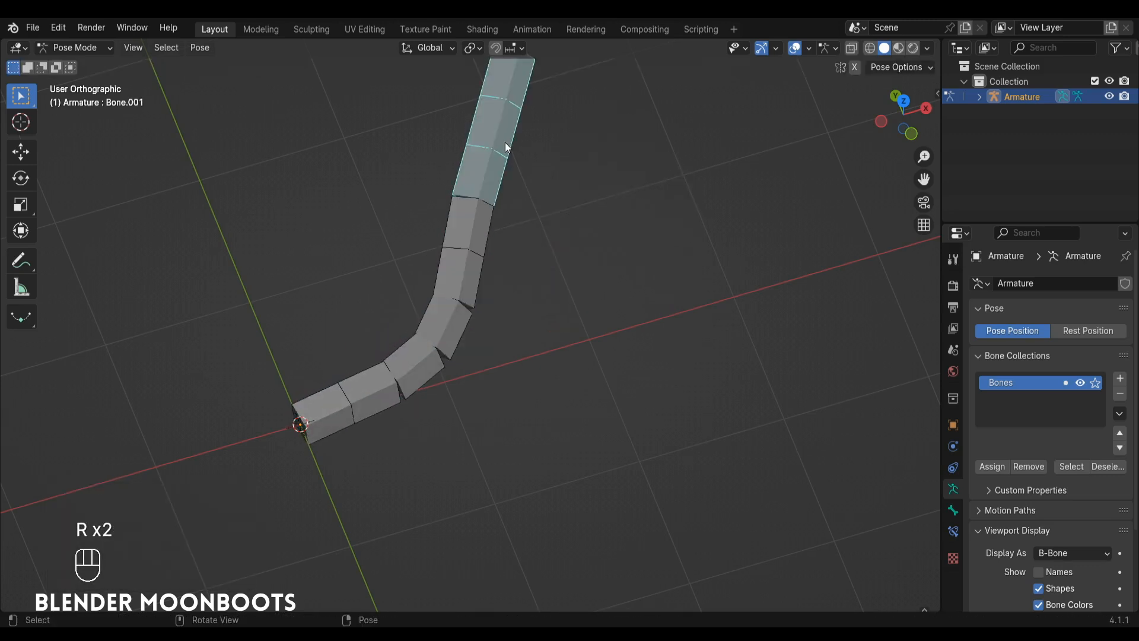
key("r")
key("r")
key("r")
left_click(497, 204)
left_click_drag(497, 204, 532, 249, "alt+shift")
key("r")
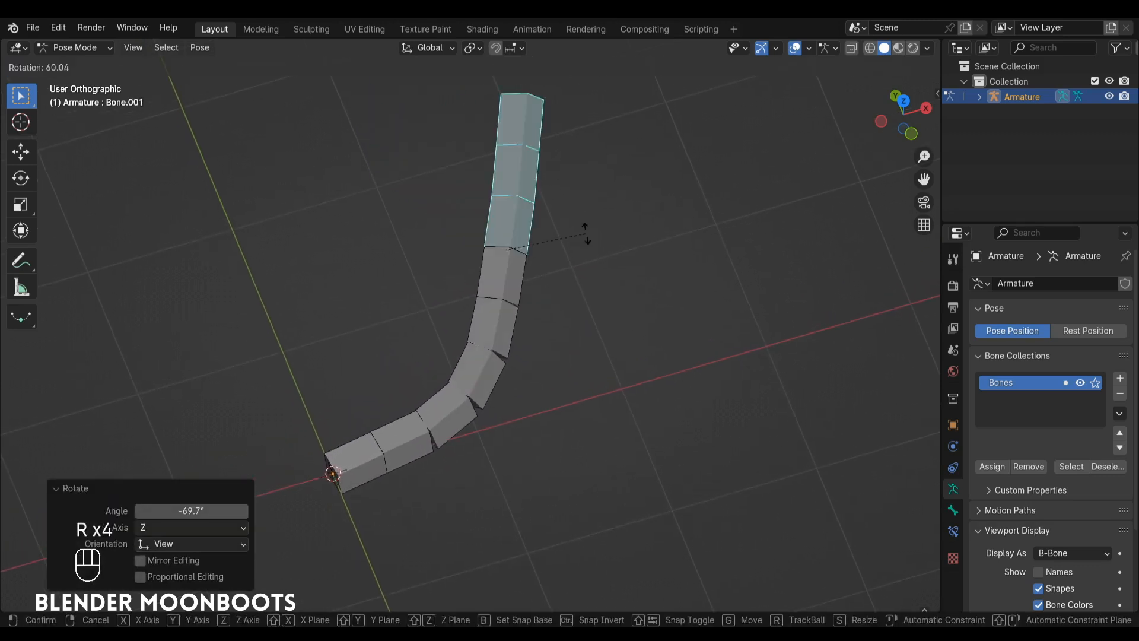
left_click(503, 326)
Bend the middle bone downward and rotate the tip bone by -158° to form an S-shaped chain.
left_click(503, 329)
key("r")
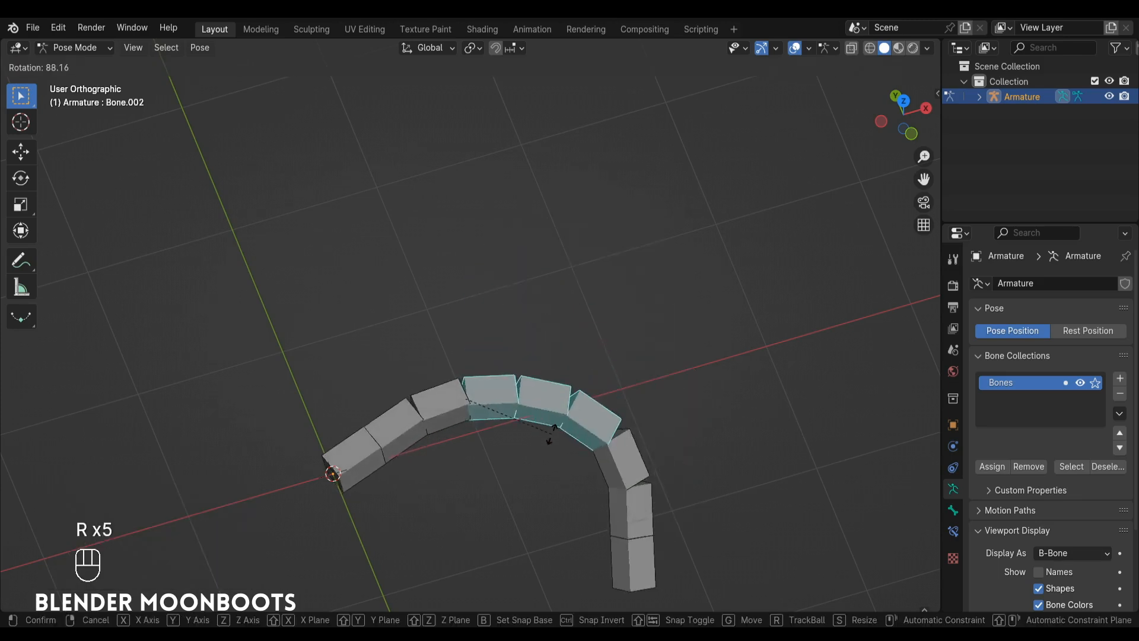
left_click(550, 436)
left_click(622, 490)
key("r")
left_click(634, 319)
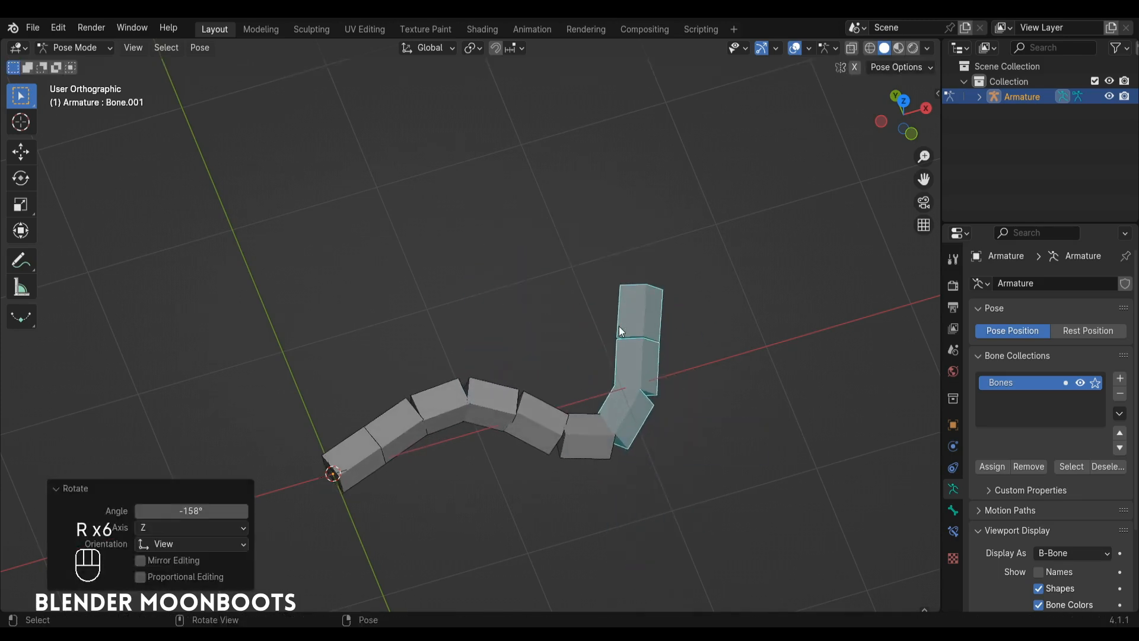
Rotate the middle bone back upward, and clear the rotation of all three bones.
left_click(520, 426)
key("r")
left_click(517, 322)
key("a")
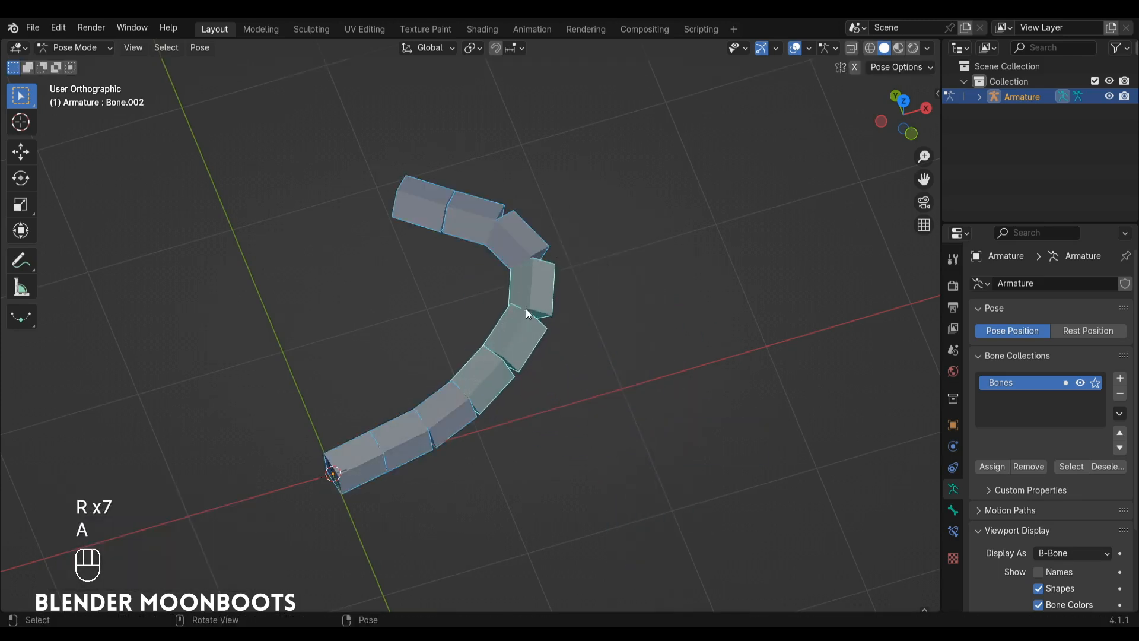
key("alt+r")
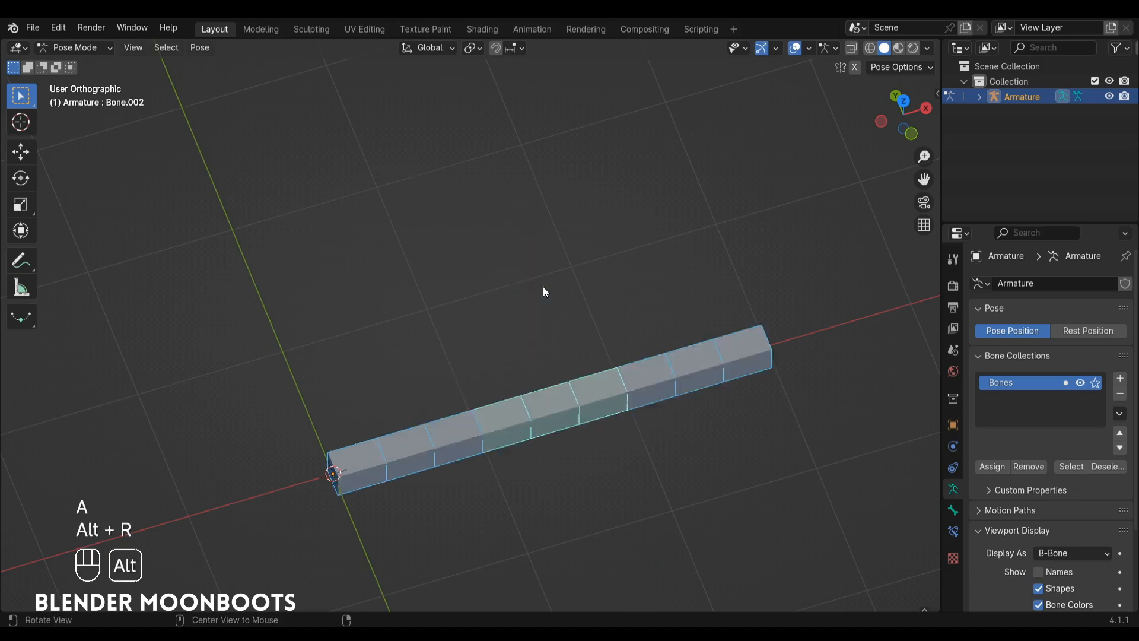
Set the transform pivot point to Individual Origins and rotate all three bones together by -26.8°.
mouse_move(559, 291)
left_mouse_down("alt")
mouse_move(564, 279)
mouse_move(575, 322)
mouse_move(559, 280)
left_mouse_up("alt")
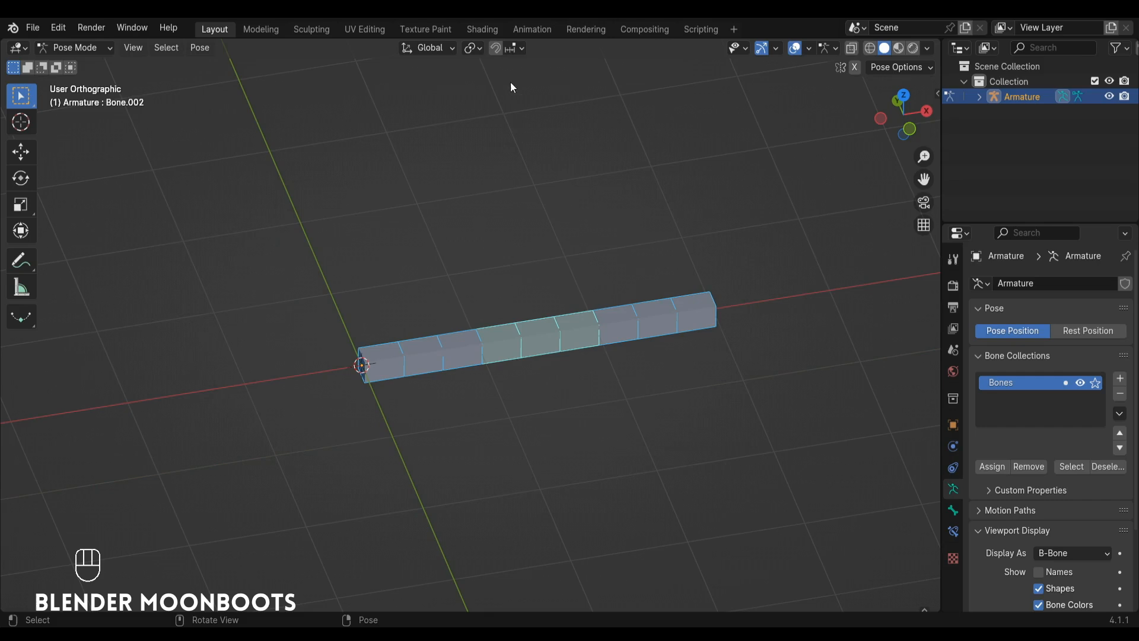
left_click(472, 50)
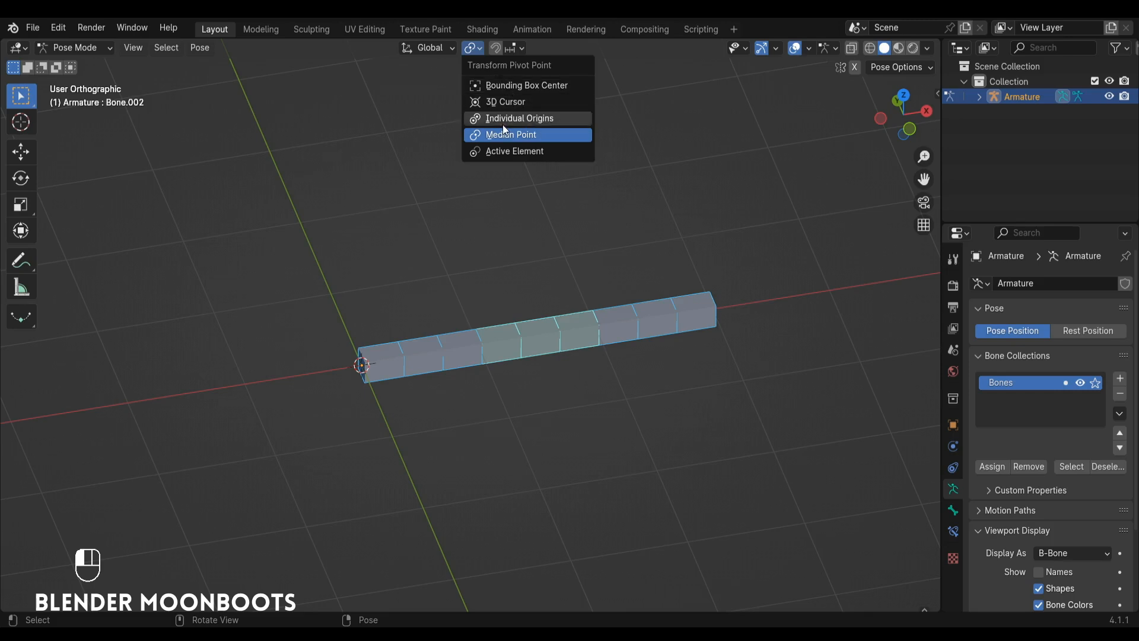
left_click(519, 122)
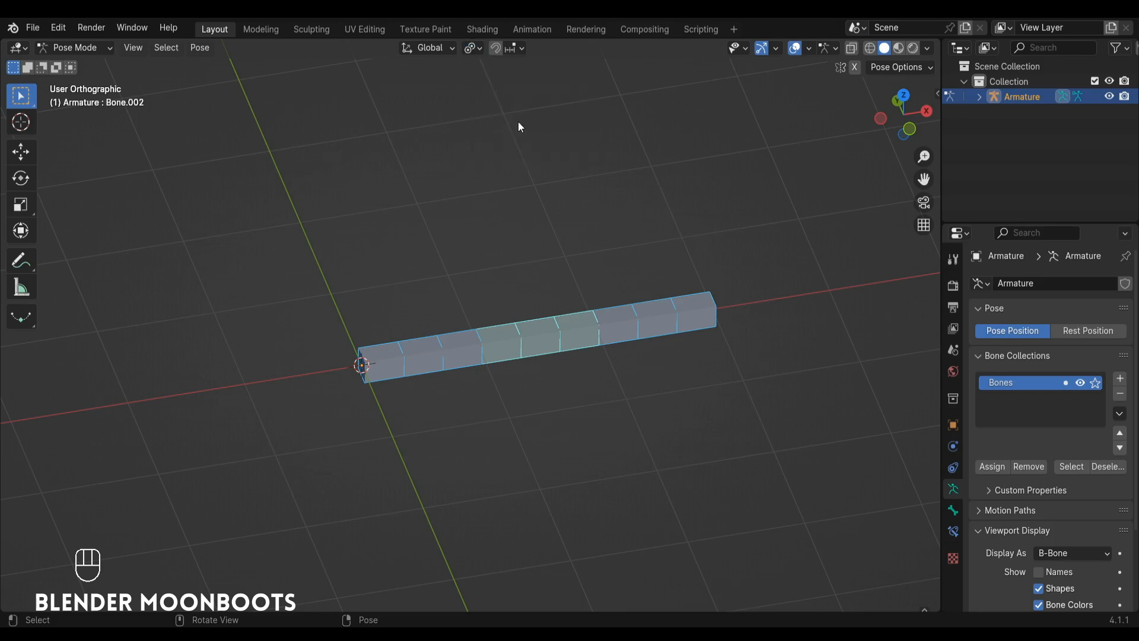
left_click(451, 344)
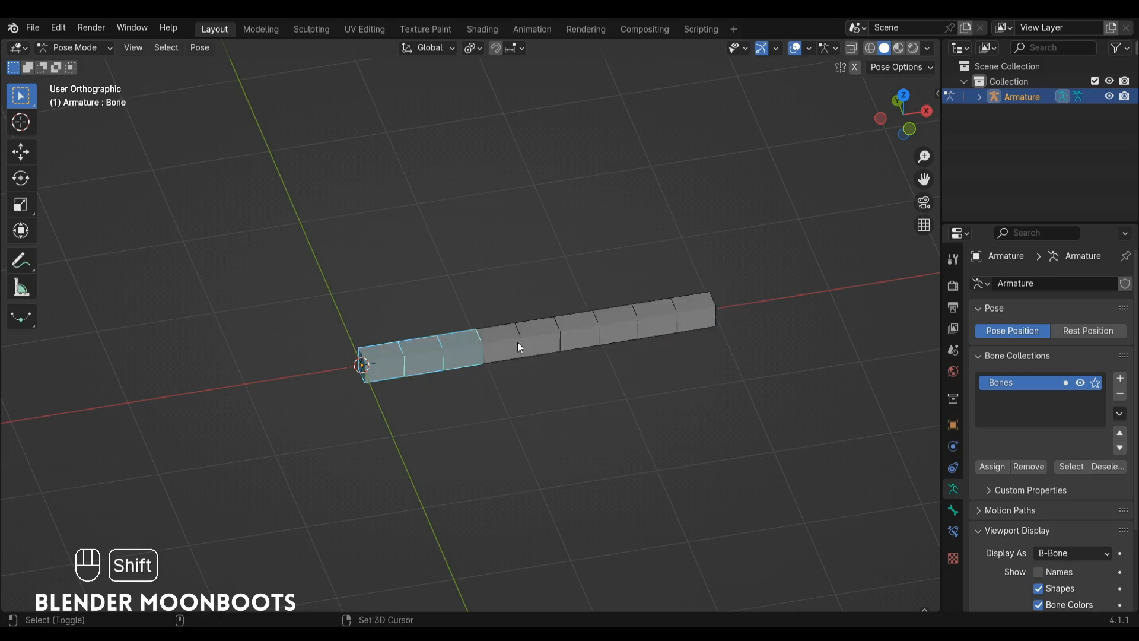
left_click(518, 343, "shift")
left_click(638, 324, "shift")
key("r")
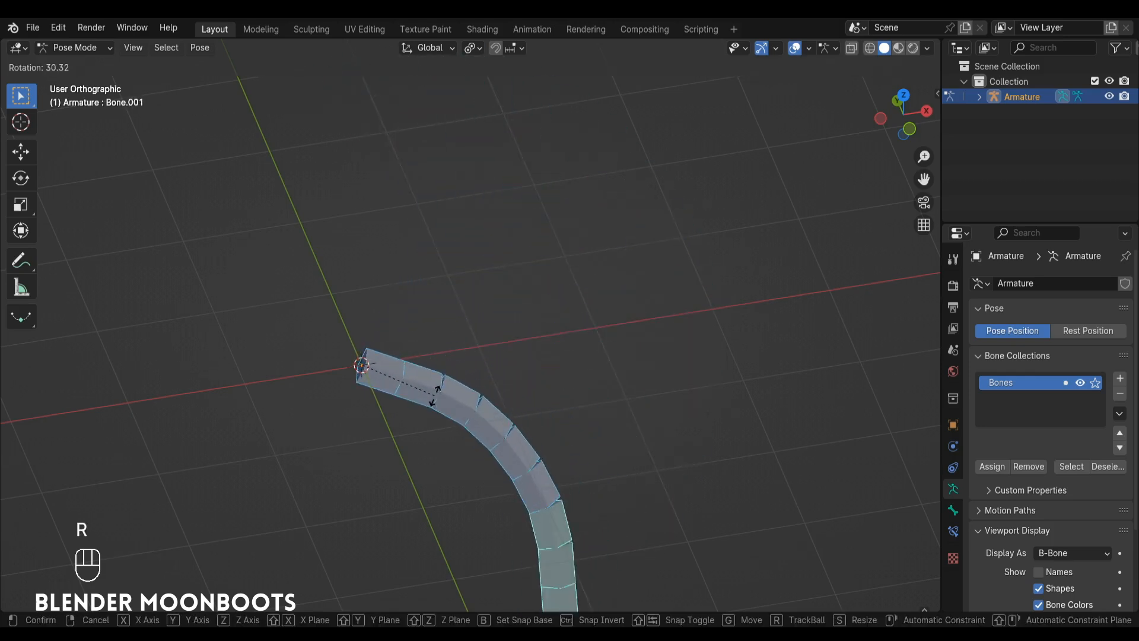
left_click(423, 322)
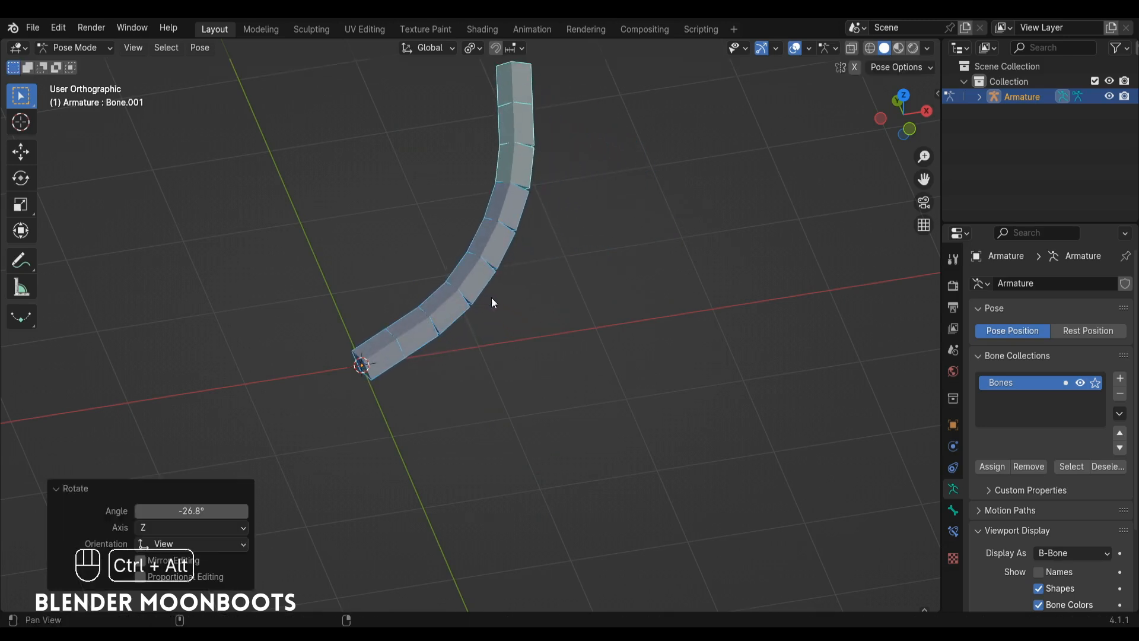
Try rotating only the middle bone by 96.6°, and undo that rotation.
middle_click_drag(491, 297, 516, 357, "ctrl+alt")
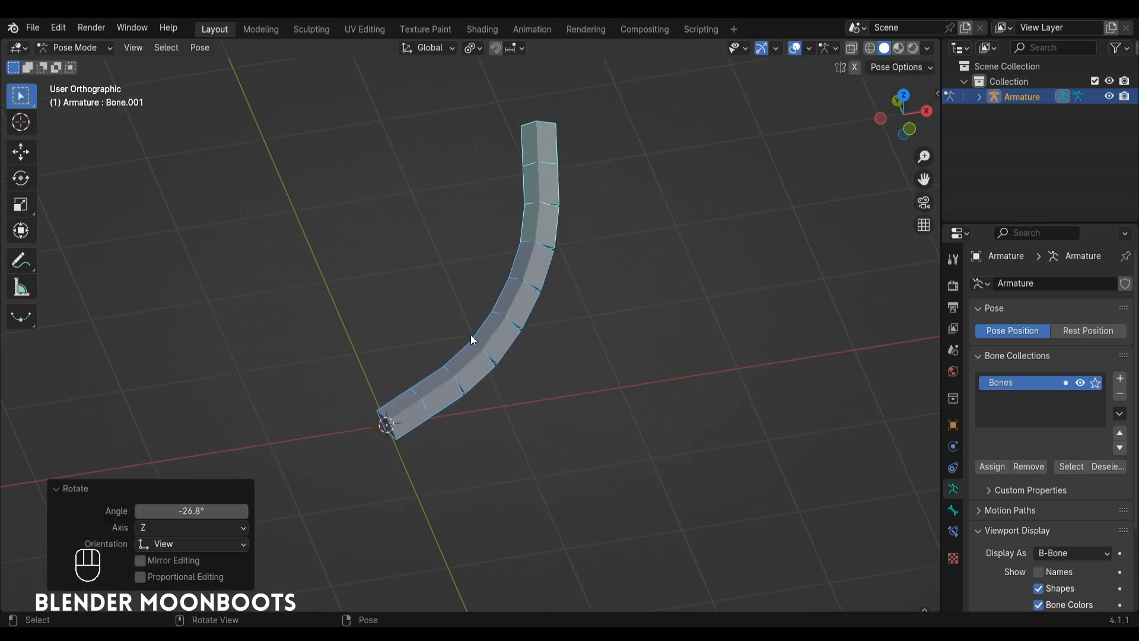
left_click(543, 204)
left_click(520, 296)
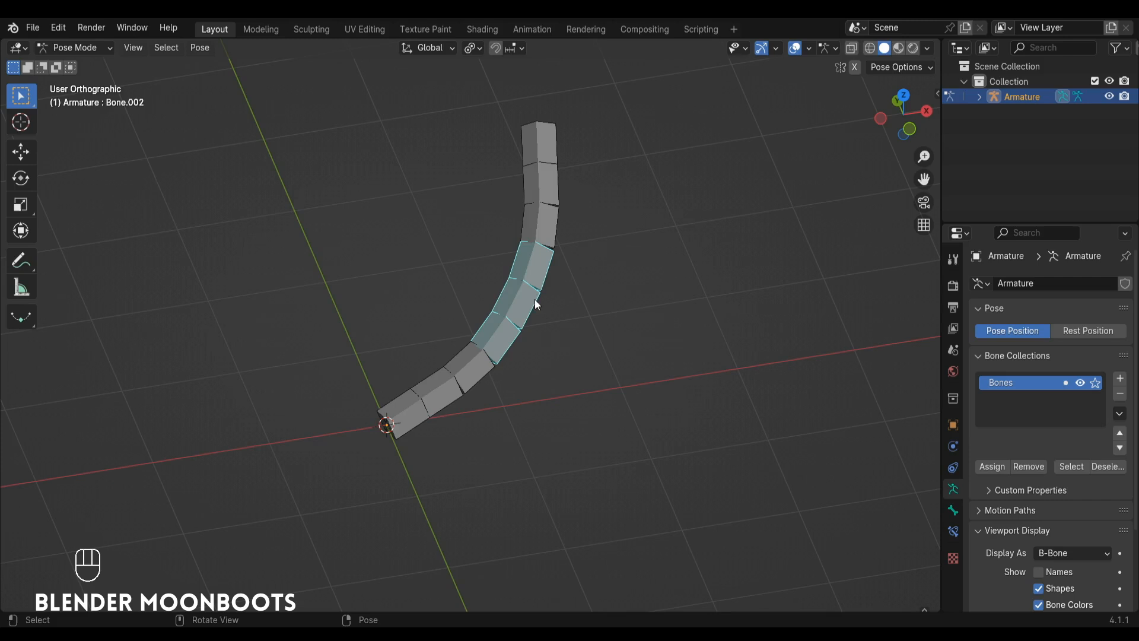
key("r")
left_click(583, 414)
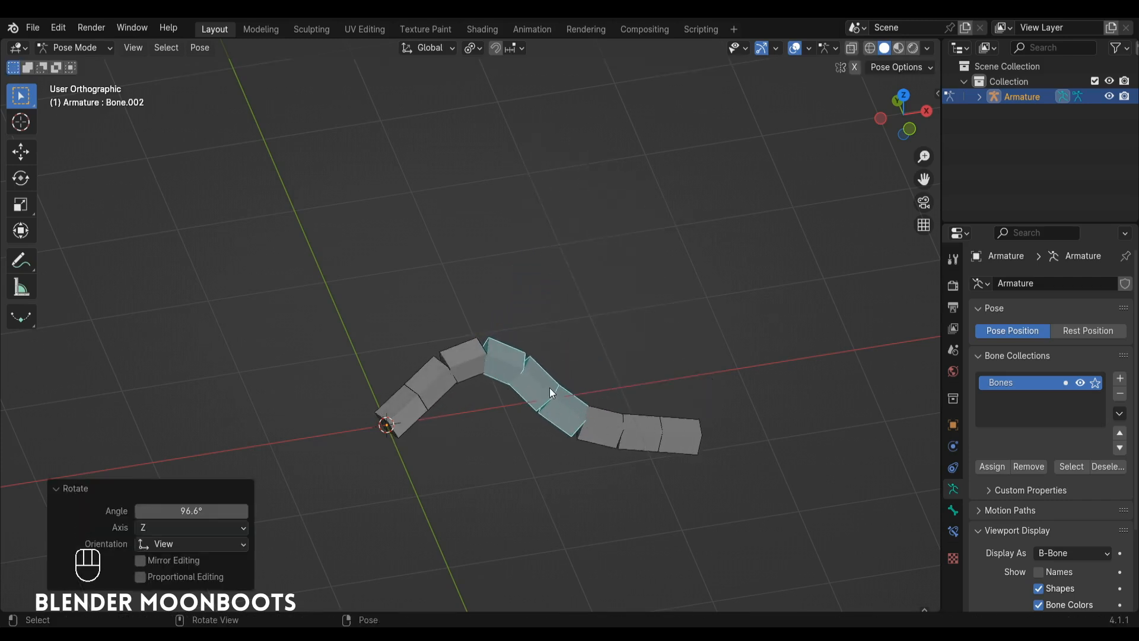
key("ctrl+z")
Rotate the middle and tip bones together by 78.7°, and swing the root bone downward.
left_click(546, 188, "shift")
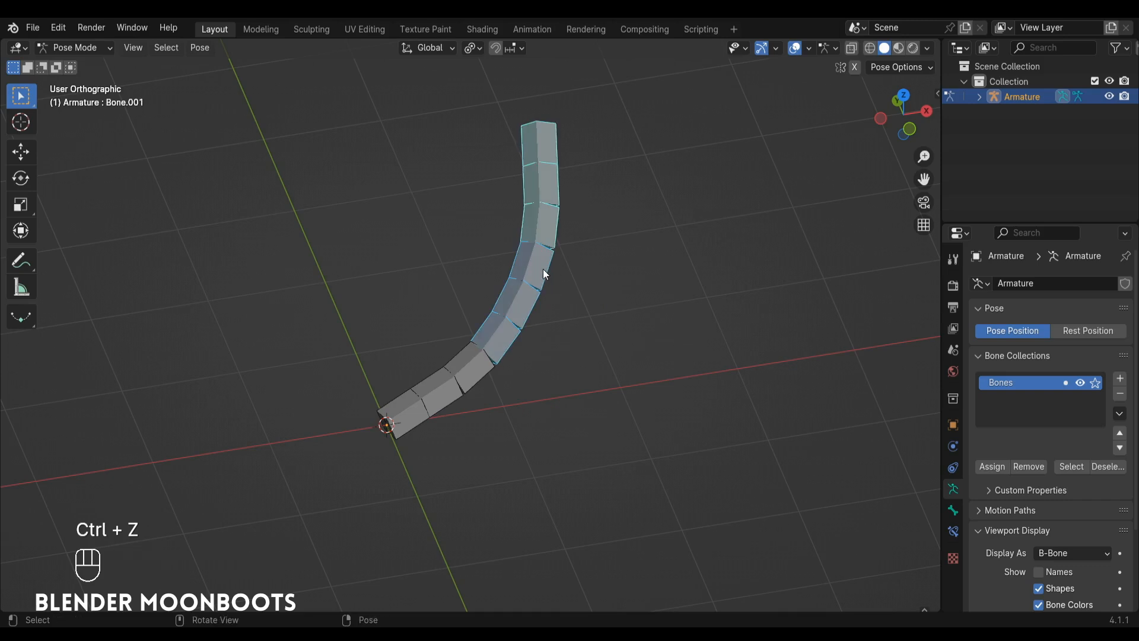
key("r")
left_click(584, 400)
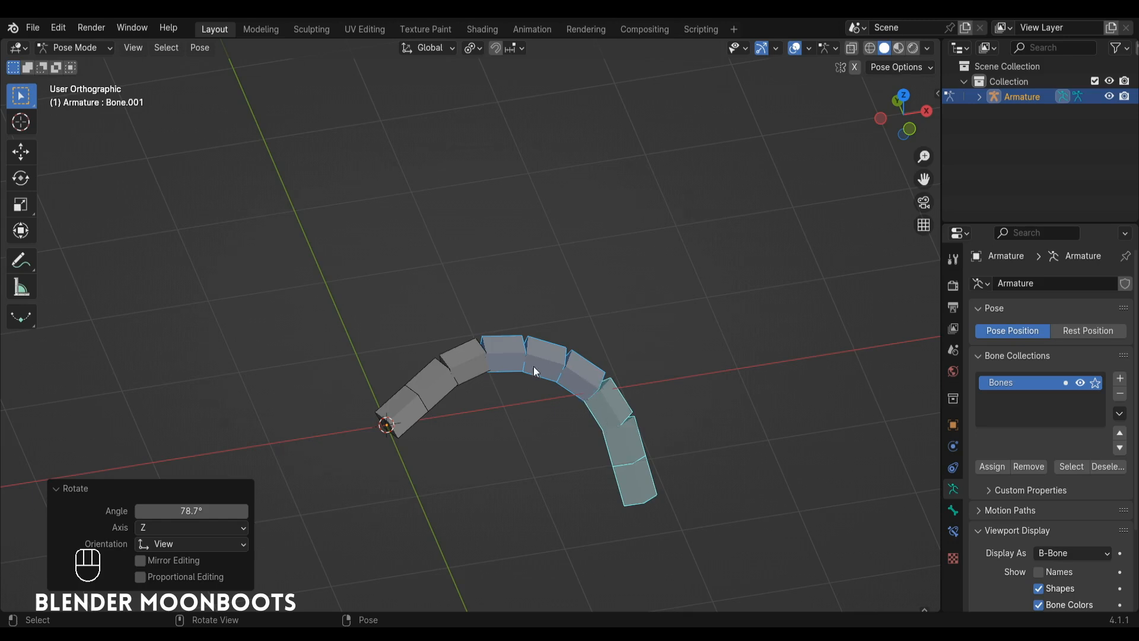
left_click(471, 366)
key("r")
left_click(509, 416)
Rotate the middle and tip bones together the opposite way so the chain curls upward.
left_click(561, 446)
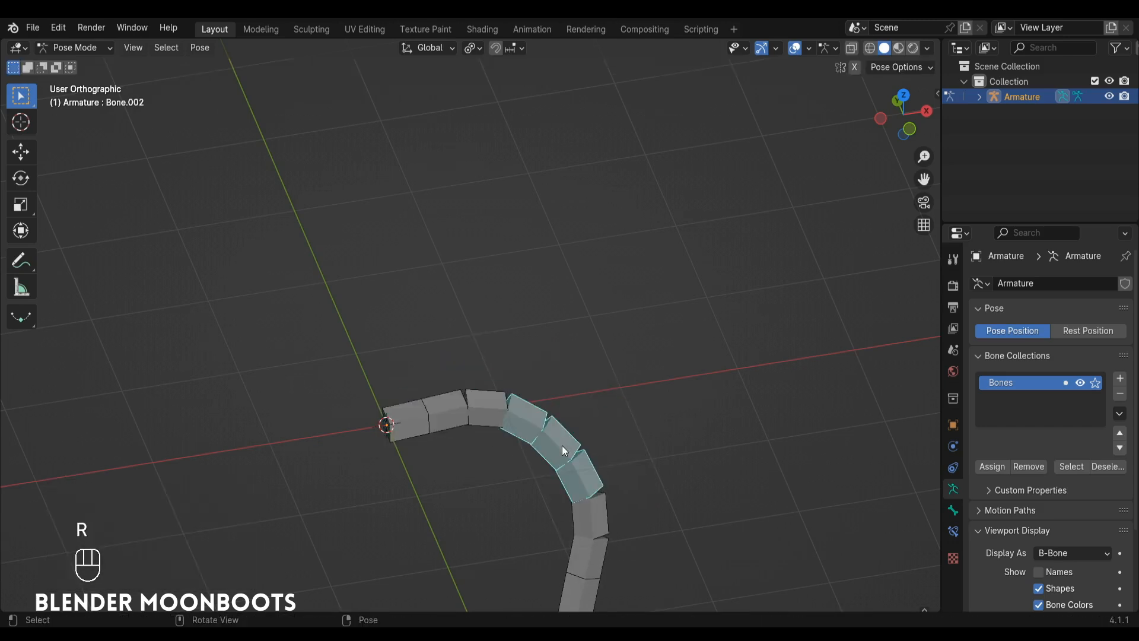
left_click(596, 522, "shift")
key("r")
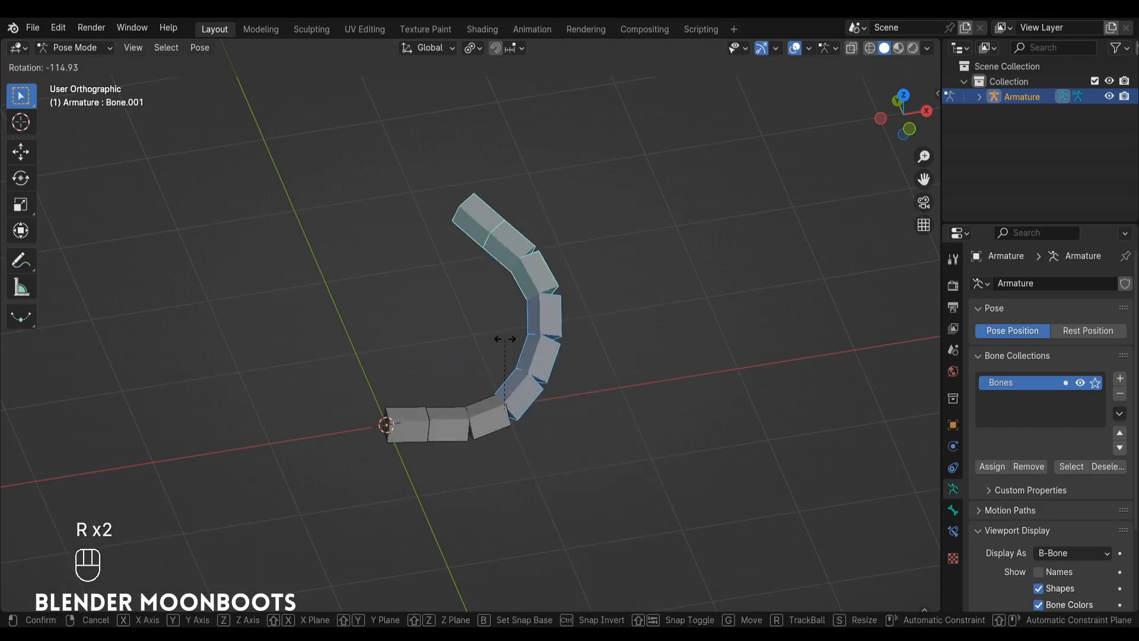
left_click(541, 351)
Rotate the middle bone alone by 123° and tilt the tip bone slightly further upward.
left_click(539, 347)
key("r")
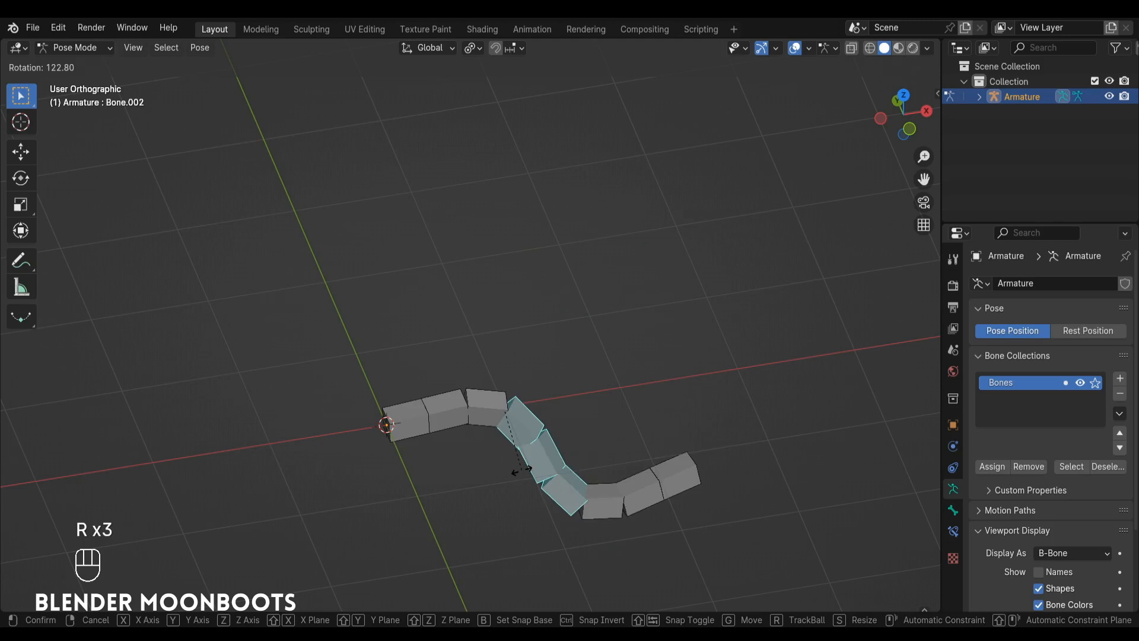
left_click(521, 467)
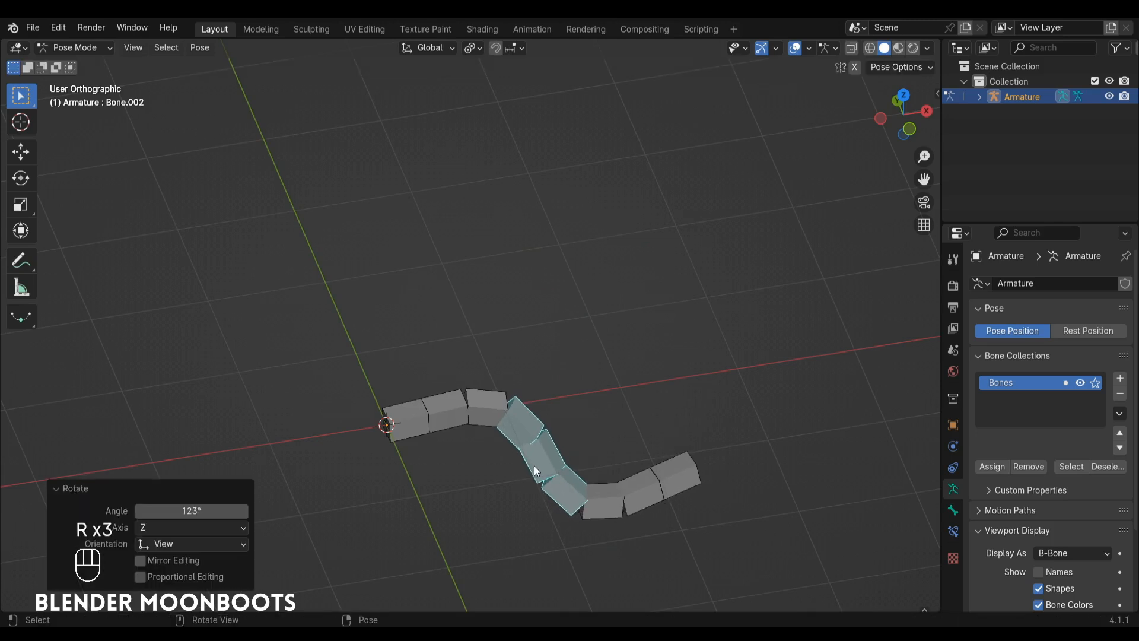
left_click(608, 487)
key("r")
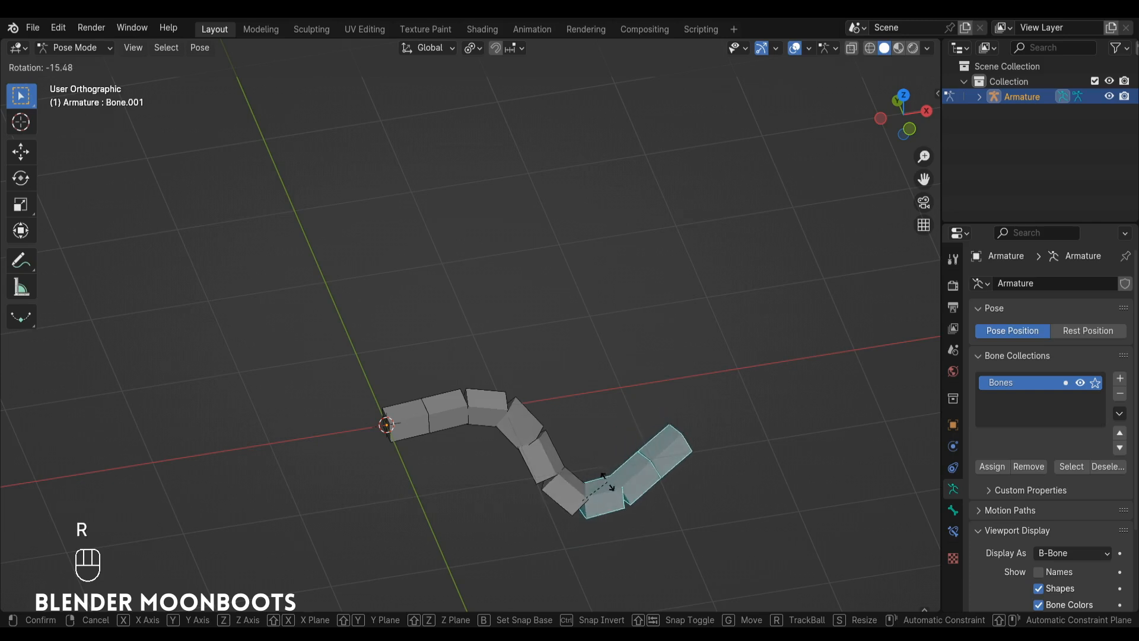
Return the transform pivot point to Median Point.
left_click(471, 49)
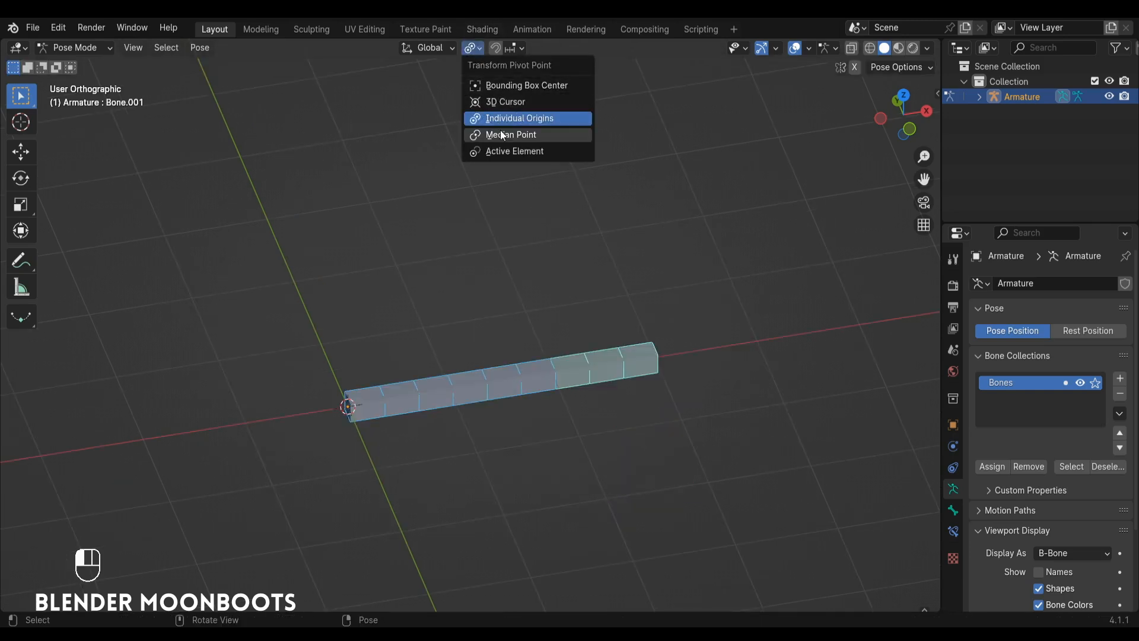
left_click(525, 138)
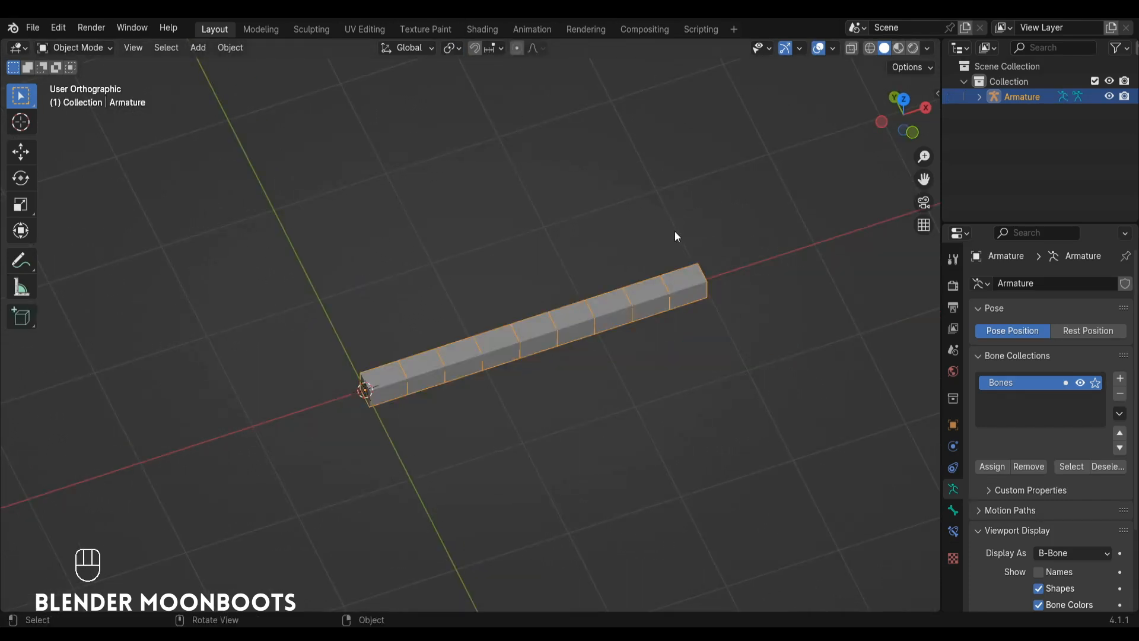
In Edit Mode, select the tip bone of the armature and set its bendy-bone segments to 1.
key("Tab")
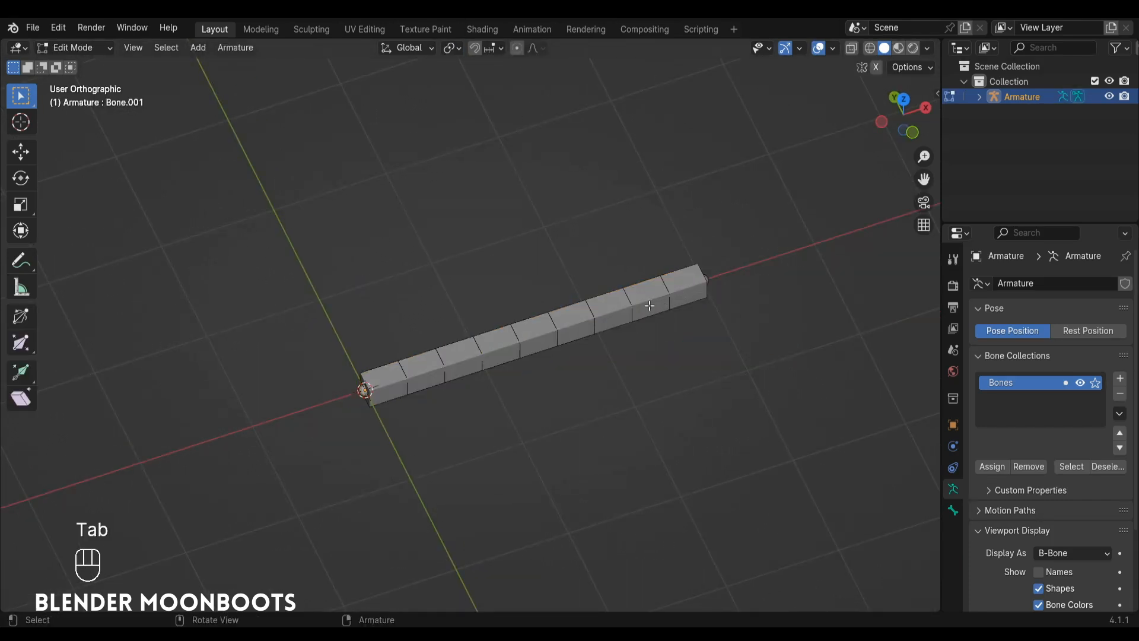
left_click(648, 305)
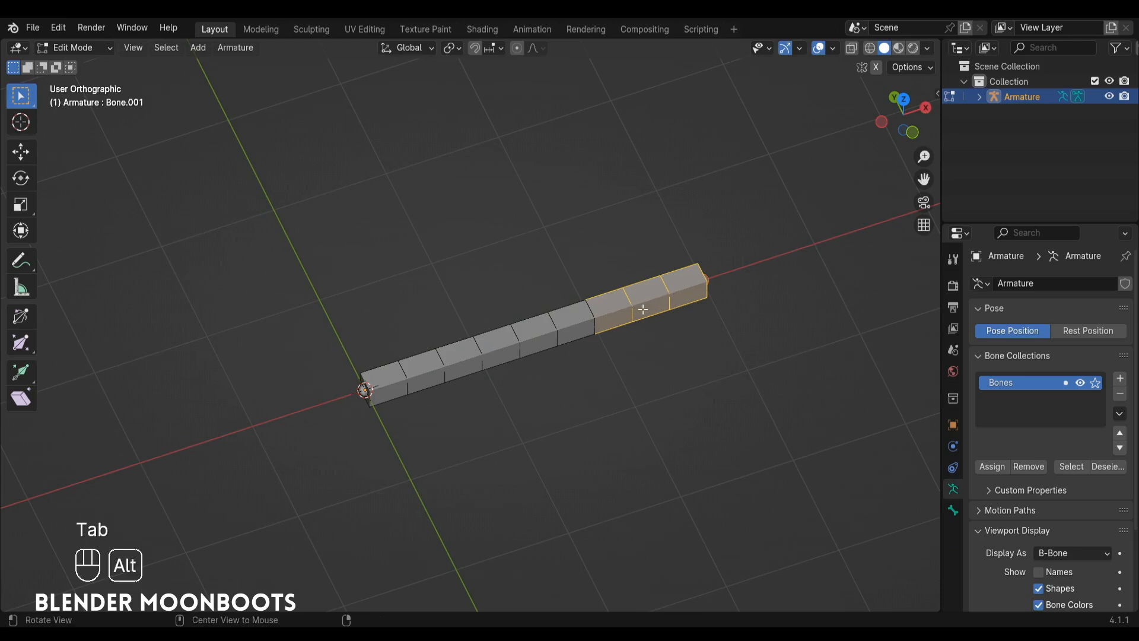
middle_click_drag(672, 300, 658, 294, "alt")
left_click(953, 510)
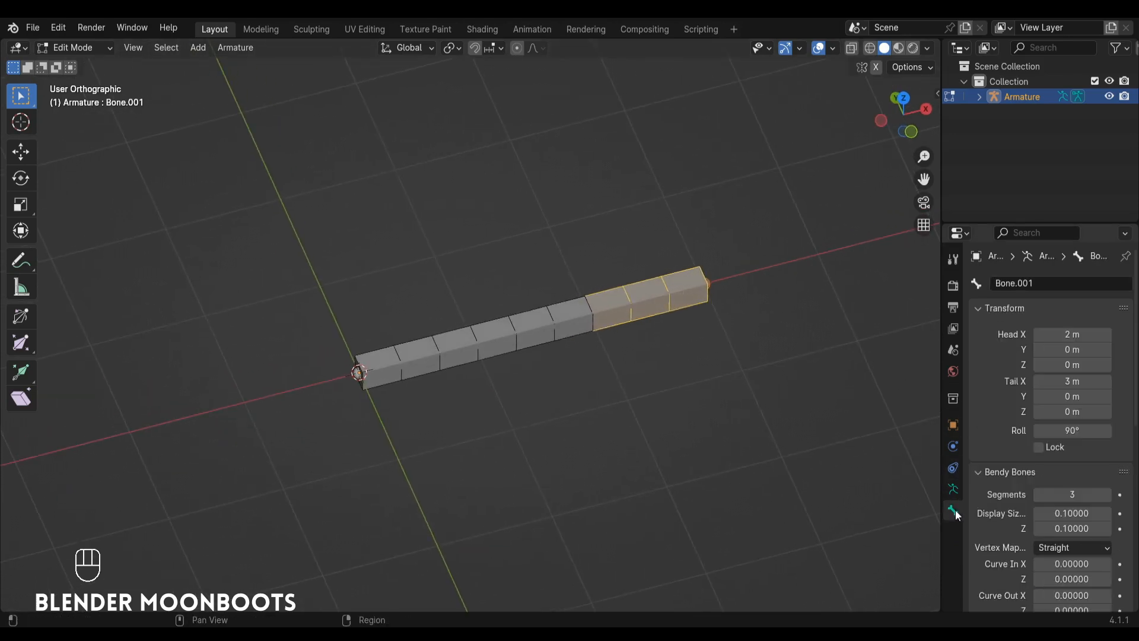
double_click(1071, 494)
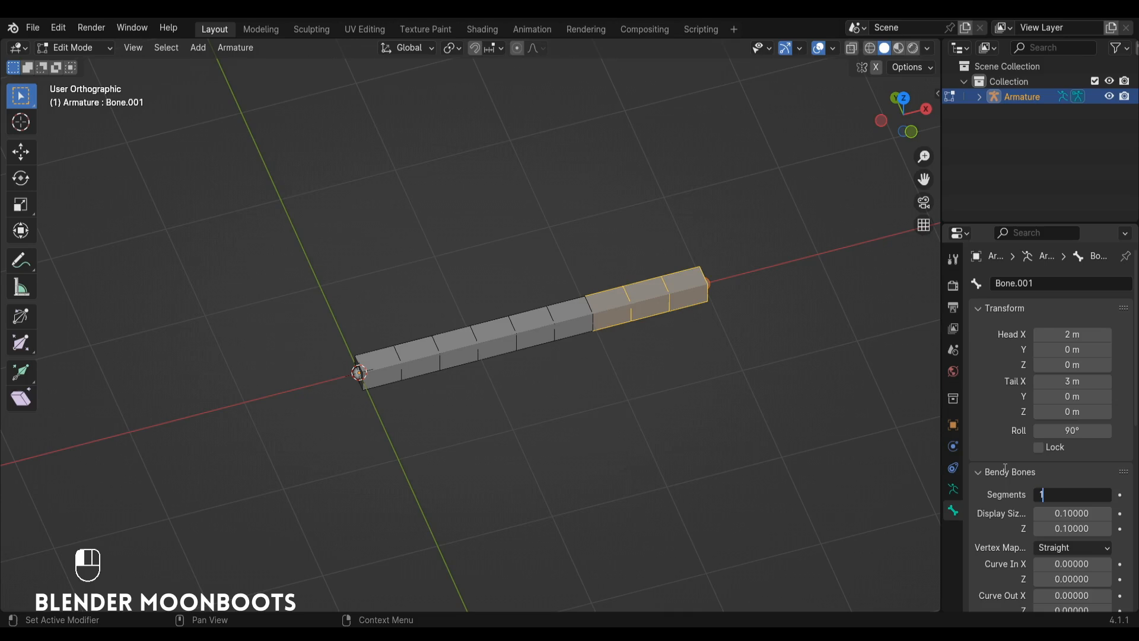
key("Return")
Shorten the tip bone by moving its tail about -0.69 m along the X axis.
left_click(712, 286)
middle_click_drag(720, 279, 714, 281, "alt")
key("shift+space")
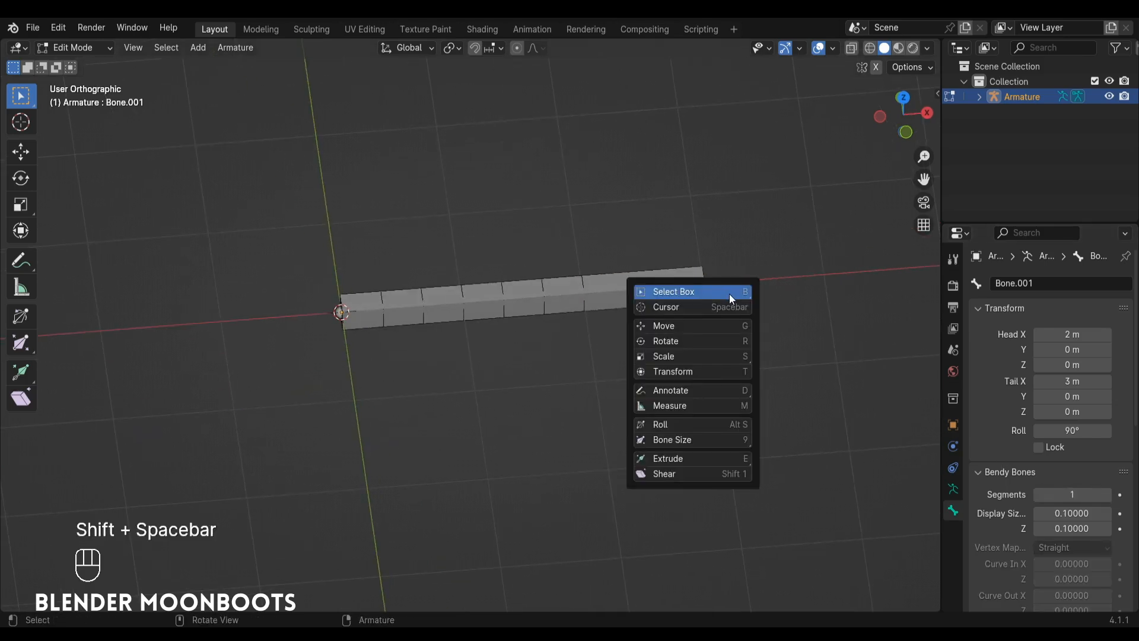
left_click(691, 325)
left_click_drag(703, 286, 603, 291)
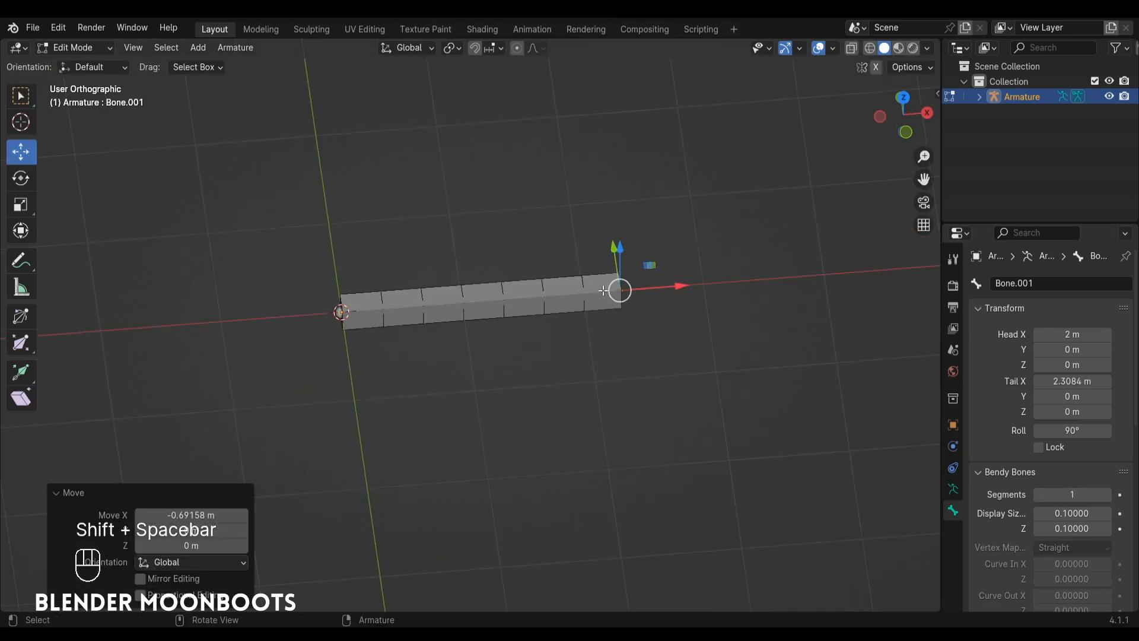
Rename the shortened tip bone as ctrl.
key("F2")
type("ctrl")
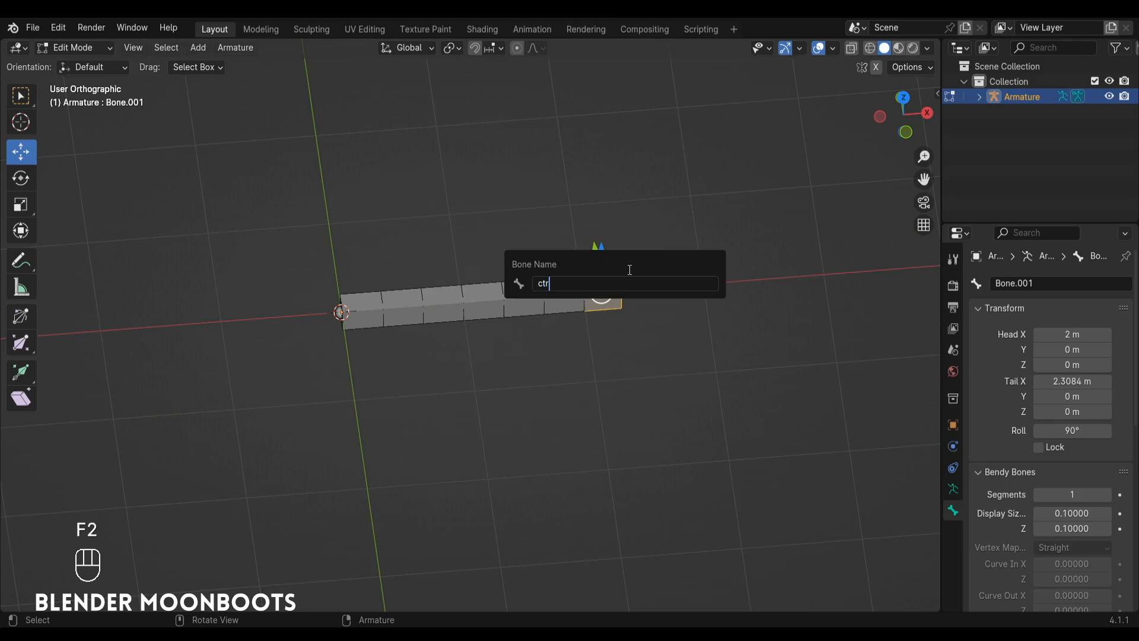
key("Return")
In Pose Mode, add an Inverse Kinematics constraint to the middle bone.
middle_click_drag(463, 332, 530, 328, "alt")
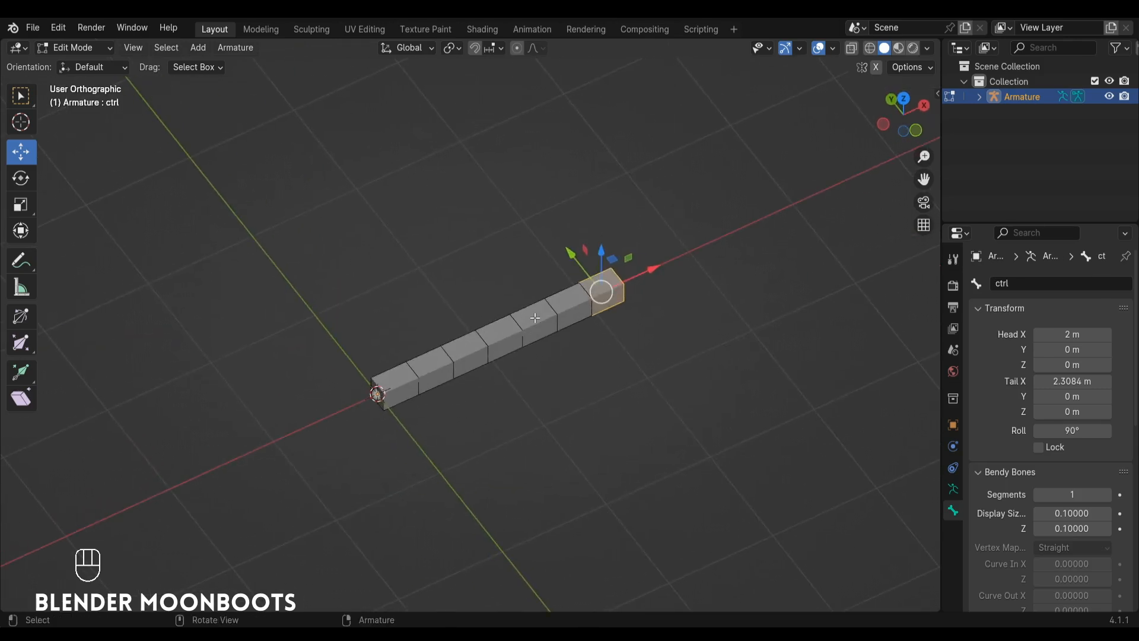
key("Tab")
key("ctrl+Tab")
left_click(503, 321)
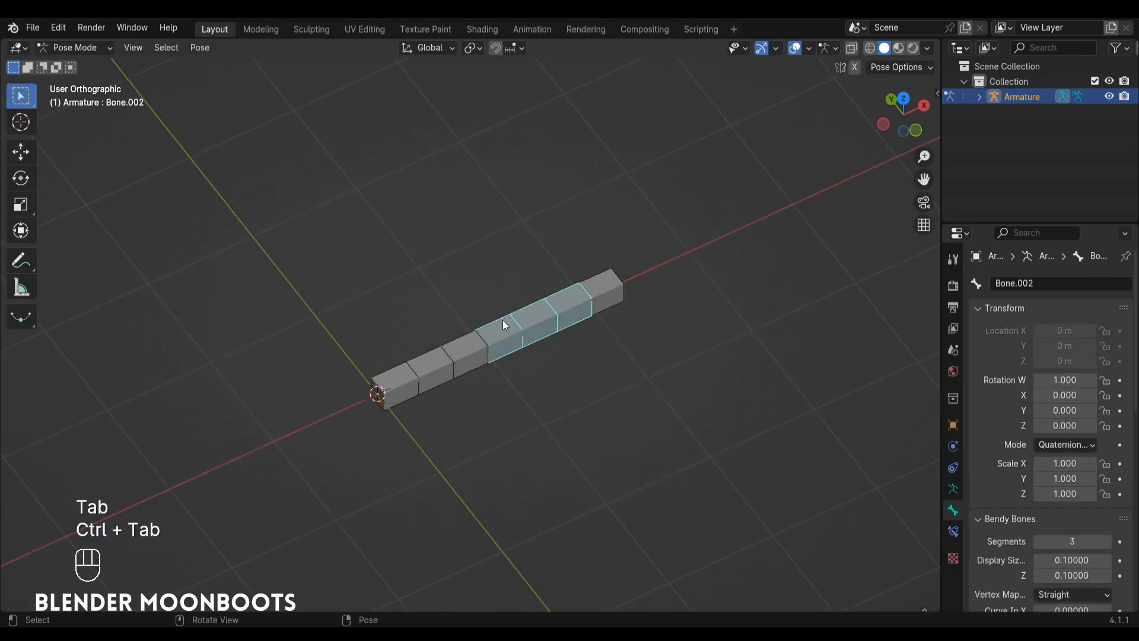
middle_click_drag(552, 330, 575, 334, "ctrl+alt")
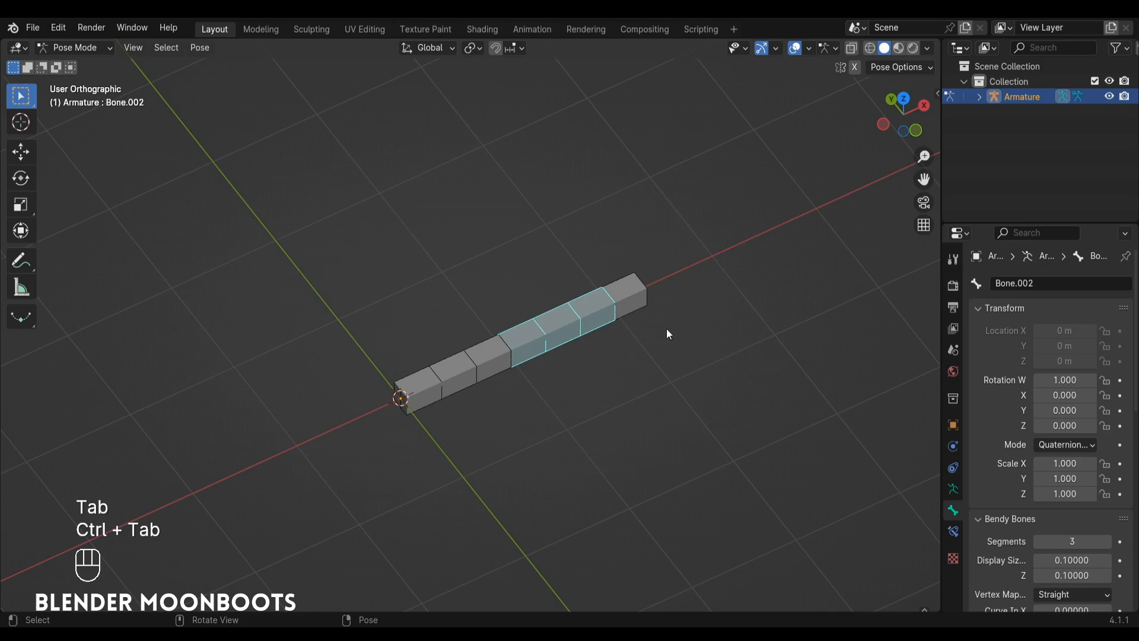
left_click(954, 532)
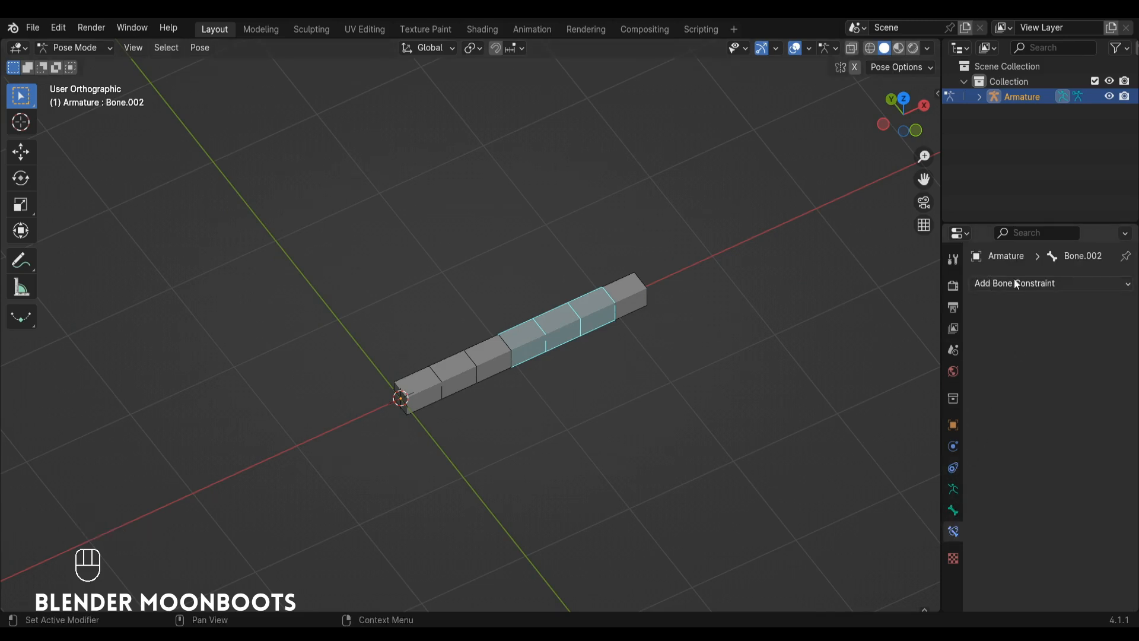
left_click(1029, 285)
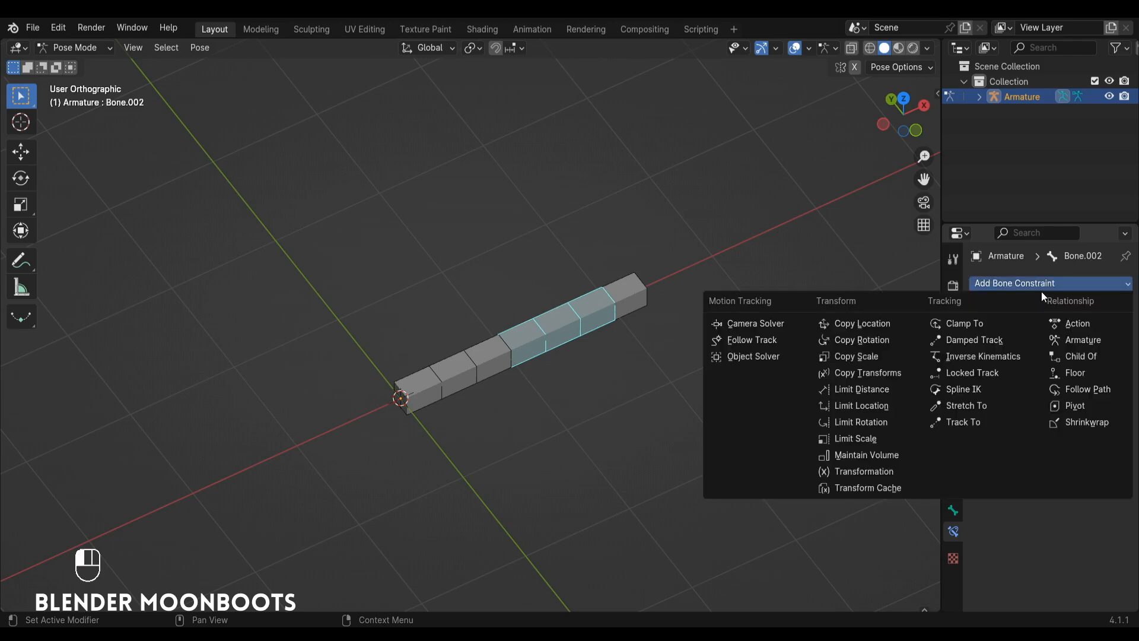
left_click(1025, 355)
Set the IK constraint's target to Armature and its target bone to ctrl.
left_click(1068, 330)
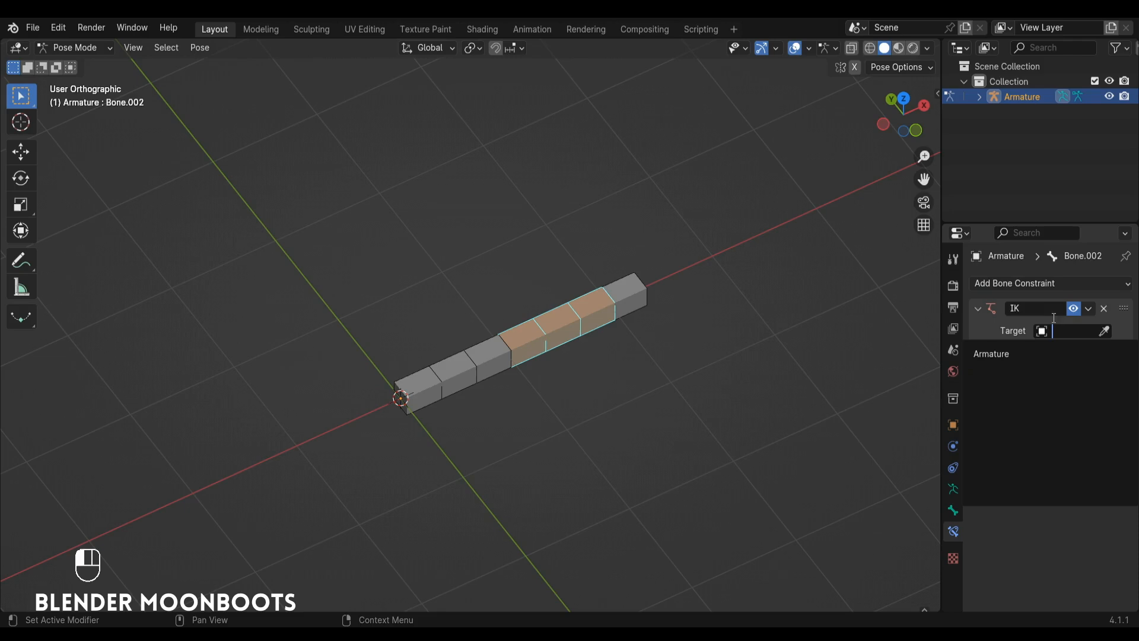
left_click(1032, 354)
left_click(1043, 348)
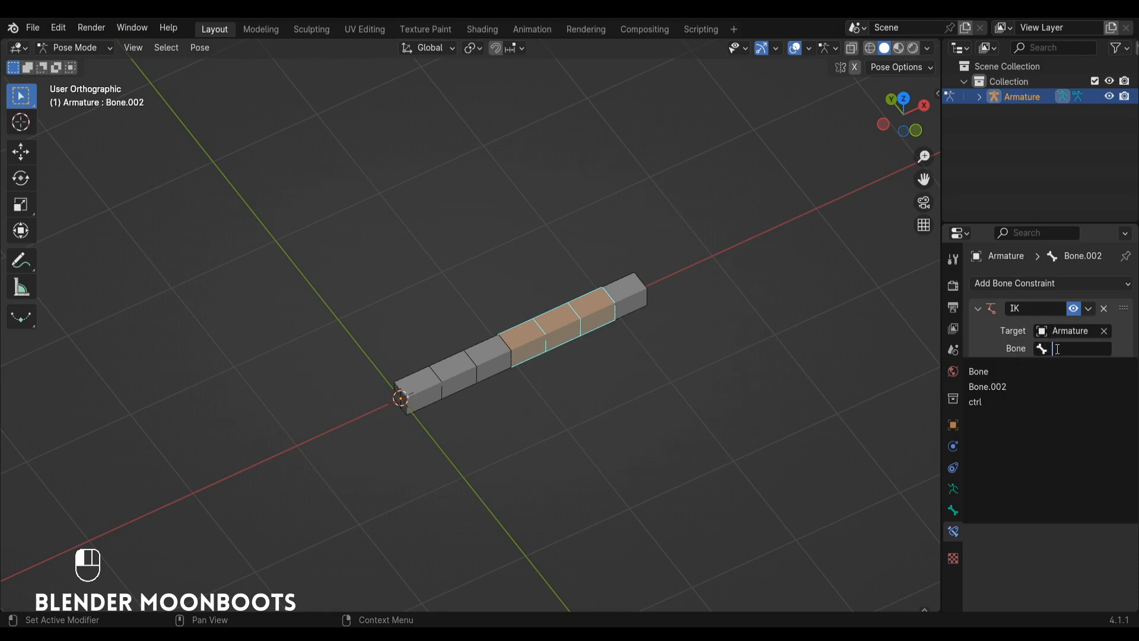
left_click(1001, 401)
Try to move the ctrl bone to drive the IK chain, and undo the attempt.
left_click(647, 303)
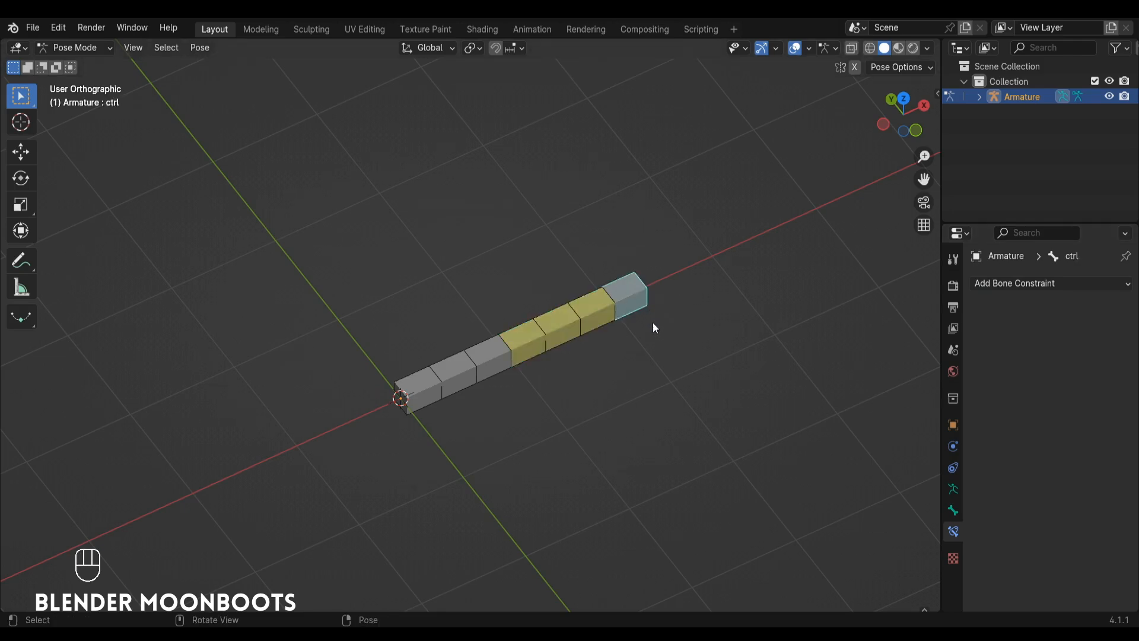
mouse_move(653, 322)
middle_mouse_down("ctrl+alt")
mouse_move(650, 350)
mouse_move(668, 331)
middle_mouse_up("ctrl+alt")
key("g")
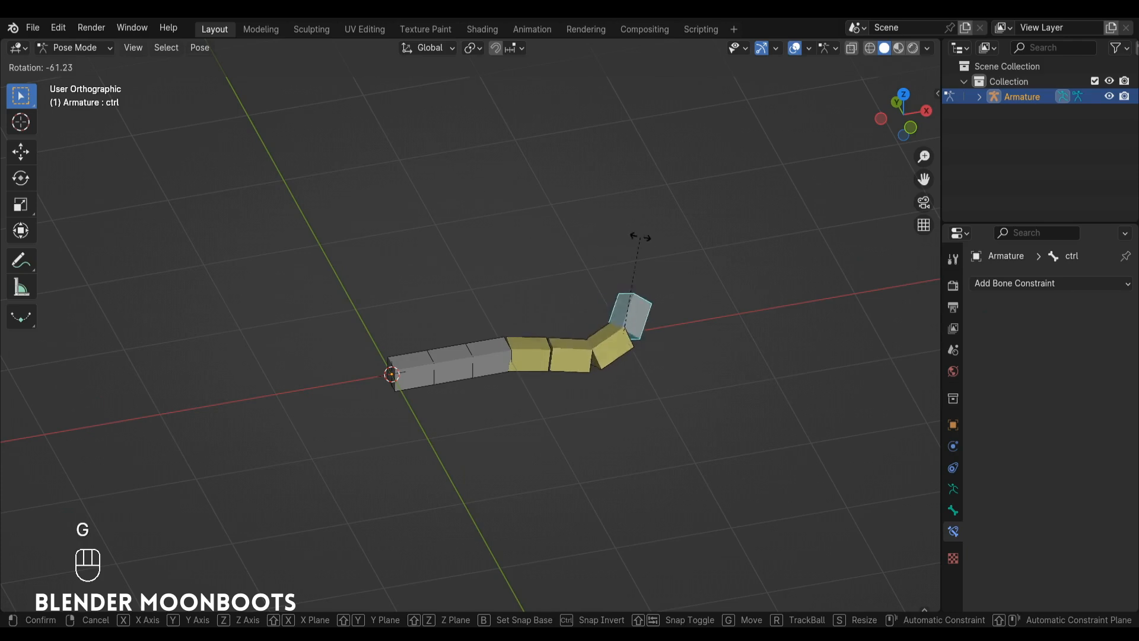
key("ctrl+z")
Clear the ctrl bone's parent in Edit Mode and return to Pose Mode.
key("Tab")
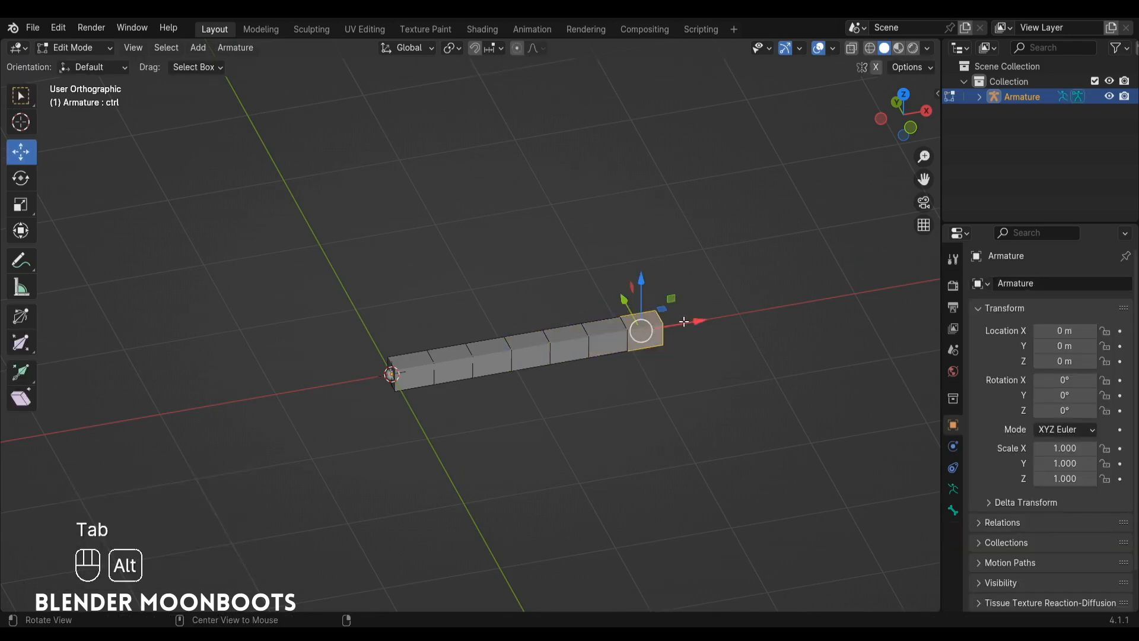
key("alt+p")
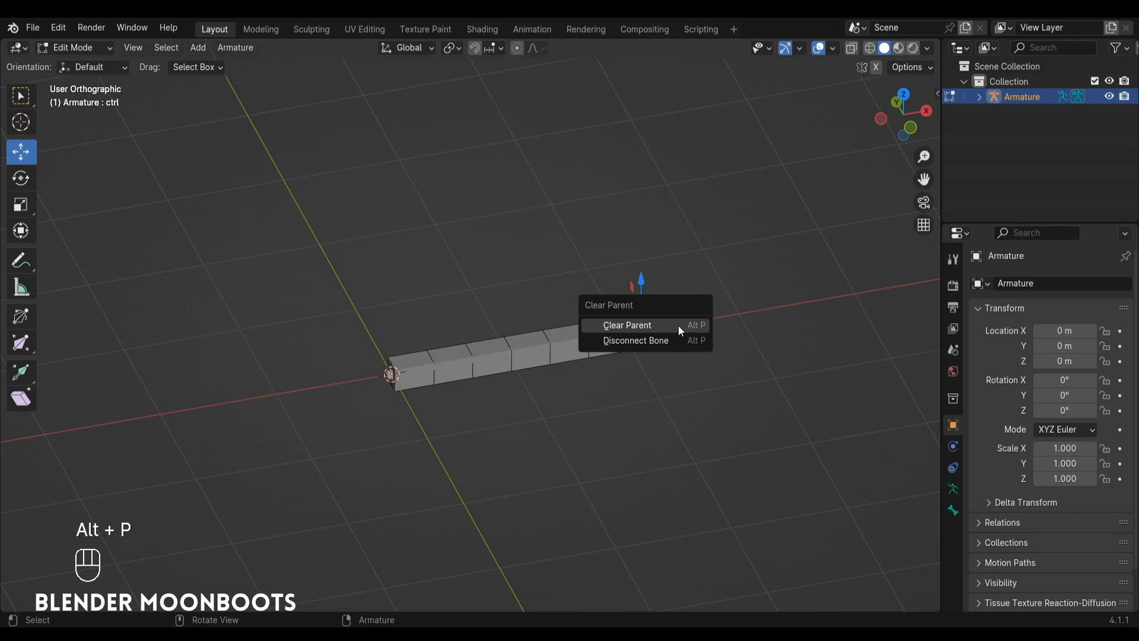
left_click(627, 325)
key("Tab")
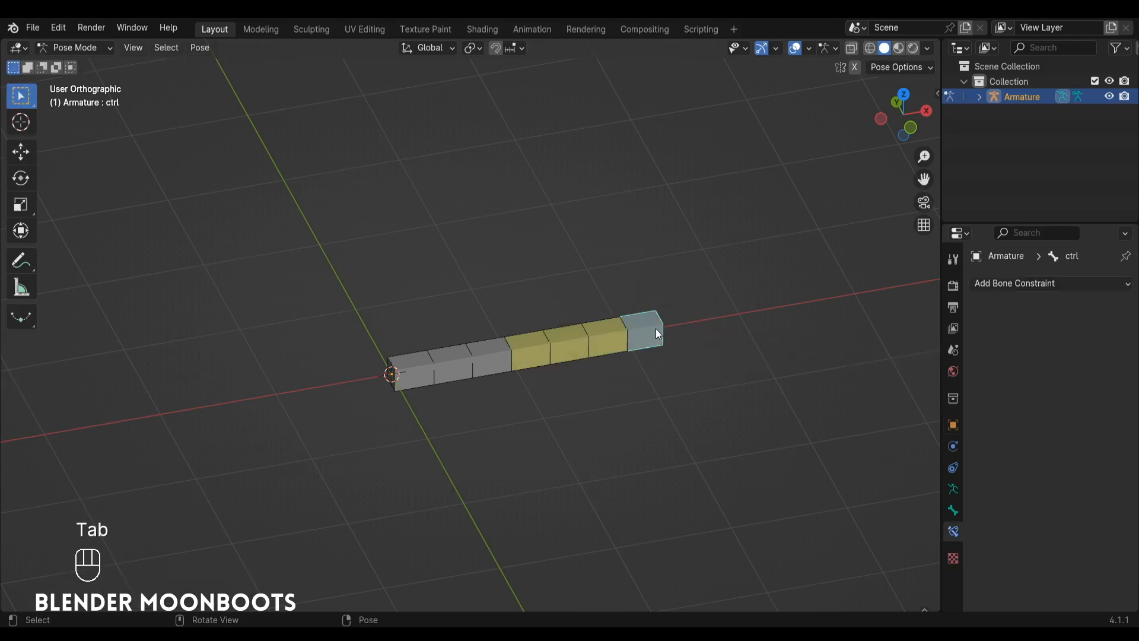
Test the IK chain by moving the ctrl bone twice, finishing with it below the chain's root.
key("g")
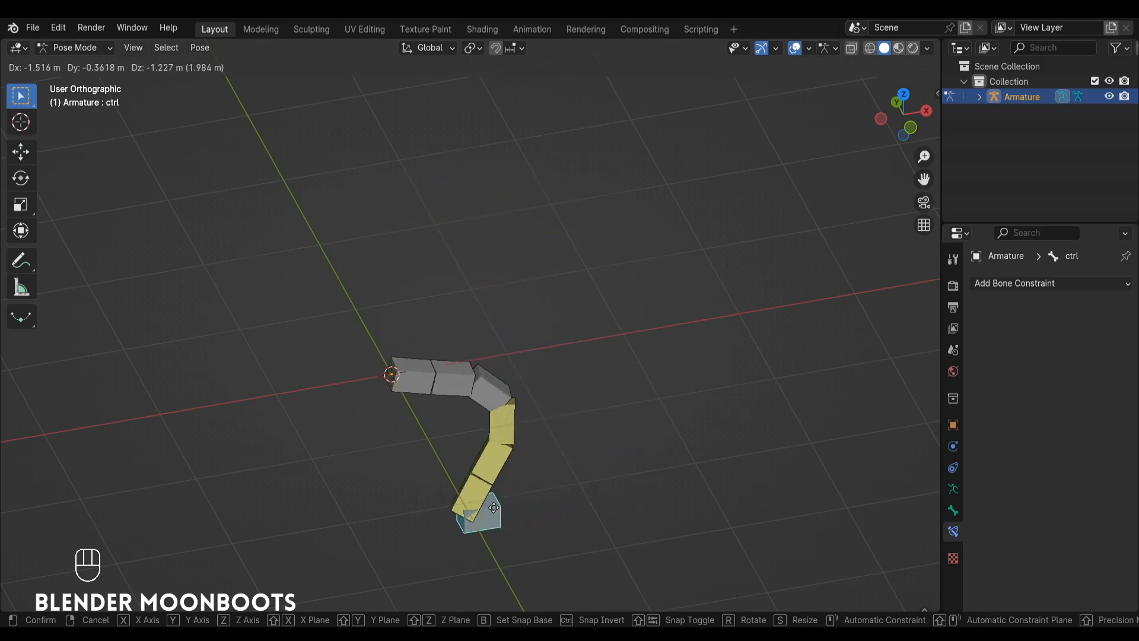
left_click(463, 360)
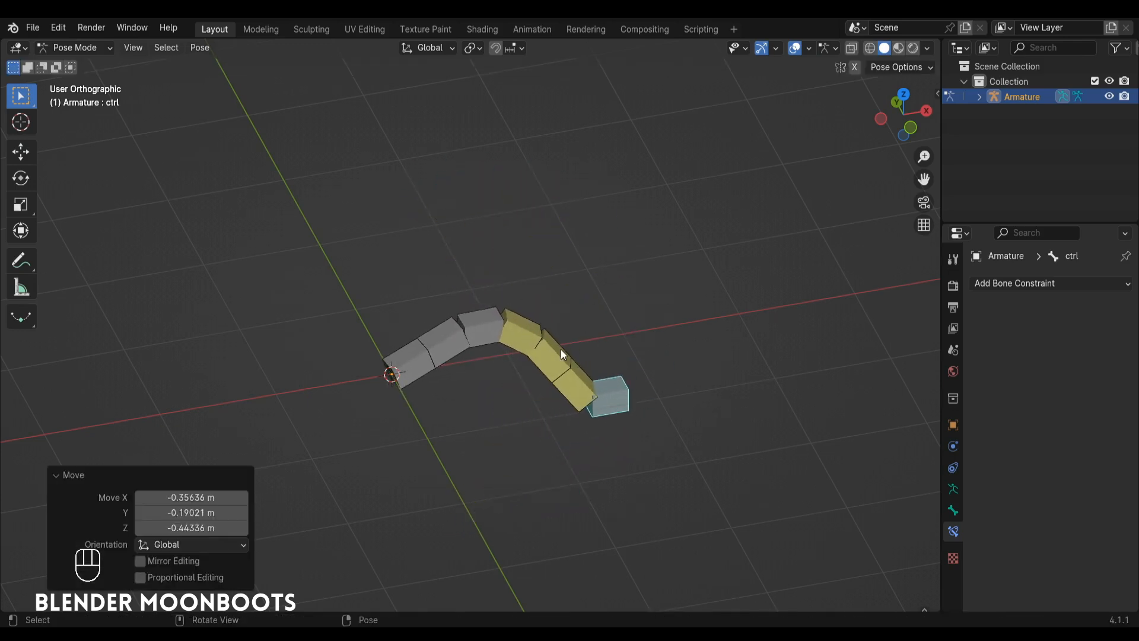
key("g")
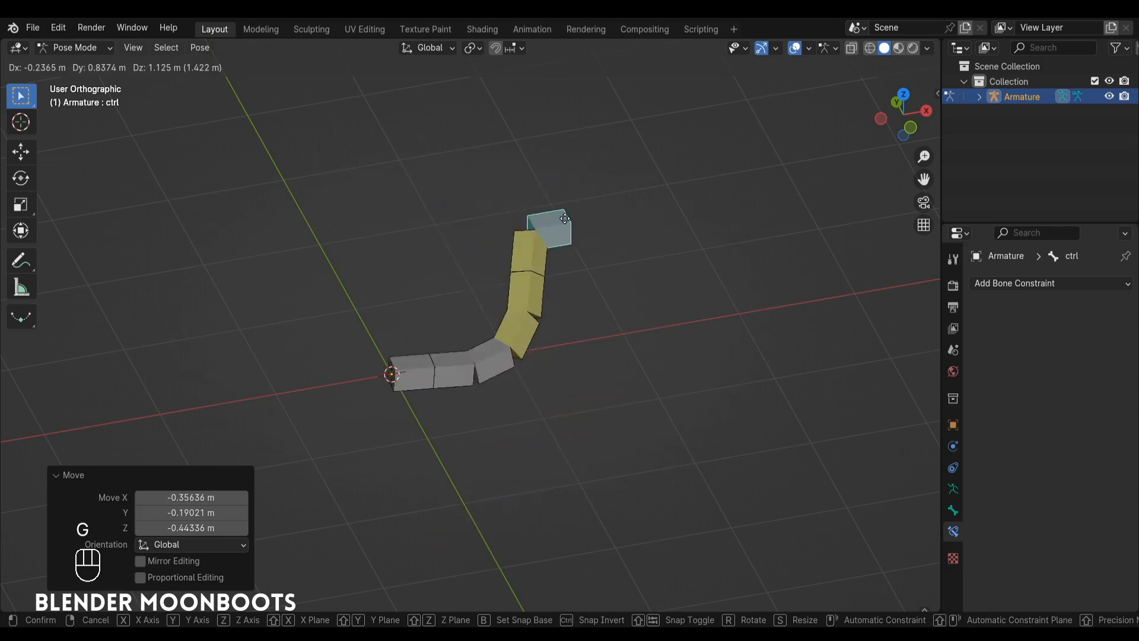
left_click(556, 516)
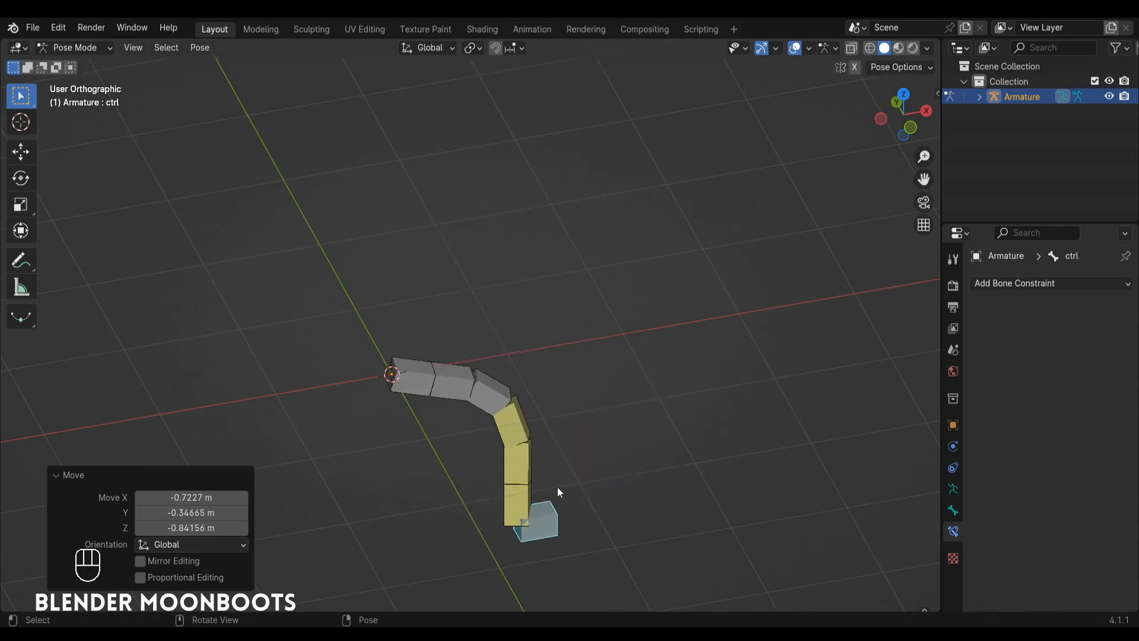
left_click_drag(558, 487, 806, 403, "alt")
Set the middle bone's bendy-bone Ease In to 1.040 and Ease Out to -1.000.
left_click(568, 394)
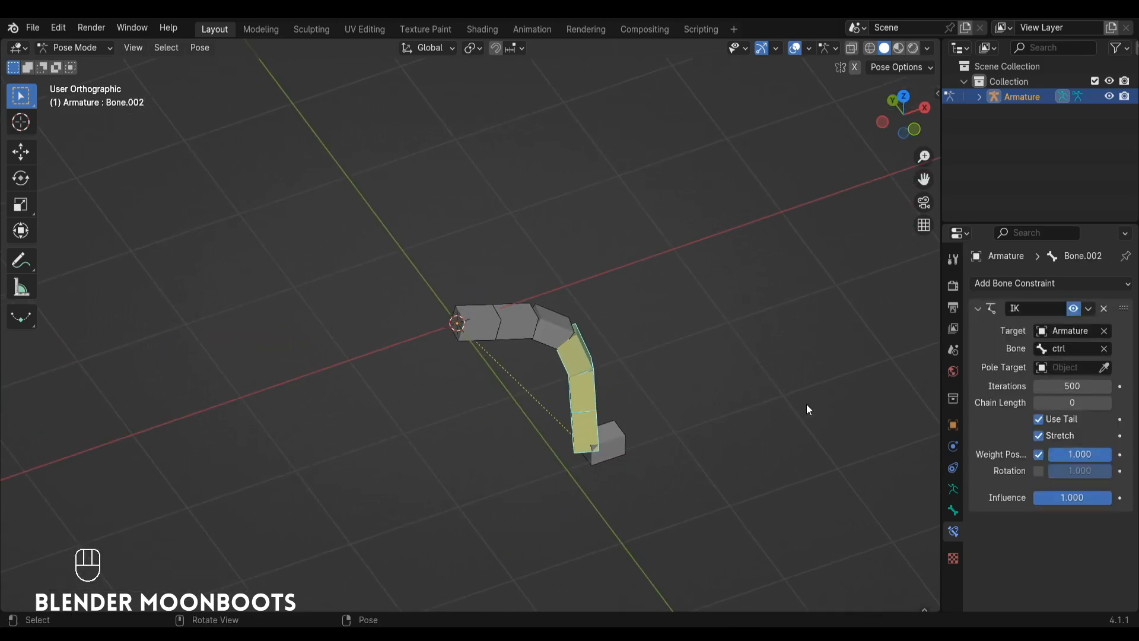
left_click(953, 510)
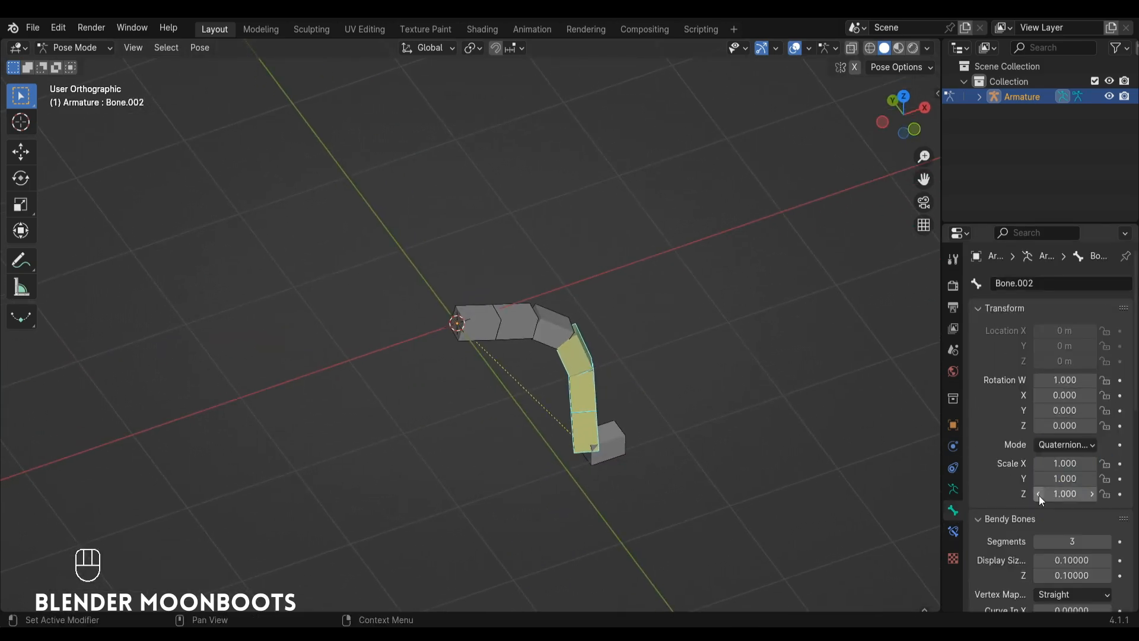
scroll(1037, 505, "down", 10)
scroll(1036, 504, "down", 4)
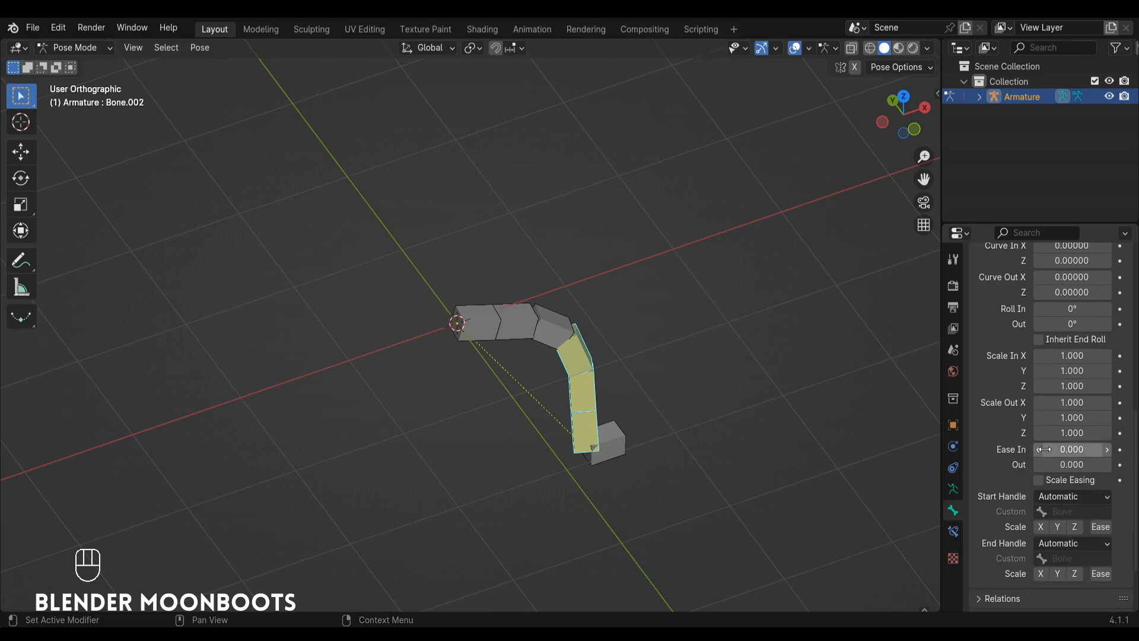
left_click_drag(1036, 451, 1127, 456)
left_click_drag(1023, 469, 934, 479)
left_click_drag(617, 325, 582, 290, "alt")
Set the root bone's bendy-bone Ease In to -1.000 and Ease Out to 1.000.
left_click(543, 315)
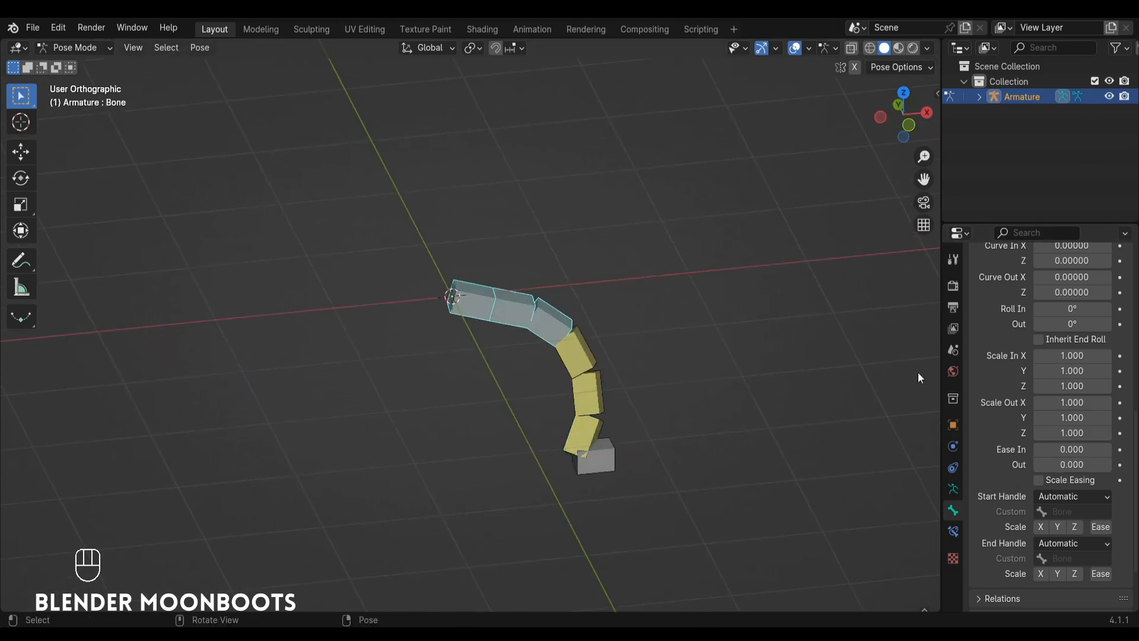
left_click_drag(1035, 448, 907, 477, "ctrl")
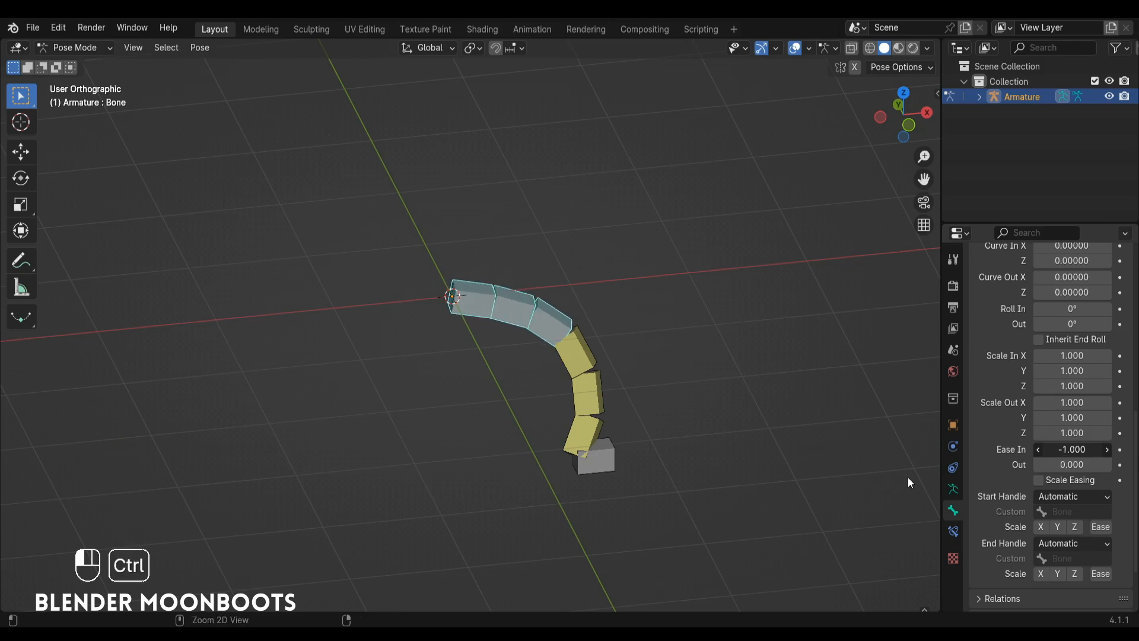
left_click_drag(1039, 465, 1117, 468, "ctrl")
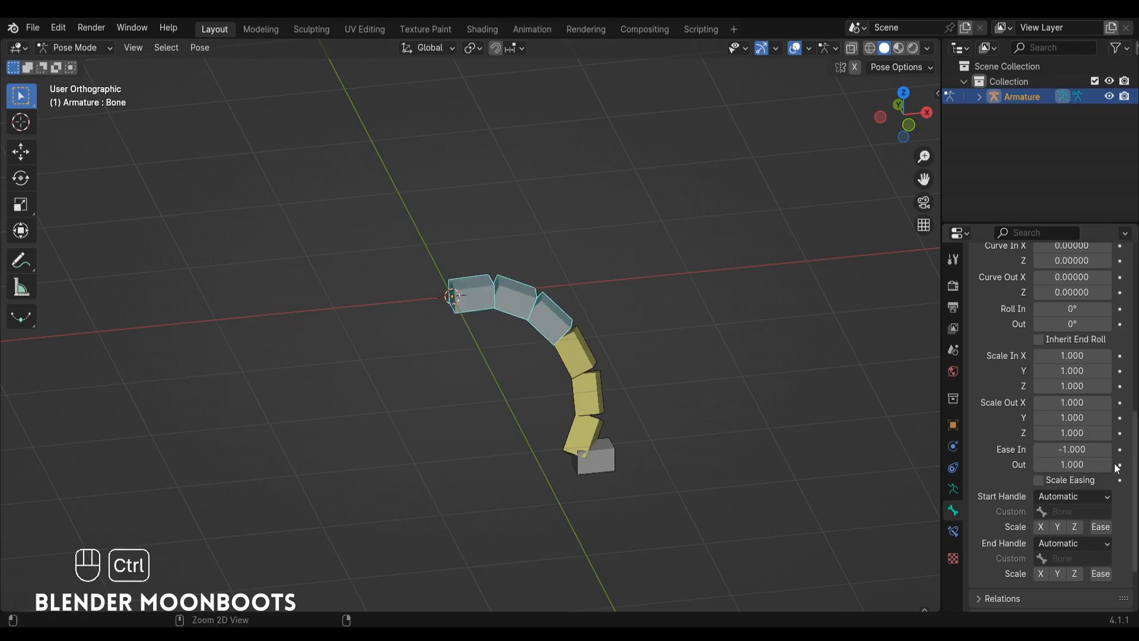
Move the ctrl bone by about 0.35 m in X, 0.04 m in Y and 0.24 m in Z to test the eased curve.
left_click(607, 461)
key("g")
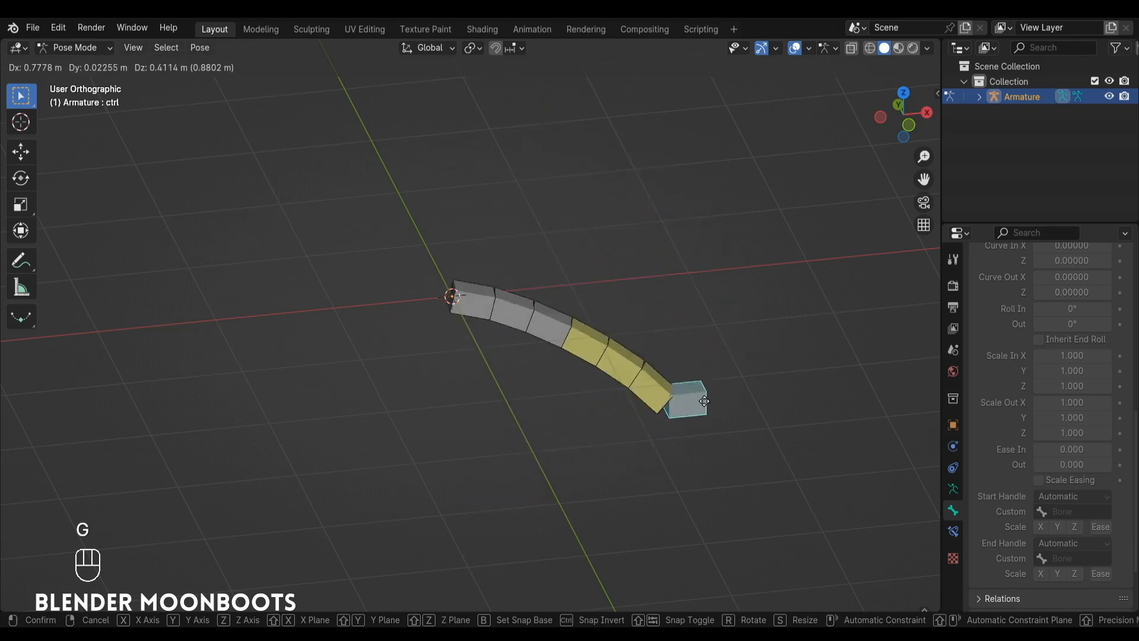
left_click(656, 424)
middle_click_drag(656, 423, 519, 308)
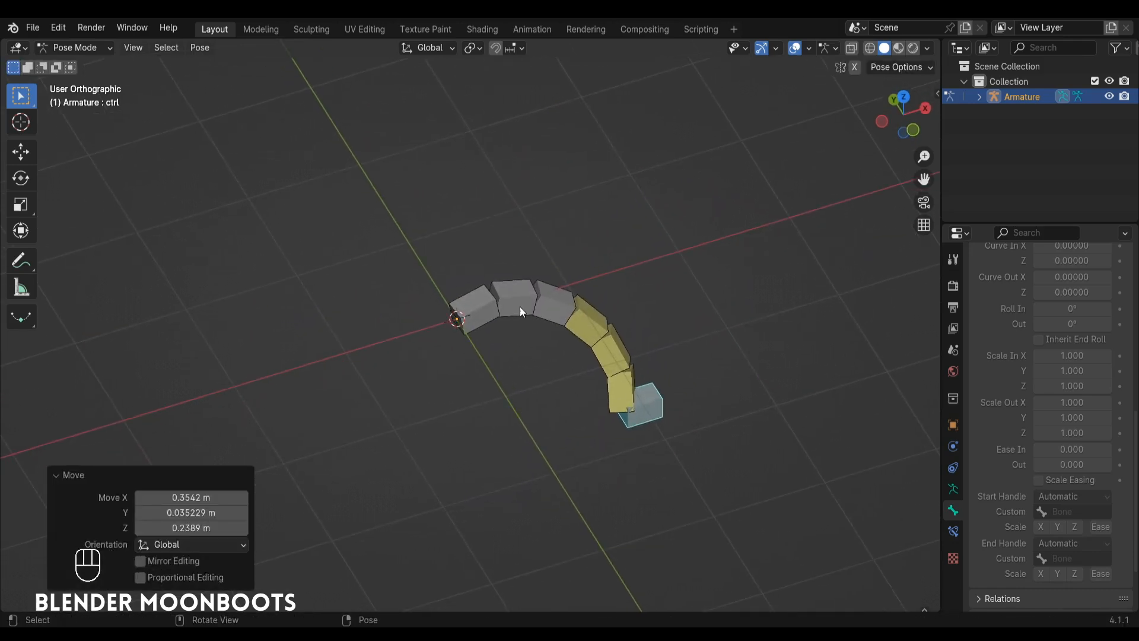
Remove the IK constraint from the middle bone.
key("Tab")
key("Tab")
left_click(632, 359)
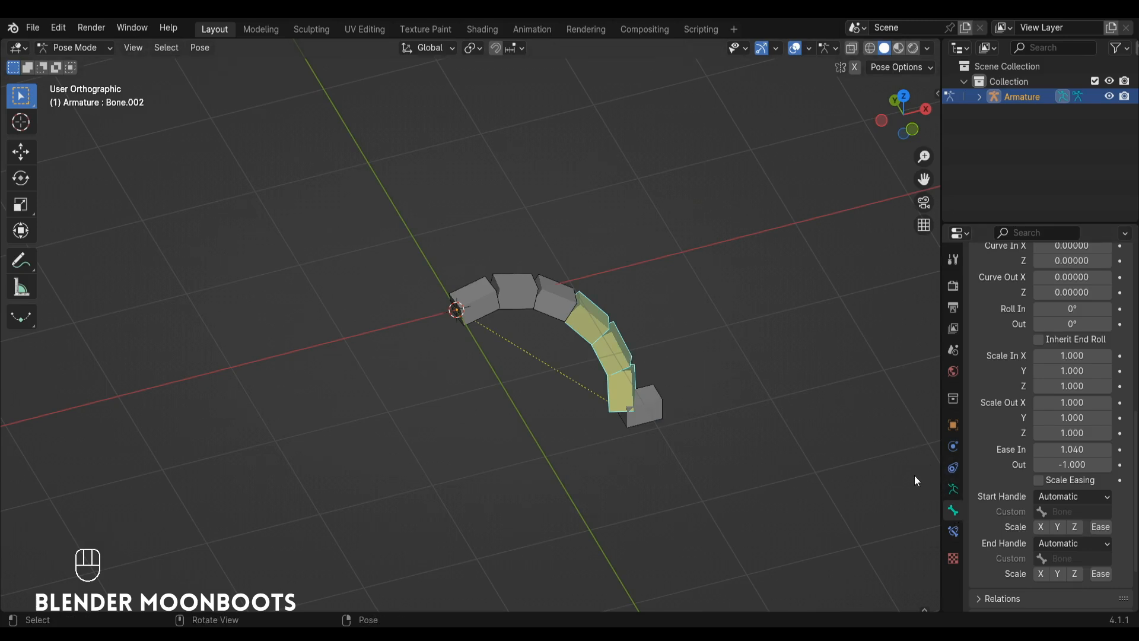
left_click(953, 532)
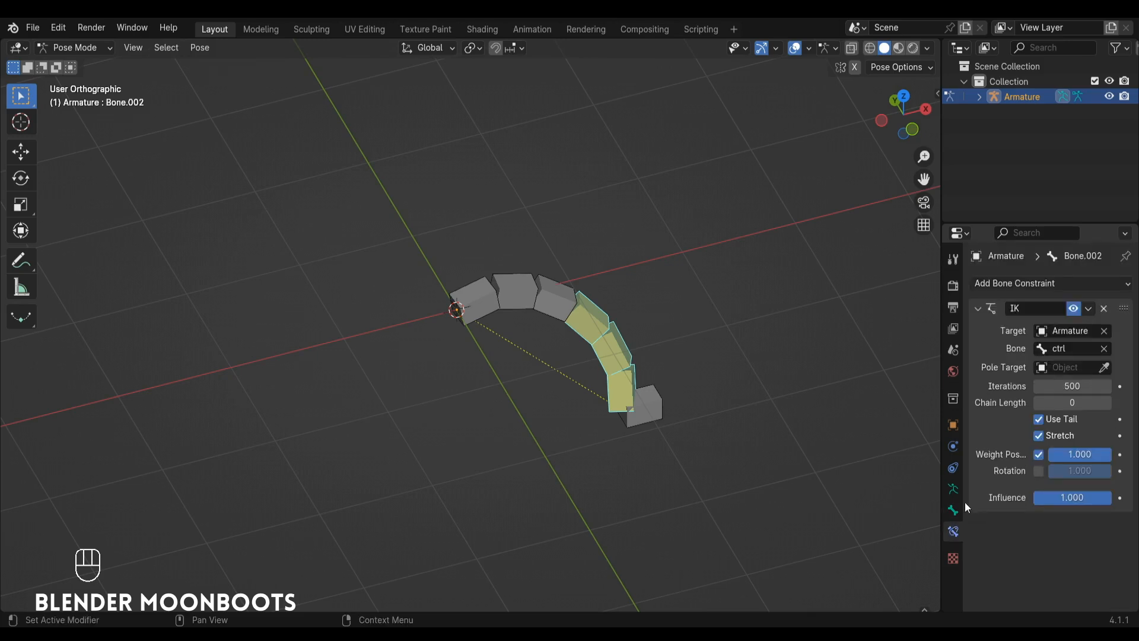
left_click(1103, 309)
Delete the ctrl bone at the end of the chain in Edit Mode.
key("Tab")
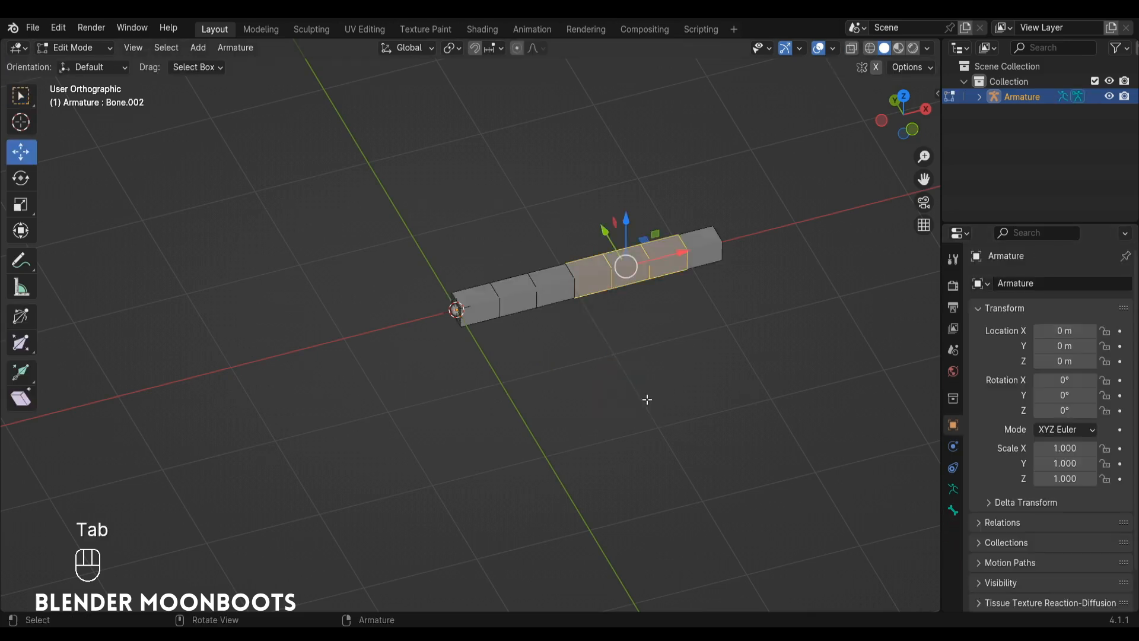
left_click(703, 237)
key("x")
left_click(703, 237)
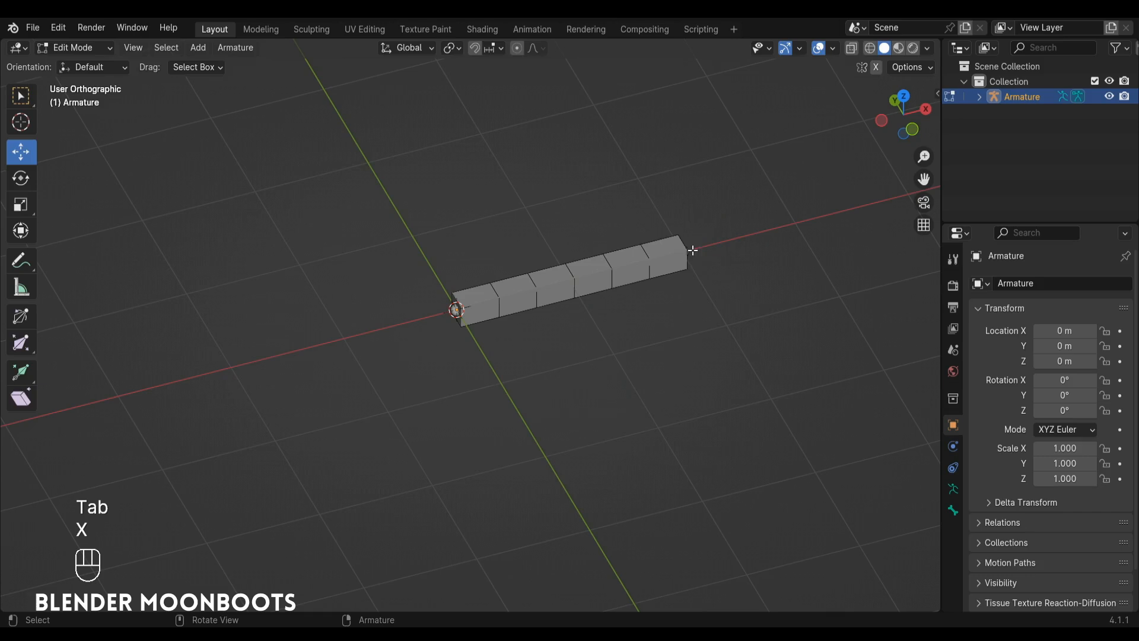
Return to Pose Mode, select the bone at the end of the chain and enable Auto IK in the pose options.
key("Tab")
left_click(670, 261)
left_click_drag(692, 269, 702, 289, "ctrl+alt")
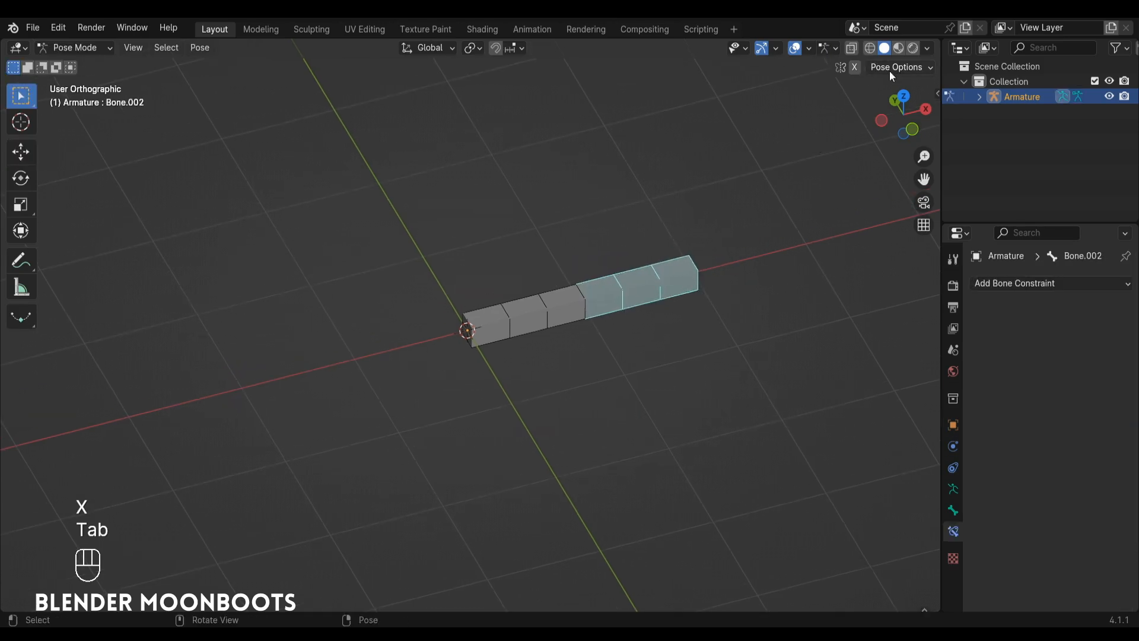
left_click(911, 68)
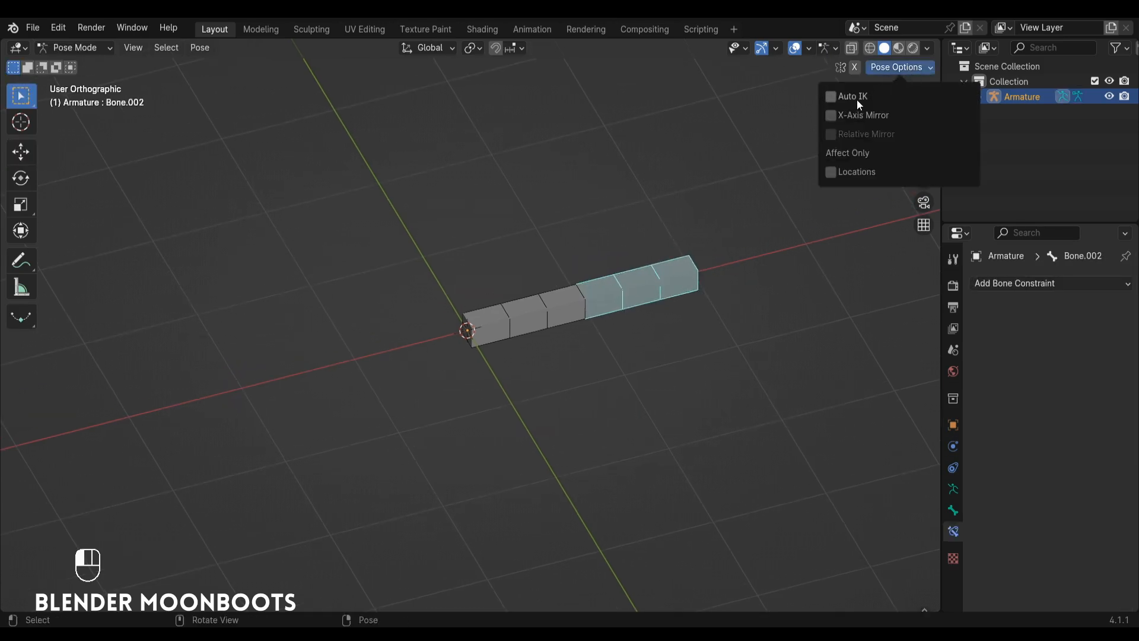
Rotate the end bone by about 91°, reposition it, and rotate it by about -181° to test Auto IK bending.
key("r")
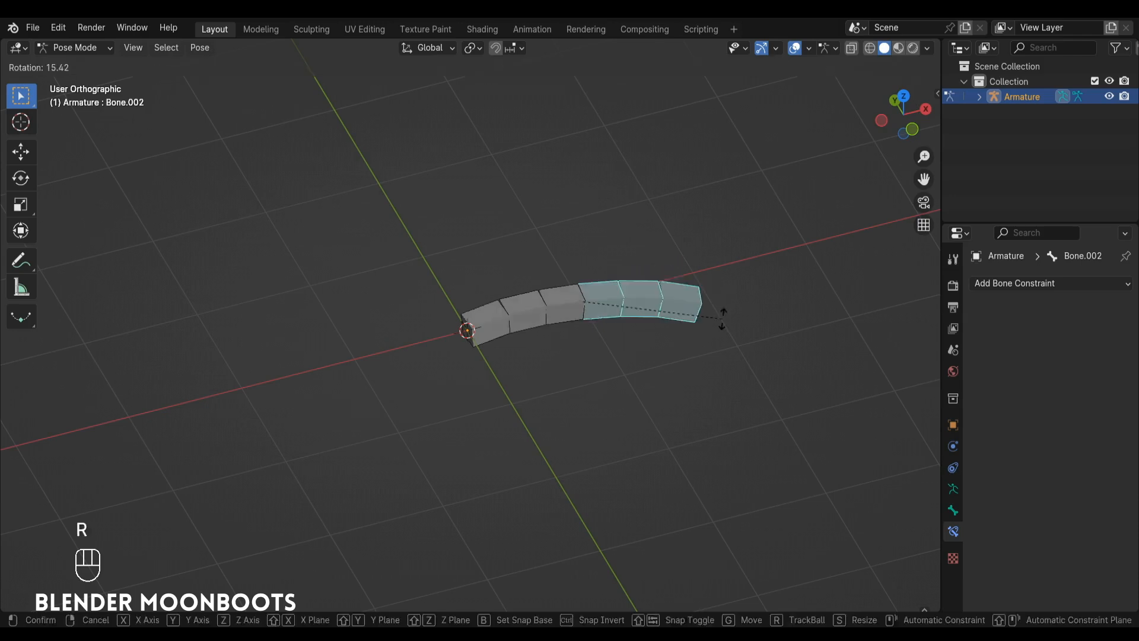
left_click(645, 422)
key("g")
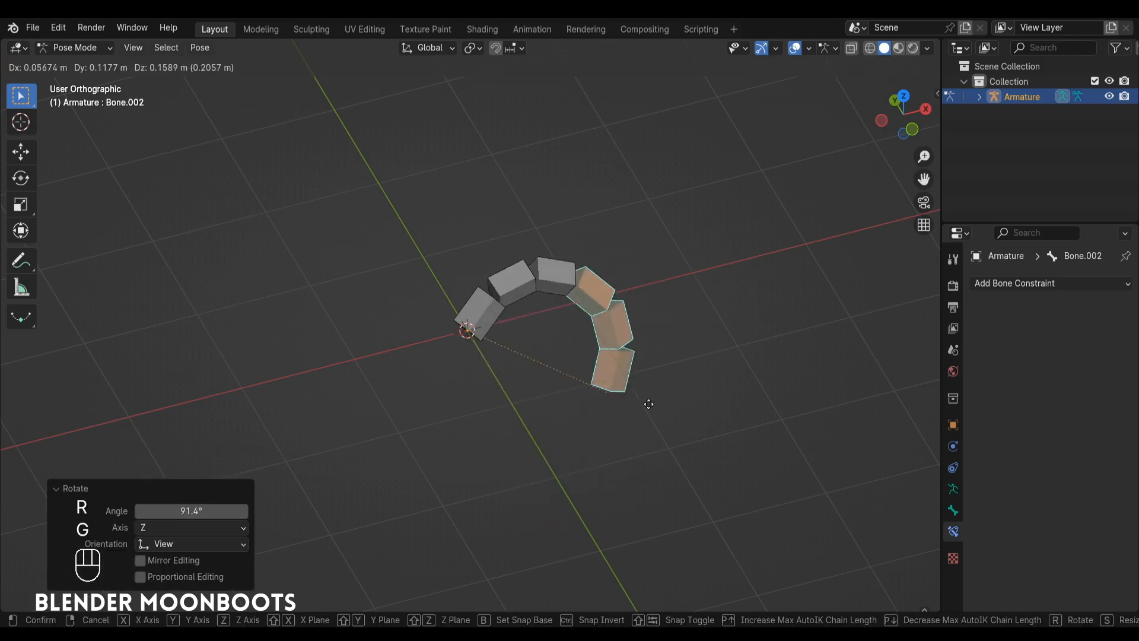
left_click(703, 358)
key("r")
left_click(530, 201)
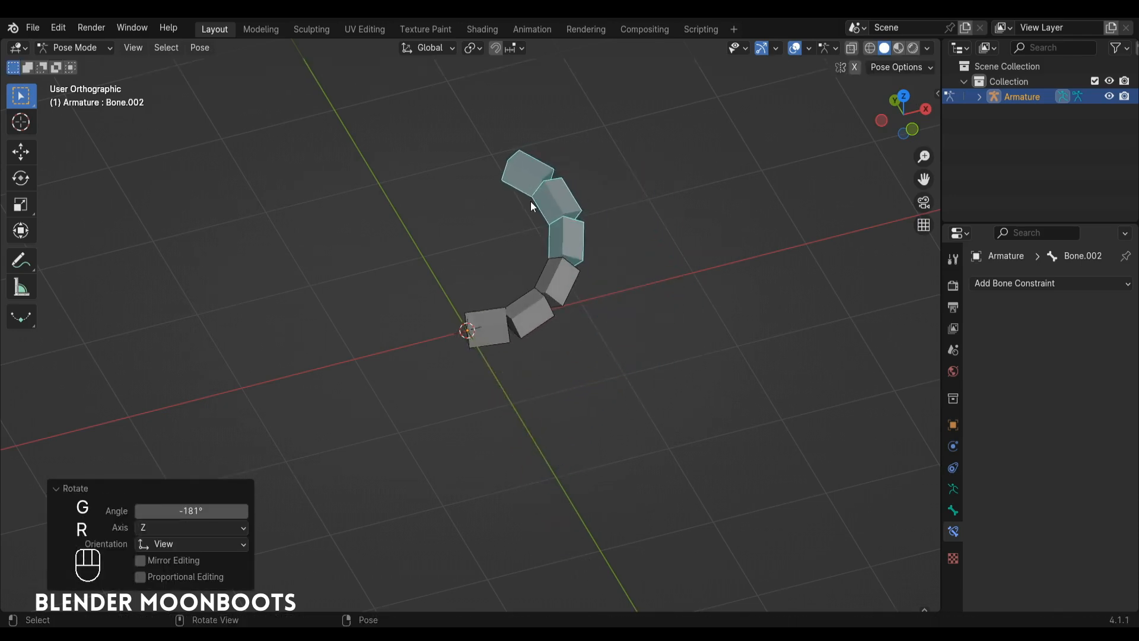
Rotate the end bone by about 185°, move it freely, and rotate it by about -156° to swing the chain.
key("r")
left_click(613, 427)
key("g")
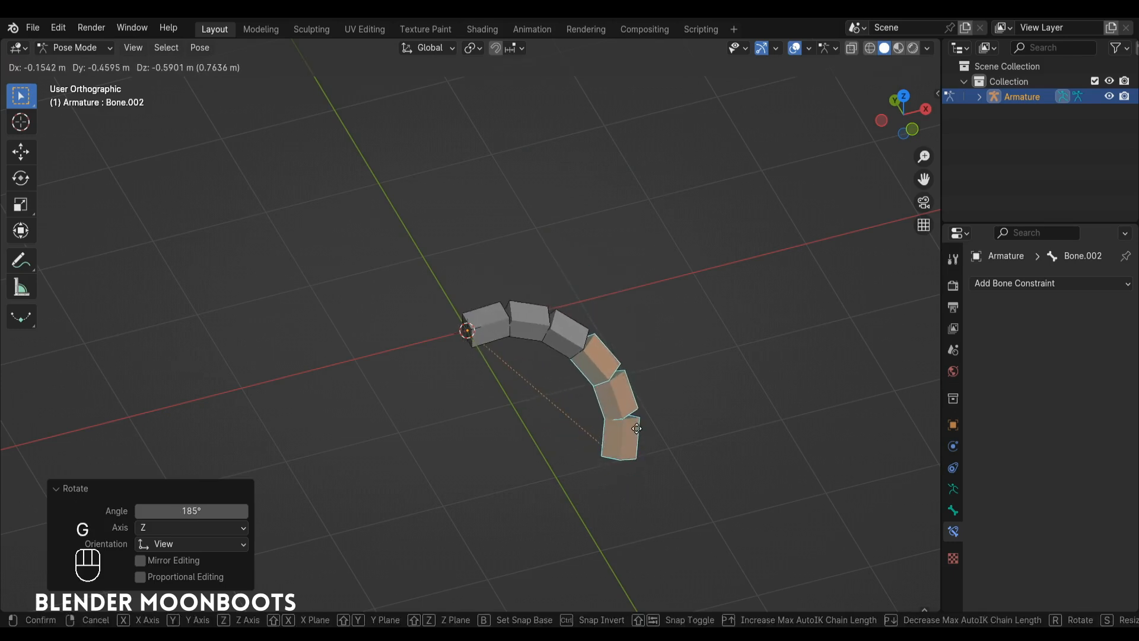
left_click(631, 415)
key("r")
left_click(557, 228)
Move the end bone, rotate it by about 144° and move it again to bend the chain with Auto IK.
key("g")
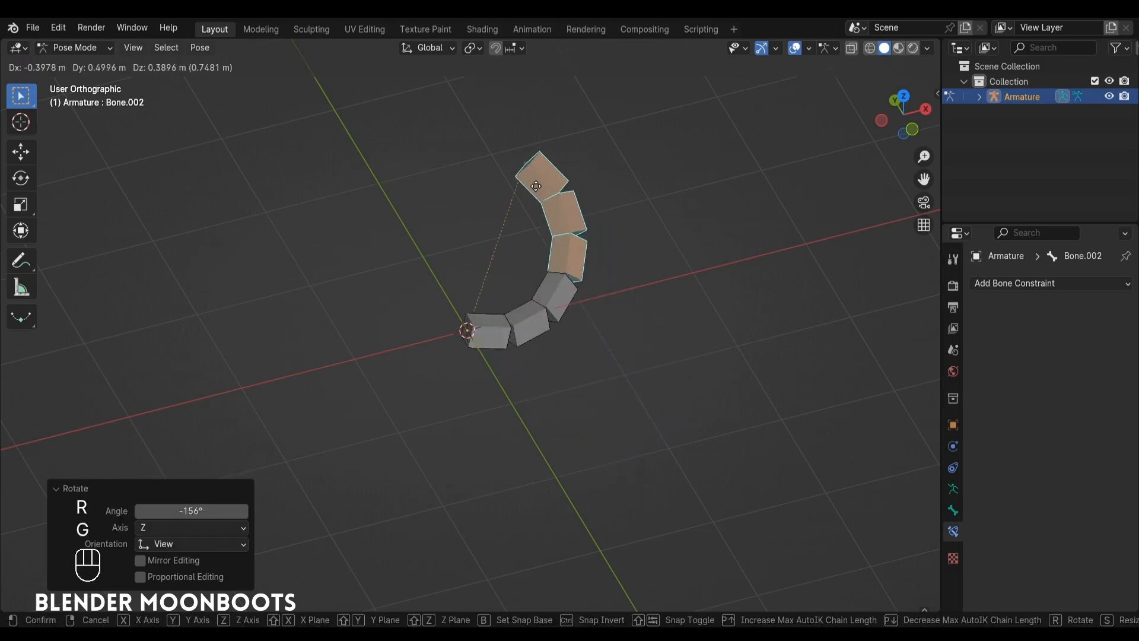
left_click(574, 204)
key("r")
left_click(633, 450)
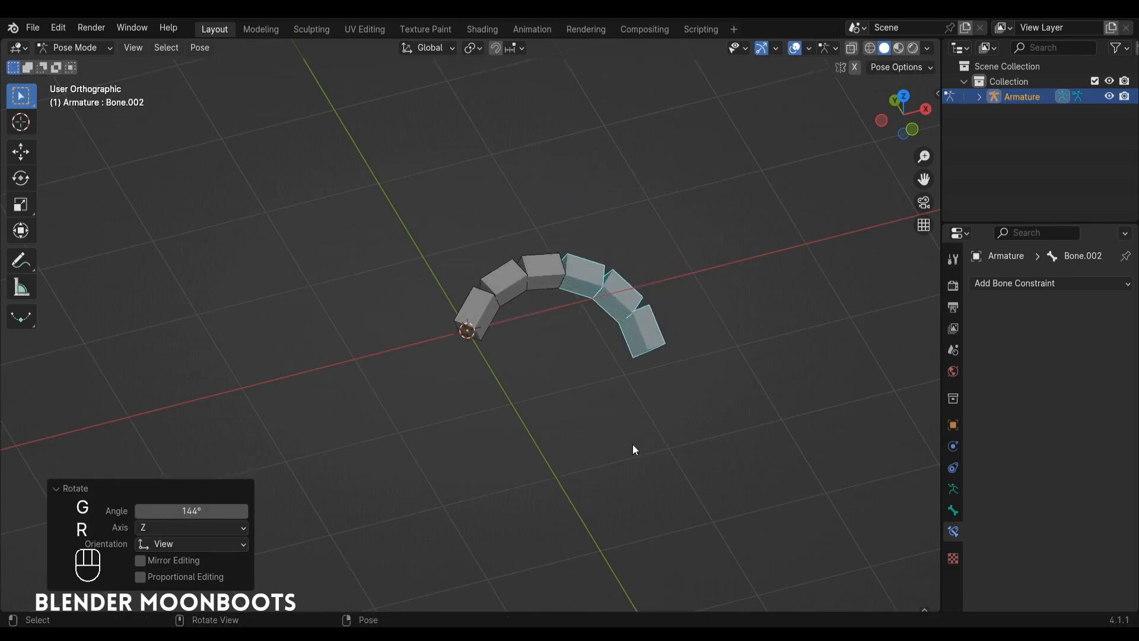
key("g")
left_click(645, 437)
left_click_drag(645, 437, 631, 415, "alt")
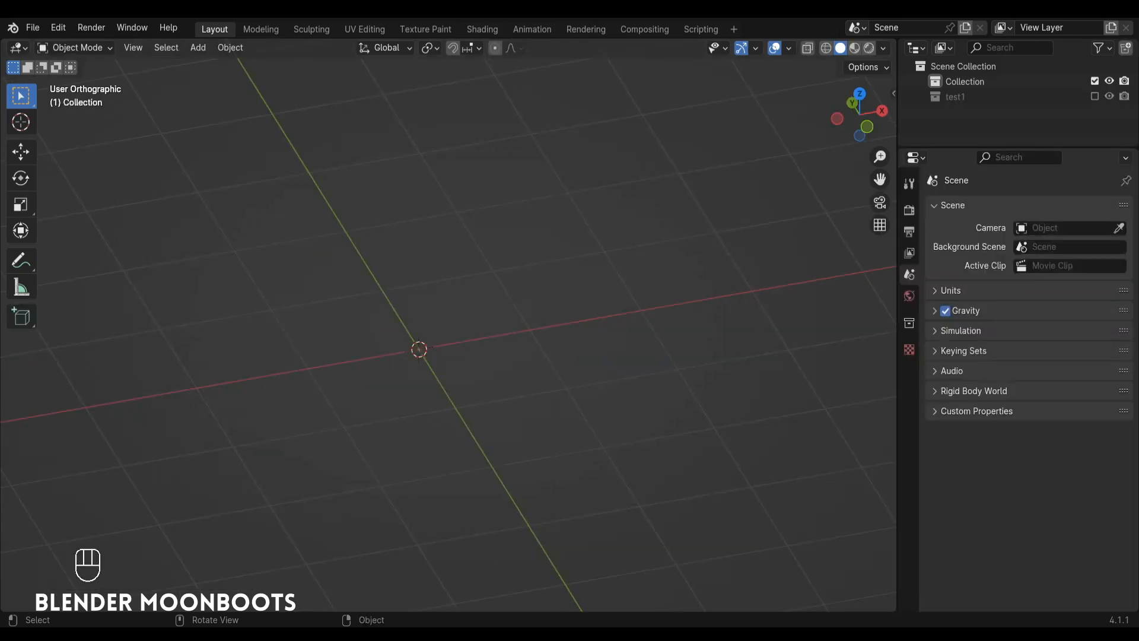
Add an armature at the world origin and, in Edit Mode, move its bone tip 0.2 m in X and -1 m in Z.
left_click_drag(436, 245, 464, 277, "alt")
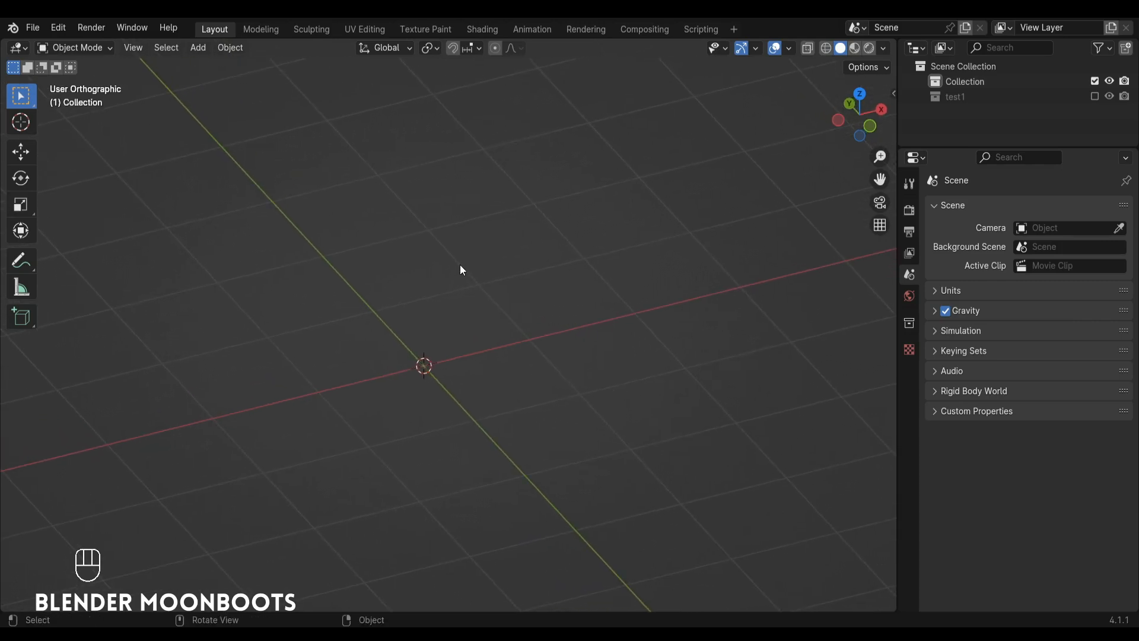
key("shift")
key("shift+a")
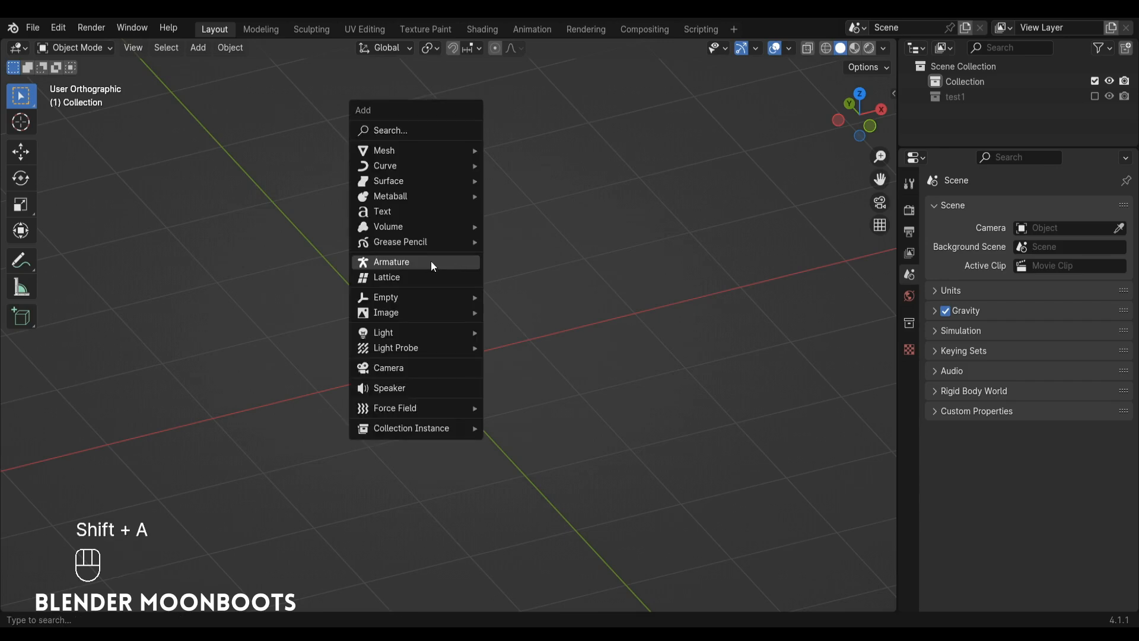
left_click(429, 262)
key("KP_1")
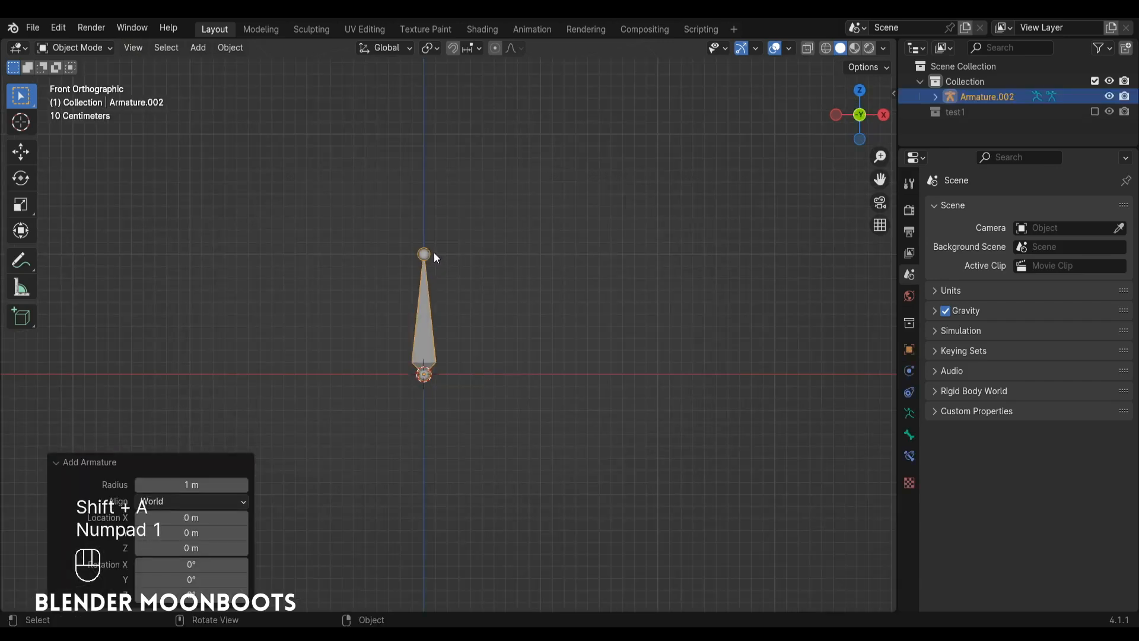
key("Tab")
key("g")
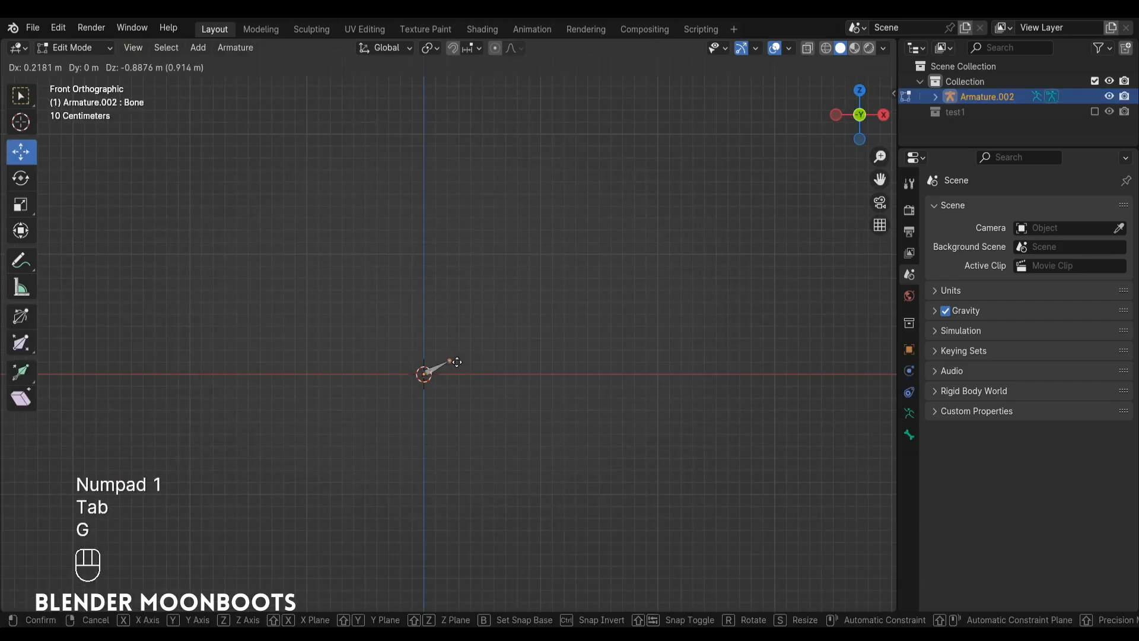
left_click(459, 377)
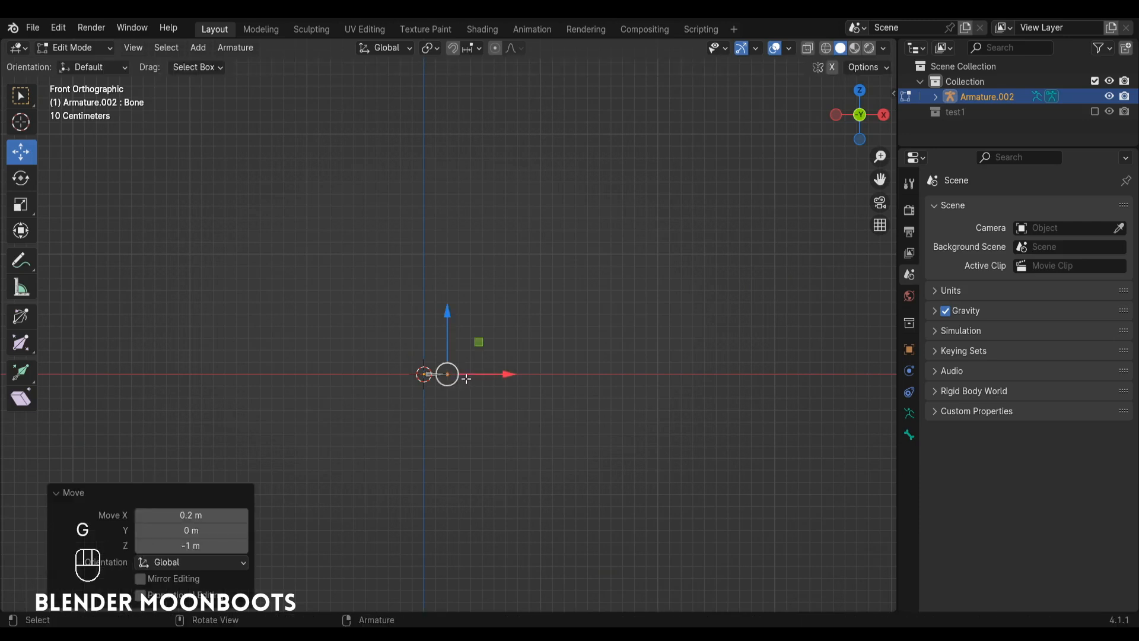
Extrude four more bones along X from the tip, about 0.9 m, 0.18 m, 0.74 m and 0.22 m long.
key("e")
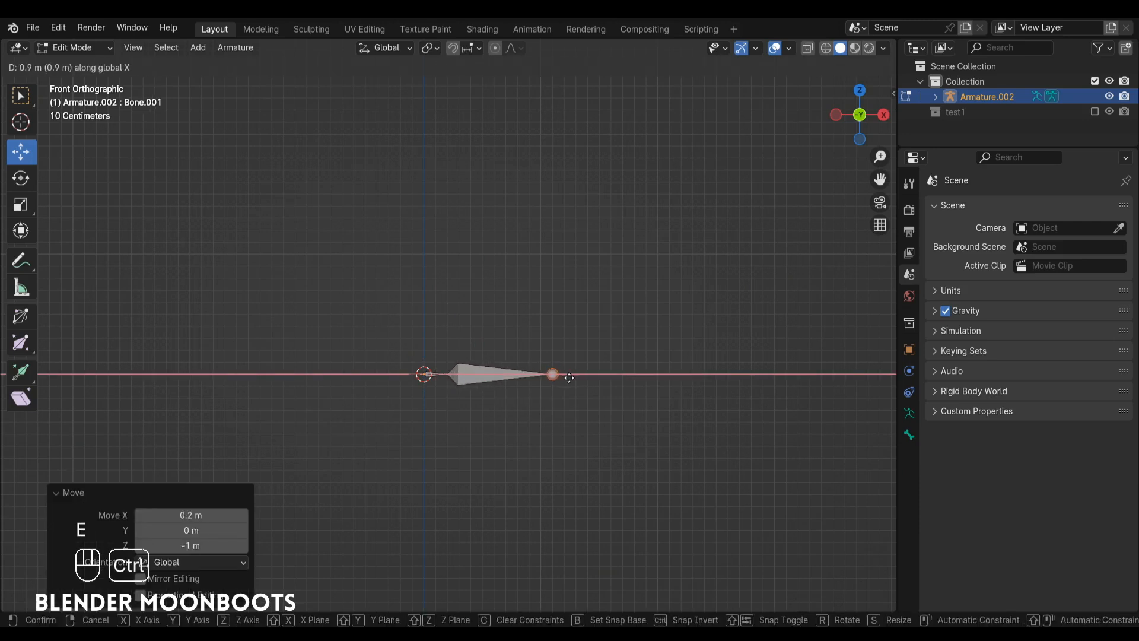
left_click(569, 378)
key("e")
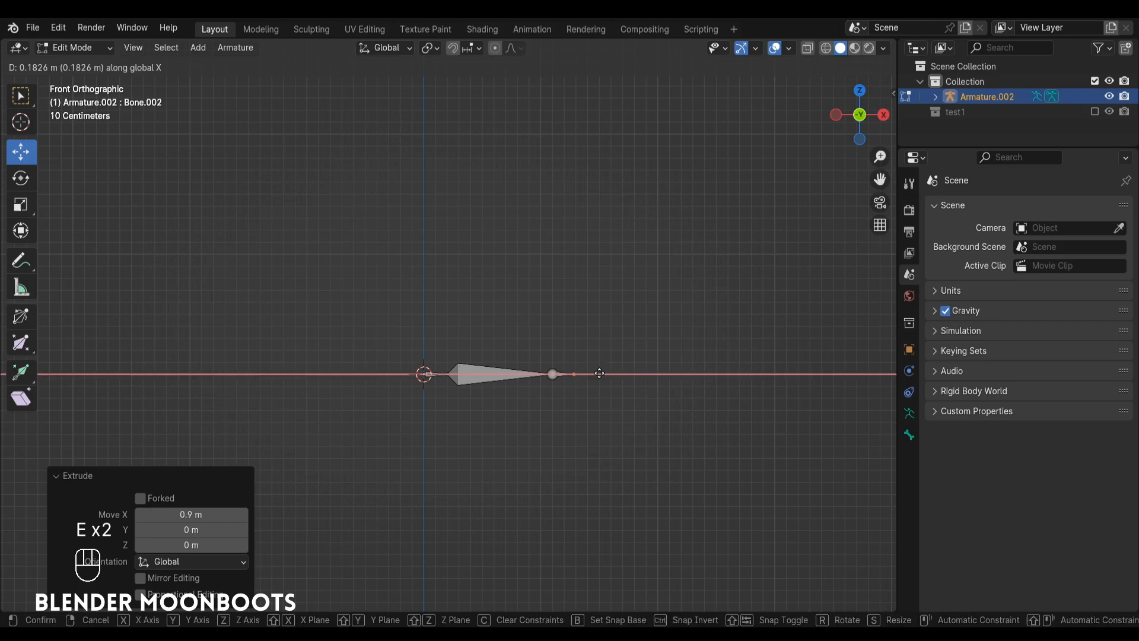
left_click(599, 373)
key("e")
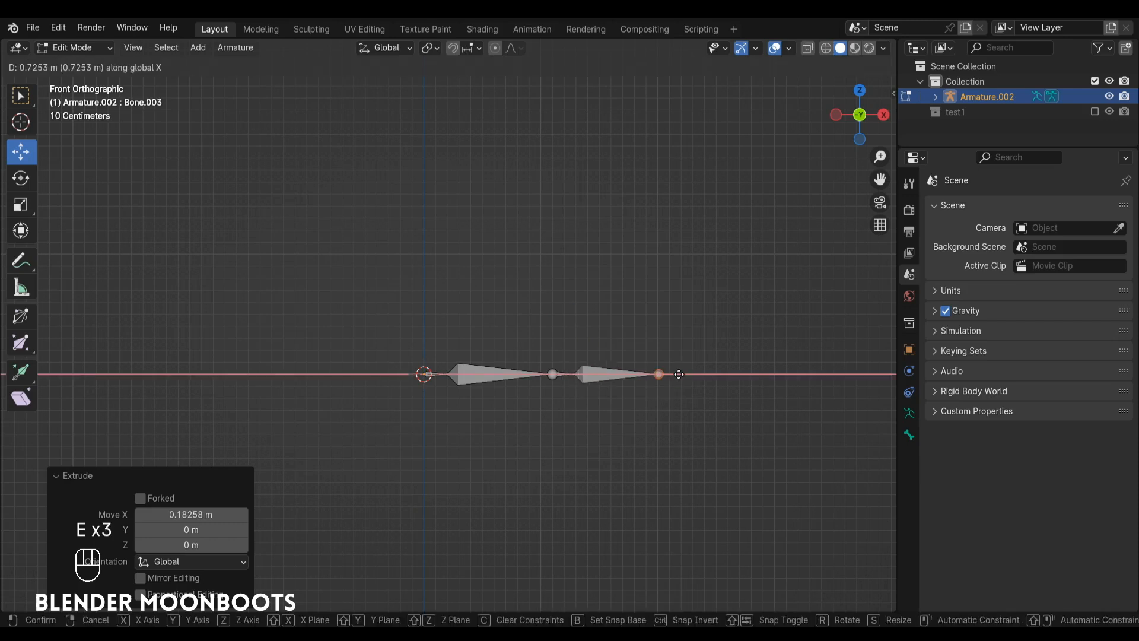
left_click(680, 375)
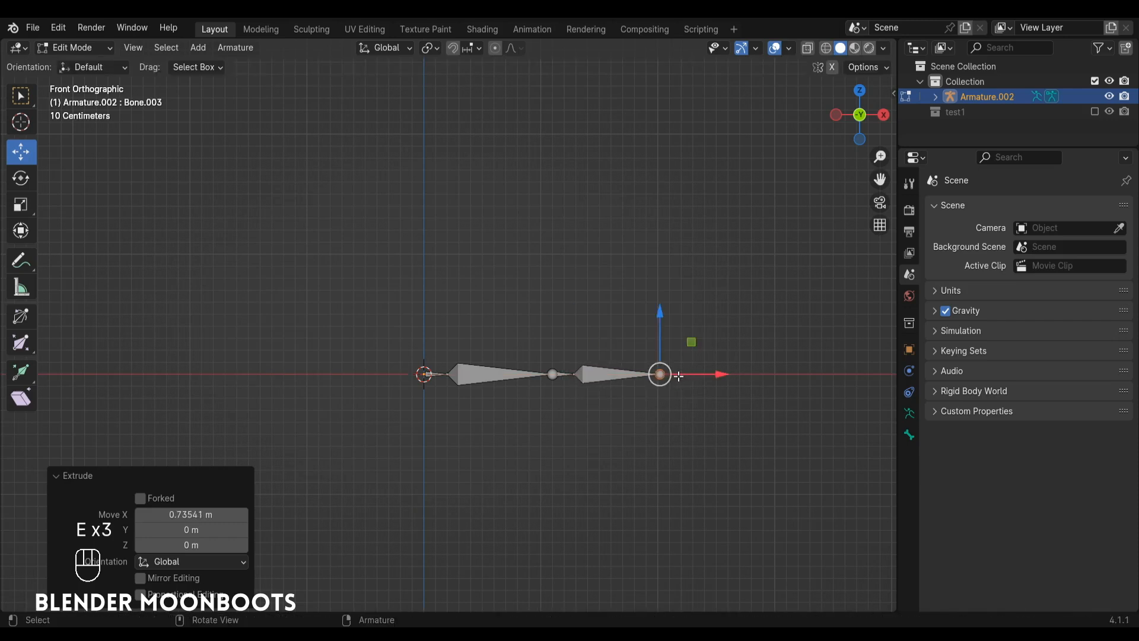
key("e")
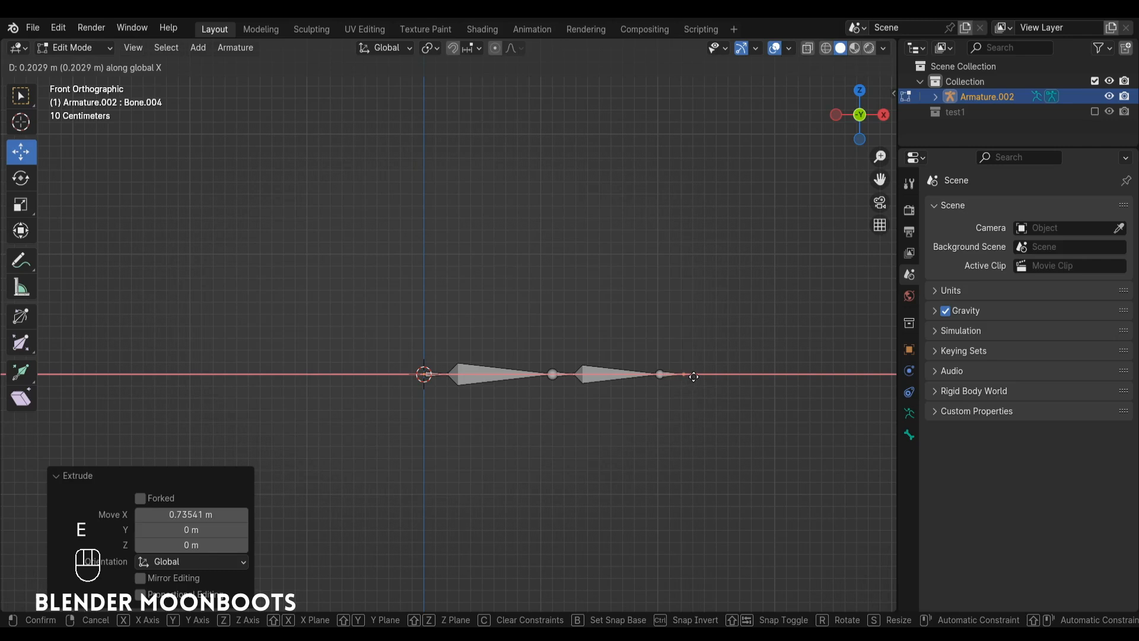
left_click(694, 376)
Clear the parent of the short bone at the chain's end and of the short bone in the middle.
middle_click_drag(694, 376, 646, 384)
left_click_drag(646, 383, 633, 316, "ctrl+alt")
left_click_drag(633, 316, 602, 308, "alt+shift")
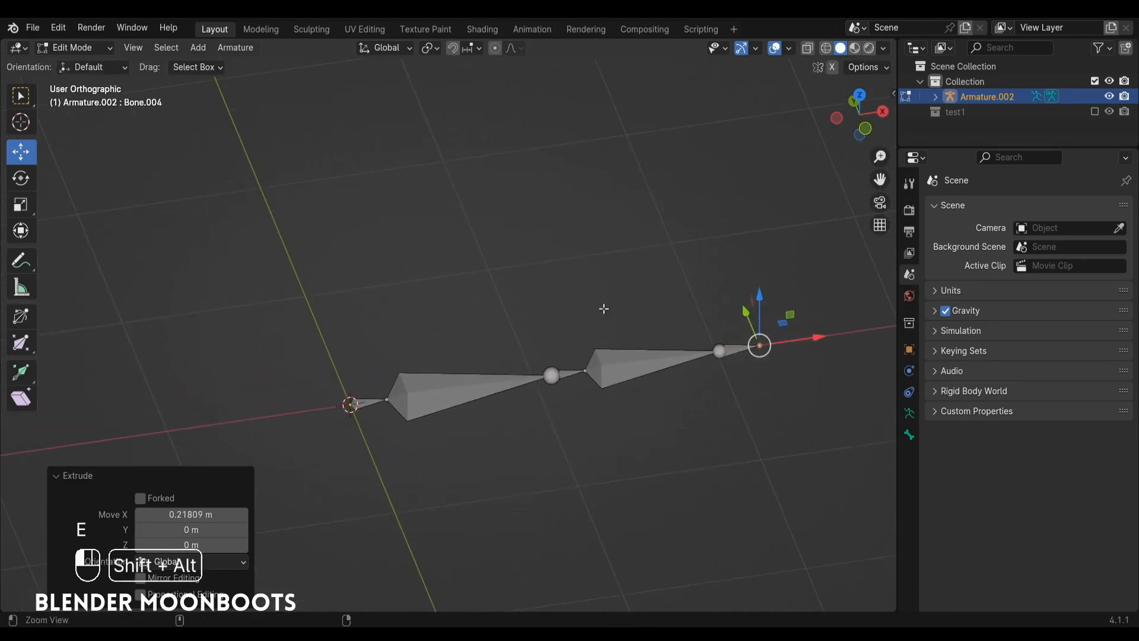
left_click(562, 370)
left_click(739, 349, "shift")
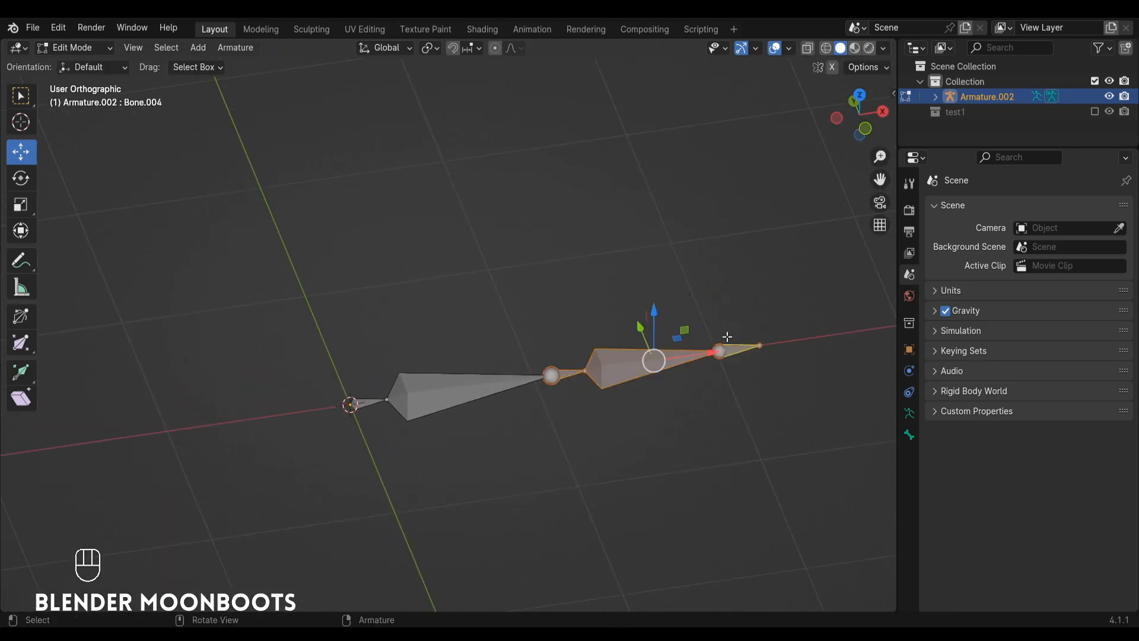
left_click(725, 349)
left_click(744, 345)
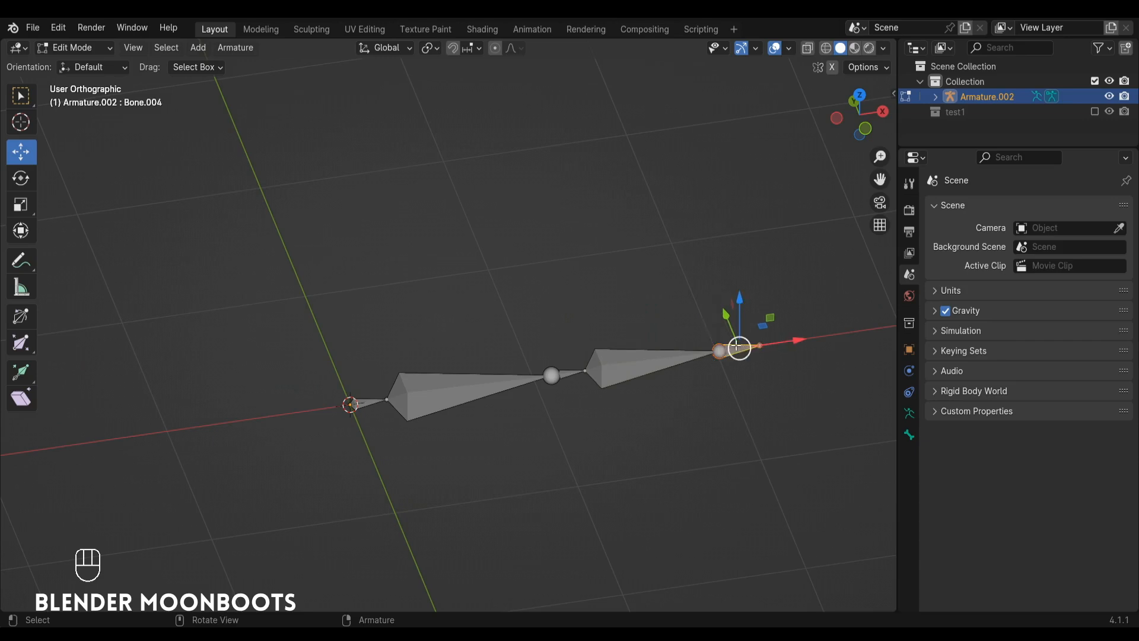
key("alt+p")
left_click(728, 347)
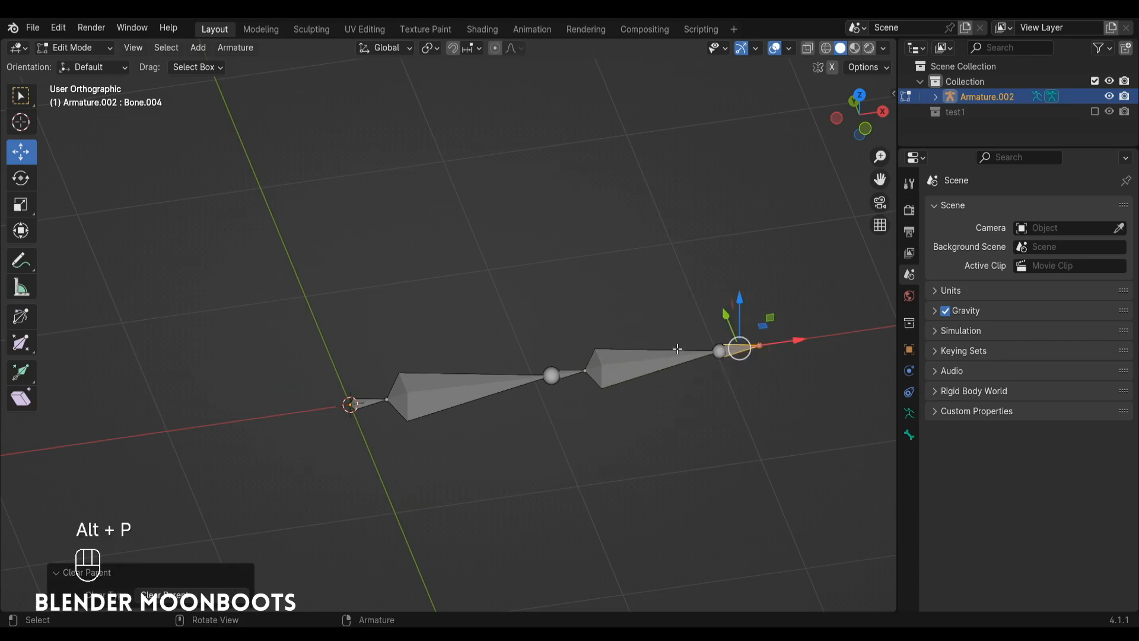
left_click(567, 373)
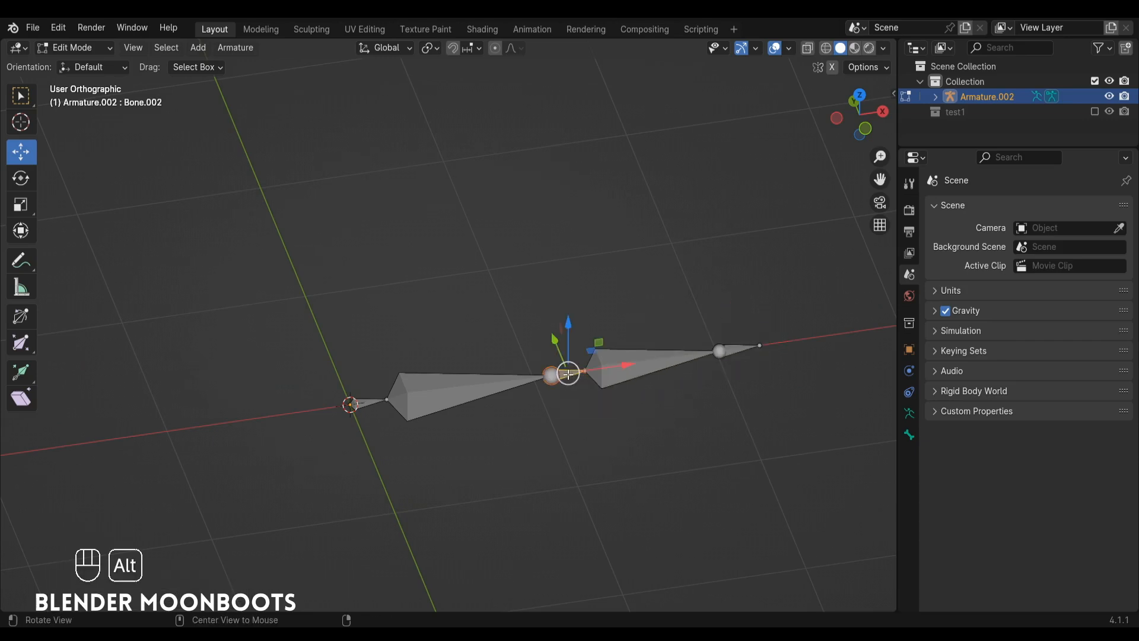
key("alt+p")
left_click(565, 372)
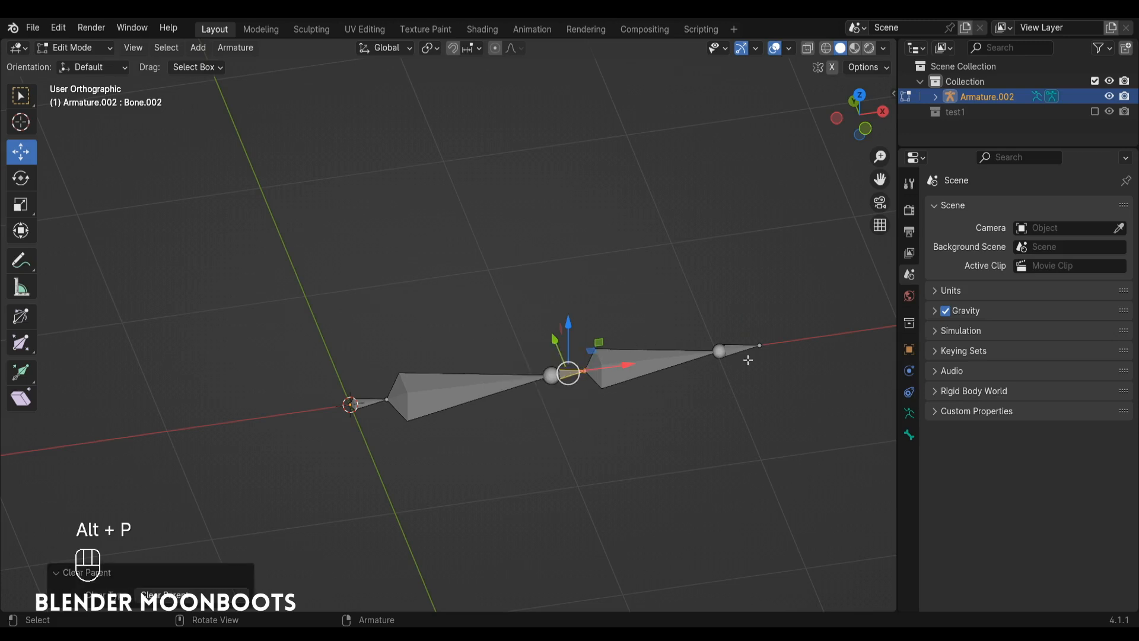
Set the armature's viewport display to B-Bone.
left_click(908, 413)
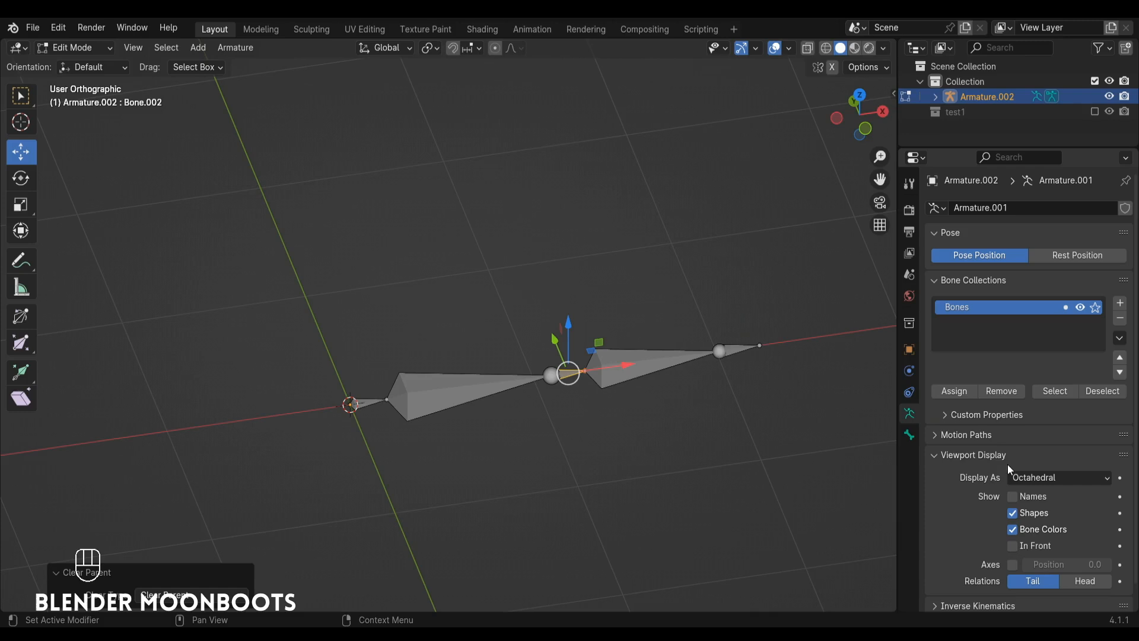
left_click(1042, 477)
left_click(1051, 525)
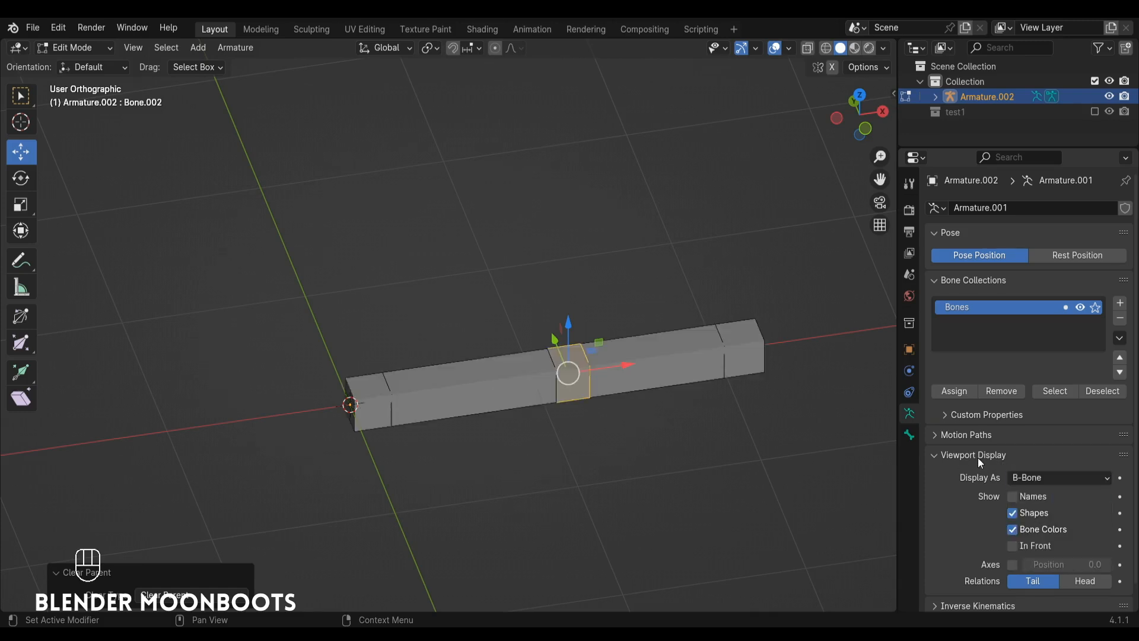
Scale the B-Bone display size of the three short control bones by about 1.58.
left_click(379, 400, "shift")
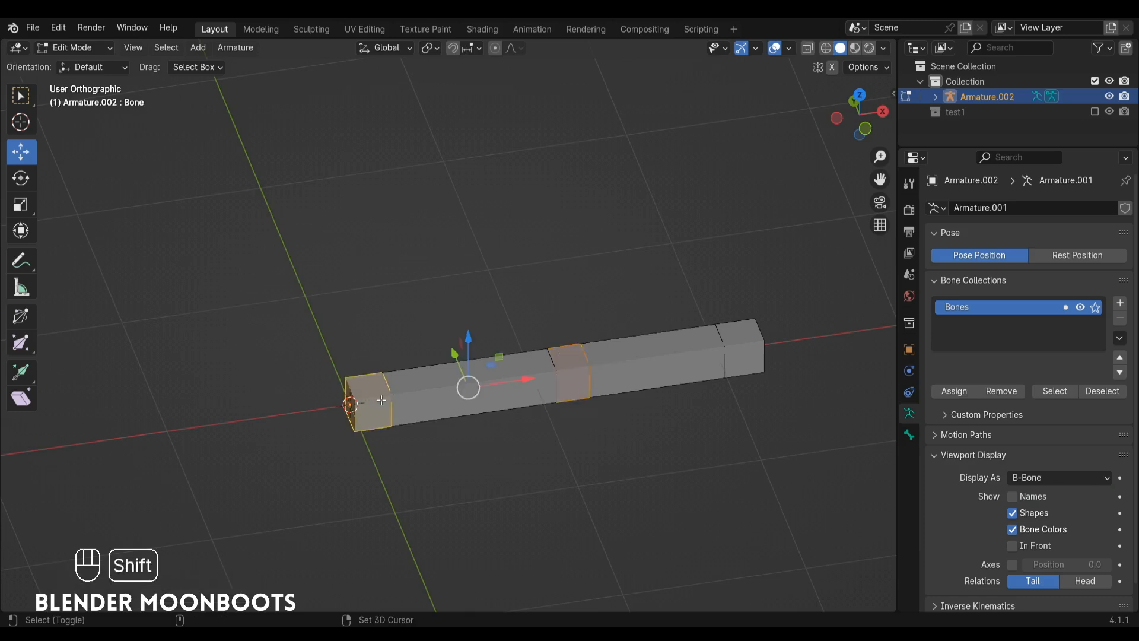
left_click(753, 341, "shift")
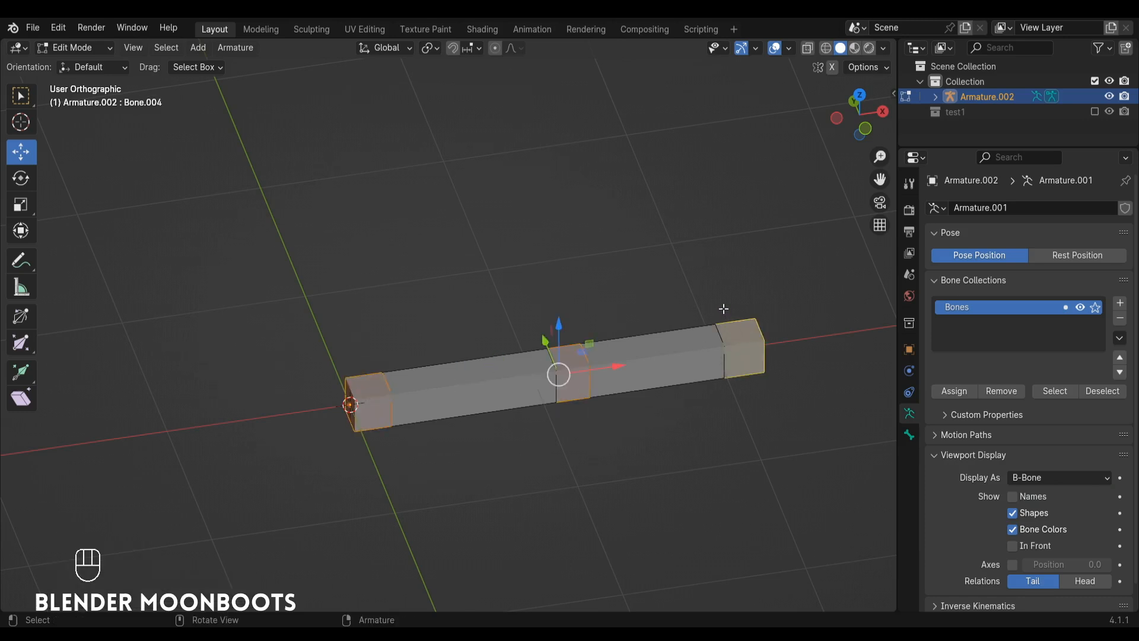
key("shift+ctrl+alt+s")
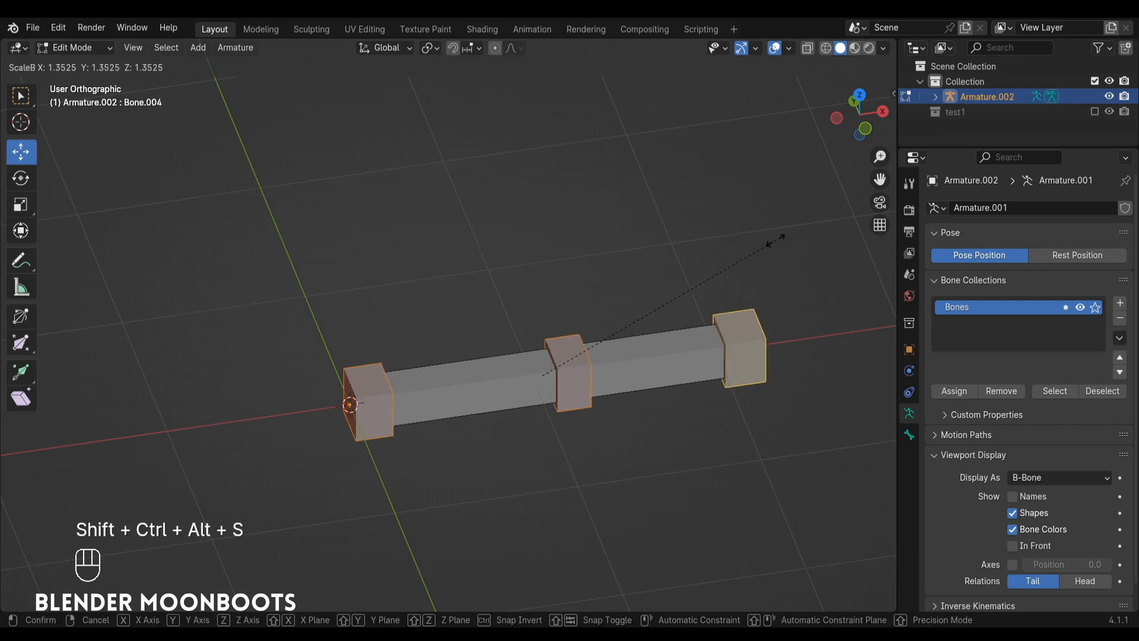
left_click(799, 199)
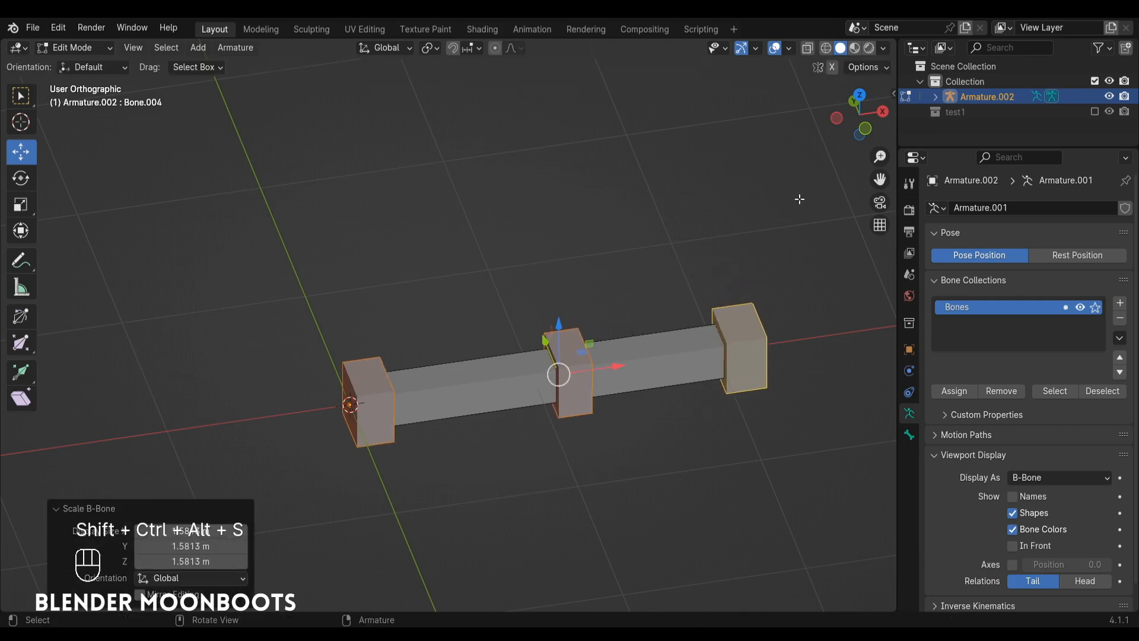
Set the bendy-bone segments of the two long bones to 3.
left_click(633, 349)
left_click(502, 369, "shift")
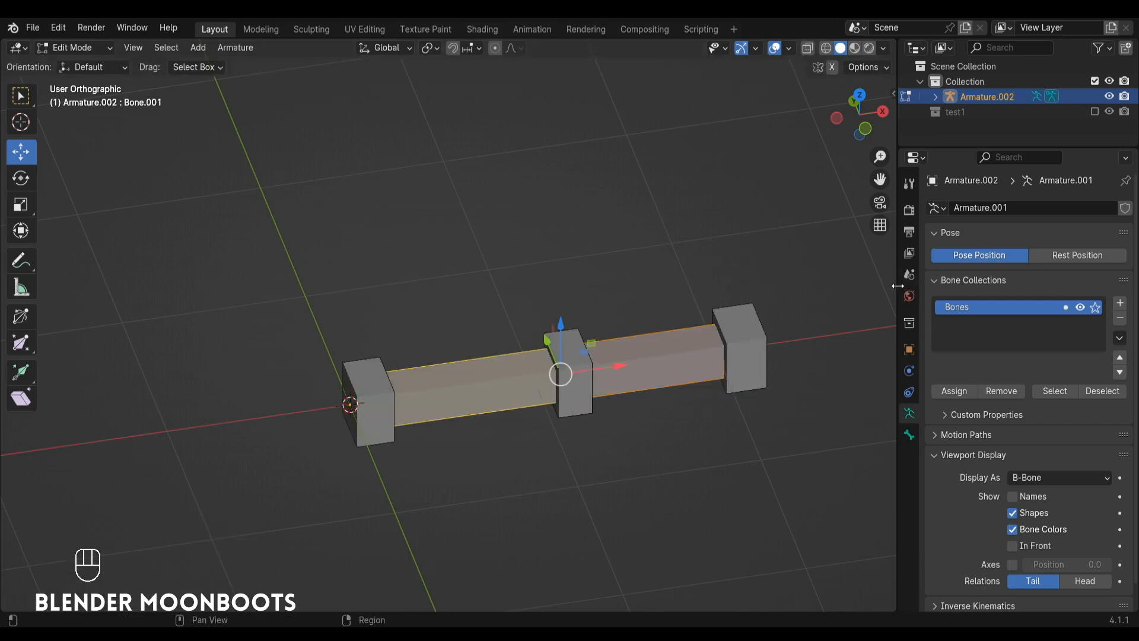
left_click(908, 435)
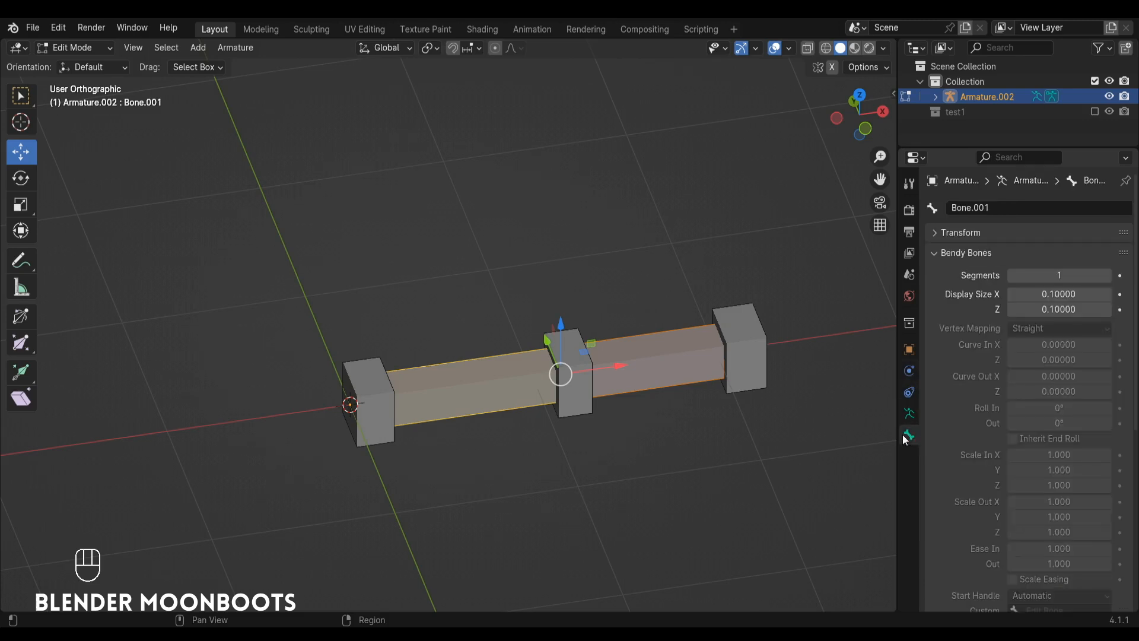
left_click(1053, 271, "alt")
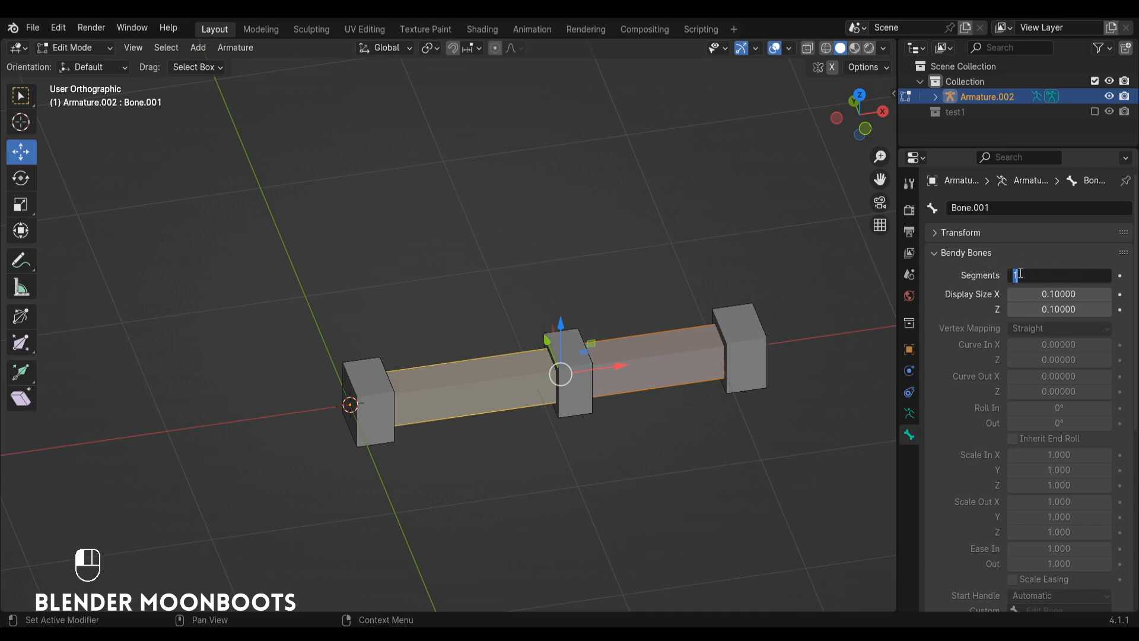
key("Return")
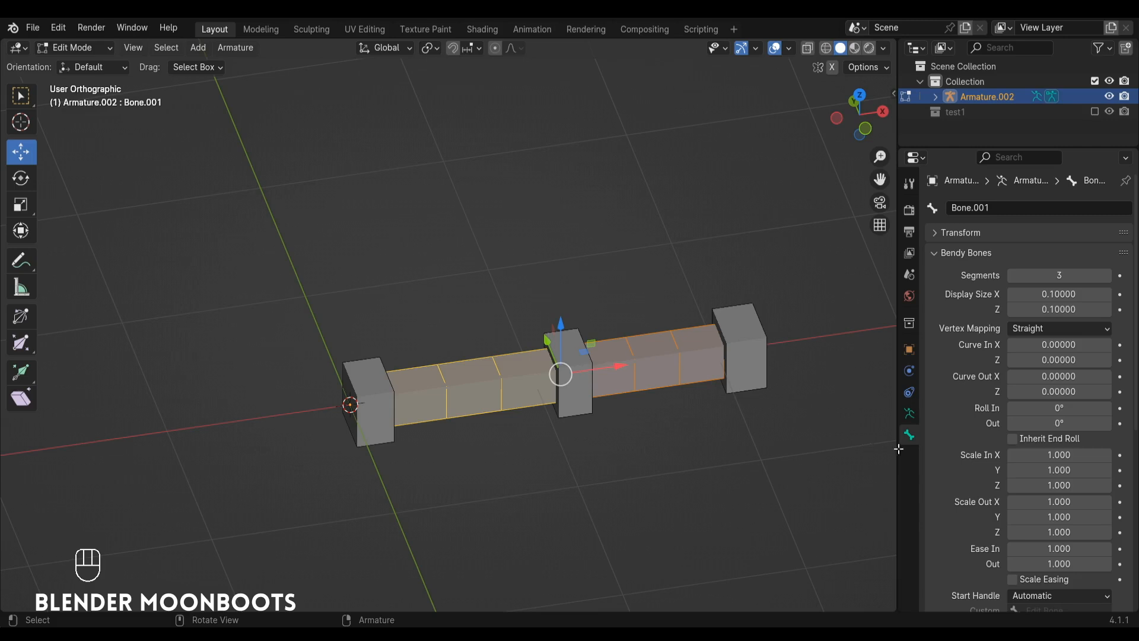
Disable Deform for the three short control bones of the second armature.
scroll(942, 457, "down", 10)
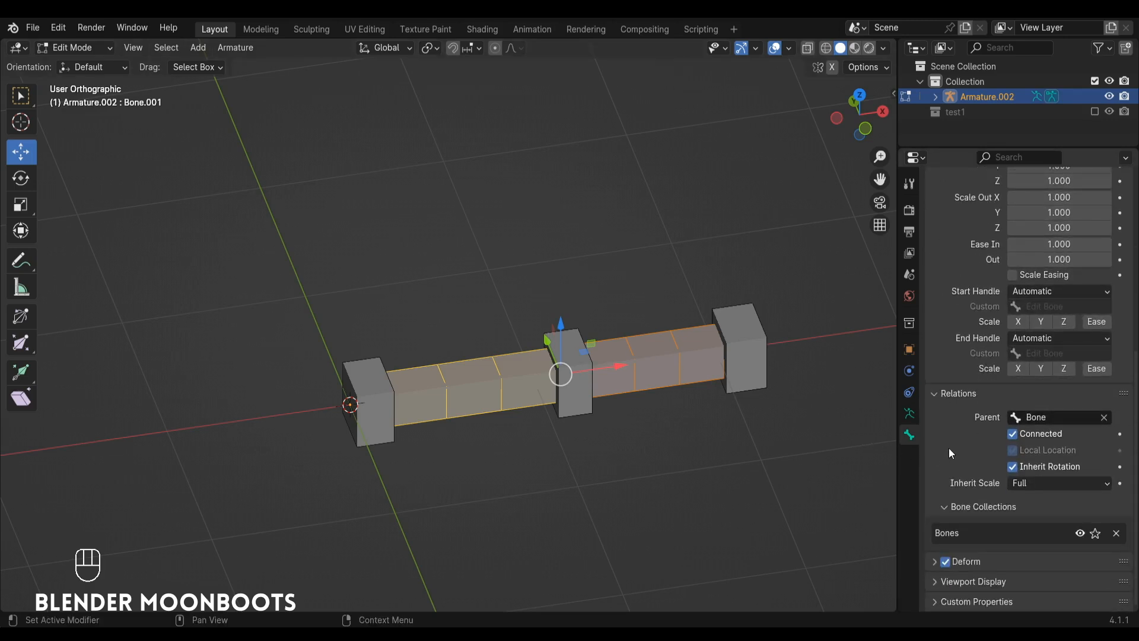
left_click(376, 382)
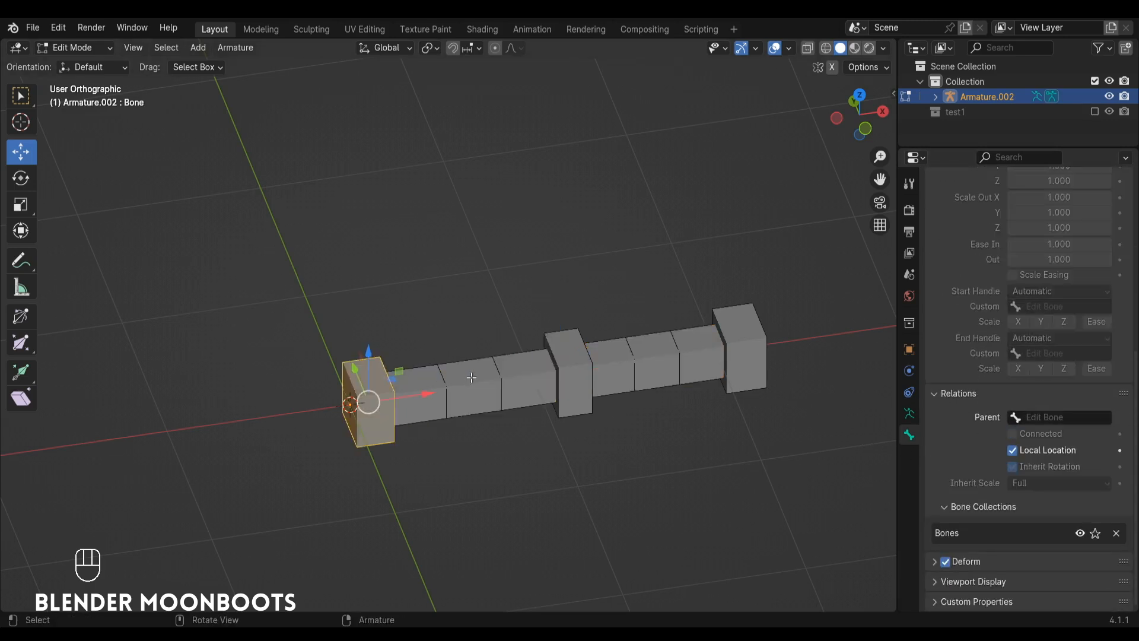
left_click(573, 364, "shift")
left_click(742, 342, "shift")
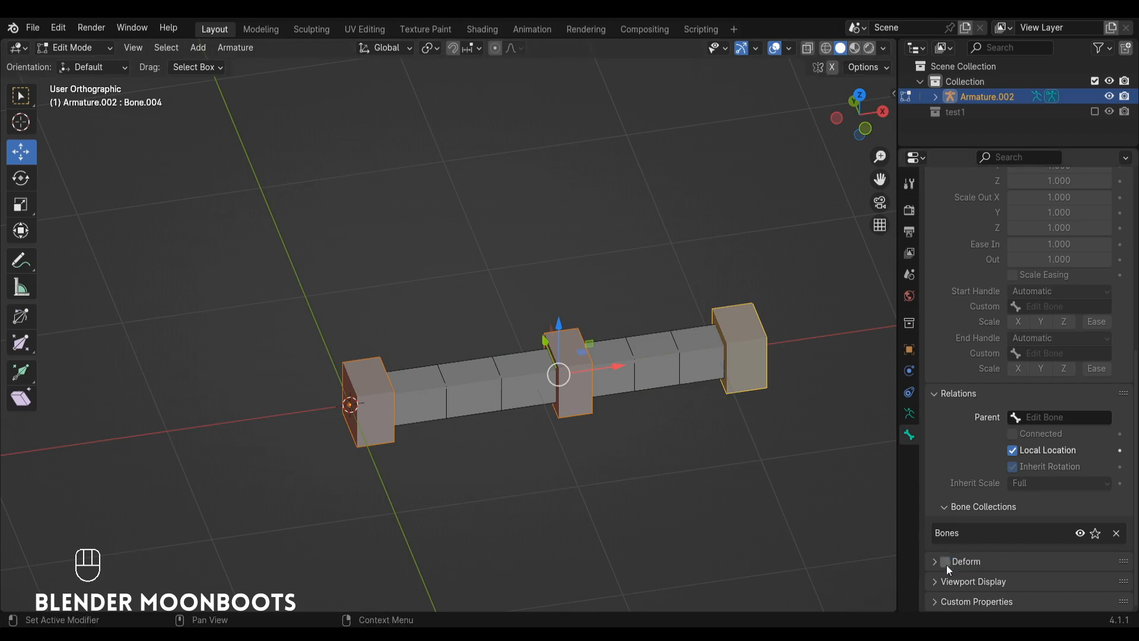
Check the Deform setting of each short control bone and of both long bones.
left_click(731, 328)
left_click(578, 344)
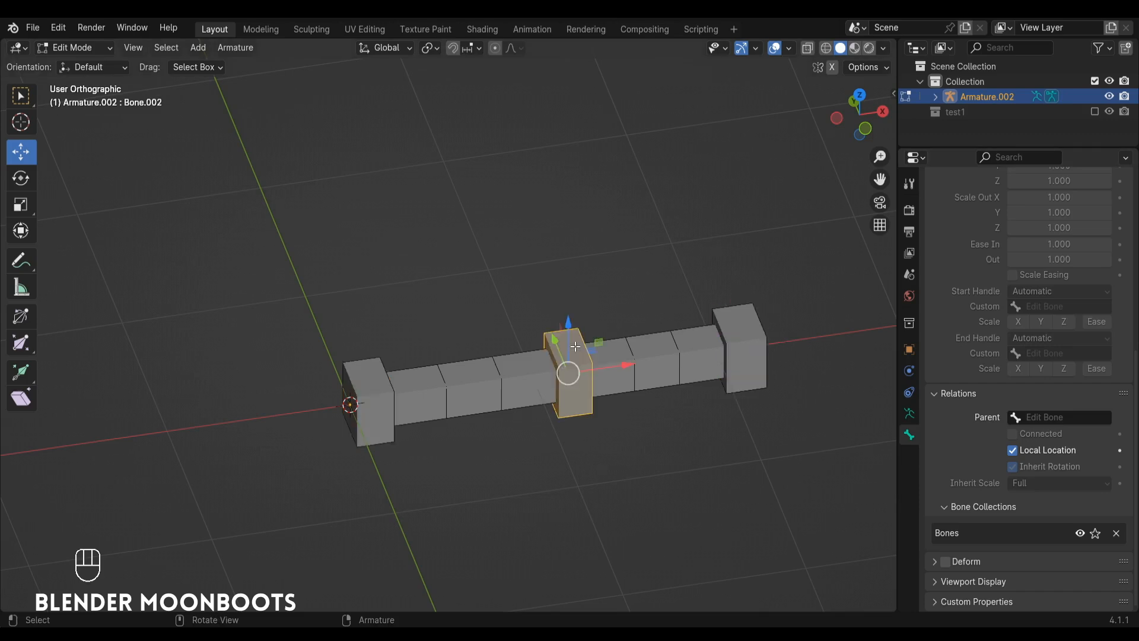
left_click(365, 372)
left_click(582, 360)
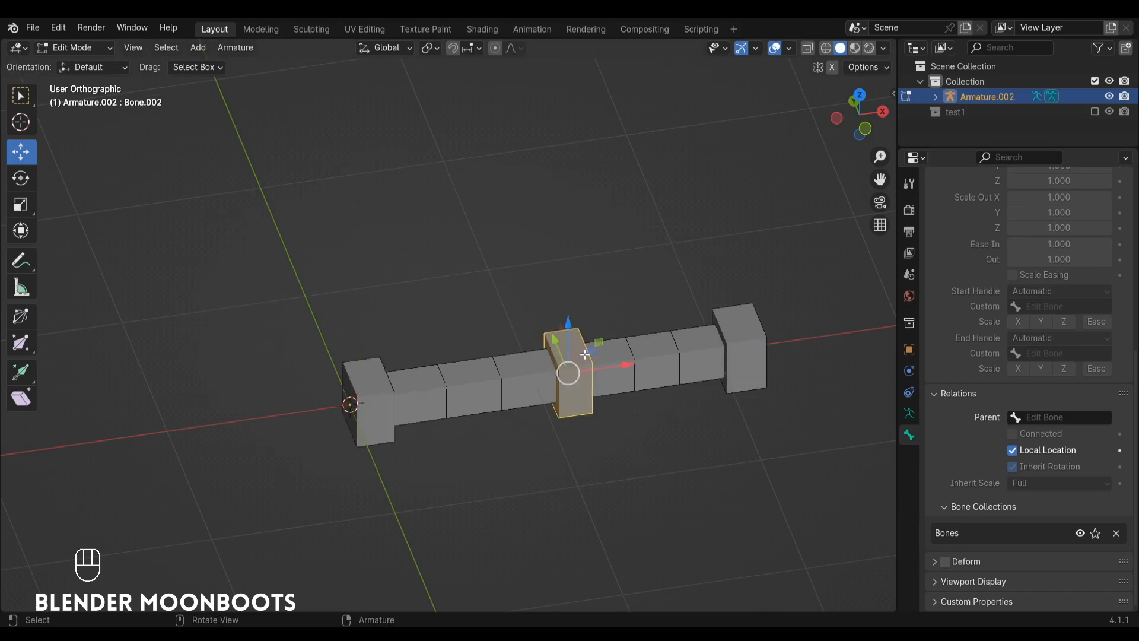
left_click(749, 331)
left_click_drag(667, 345, 626, 336, "alt")
left_click(626, 336)
left_click(471, 383)
left_click(642, 344)
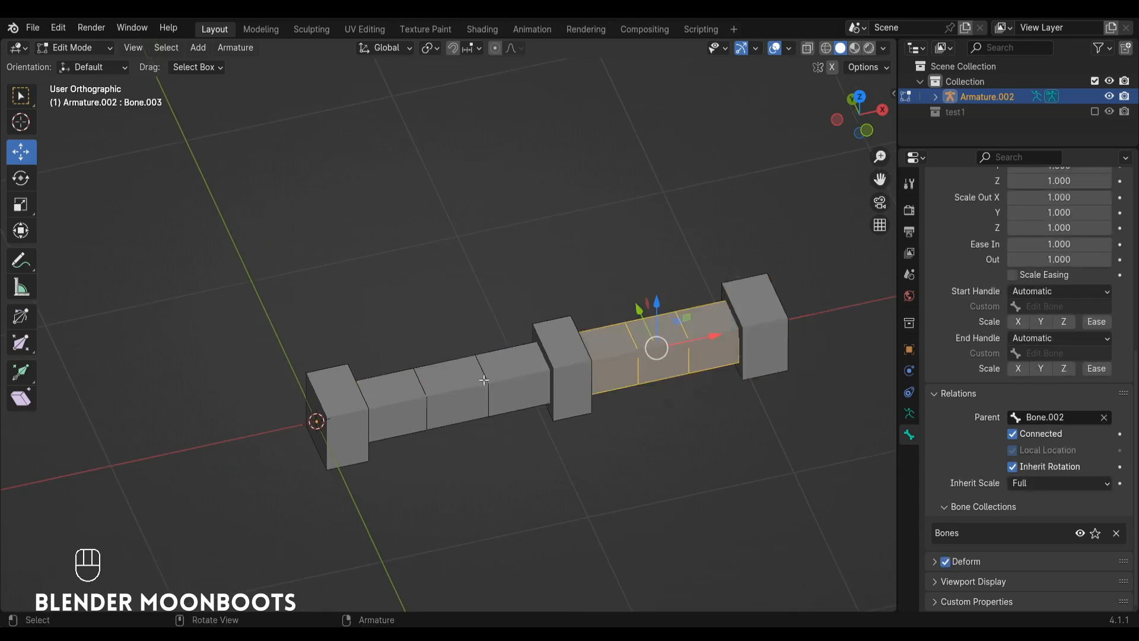
left_click(484, 380)
left_click(614, 341)
left_click_drag(505, 374, 546, 350, "alt")
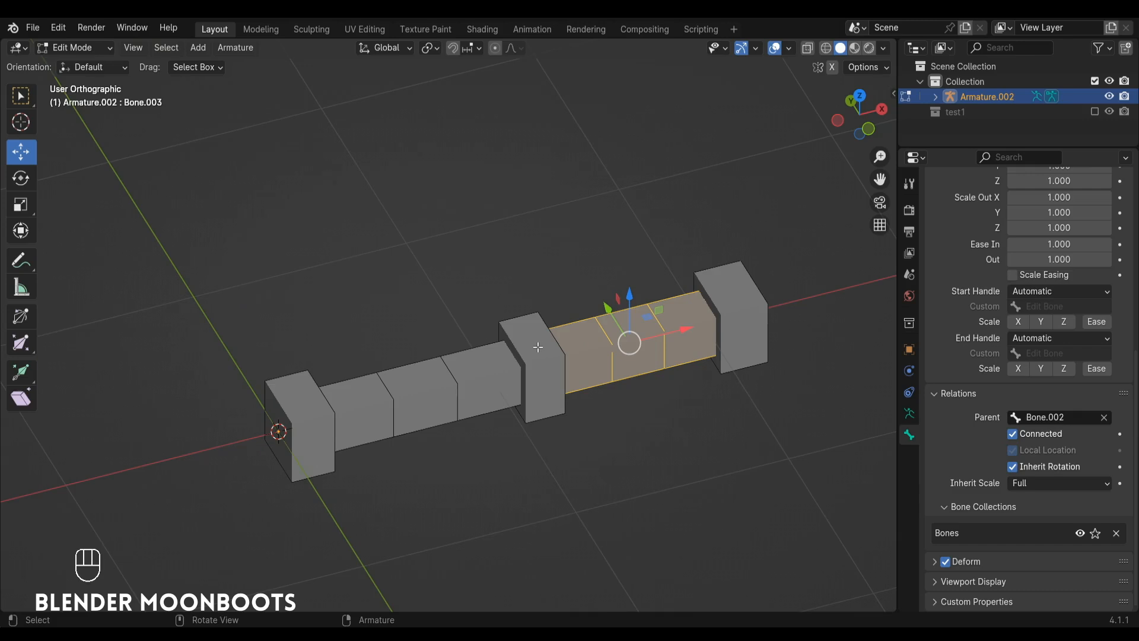
In Pose Mode, add a Stretch To constraint to the first long bone with Armature.002 as its target.
key("ctrl+Tab")
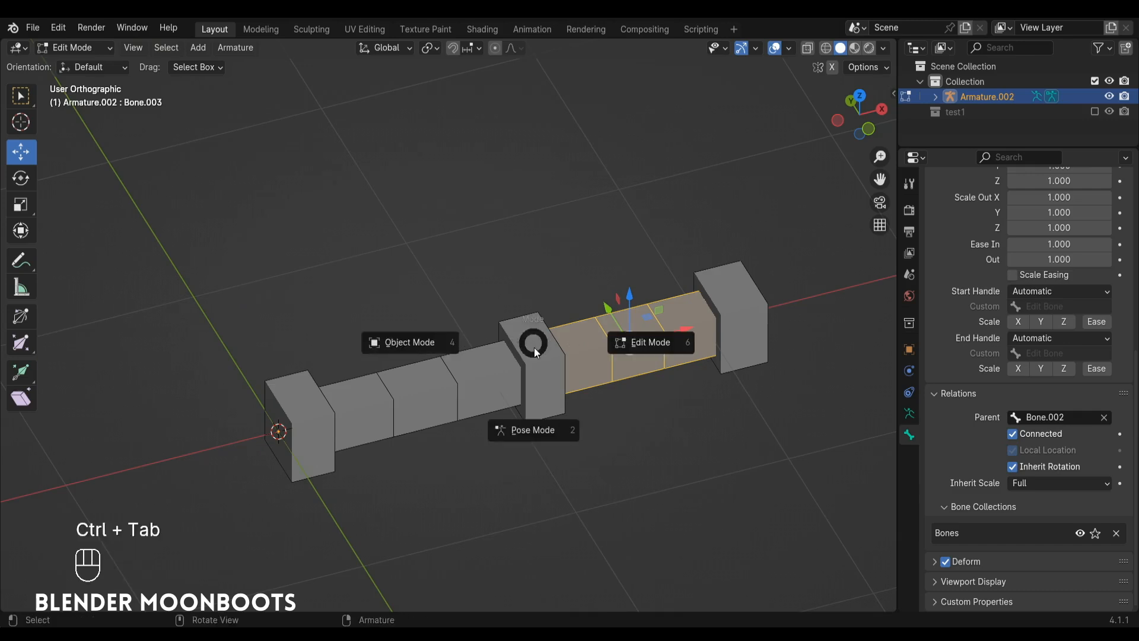
left_click(528, 428)
left_click(490, 403)
left_click_drag(491, 393, 562, 395, "alt+shift")
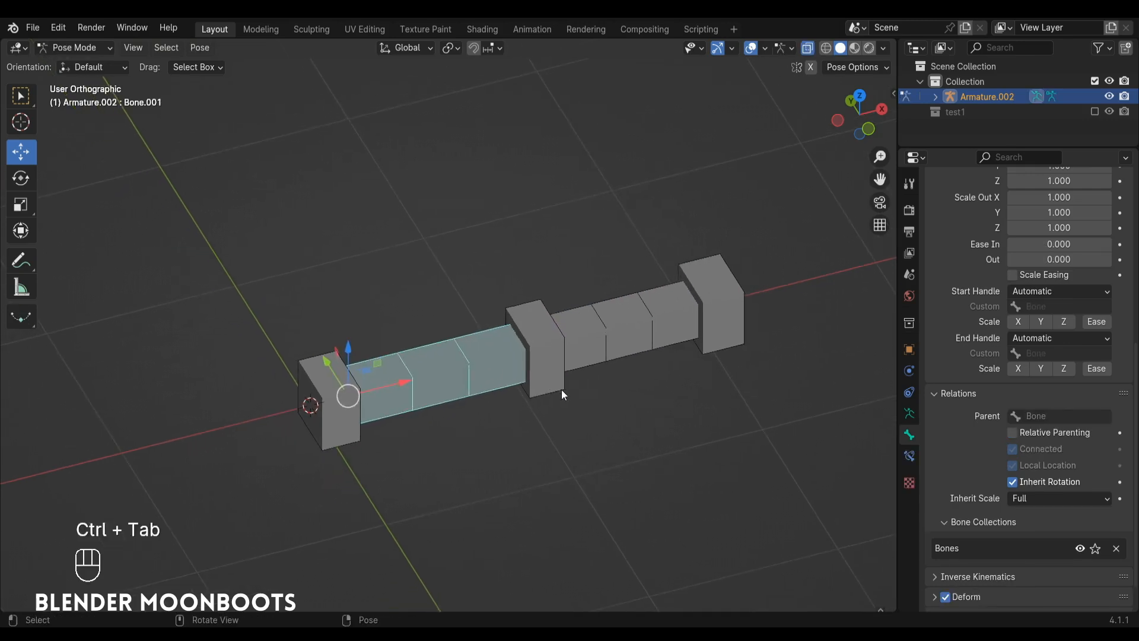
left_click(910, 458)
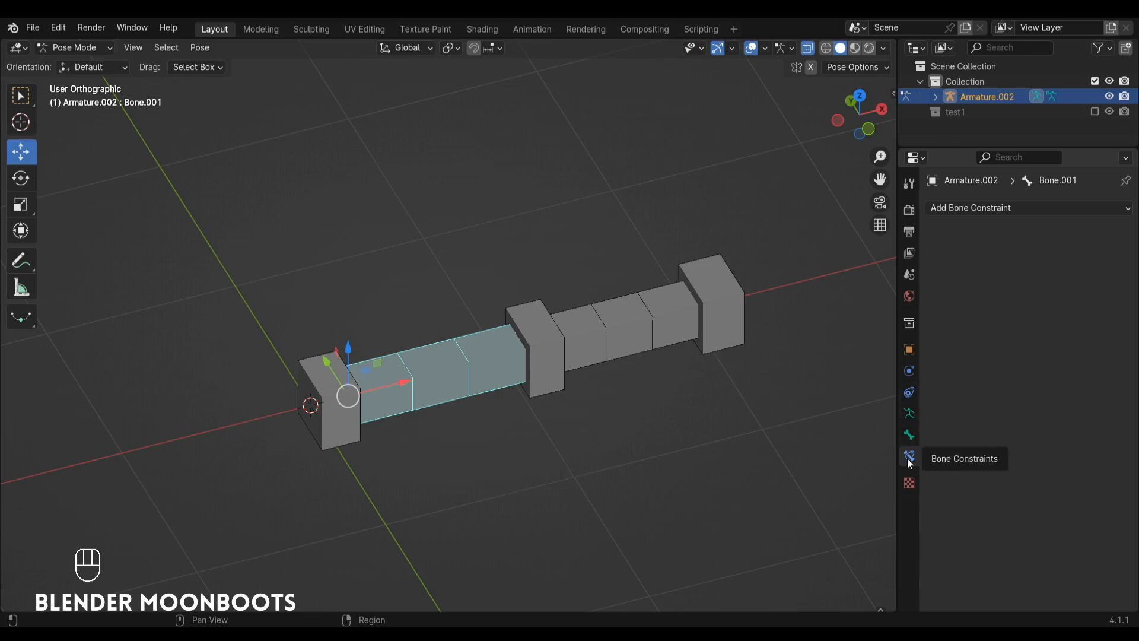
left_click(1015, 208)
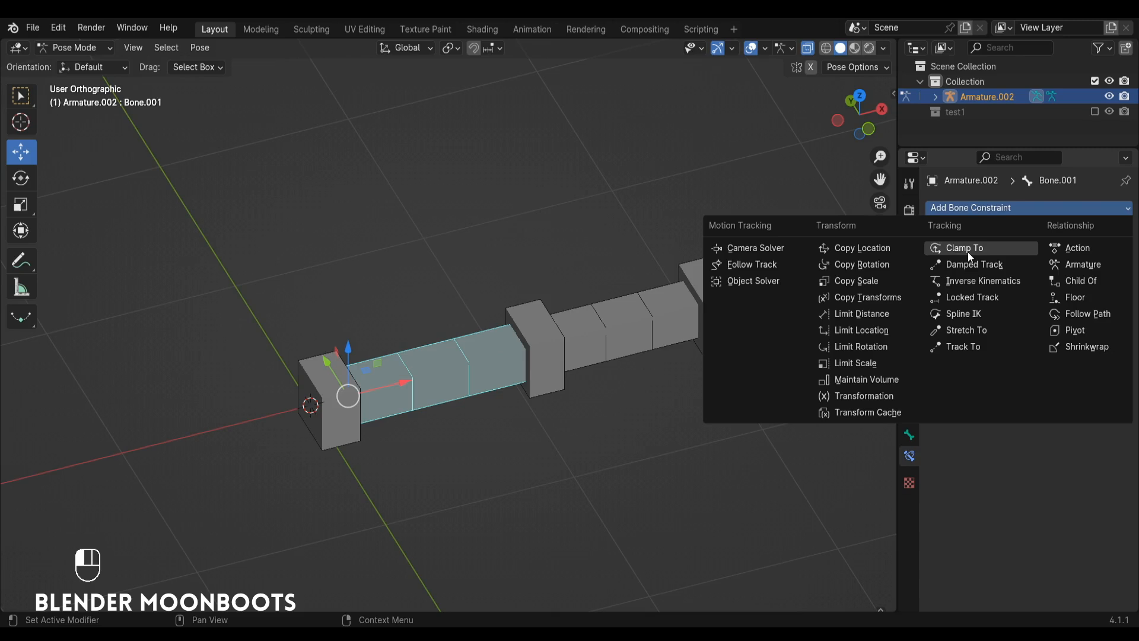
left_click(989, 332)
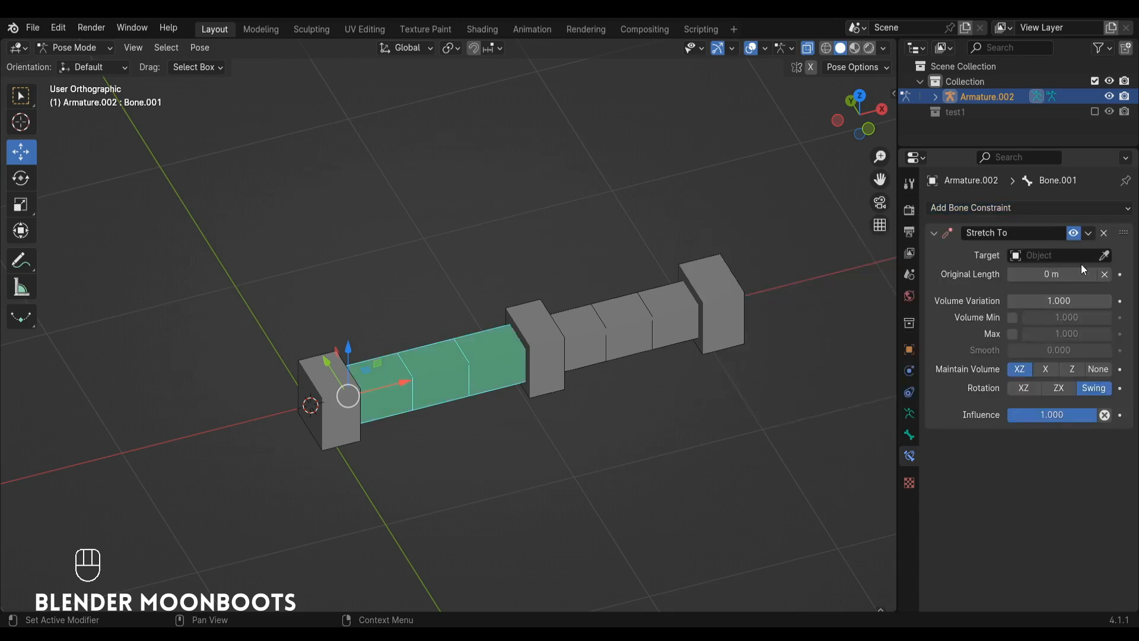
left_click(1103, 257)
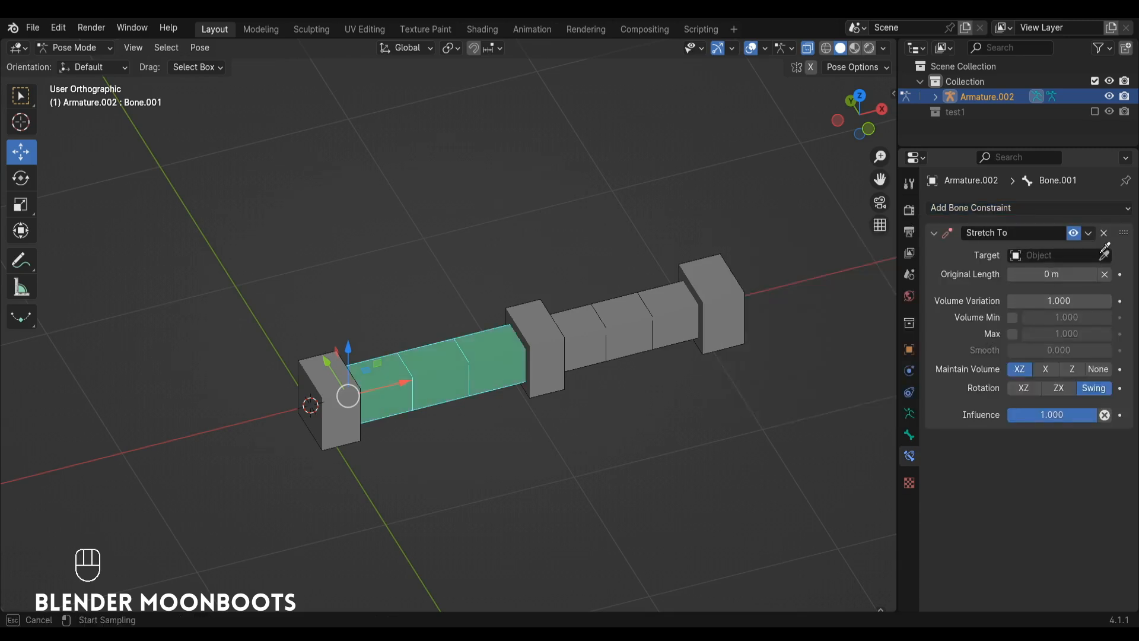
left_click(546, 329)
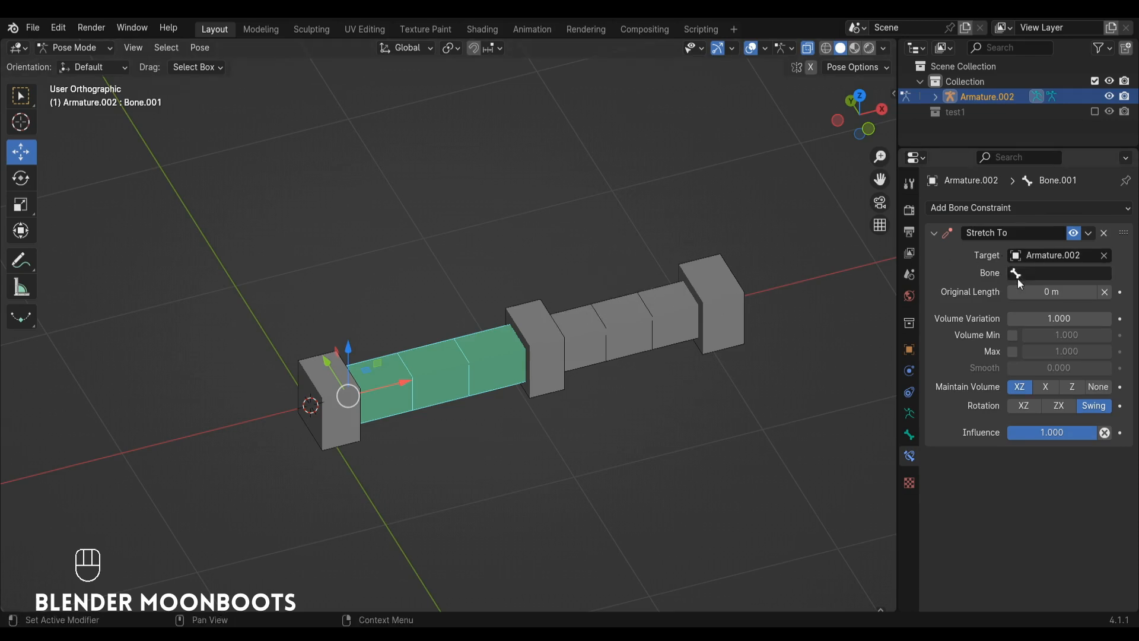
Rename the first short control bone as 1 and the constrained long bone beside it as 2.
left_click(336, 389)
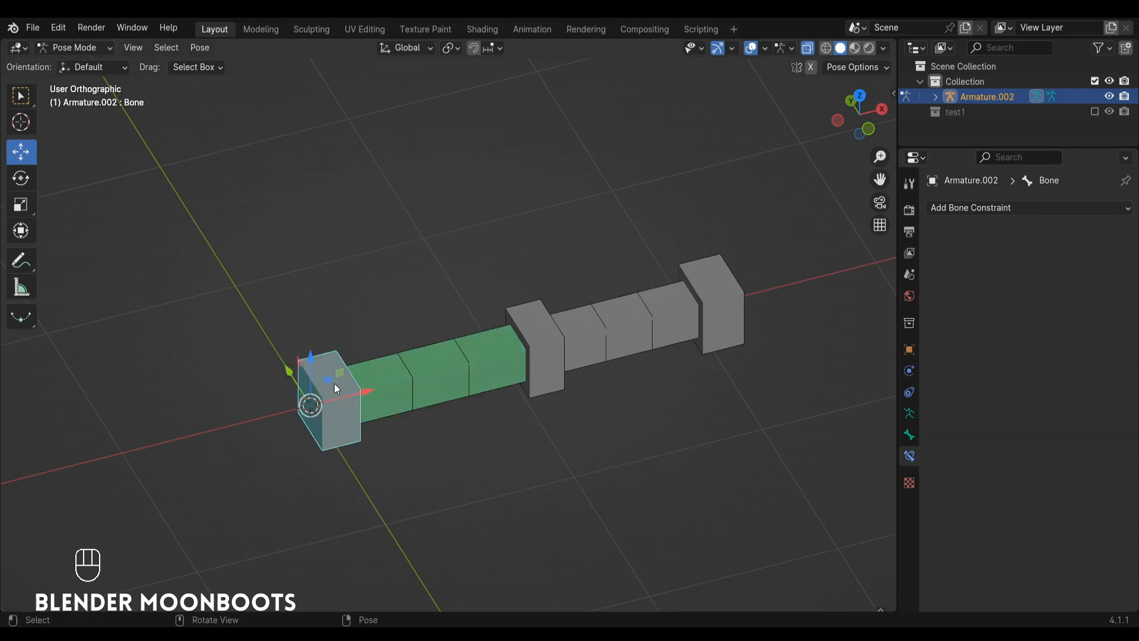
key("F2")
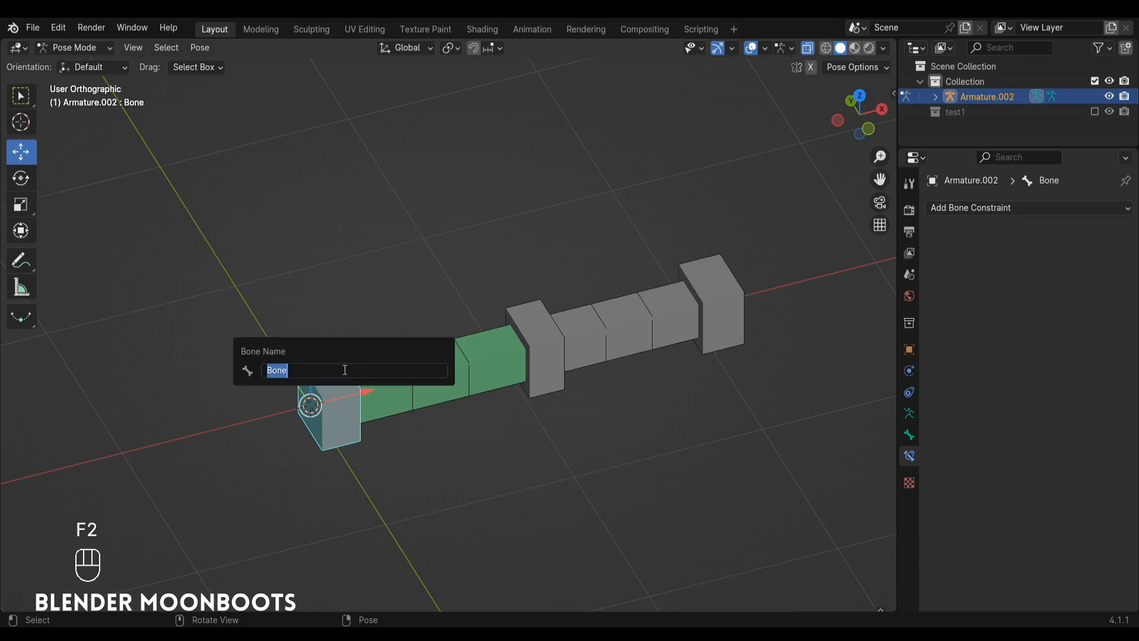
type("1")
key("Return")
left_click(400, 369)
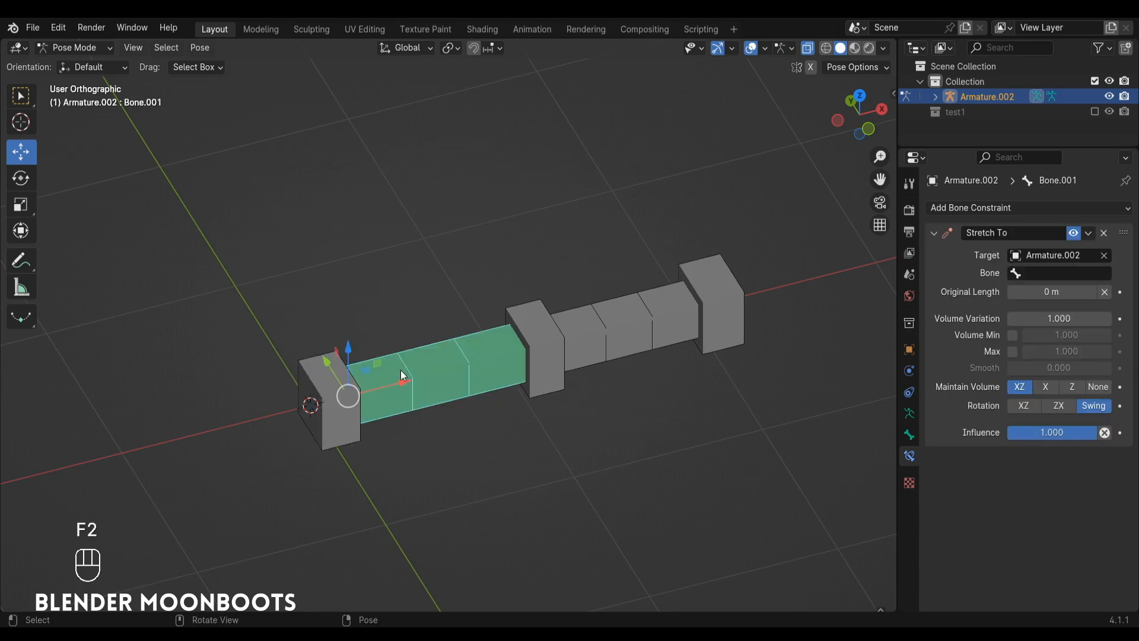
key("F2")
type("2")
key("Return")
Rename the middle control bone as 3, the second long bone as 4 and the end control bone as 5.
left_click(536, 330)
key("F2")
type("3")
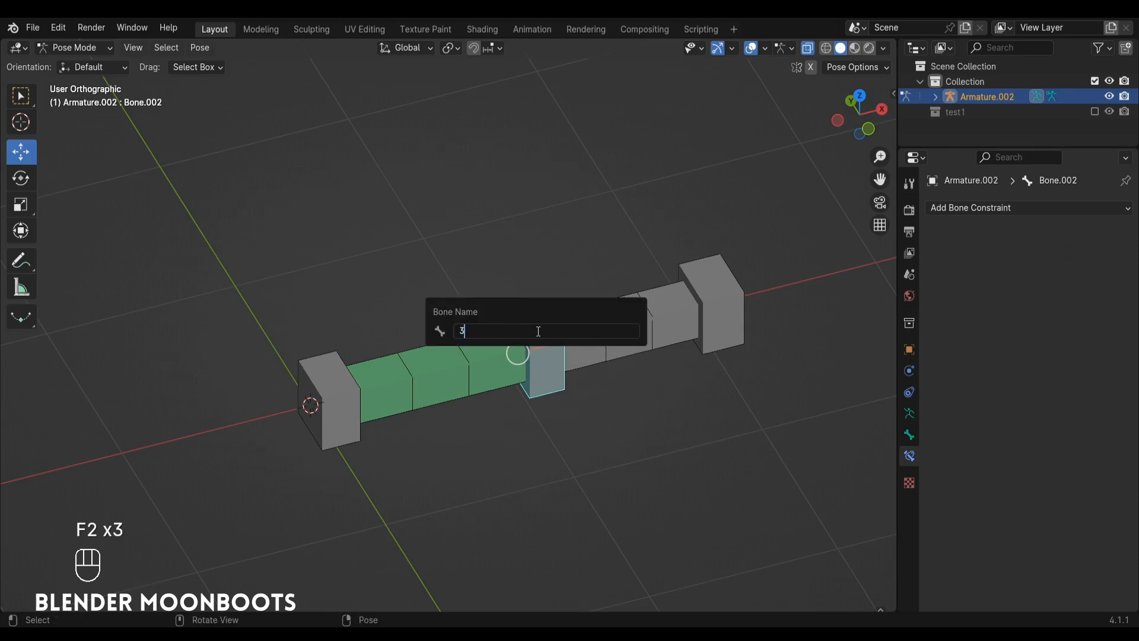
key("Return")
left_click(621, 328)
key("F2")
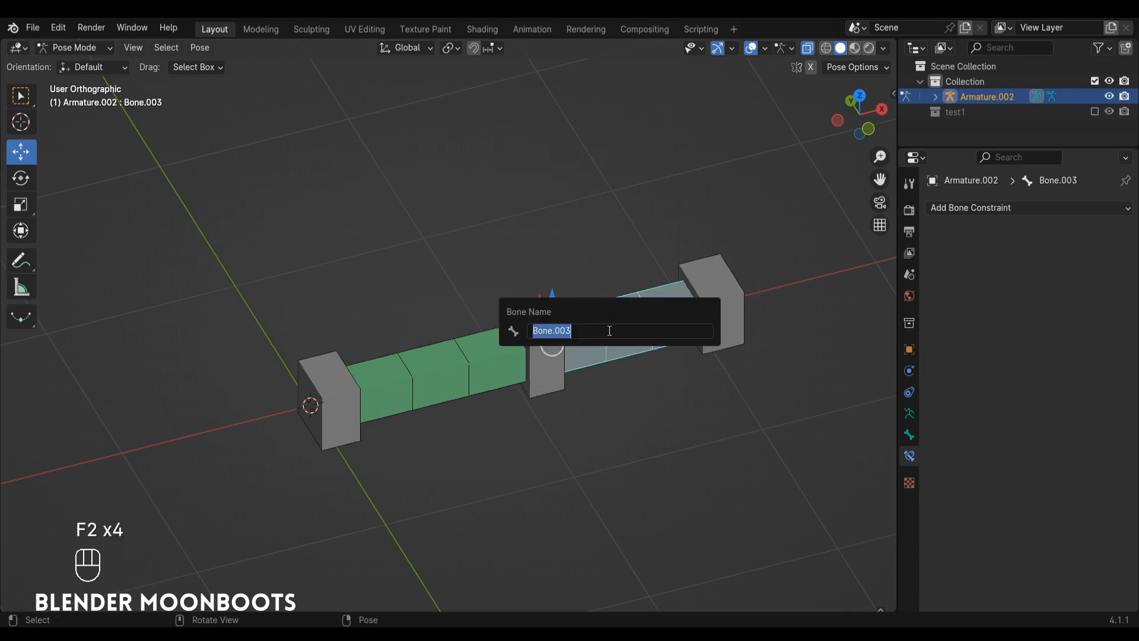
type("4")
key("Return")
left_click(688, 304)
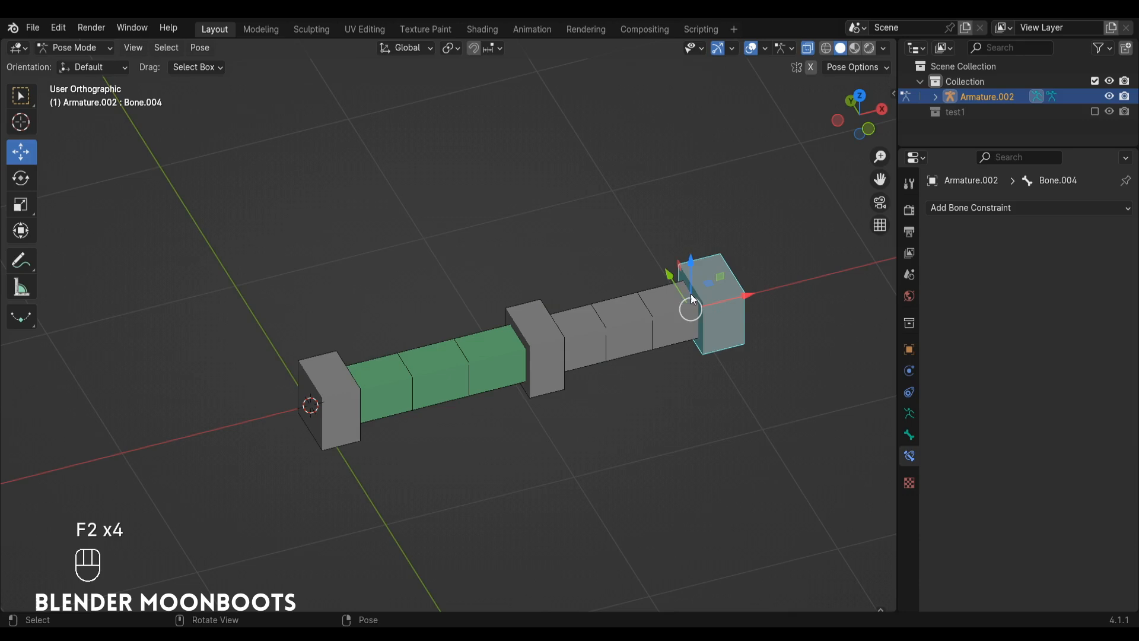
key("F2")
type("5")
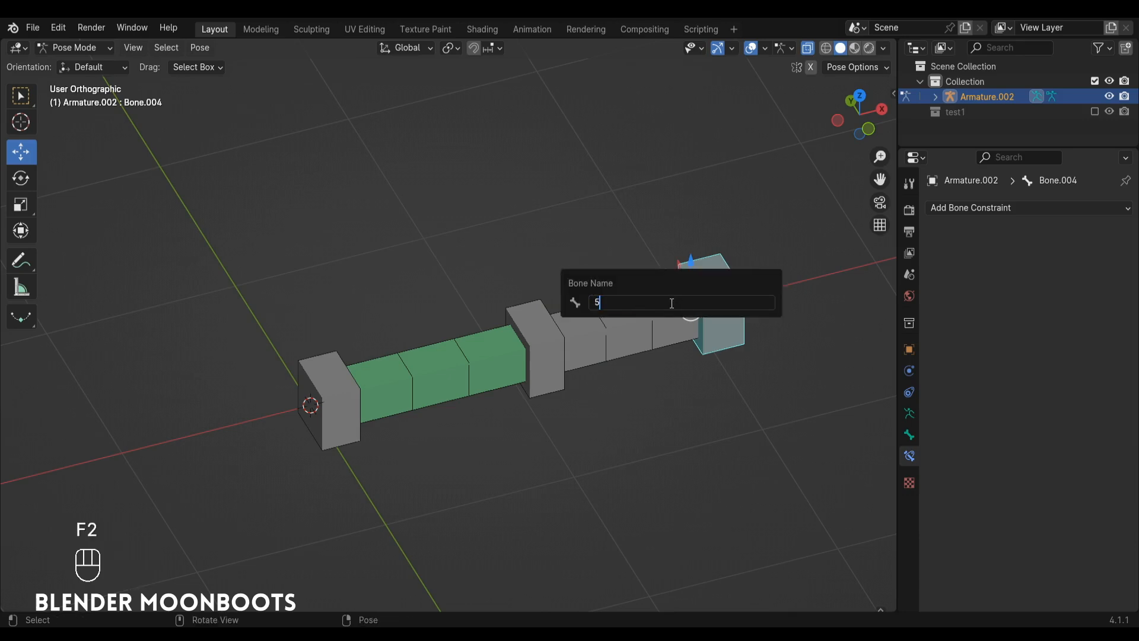
key("Return")
Set bone 3 as the target bone of long bone 2's Stretch To constraint.
left_click(478, 357)
left_click_drag(474, 361, 496, 356, "ctrl+alt")
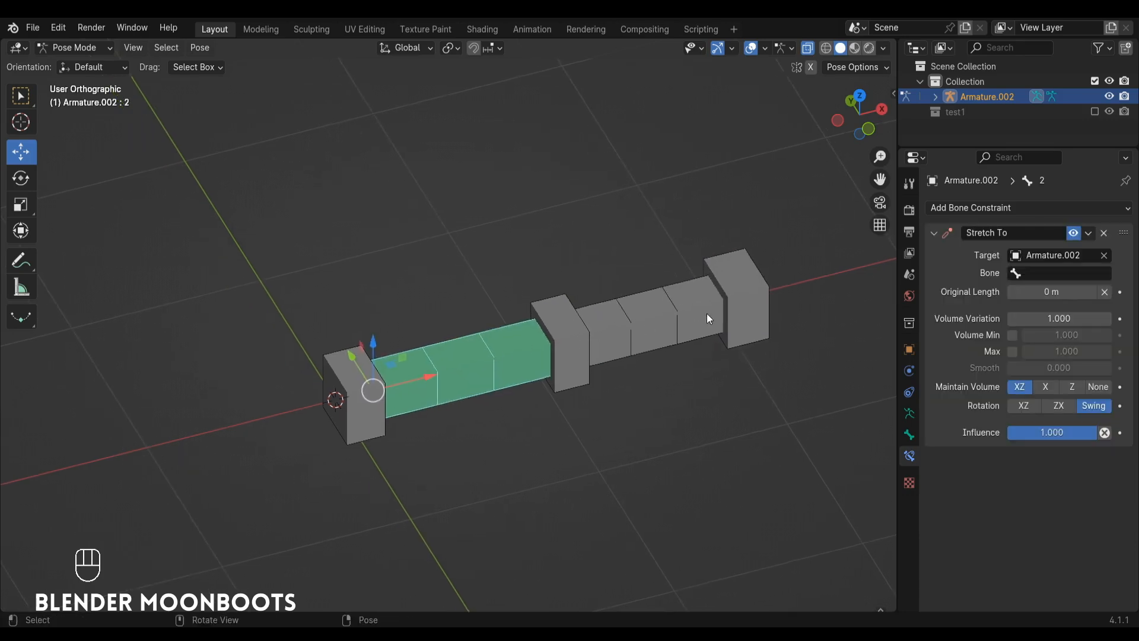
left_click(1034, 273)
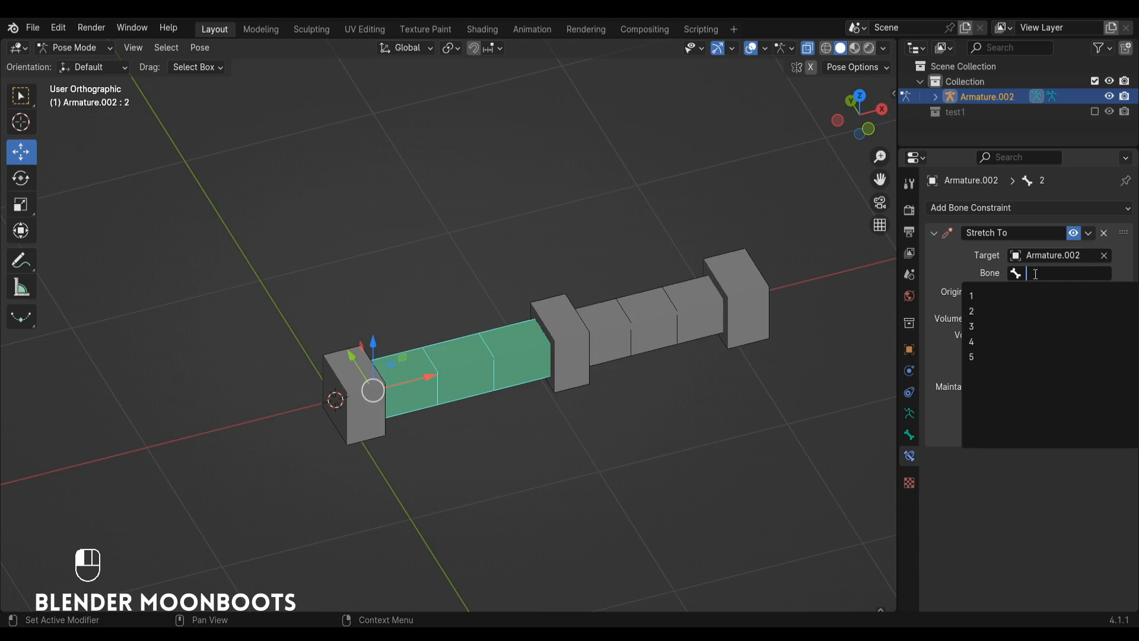
left_click(999, 327)
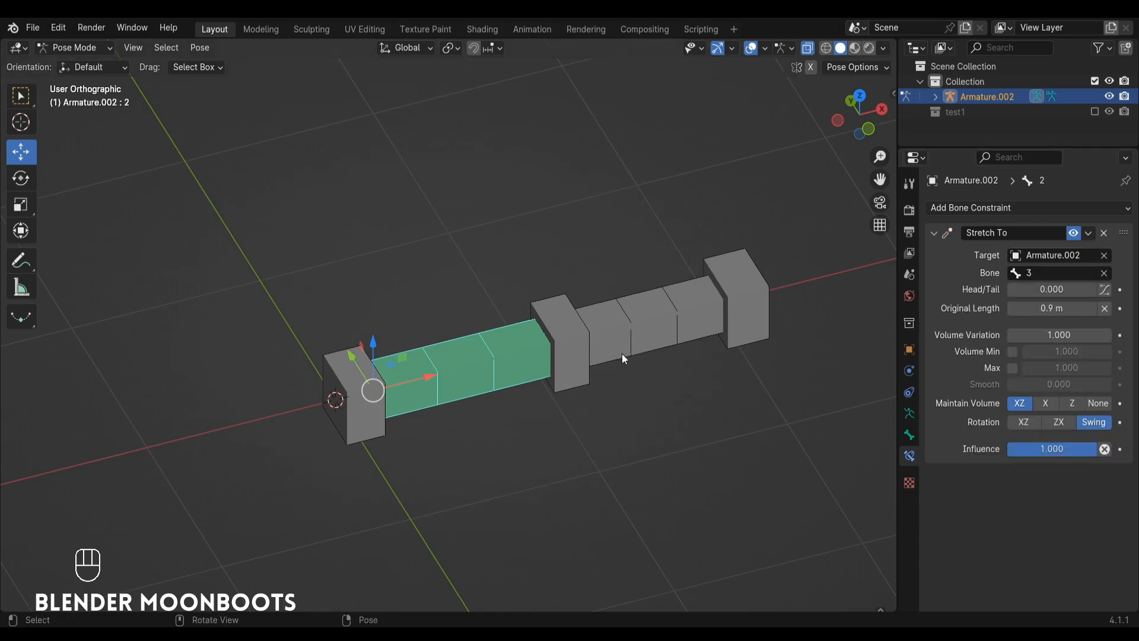
Test the stretch by raising control bone 3 about 0.84 m along Z, and undo the move.
left_click(564, 328)
left_click_drag(543, 299, 523, 190)
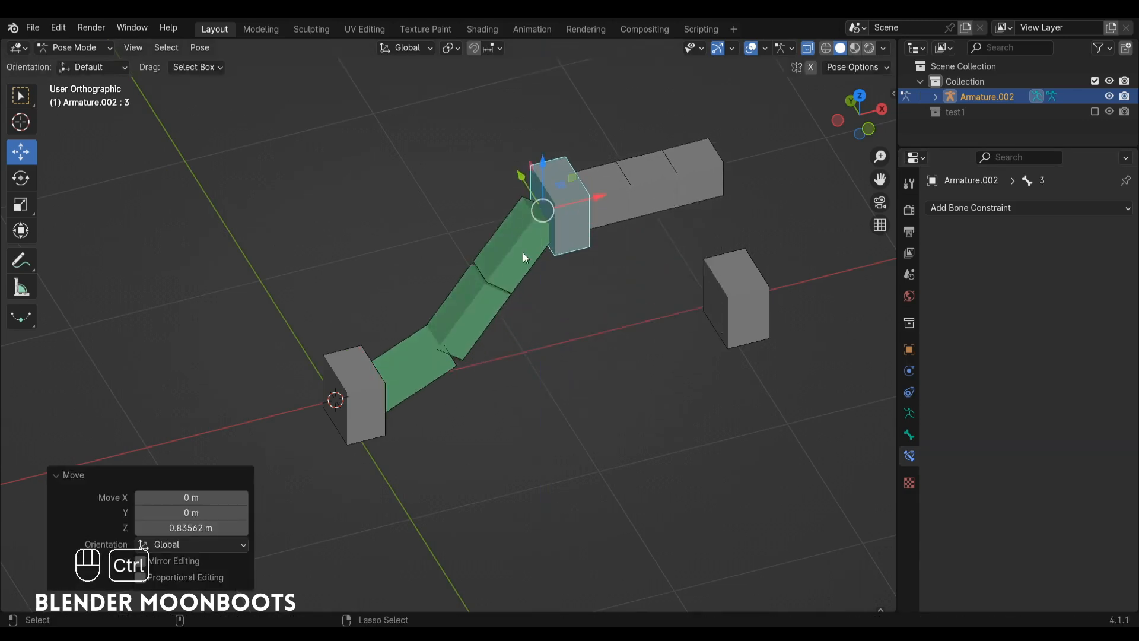
key("ctrl+z")
left_click_drag(519, 313, 627, 430)
key("ctrl+z")
key("ctrl+z")
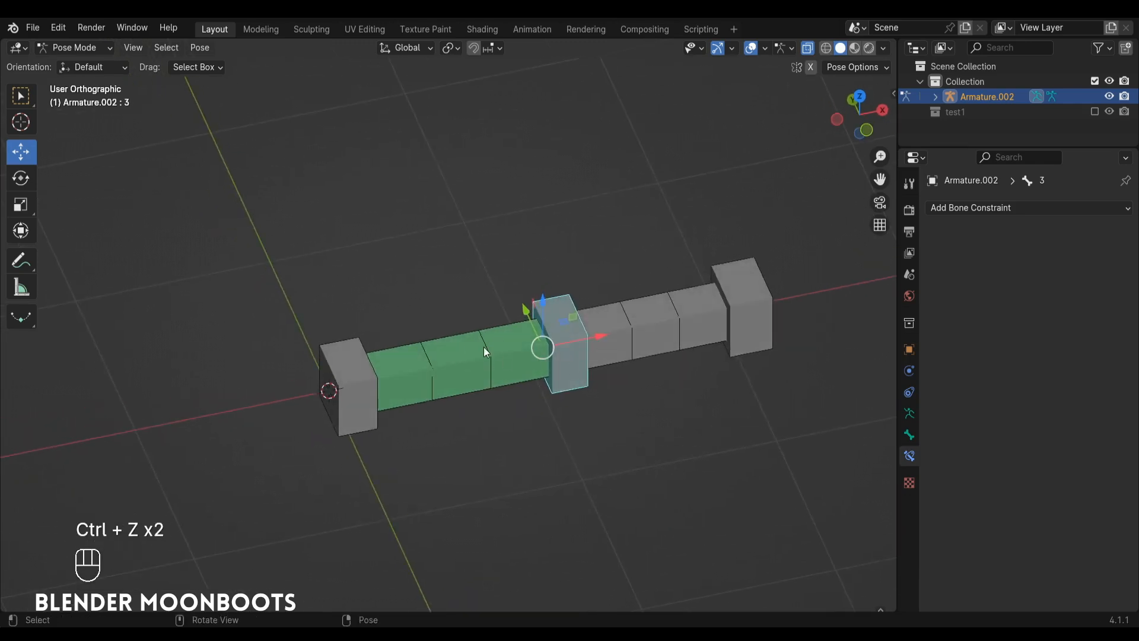
Add a Stretch To constraint to long bone 4, targeting bone 5 of Armature.002.
middle_click_drag(482, 346, 466, 372)
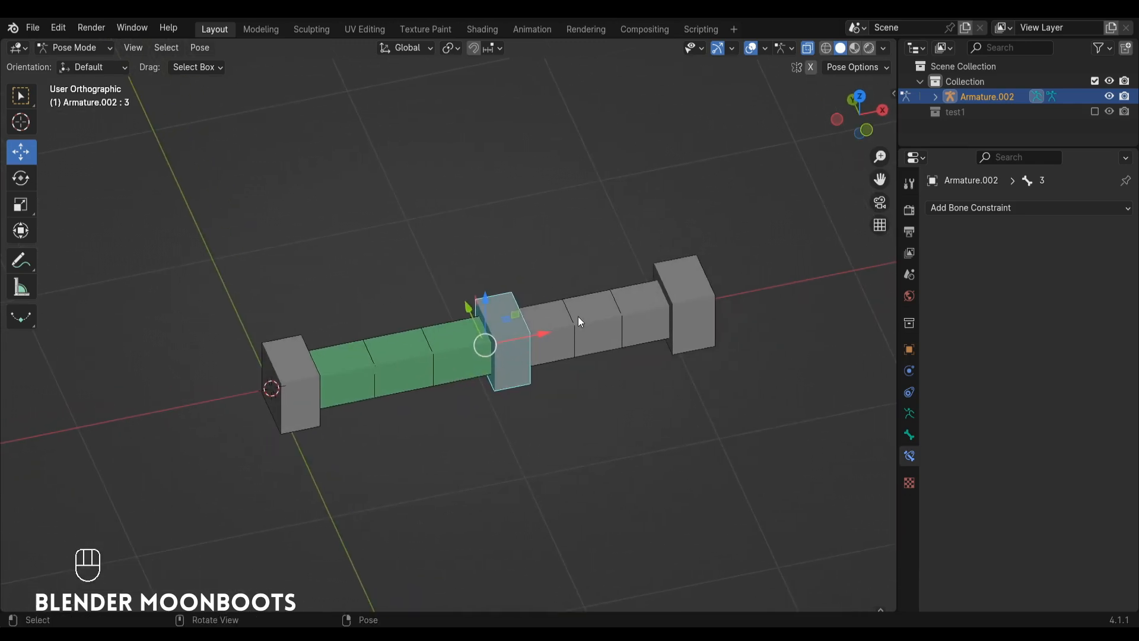
left_click(587, 322)
left_click(962, 207)
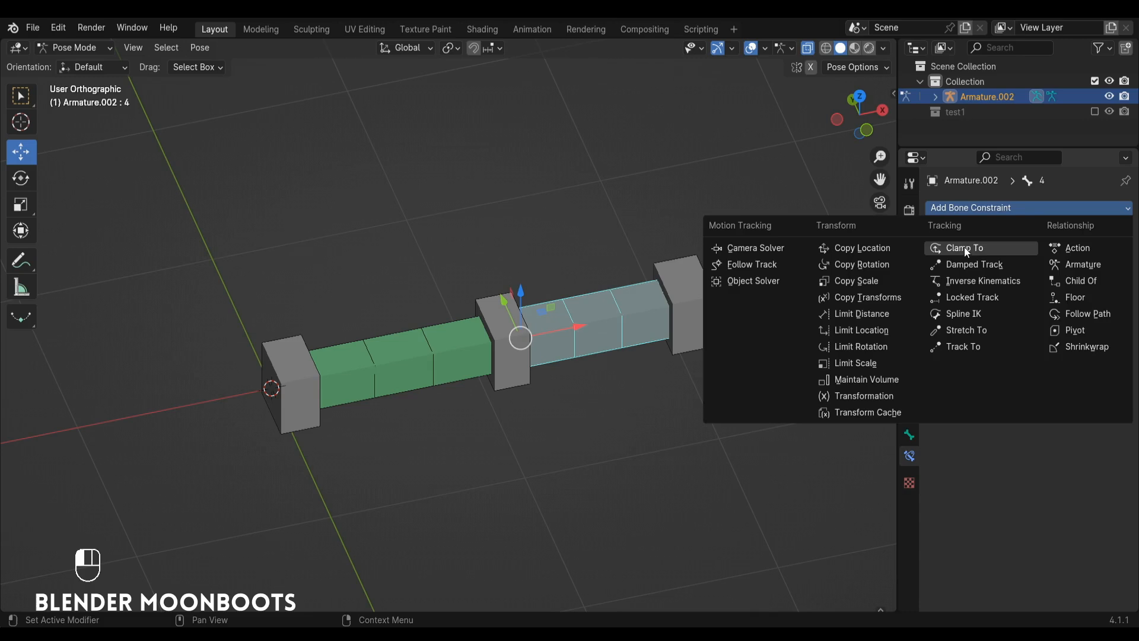
left_click(976, 329)
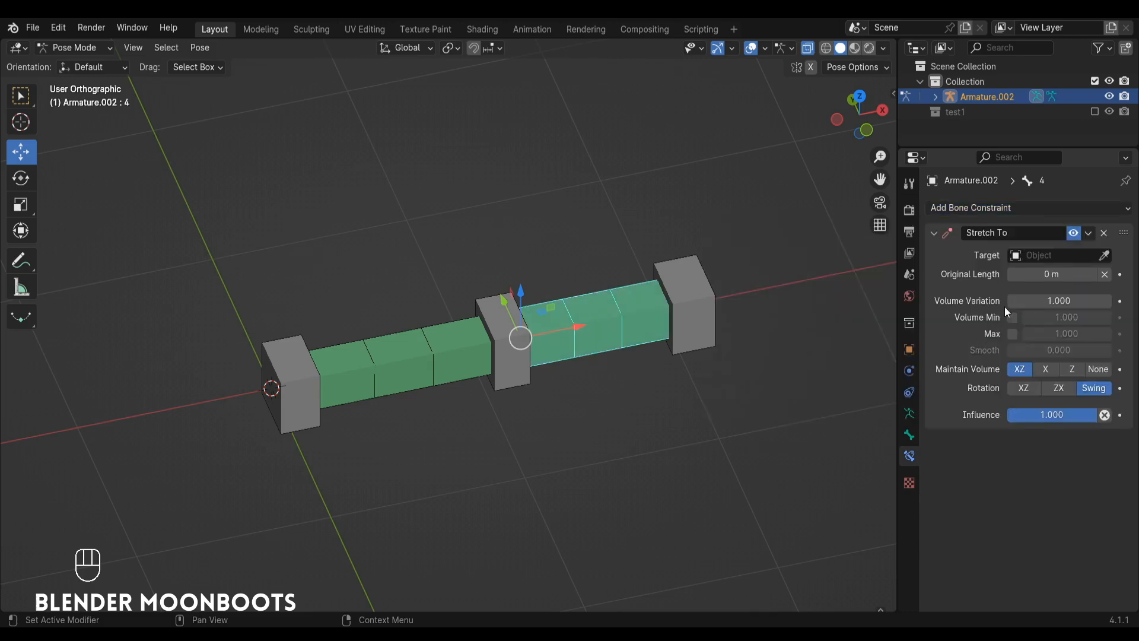
key("e")
left_click(687, 264)
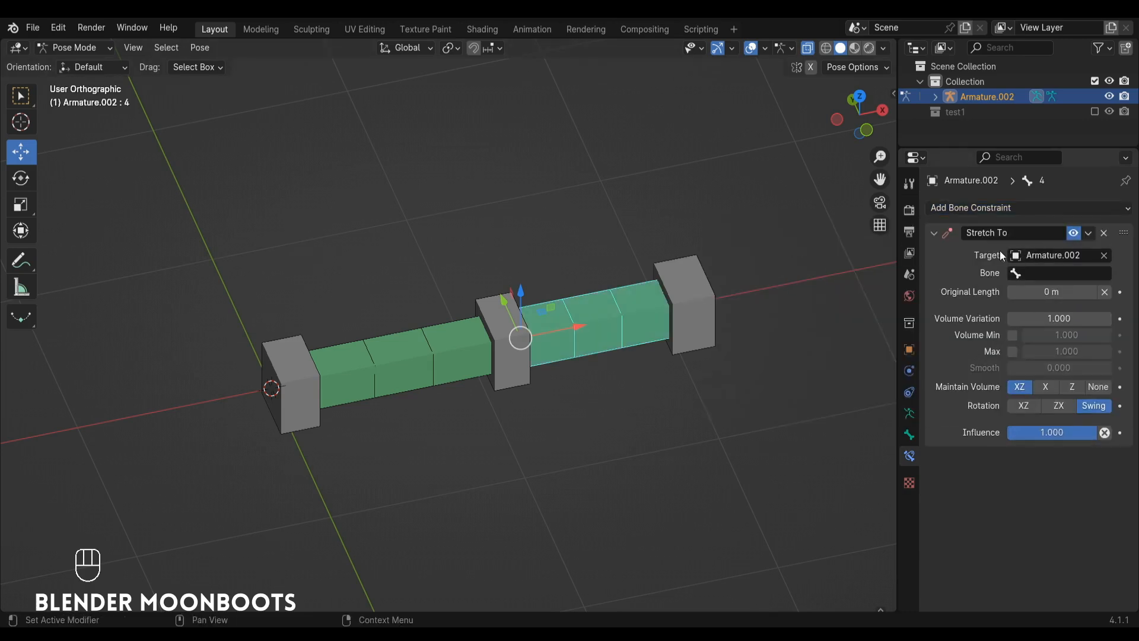
left_click(1035, 273)
left_click(978, 356)
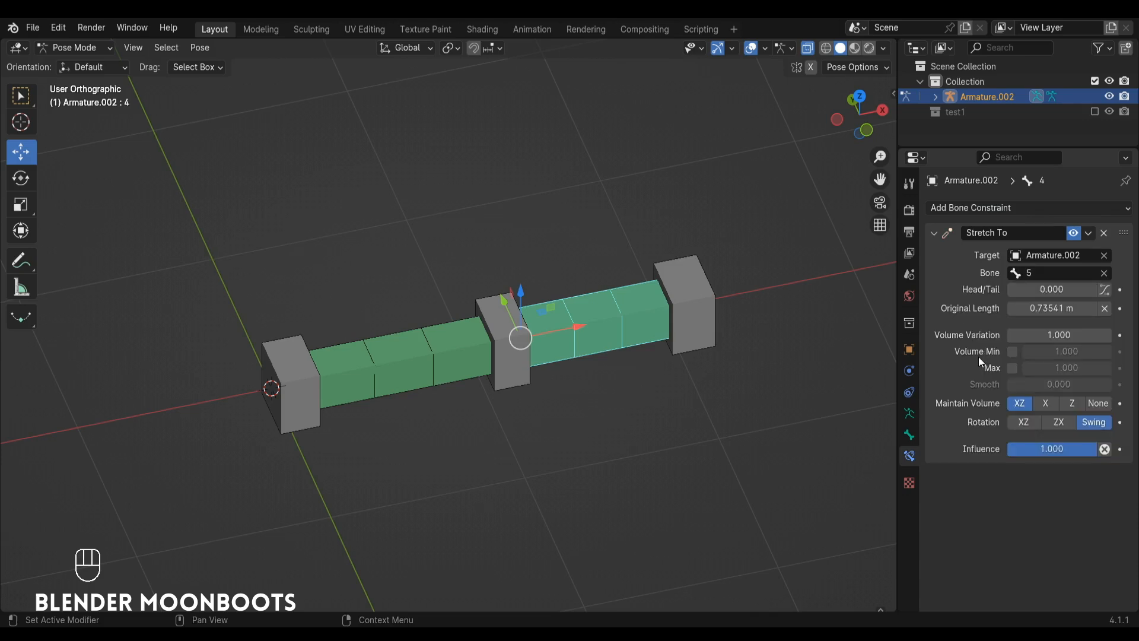
Move control bone 3 up about 1 m along the Z axis.
left_click_drag(774, 323, 768, 350, "ctrl+alt")
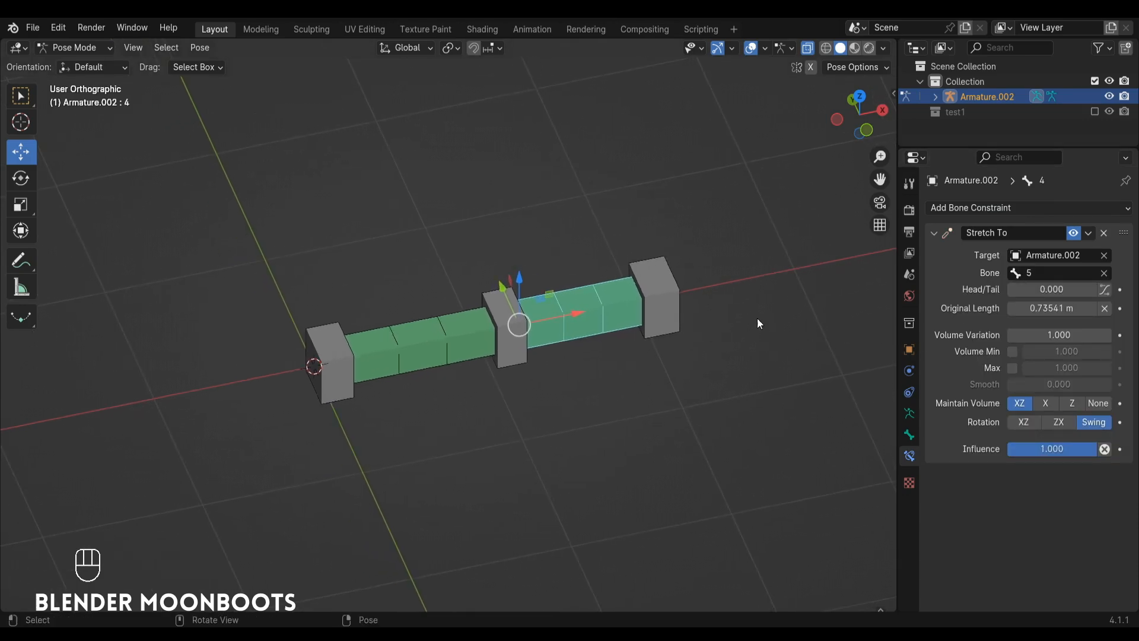
left_click(514, 289)
key("g")
key("z")
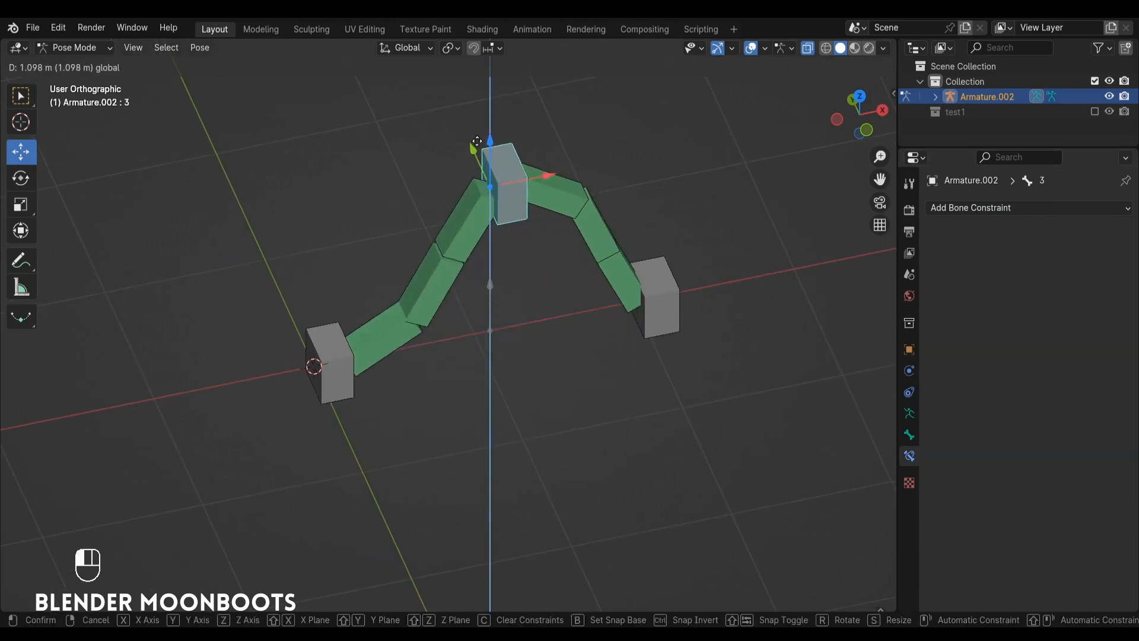
left_click(480, 172)
Set bendy bone 2's start handle to Absolute with bone 1 as its custom handle.
left_click(342, 375)
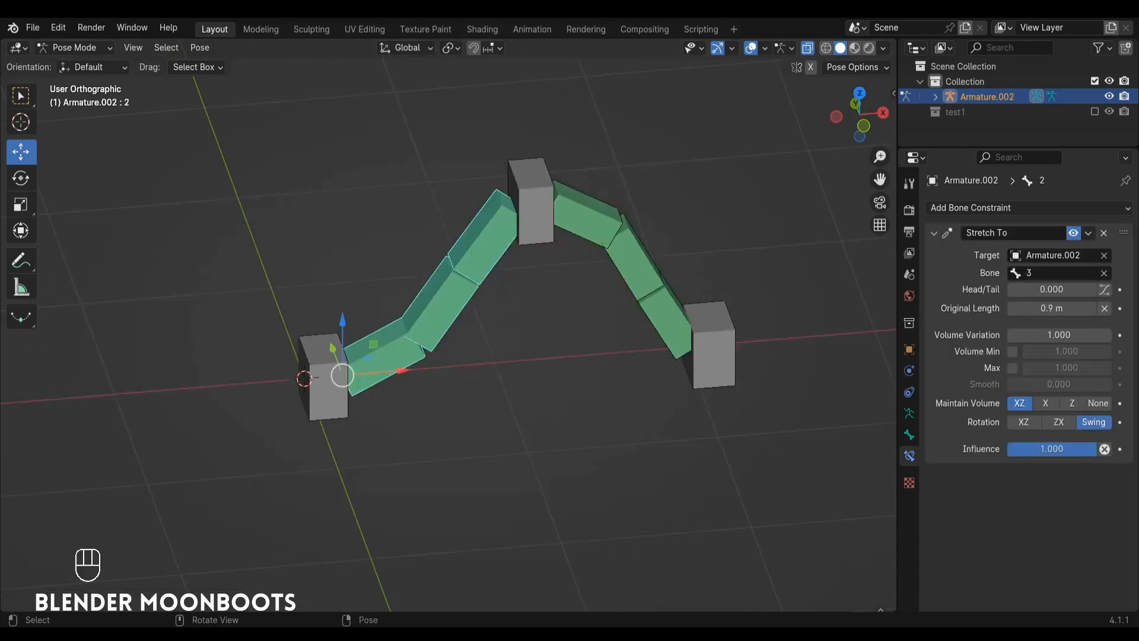
left_click(908, 435)
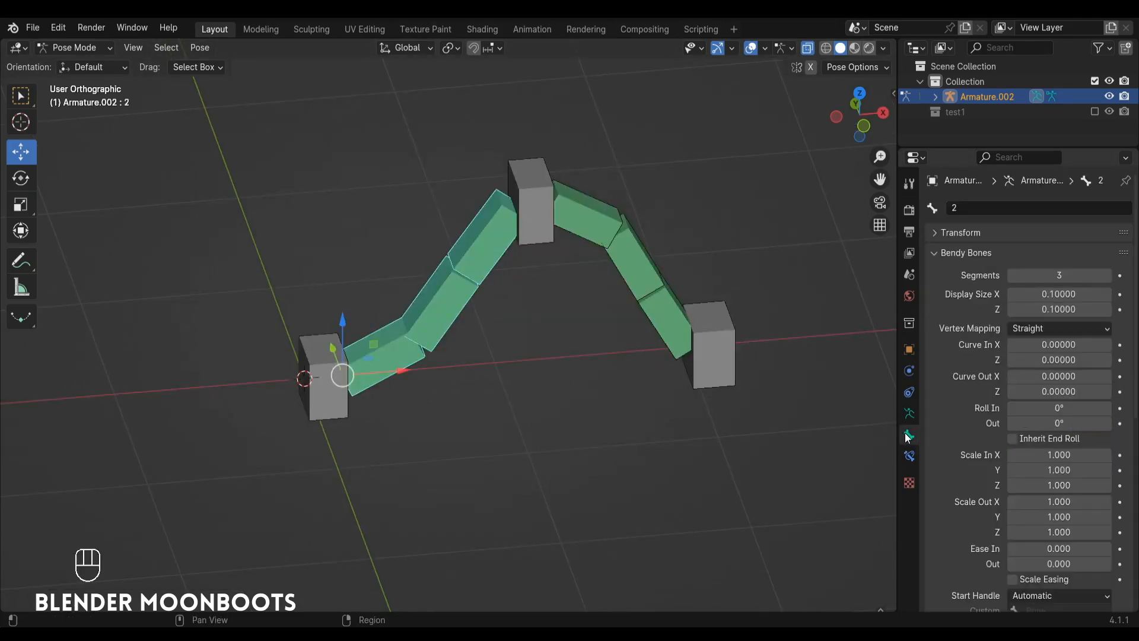
scroll(967, 421, "down", 10)
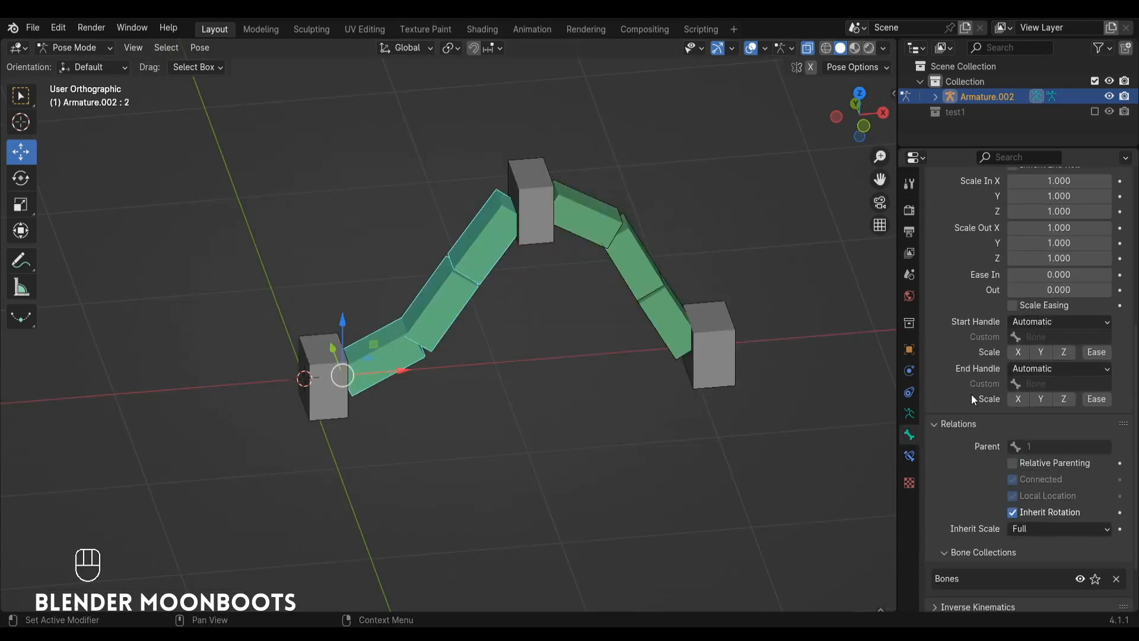
scroll(970, 394, "up", 10)
scroll(969, 378, "down", 6)
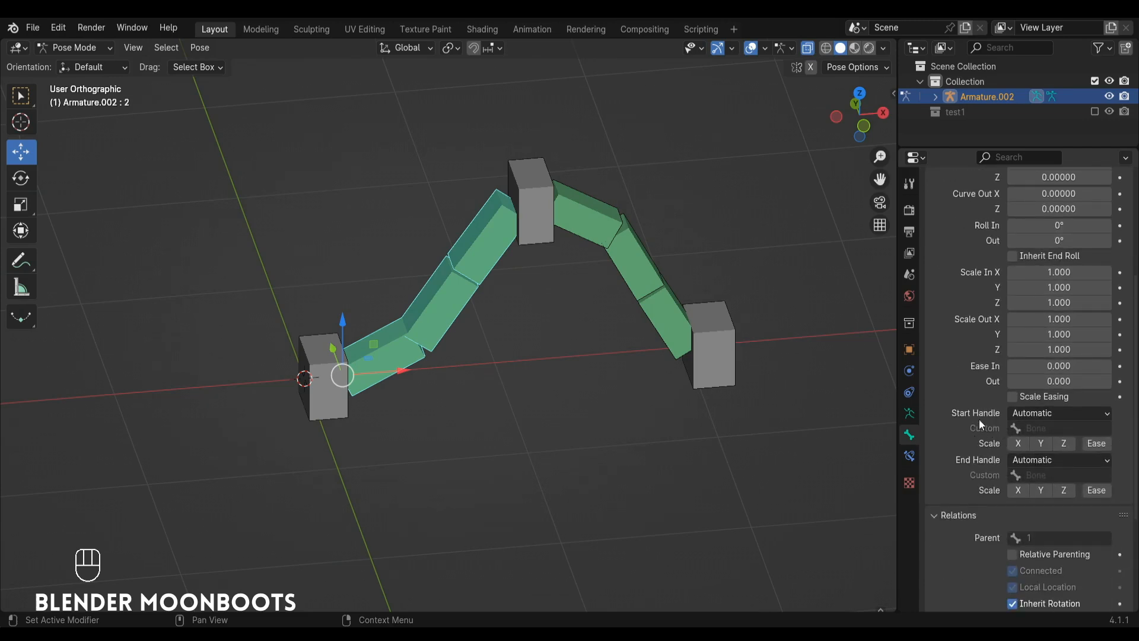
left_click(1038, 414)
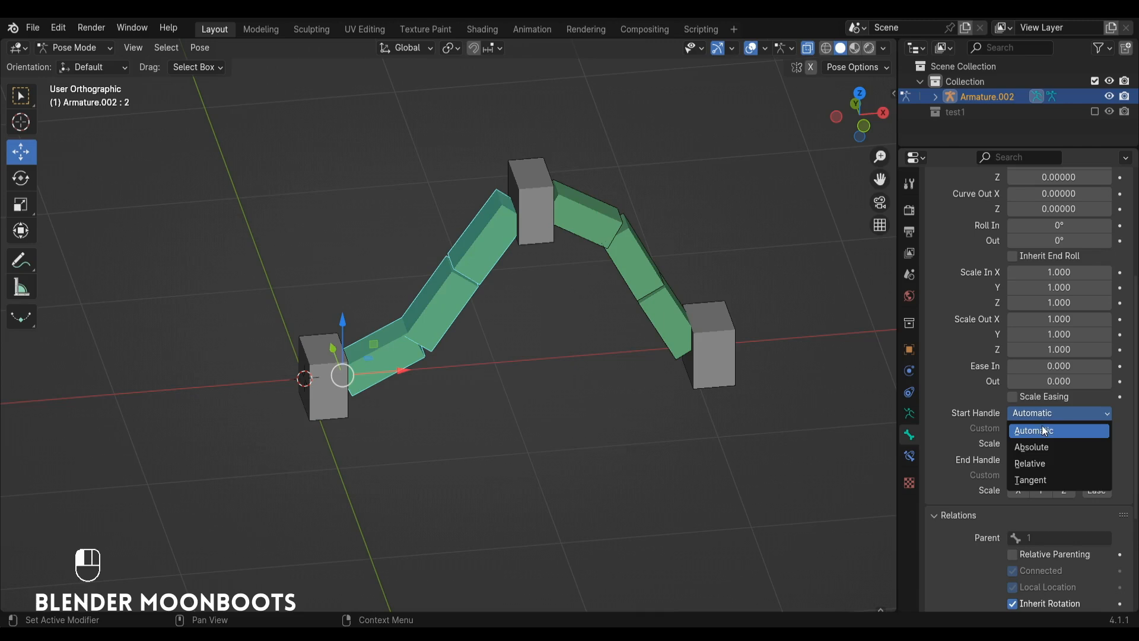
left_click(1047, 448)
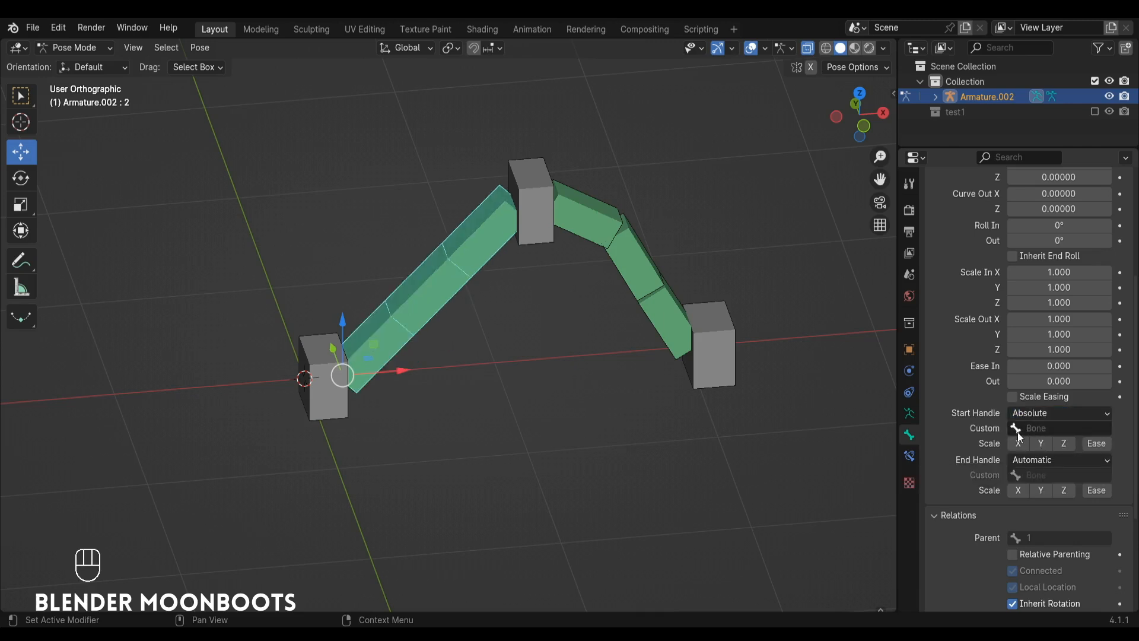
left_click(1035, 428)
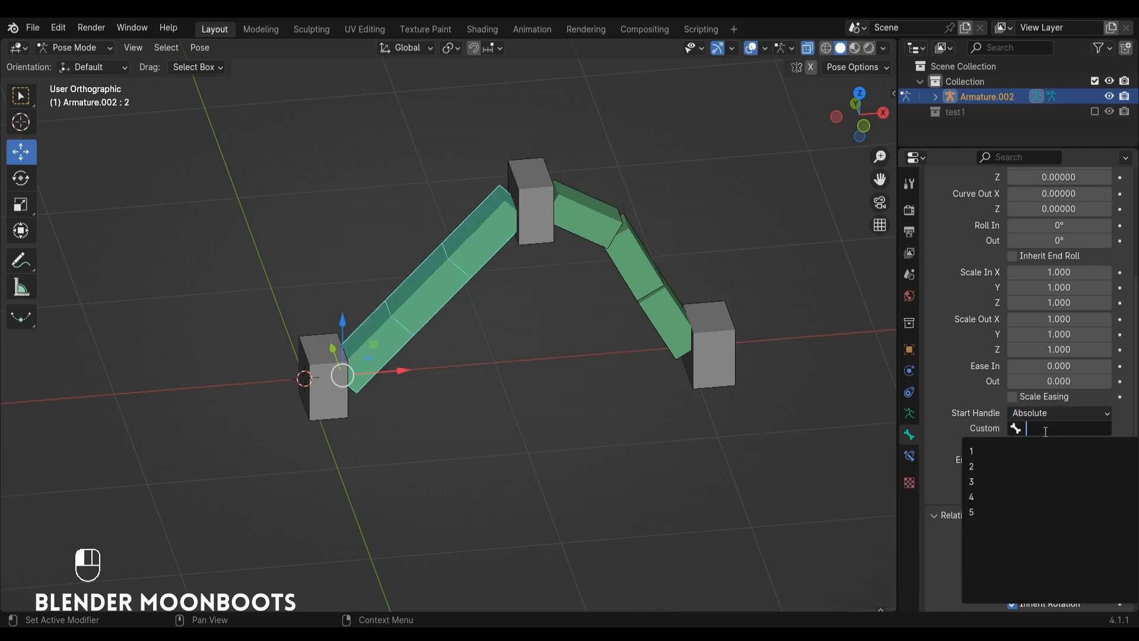
left_click(1006, 452)
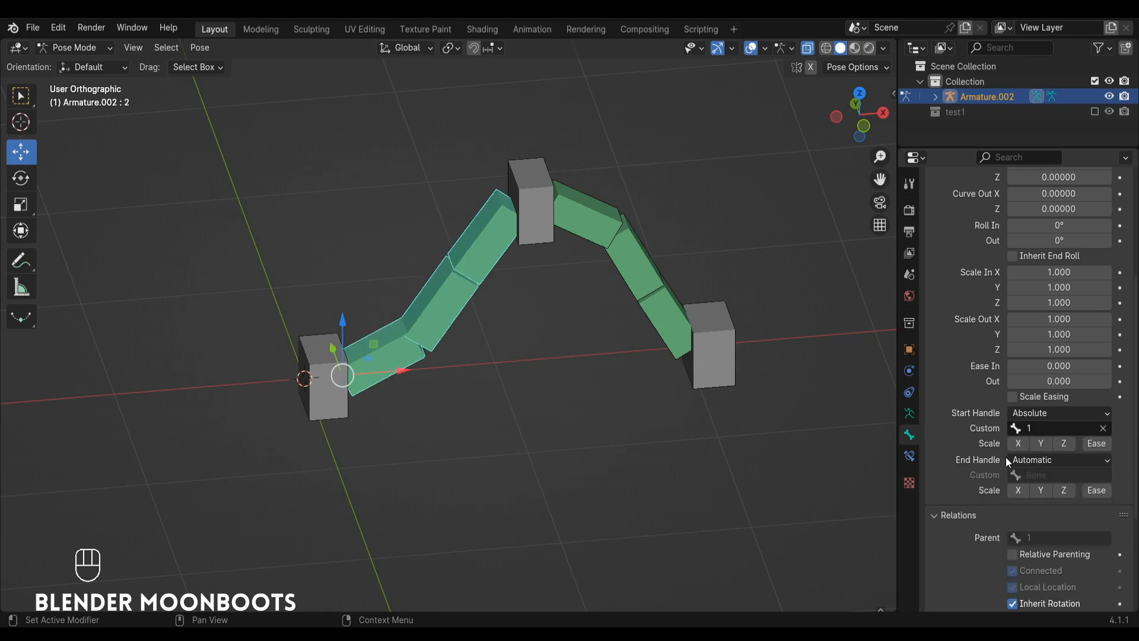
Set bendy bone 2's end handle to Absolute with bone 3 as its custom handle.
left_click(1037, 461)
left_click(1042, 491)
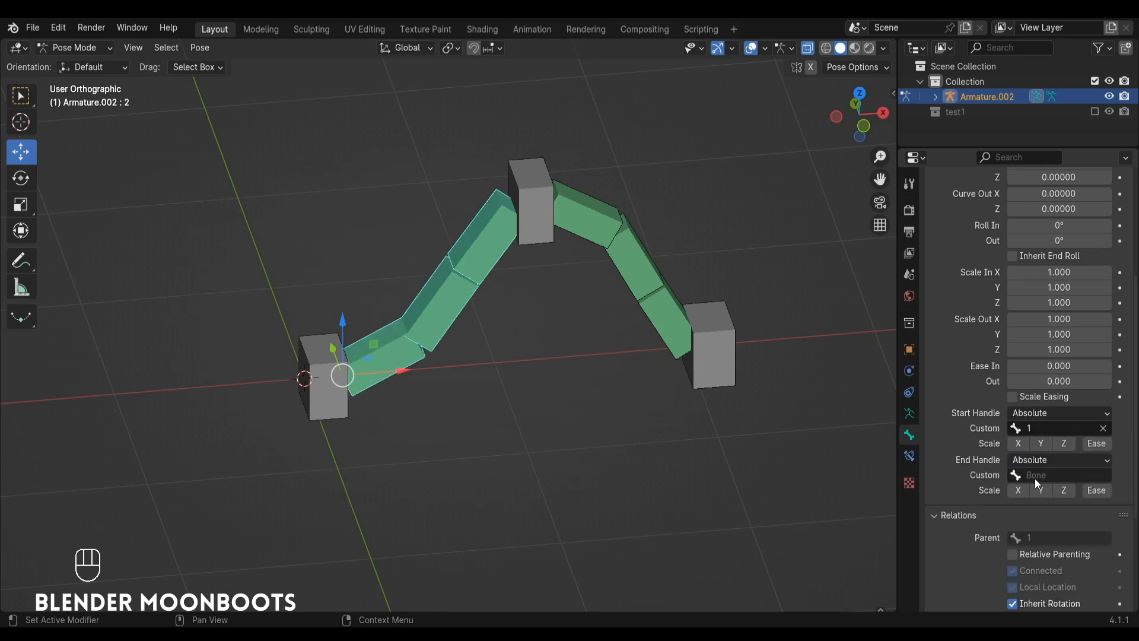
left_click(1035, 475)
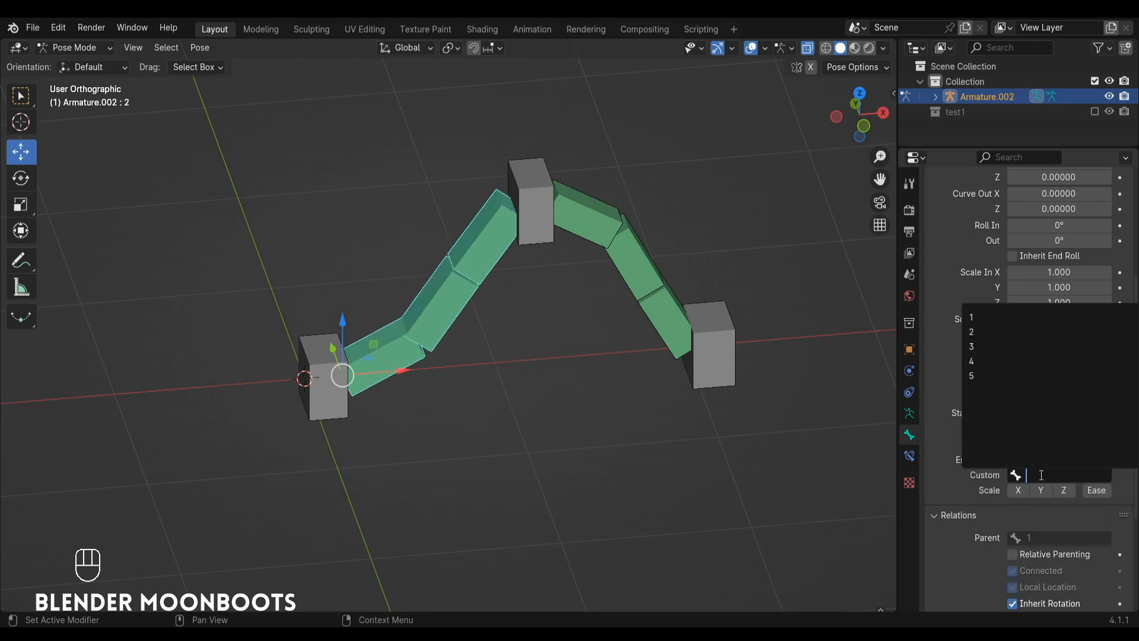
left_click(1002, 345)
Set bendy bone 4's start handle to Absolute with bone 3 as its custom handle.
left_click(646, 269)
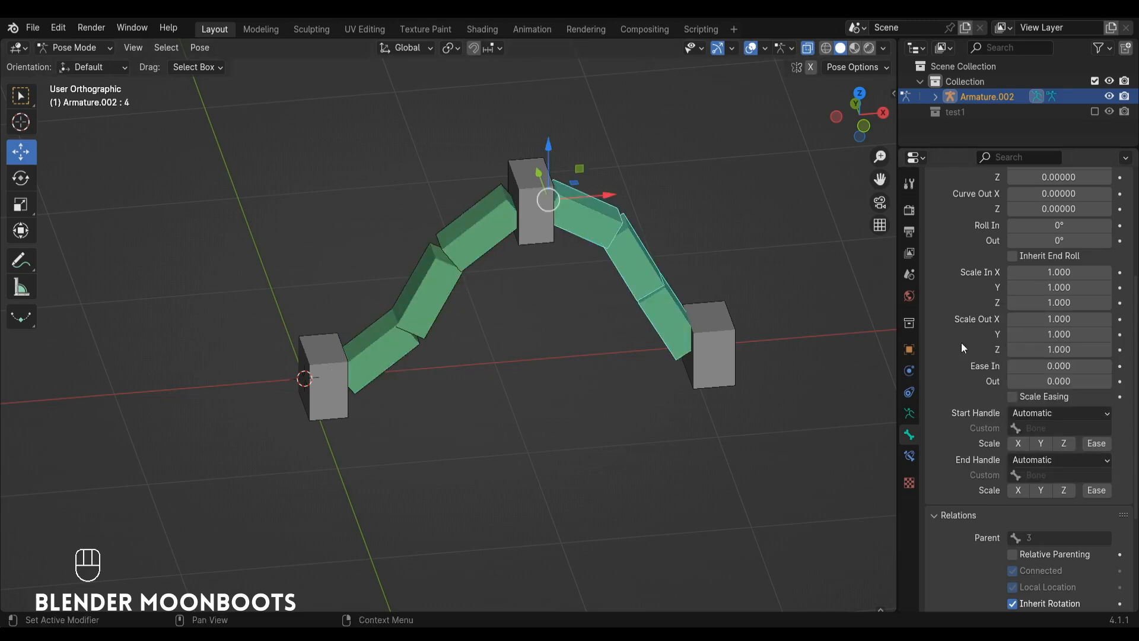
left_click(1030, 412)
left_click(1046, 443)
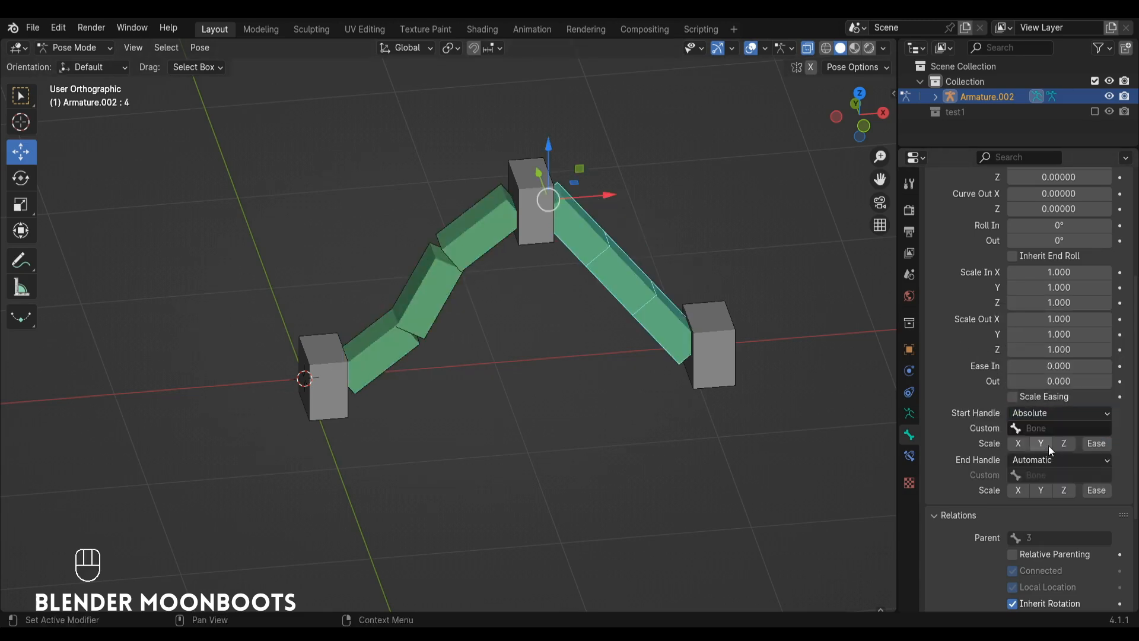
left_click(1048, 428)
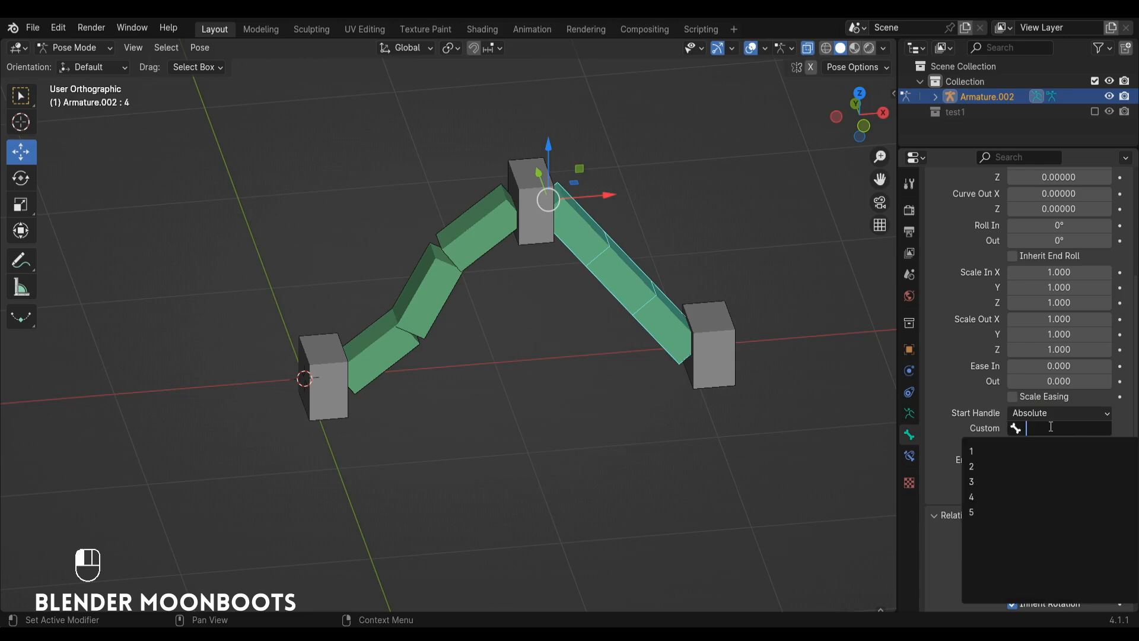
left_click(1019, 475)
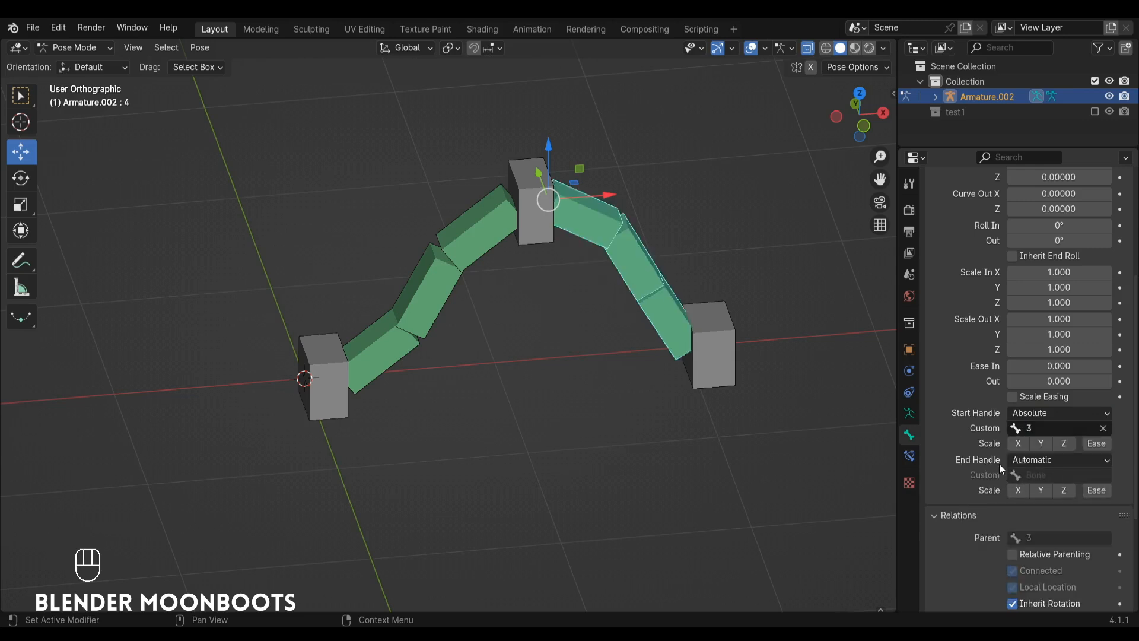
Set bendy bone 4's end handle to Absolute with bone 5 as its custom handle.
left_click(1038, 459)
left_click(1041, 484)
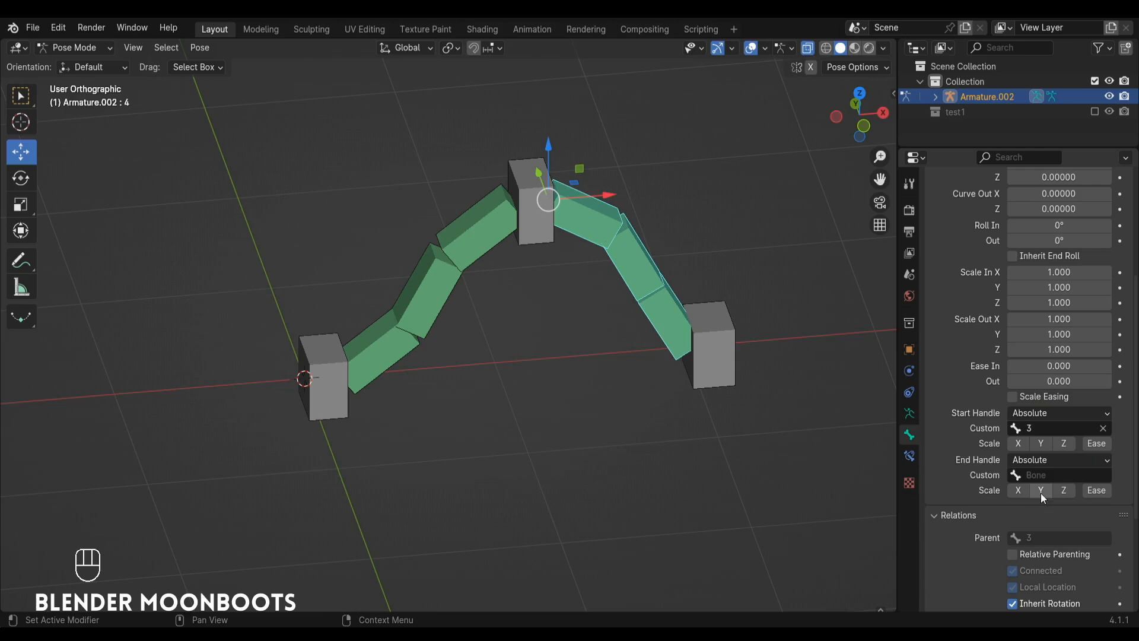
left_click(1033, 473)
left_click(1020, 375)
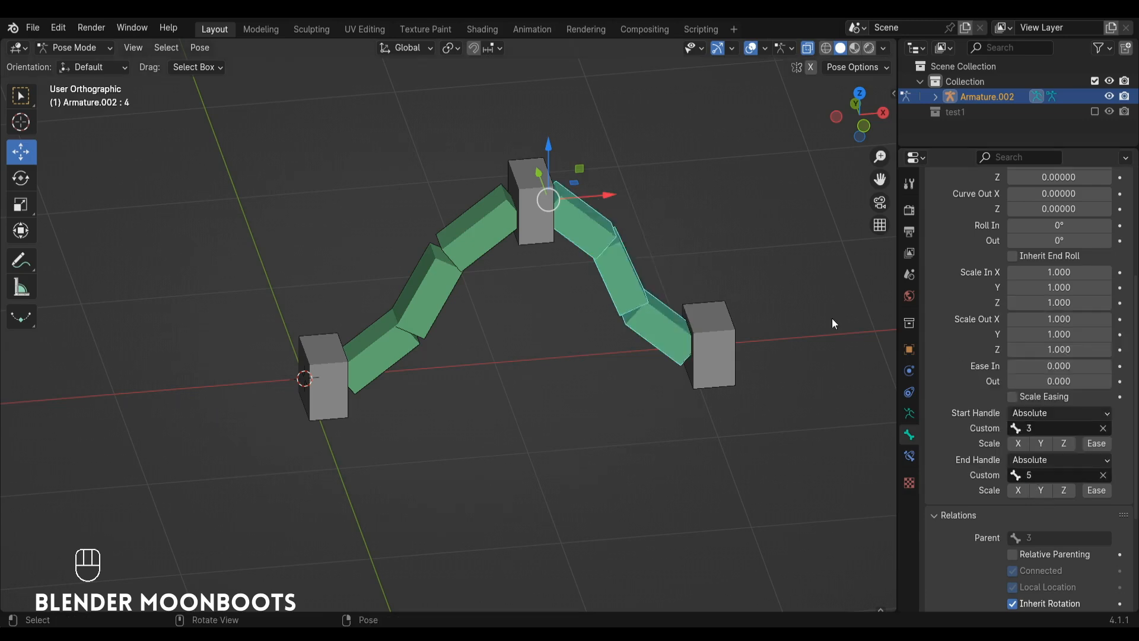
Test the custom handles by moving control bone 3 down and control bone 5 about 1.24 m along the Y axis.
left_click(540, 206)
key("KP_1")
left_click_drag(536, 181, 536, 237)
left_click_drag(560, 249, 635, 332, "alt")
left_click_drag(600, 196, 621, 390, "alt+shift")
left_click(648, 289)
Test the bendy bones' curvature by rotating control bone 3 in the front view.
key("KP_1")
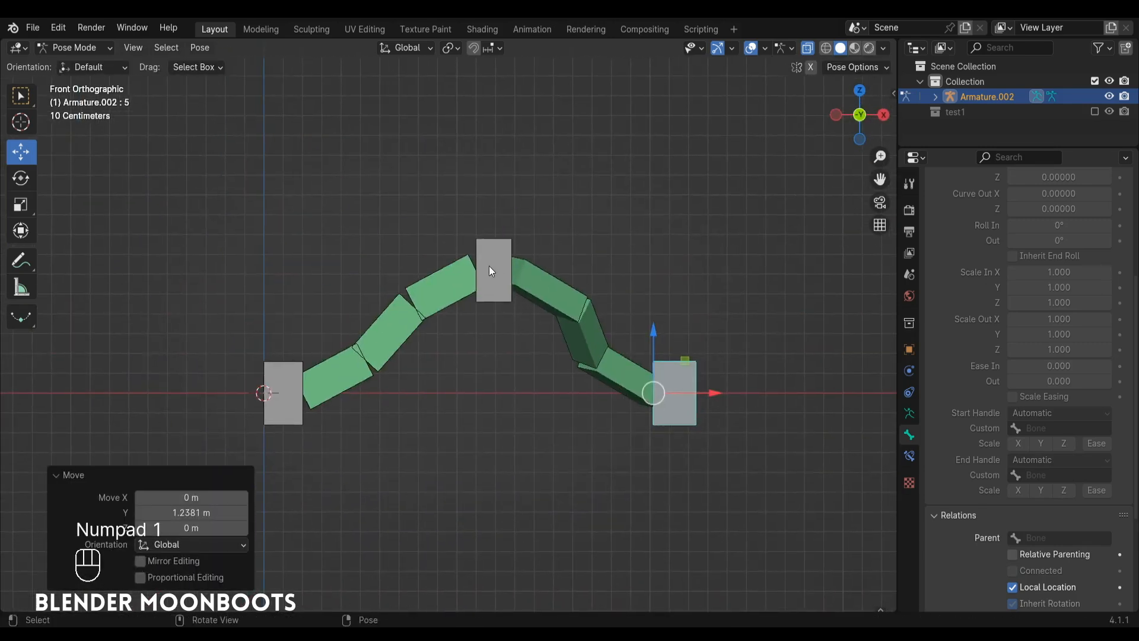
left_click(490, 268)
key("r")
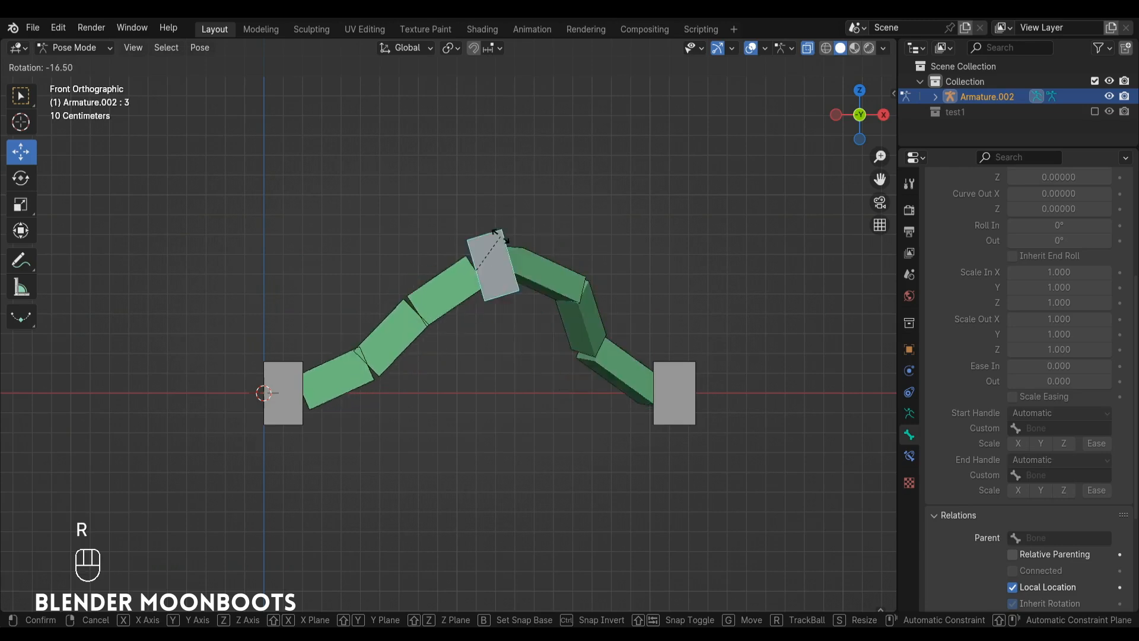
left_click(475, 231)
middle_click_drag(475, 231, 608, 363)
left_click_drag(608, 358, 557, 246, "alt")
left_click_drag(557, 245, 571, 354, "alt+shift")
left_click(529, 212)
Clear the rotation, scale and location of all pose bones to restore the rest pose.
key("a")
key("alt+r")
key("alt+s")
key("alt+g")
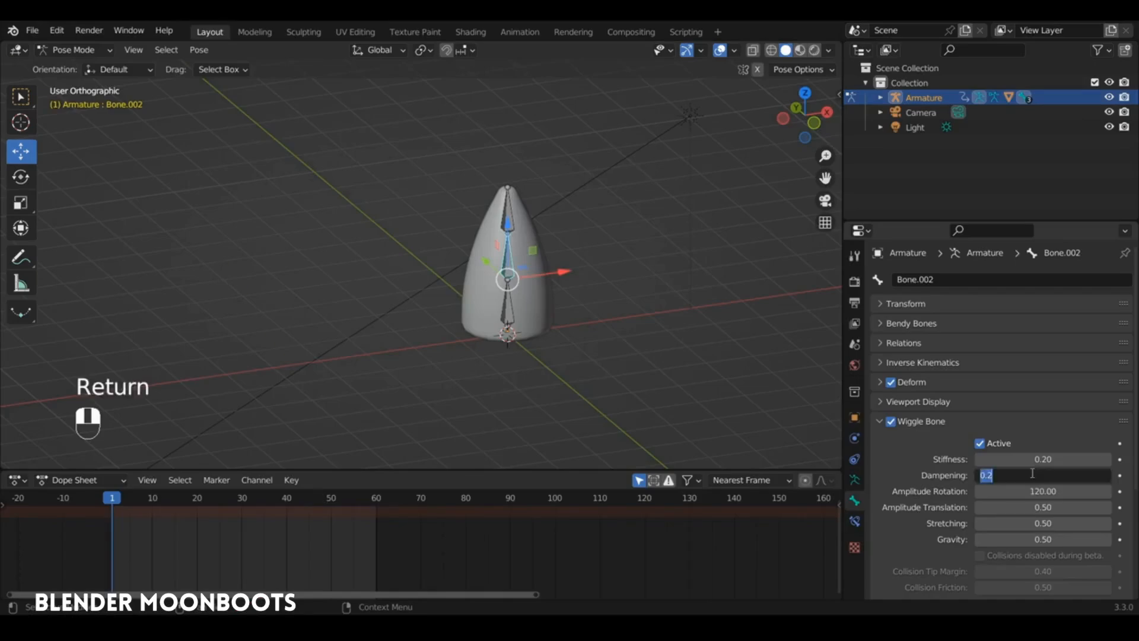
Set Bone.002's wiggle Dampening to 0.20, test the wiggle by dragging the armature during playback, and return to frame 1.
key("Return")
key("space")
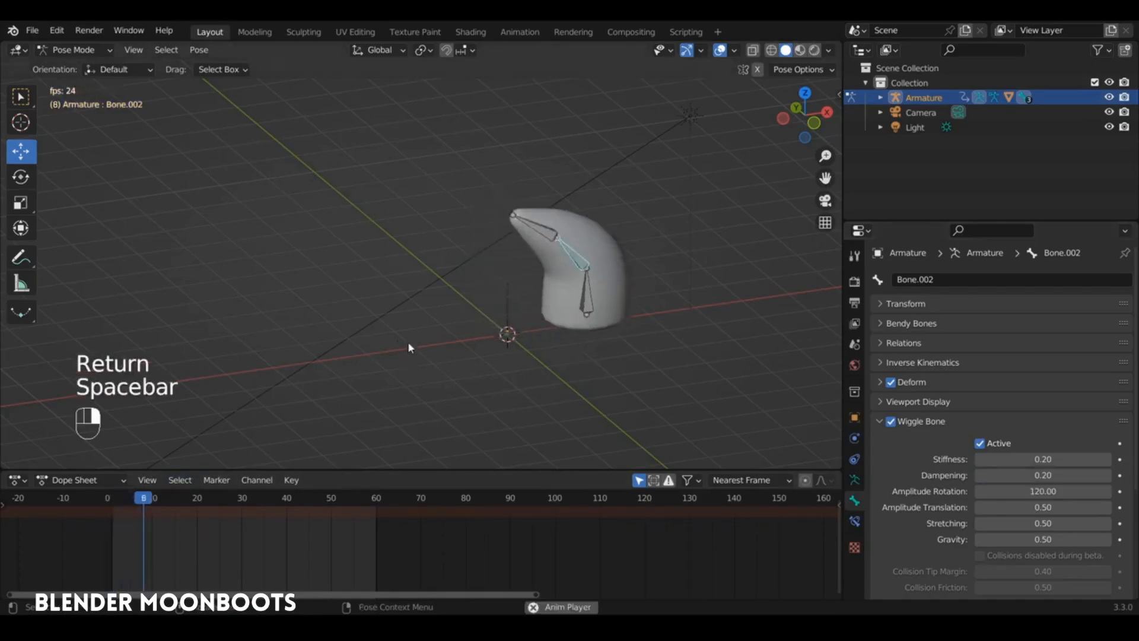
left_click_drag(484, 307, 497, 272, "ctrl+alt")
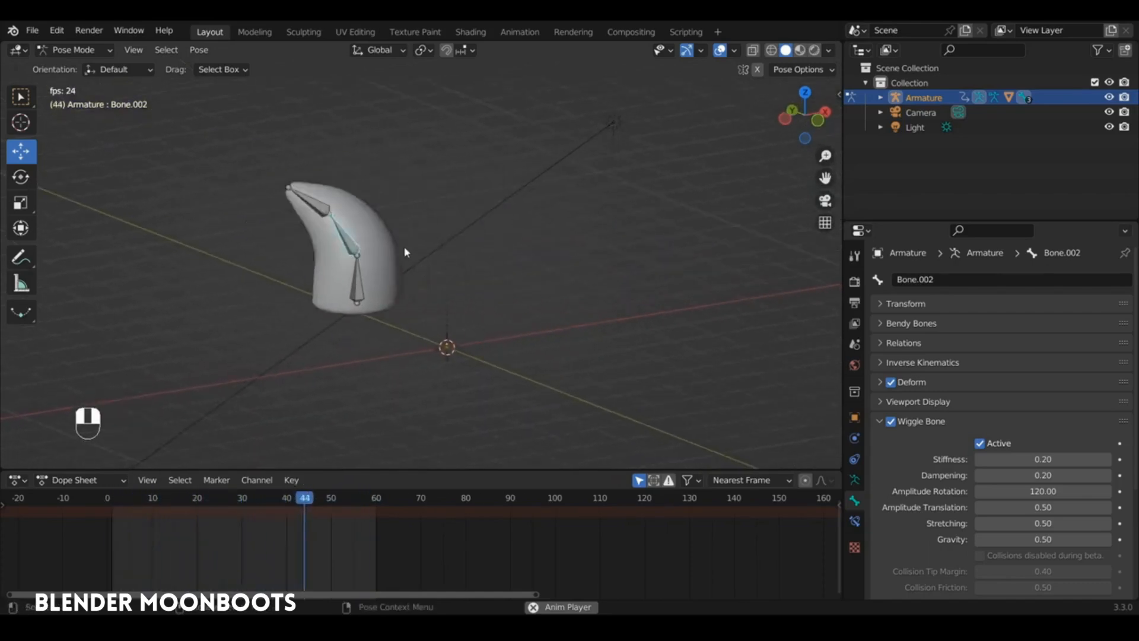
left_click_drag(482, 311, 503, 323, "alt")
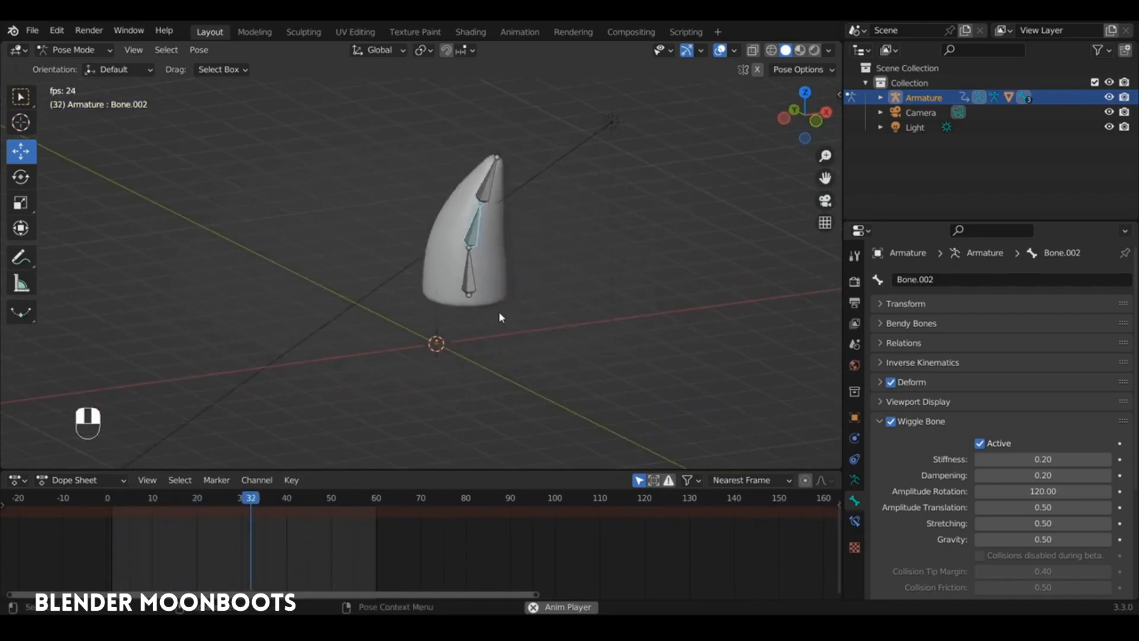
key("space")
left_click_drag(115, 504, 112, 505)
left_click(437, 234, "shift")
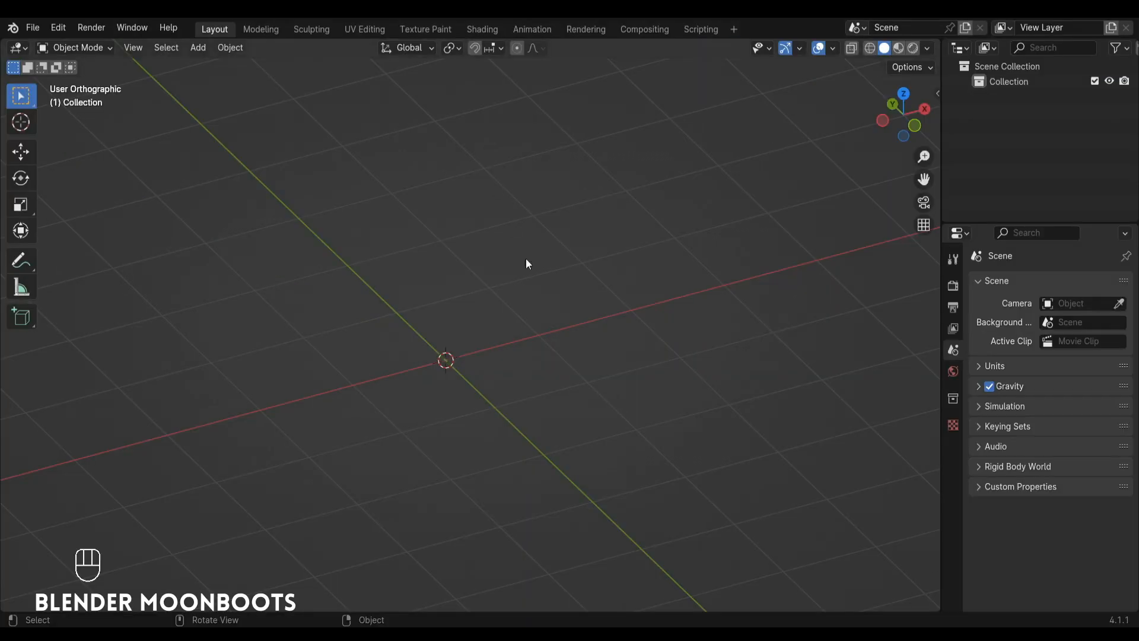
Add an armature at the origin and lengthen its bone by raising the tip along the Z axis.
key("shift+a")
left_click(489, 286)
left_click_drag(489, 286, 545, 323, "ctrl+alt")
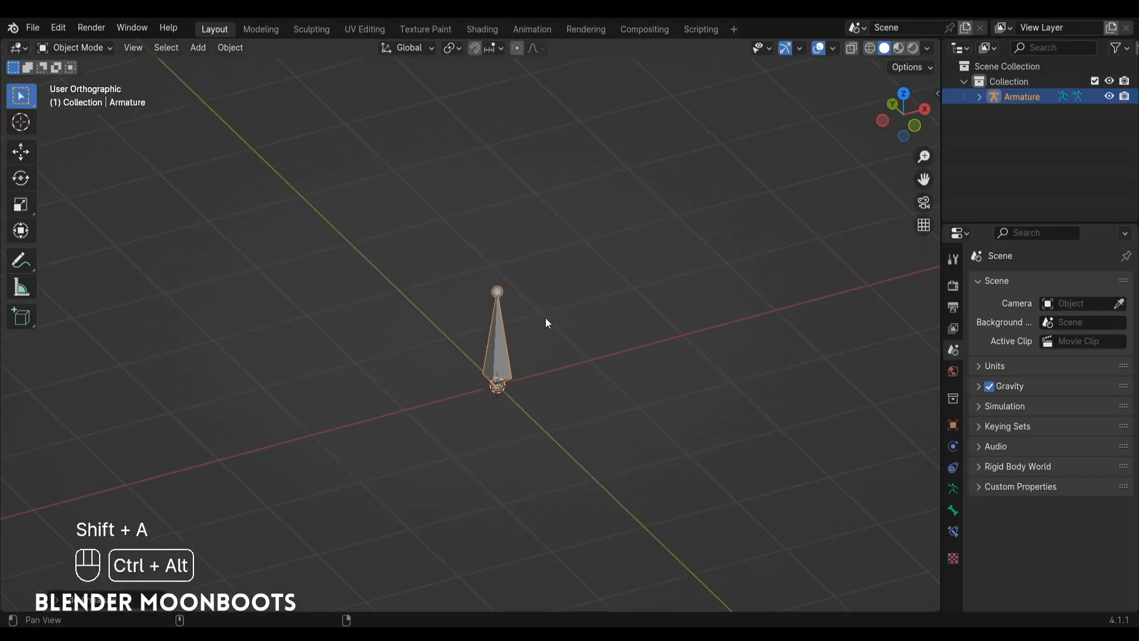
key("Tab")
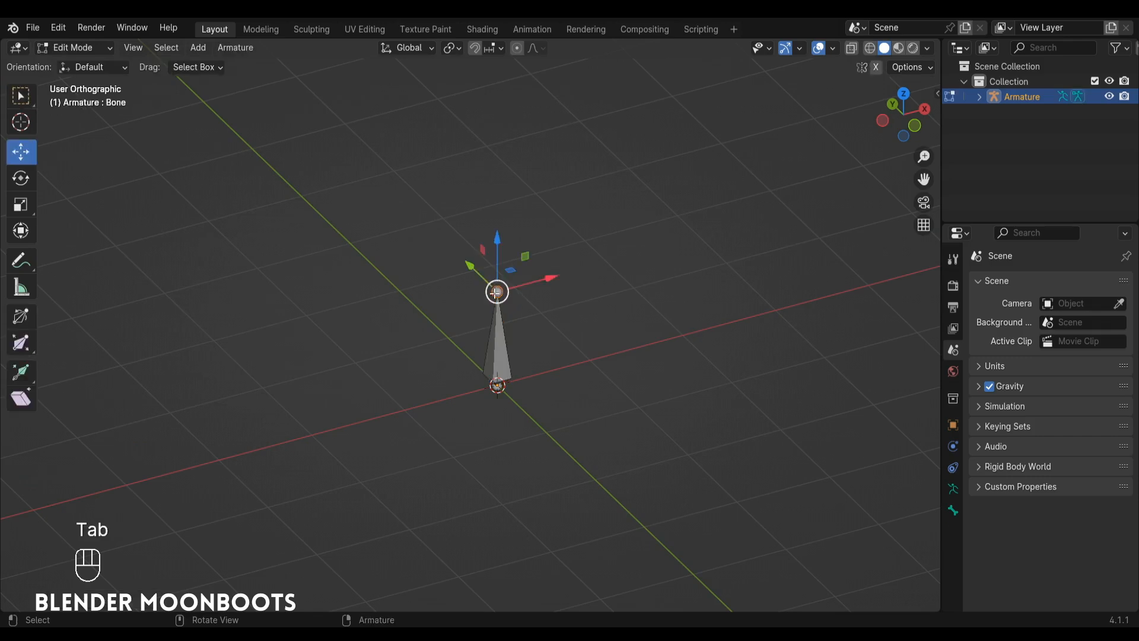
left_click_drag(496, 246, 463, 107)
left_click(511, 253)
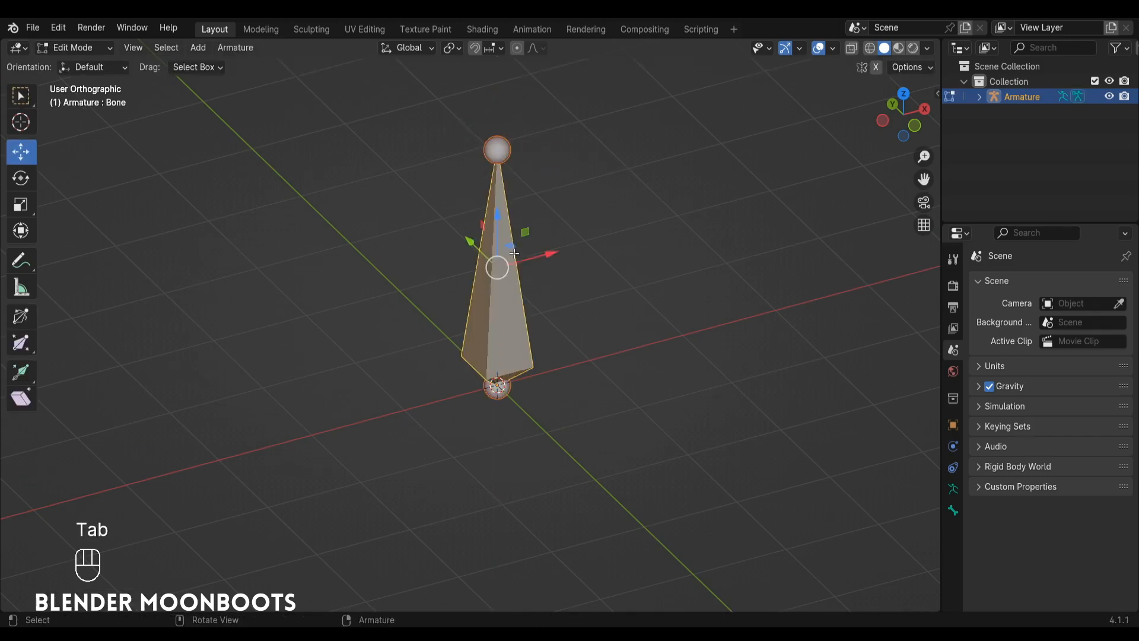
Subdivide the long vertical bone into a chain of five bones.
right_click(541, 245)
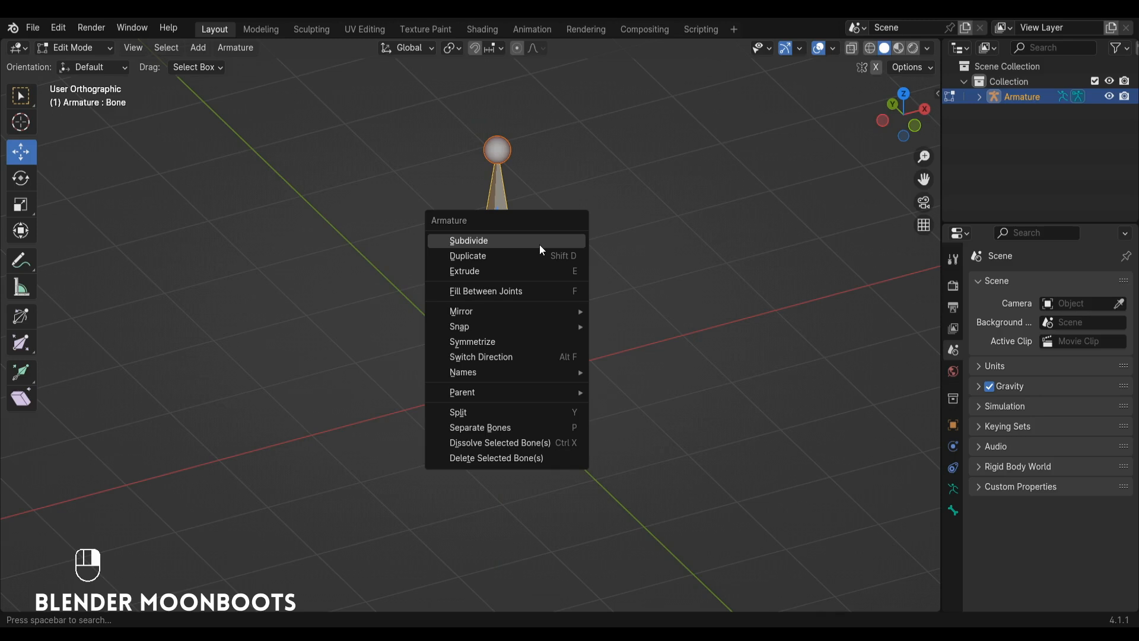
left_click(541, 247)
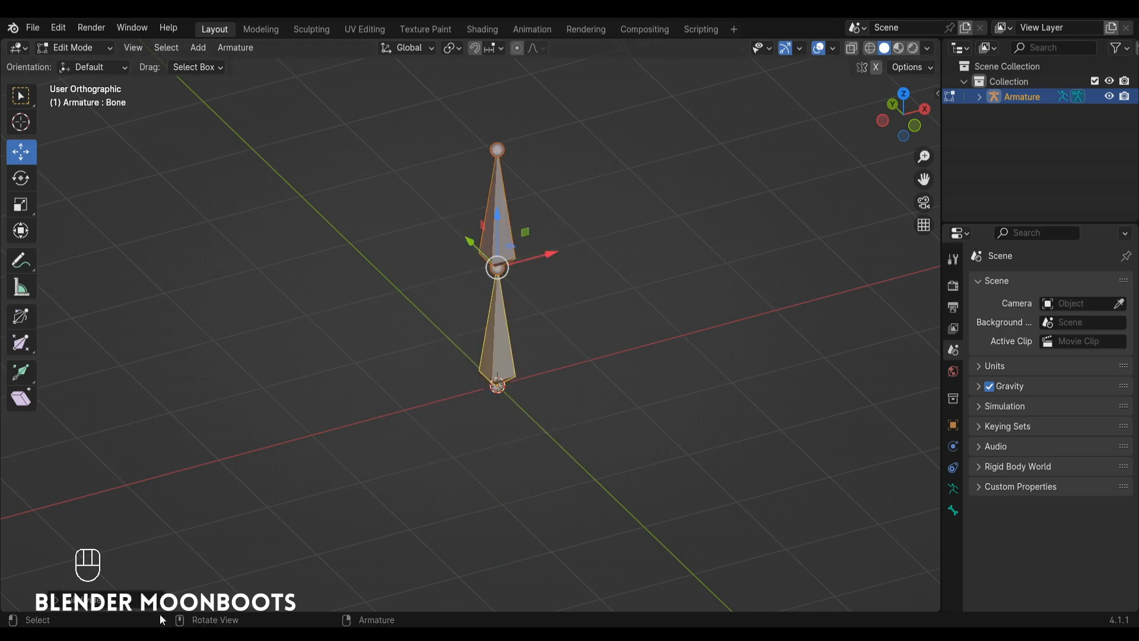
left_click(150, 600)
left_click(246, 596)
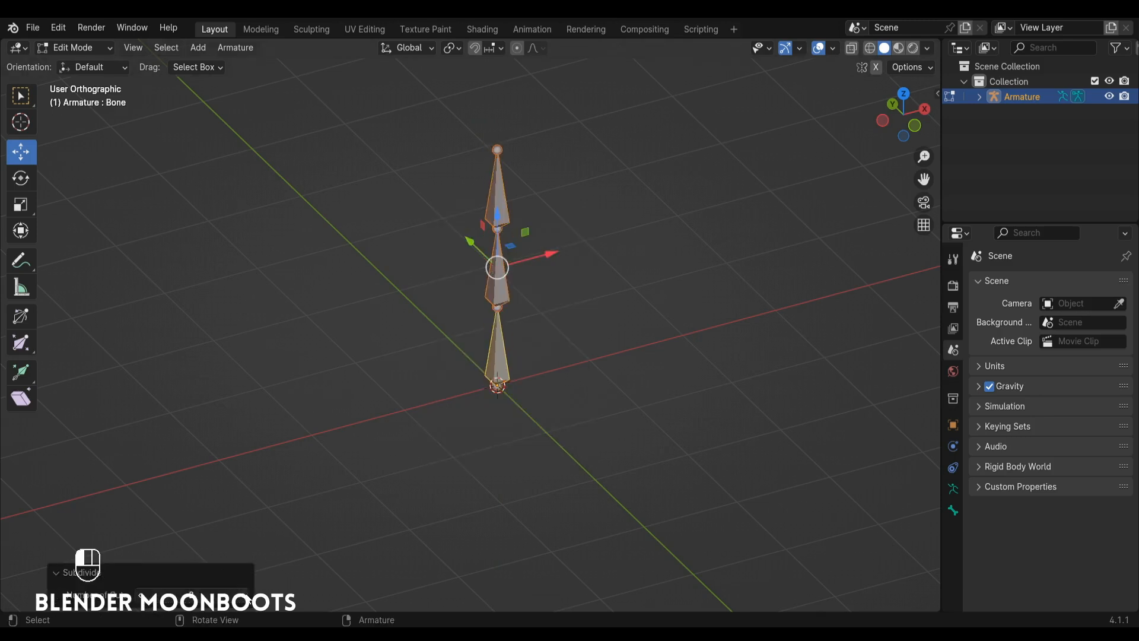
left_click(245, 596)
left_click(245, 595)
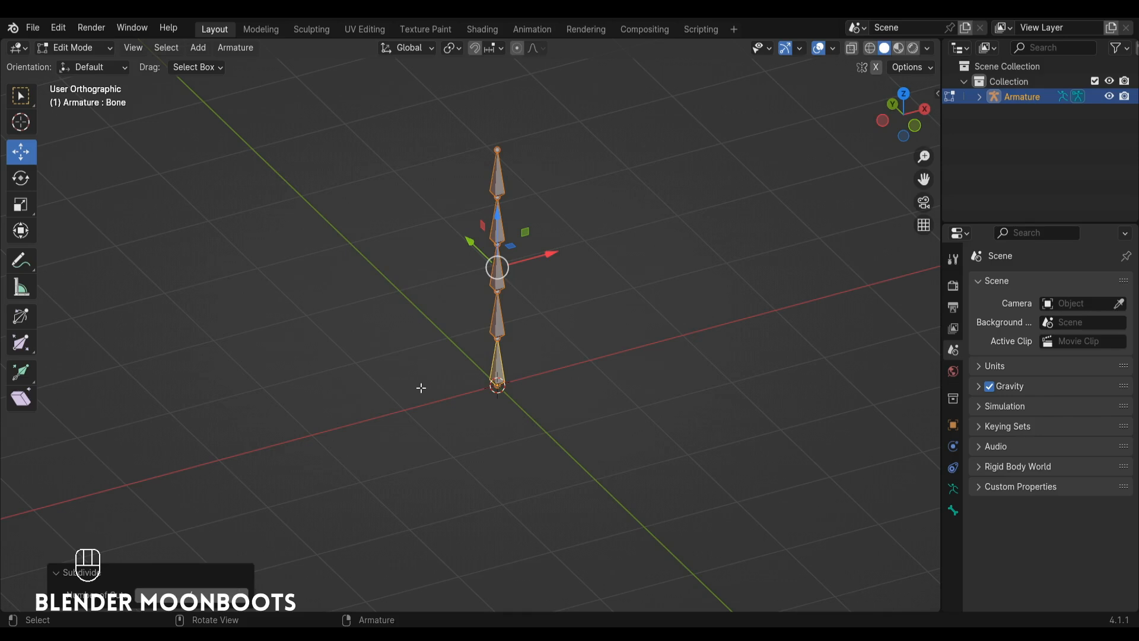
left_click_drag(510, 348, 533, 399, "ctrl+alt")
left_click_drag(533, 398, 569, 305, "alt+shift")
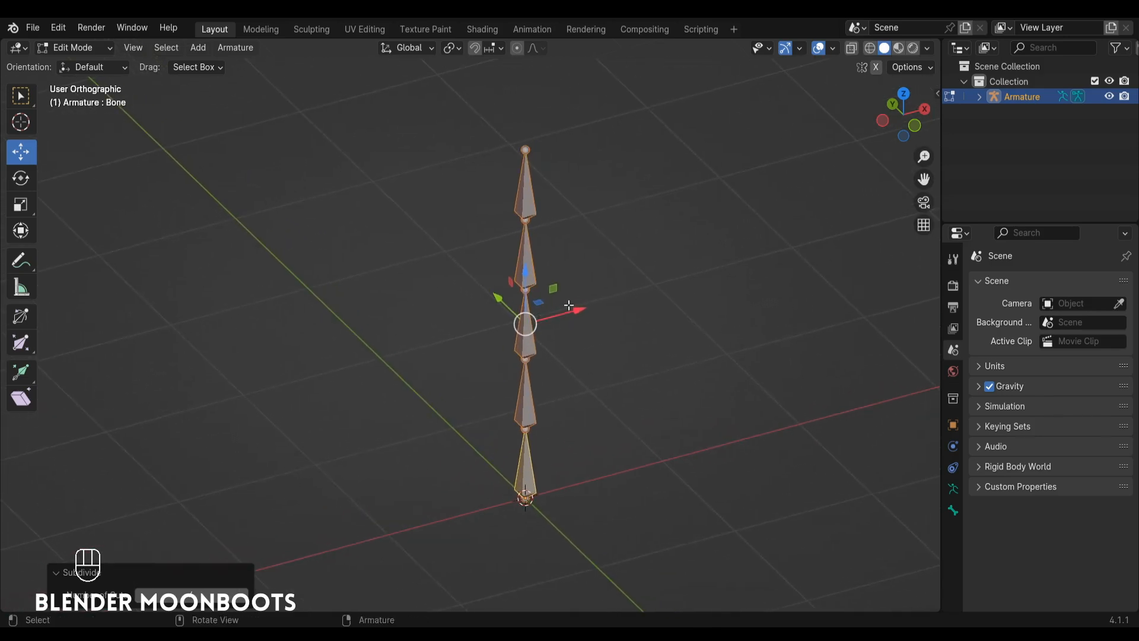
Switch the five-bone armature to Pose Mode and show the BoneDynamics Free add-on's settings.
key("ctrl+Tab")
left_click(629, 378)
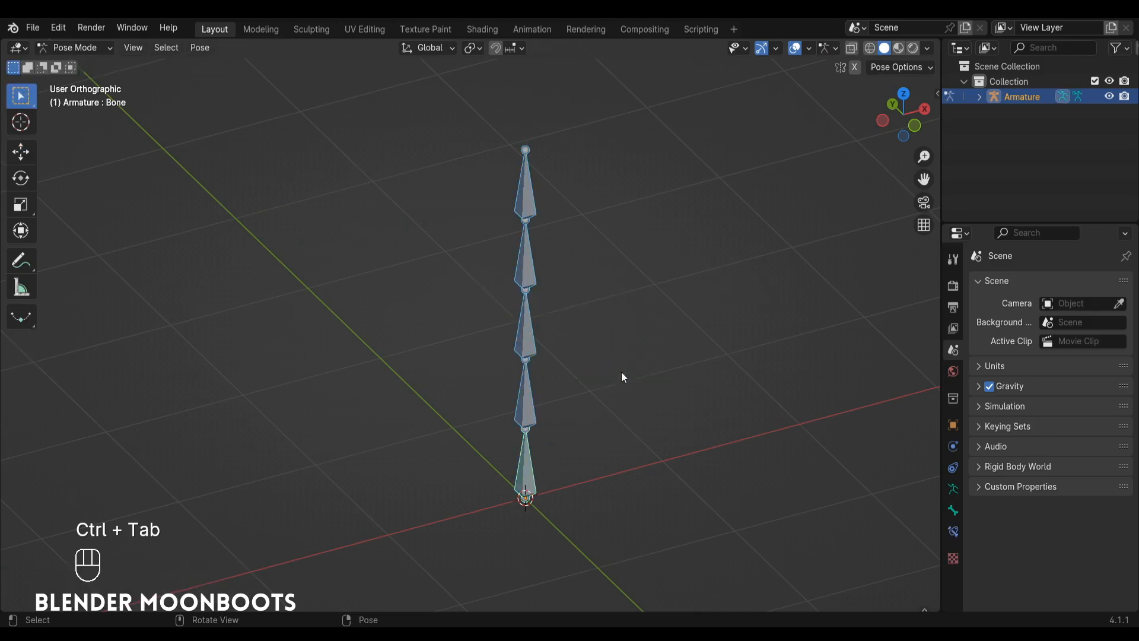
left_click_drag(613, 380, 591, 393, "ctrl+alt")
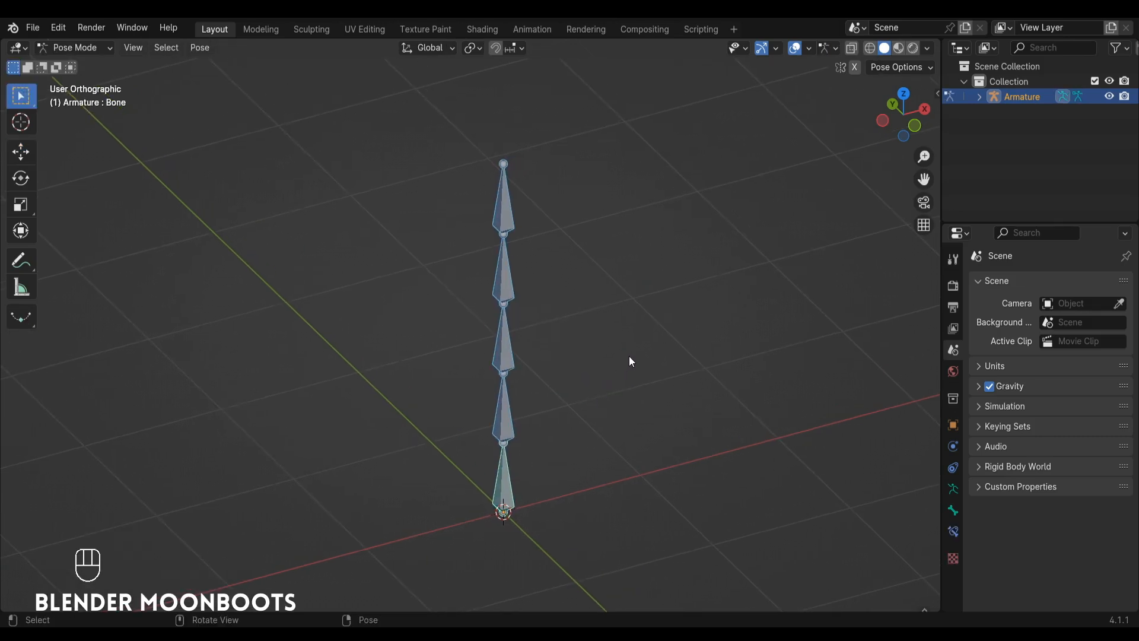
key("n")
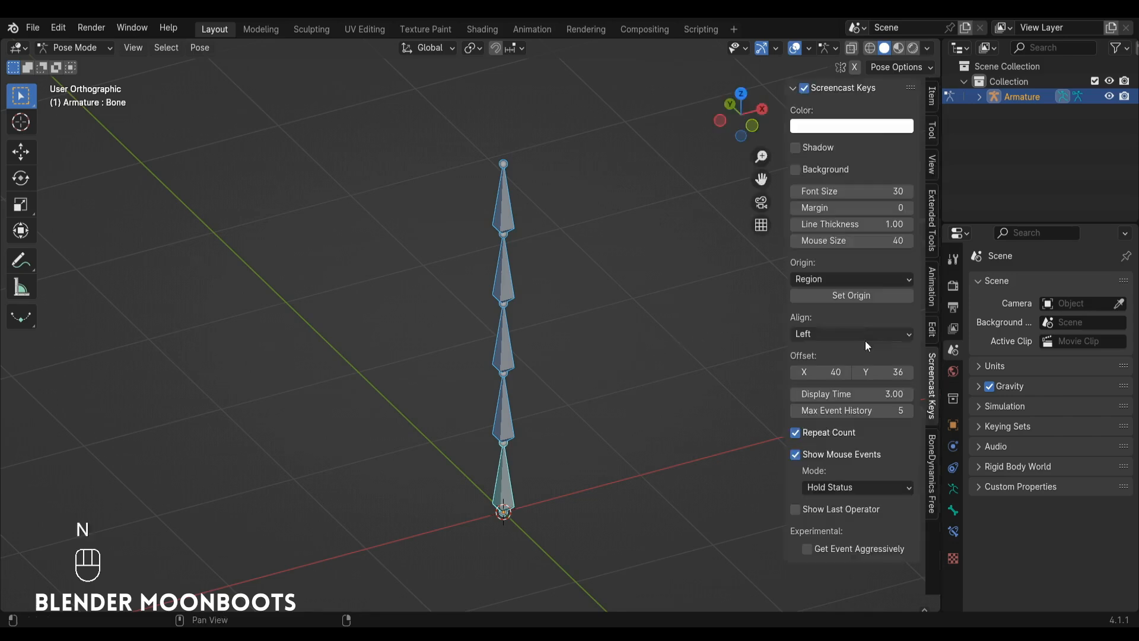
left_click(932, 454)
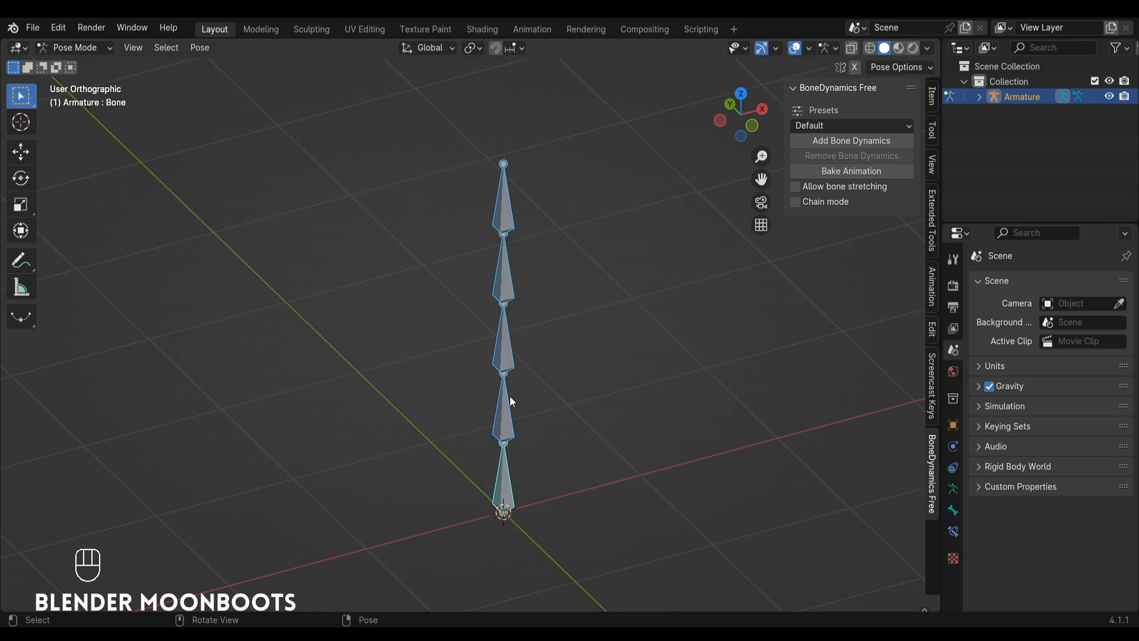
Select the bones of the chain from tip to root and add Bone Dynamics with the Default preset.
left_click(481, 205)
left_click(503, 237)
left_click(506, 264, "shift")
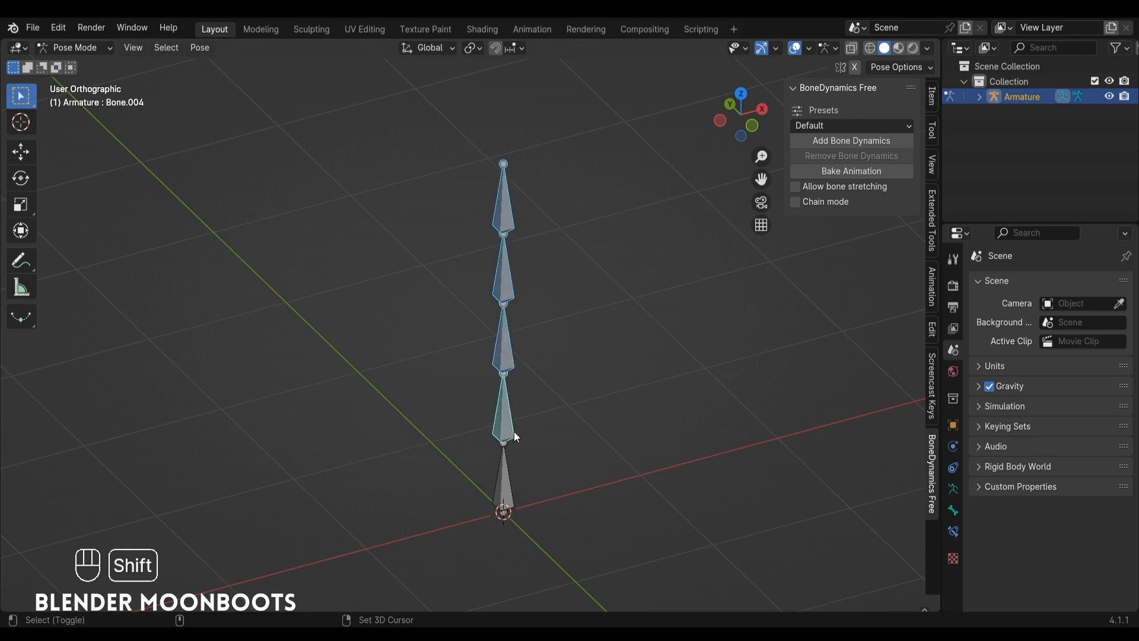
left_click(507, 499, "shift")
left_click_drag(518, 464, 530, 453, "alt")
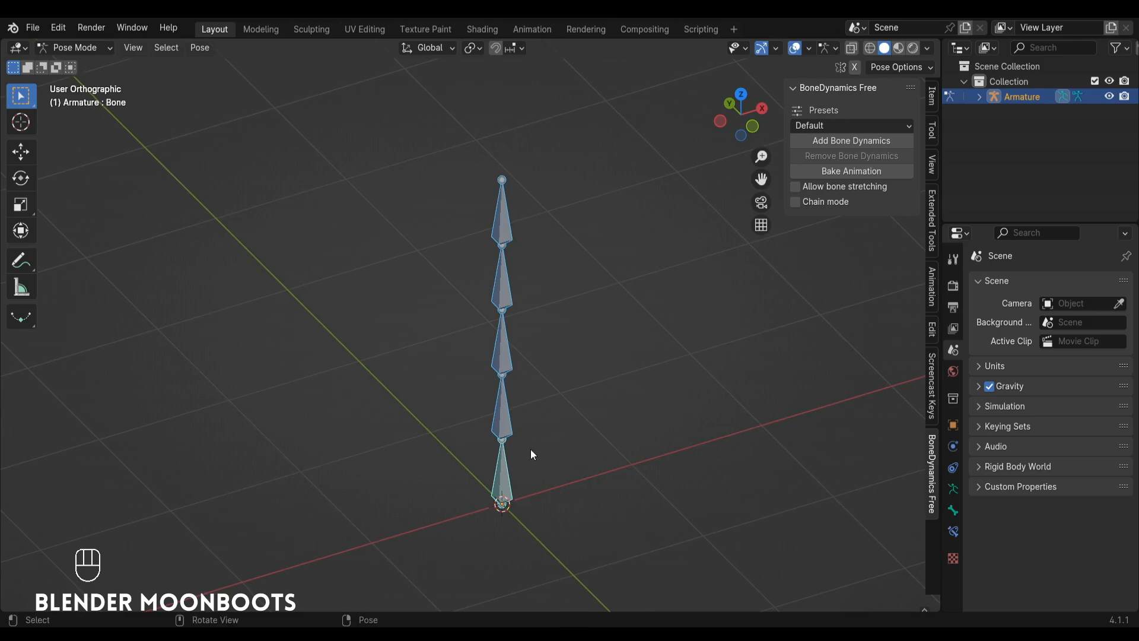
left_click(853, 143)
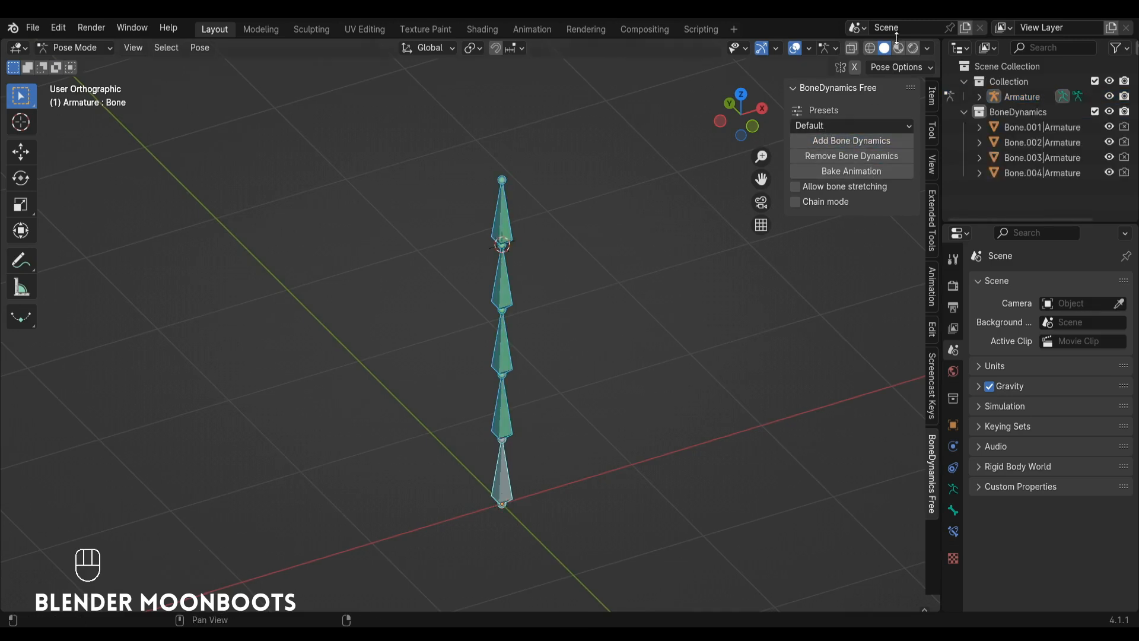
Split the 3D viewport into two stacked areas and turn the lower one into a Dope Sheet.
left_click_drag(935, 43, 883, 389)
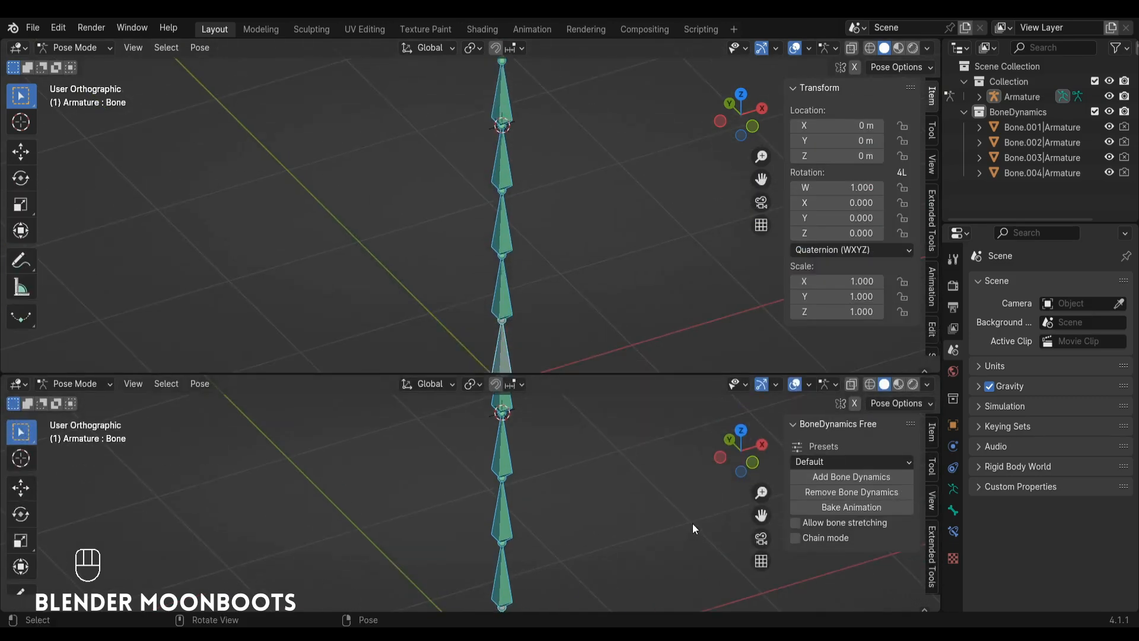
key("shift+F12")
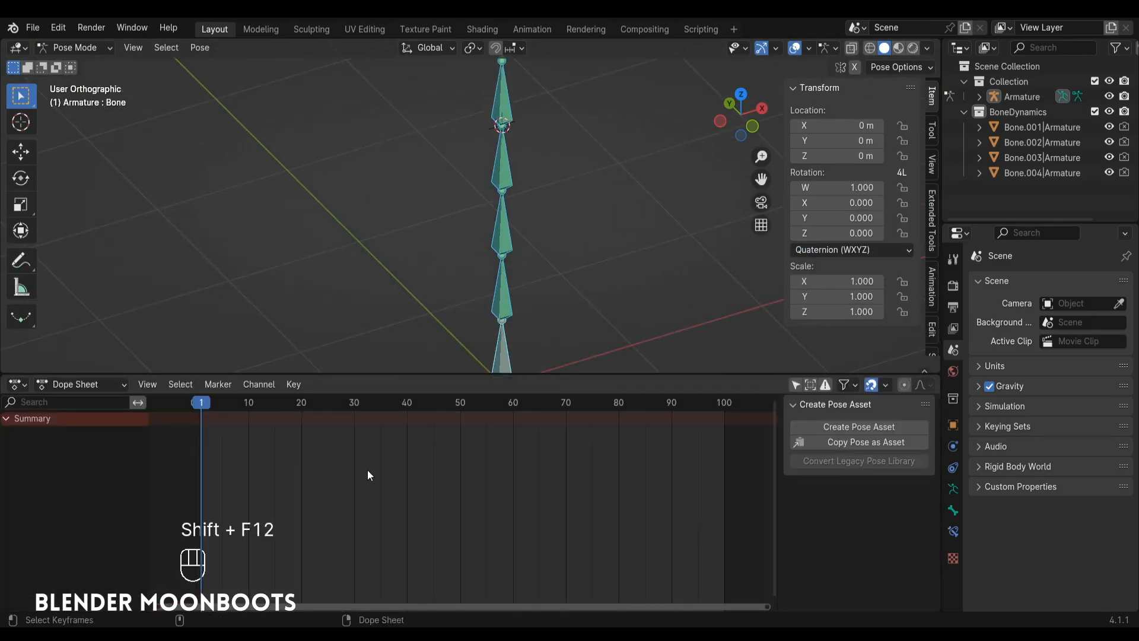
Select the chain's root bone with the Move tool active and insert a keyframe at frame 1.
left_click_drag(538, 296, 456, 297, "alt+shift")
key("shift+space")
left_click(489, 312)
left_click(467, 299)
key("i")
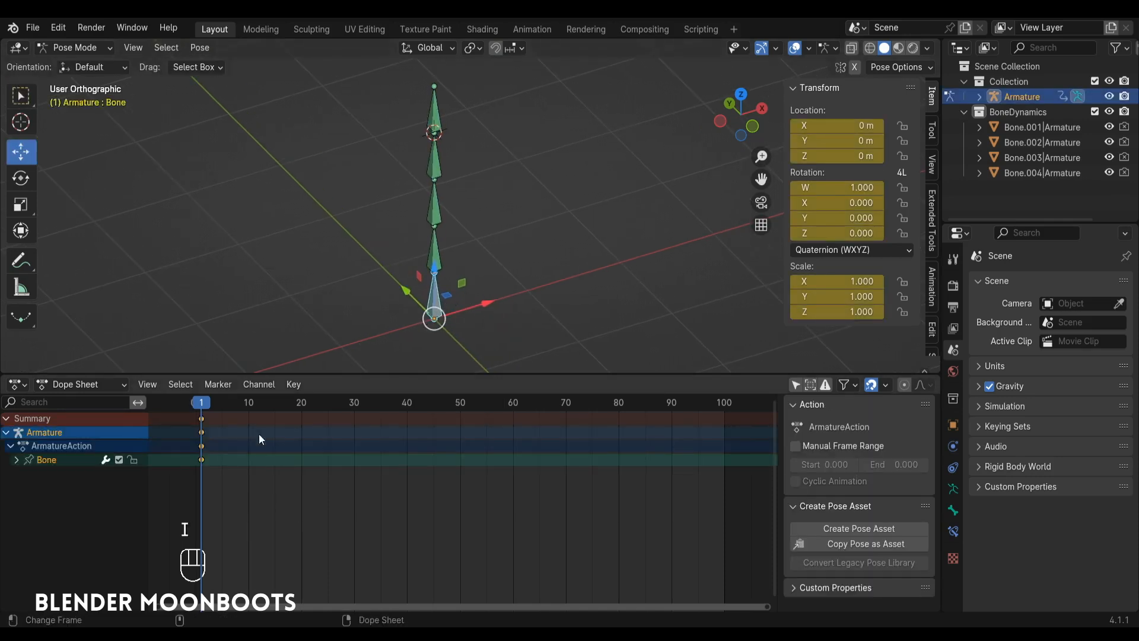
Keyframe the root bone moved about 1.22 m along X at frame 20, and copy its frame 1 key to frame 40.
left_click_drag(213, 408, 301, 403)
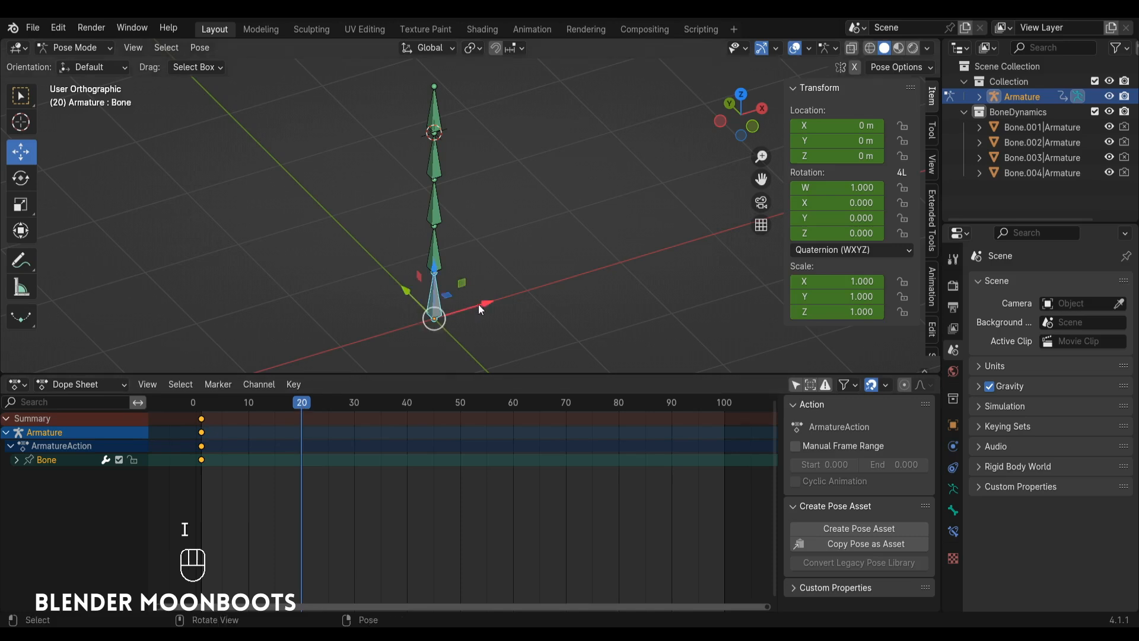
left_click_drag(478, 304, 601, 257)
key("i")
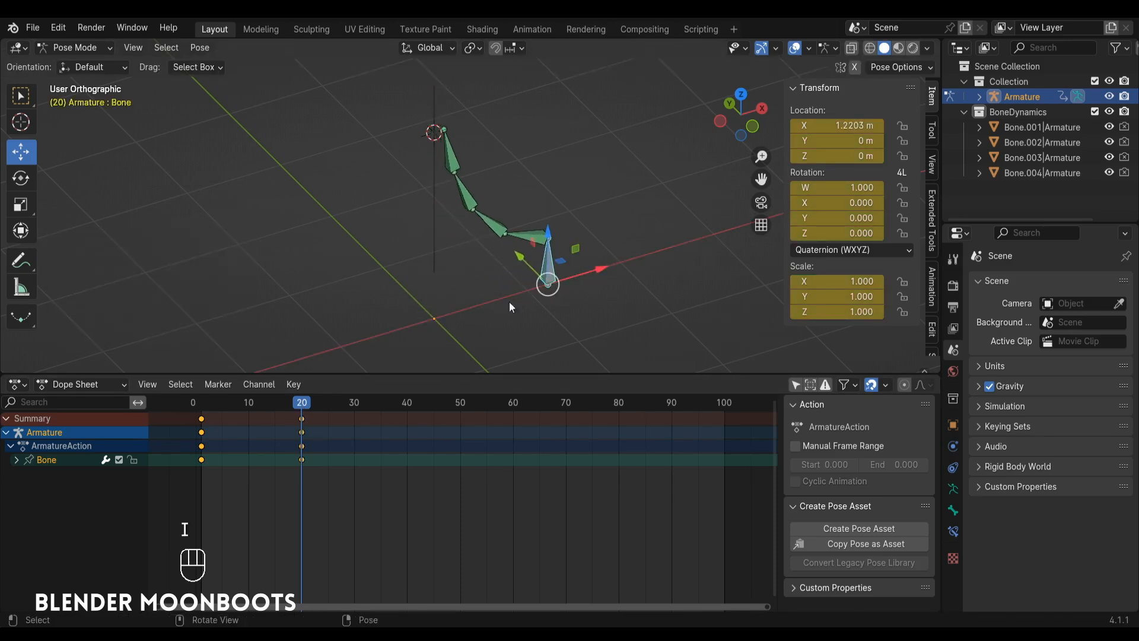
left_click(202, 418)
key("shift+d")
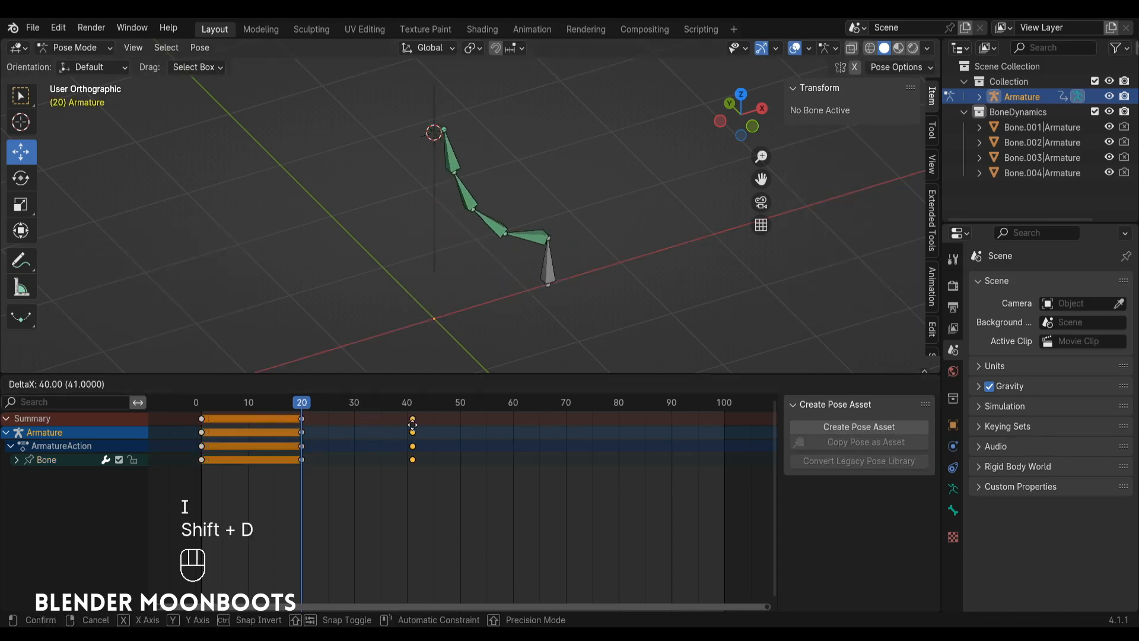
left_click(409, 425)
Move back near the start of the timeline and play the animation to preview the chain's motion.
left_click_drag(304, 405, 205, 406)
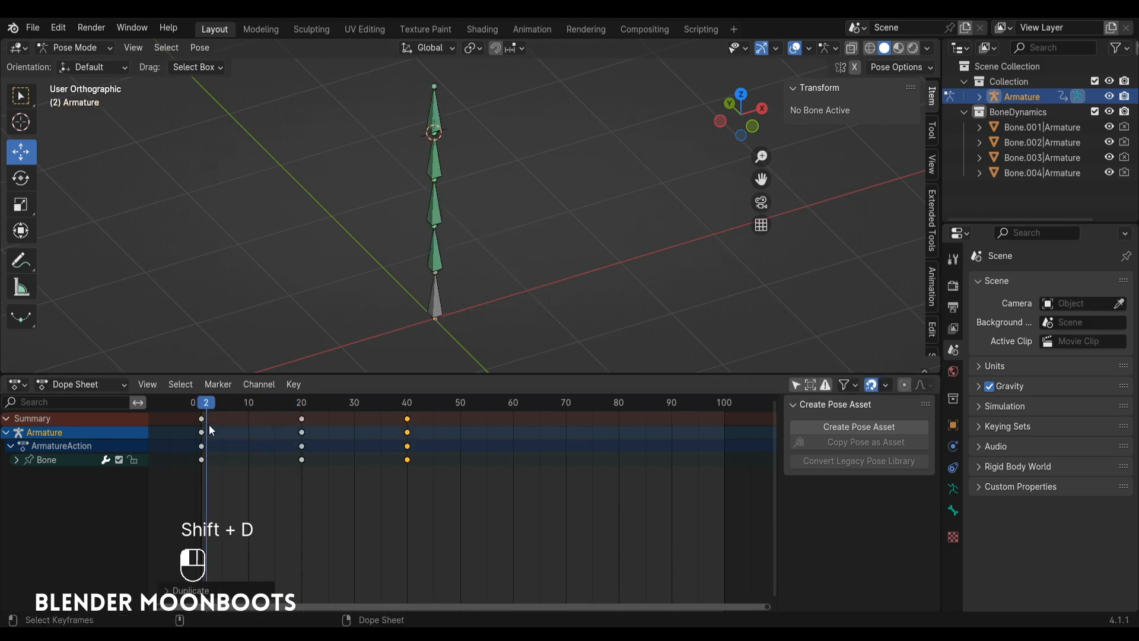
key("space")
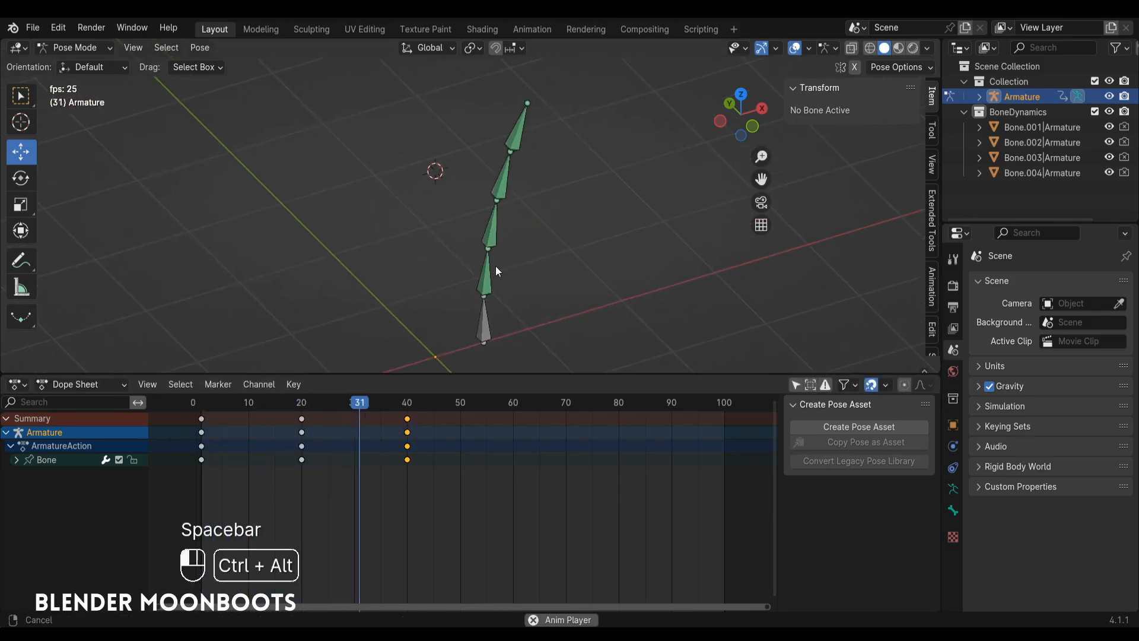
key("space")
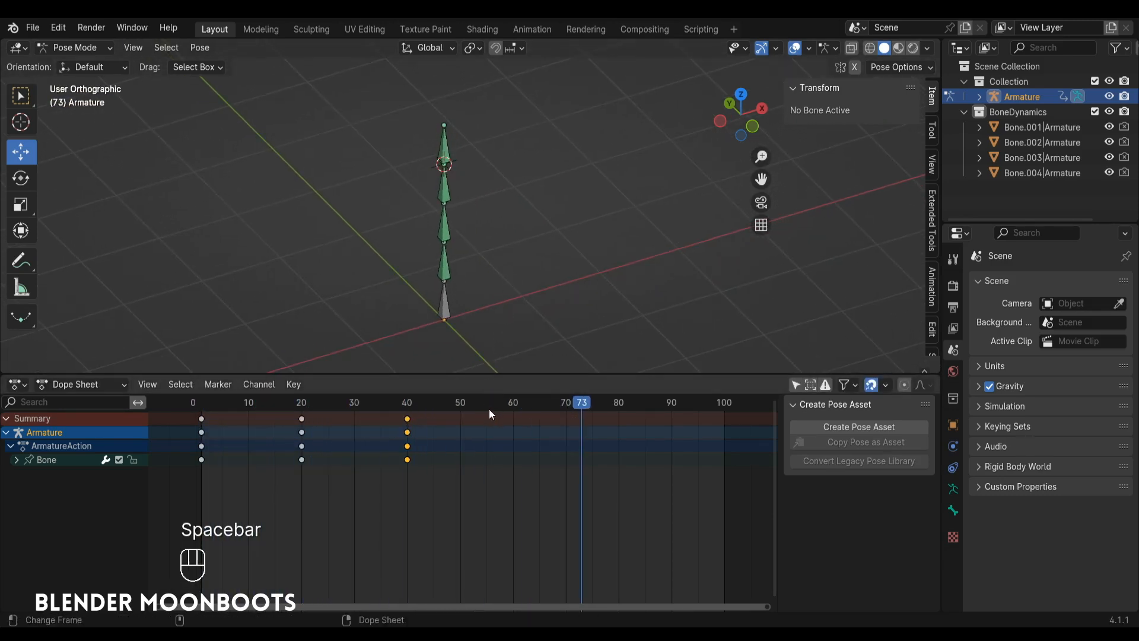
Set the animation's end frame to 60, preview the shorter loop, and return to frame 1.
left_click_drag(502, 405, 515, 404)
key("alt+e")
key("space")
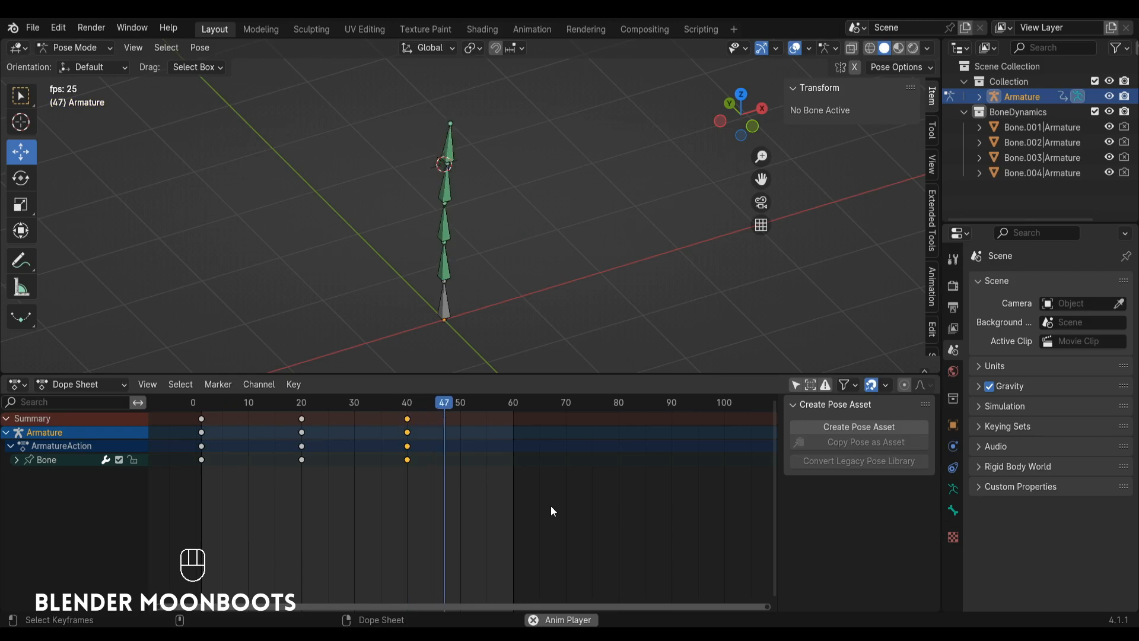
key("space")
left_click_drag(255, 408, 202, 415)
Select all five bones from tip to root and remove their Bone Dynamics.
middle_click_drag(410, 229, 418, 232, "shift")
left_click(452, 159)
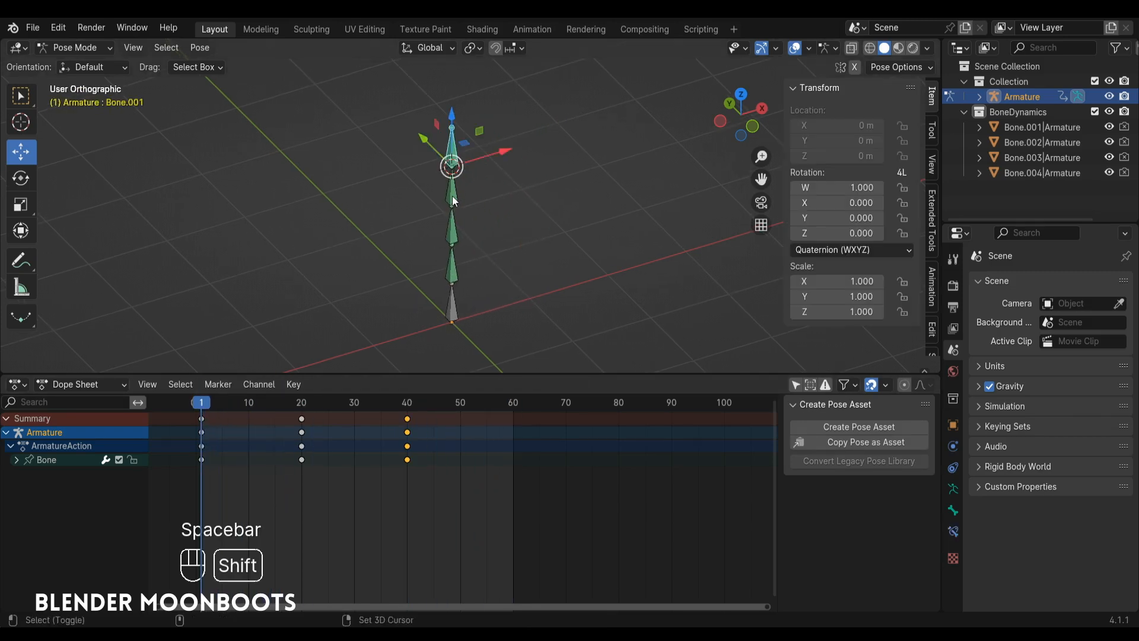
left_click(452, 196, "shift")
left_click(455, 234, "shift")
left_click(453, 275, "shift")
left_click(454, 312, "shift")
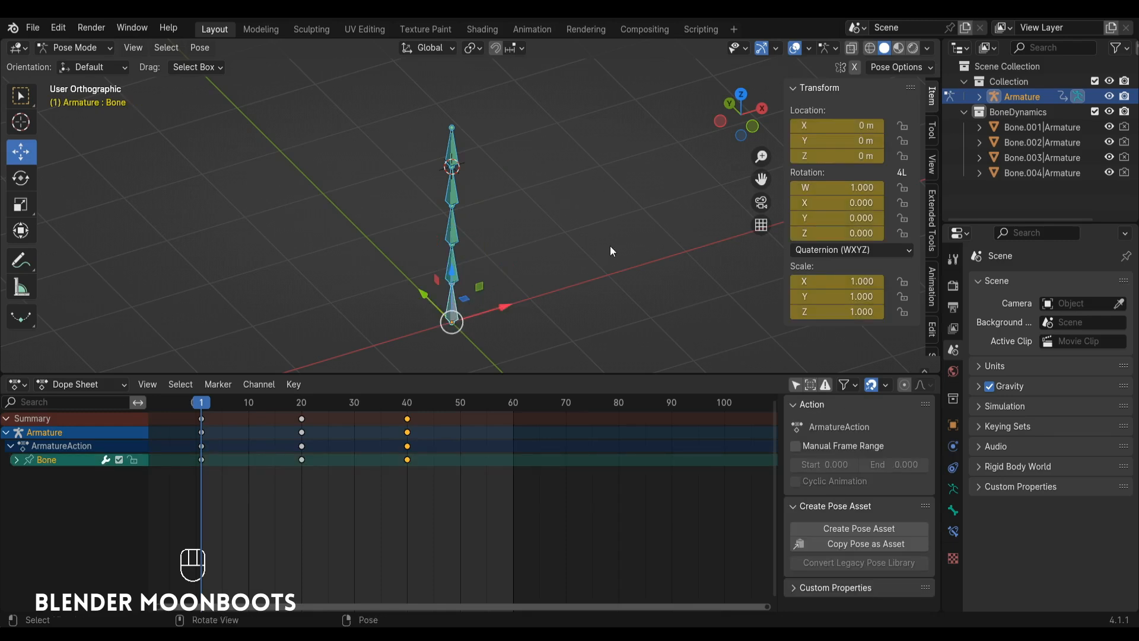
middle_click_drag(610, 246, 649, 249, "ctrl+alt")
scroll(934, 279, "down", 4)
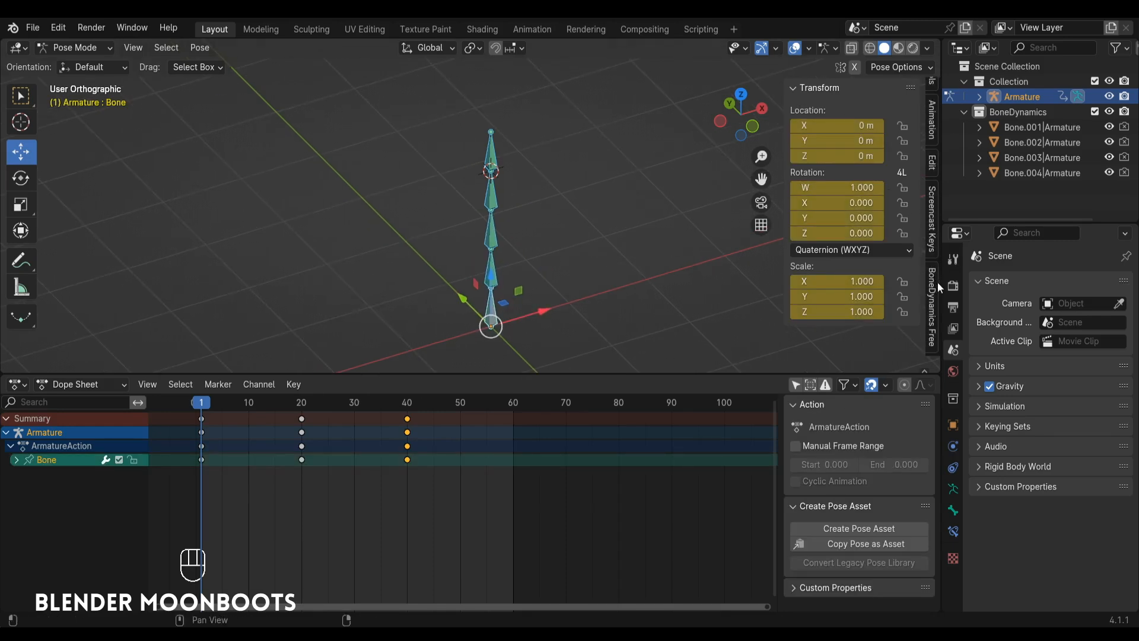
left_click(934, 298)
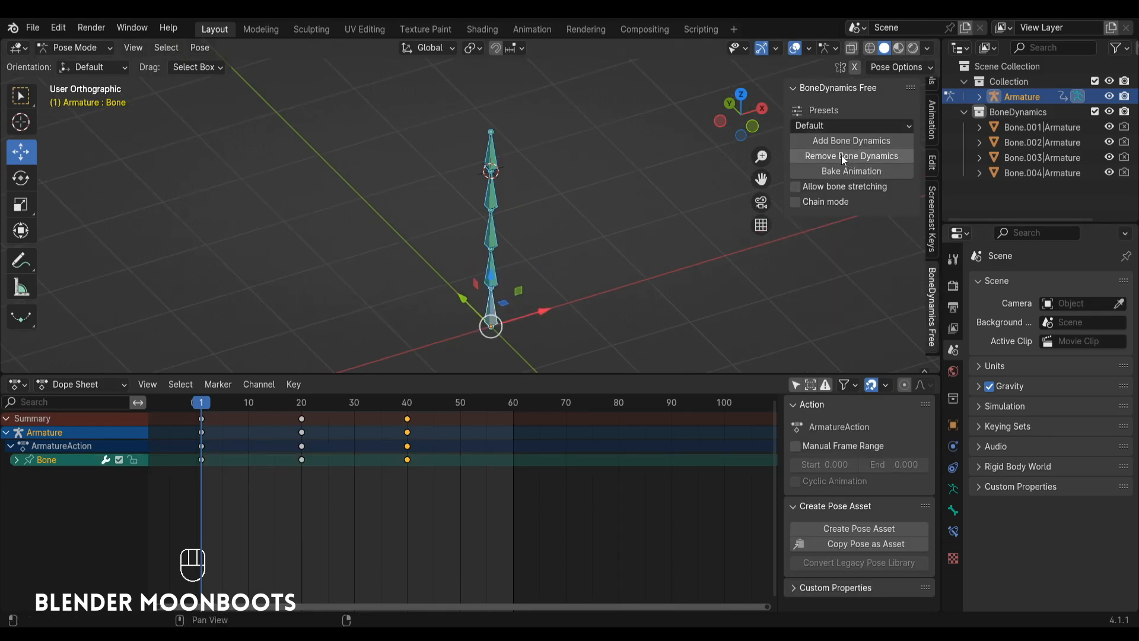
left_click(871, 156)
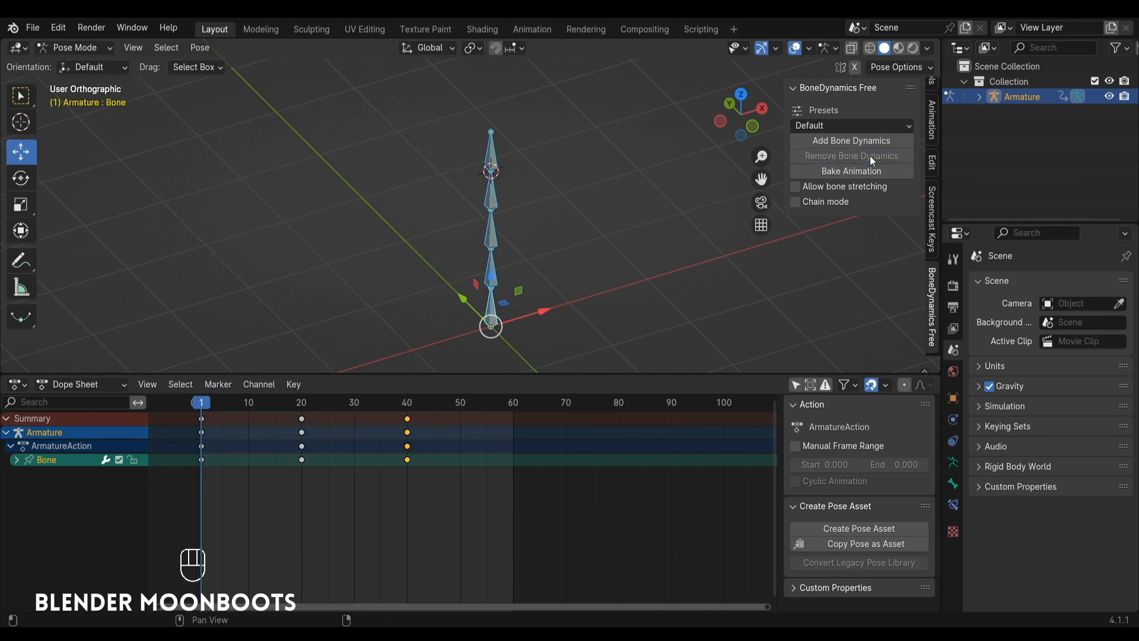
Add Bone Dynamics to the selected bones with the Organic preset and play the animation to test it.
left_click(856, 126)
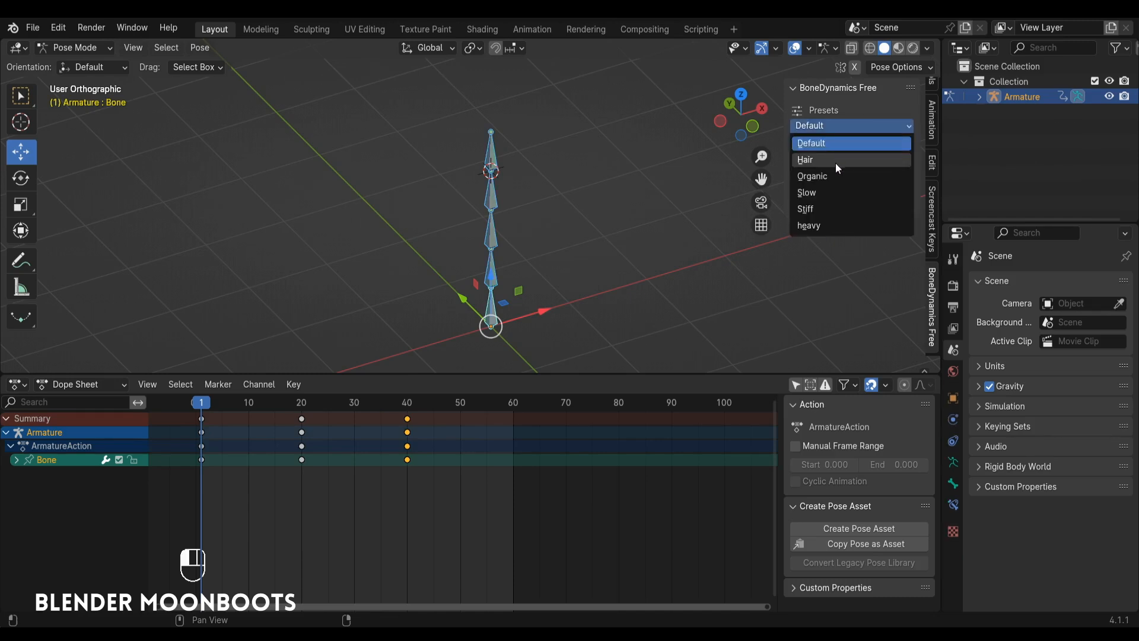
left_click(848, 176)
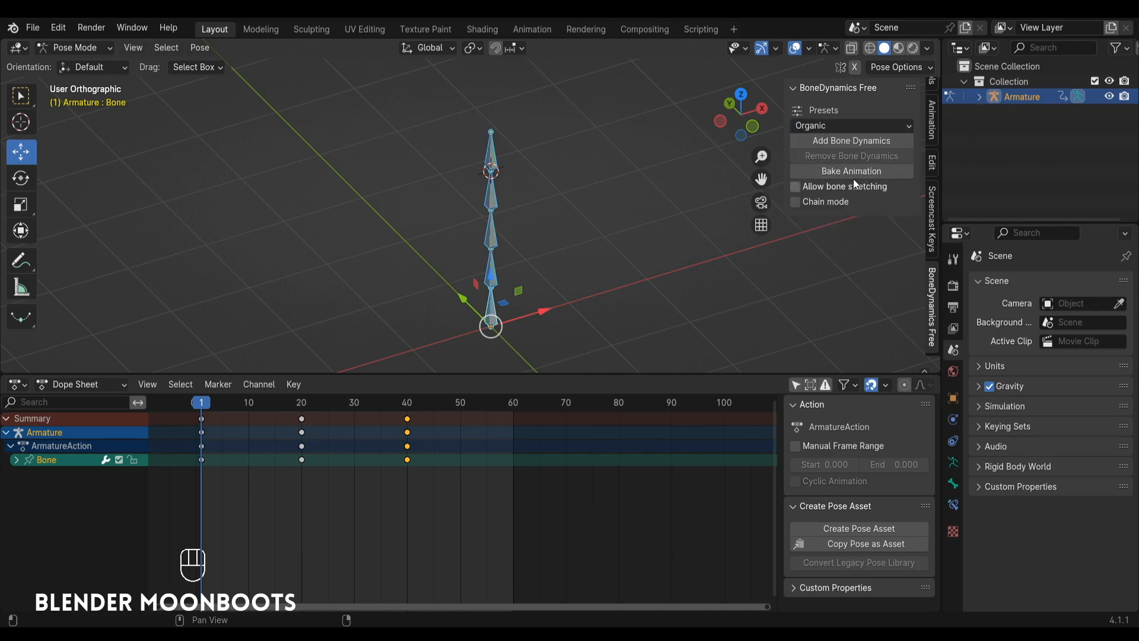
left_click(855, 140)
key("space")
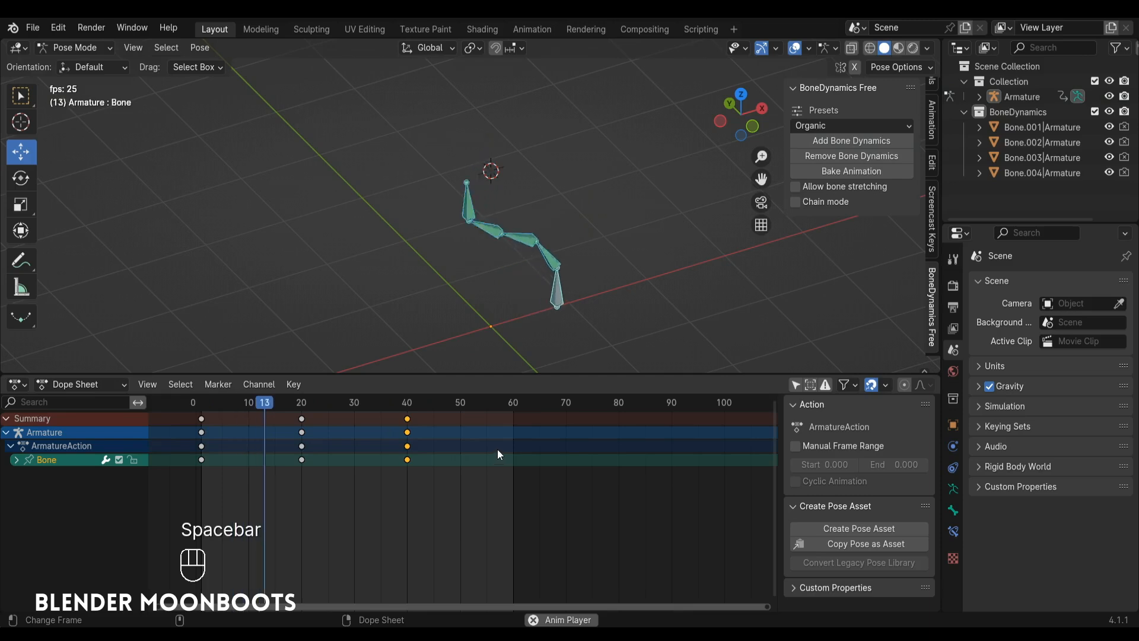
key("space")
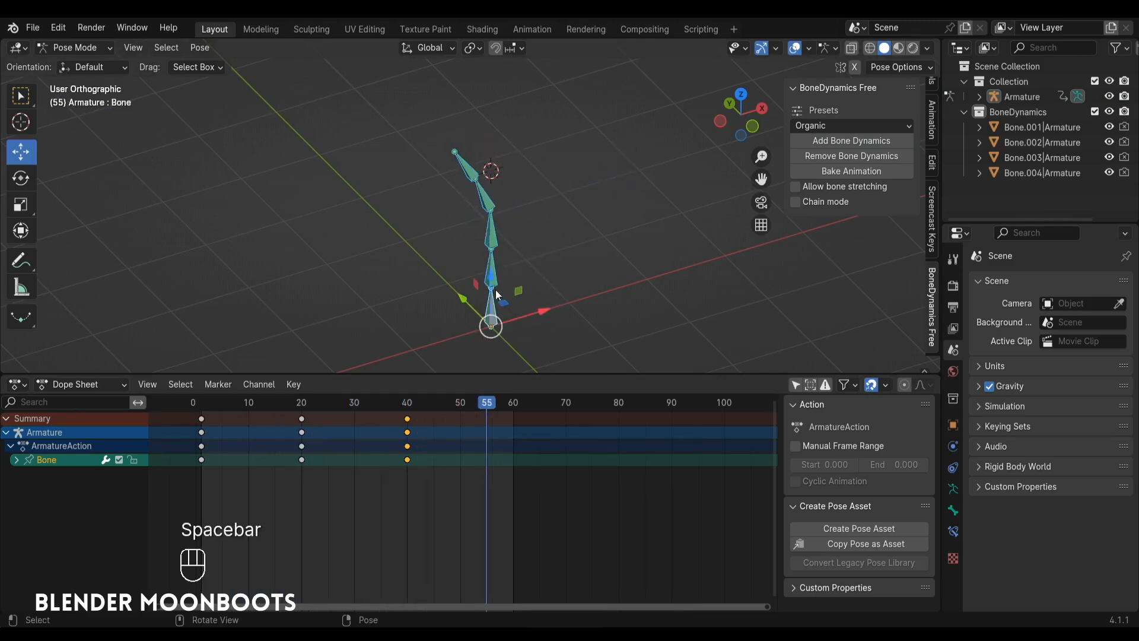
Set the BoneDynamics constraint's Influence to 0.500 on Bone.004, widening the properties area to read its fields.
left_click(499, 285)
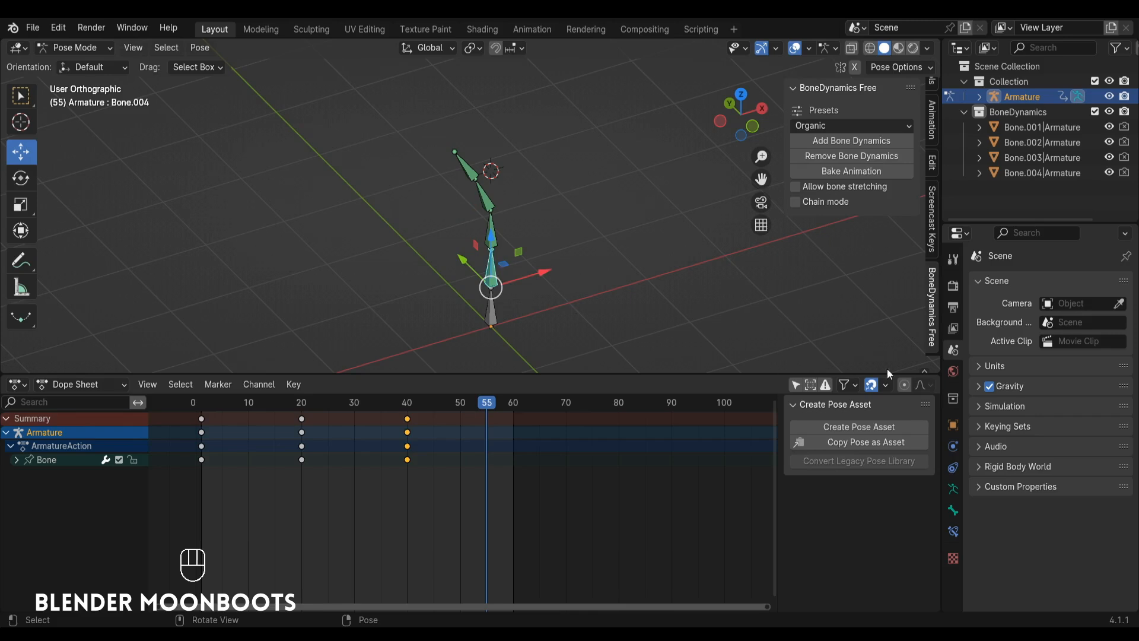
left_click(953, 532)
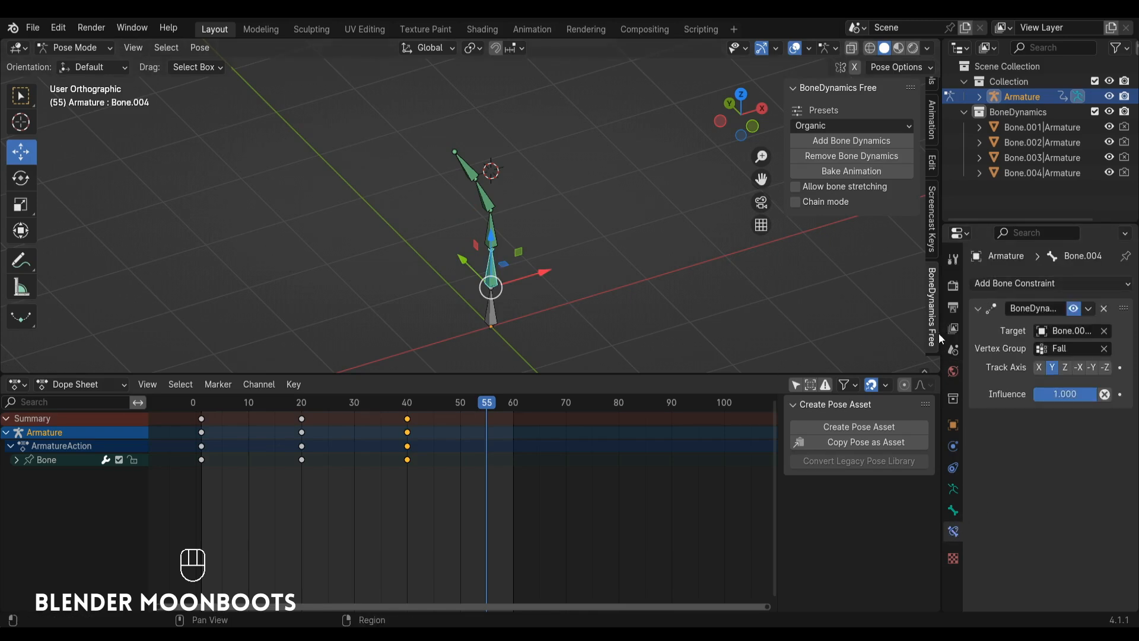
left_click_drag(941, 333, 904, 325)
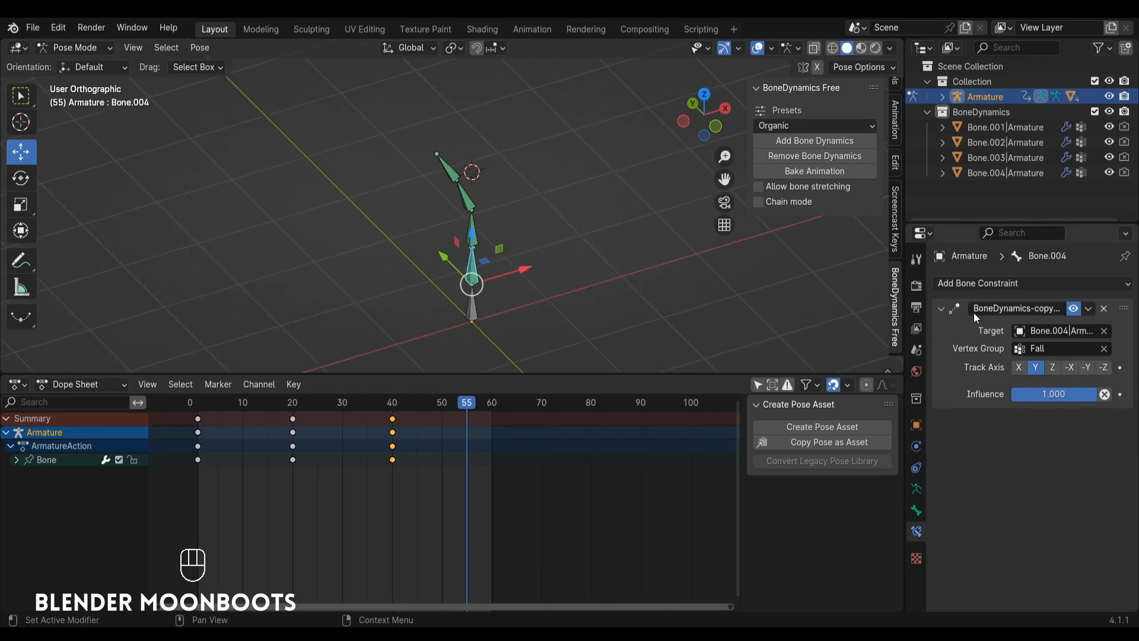
left_click_drag(1067, 393, 1009, 405, "ctrl")
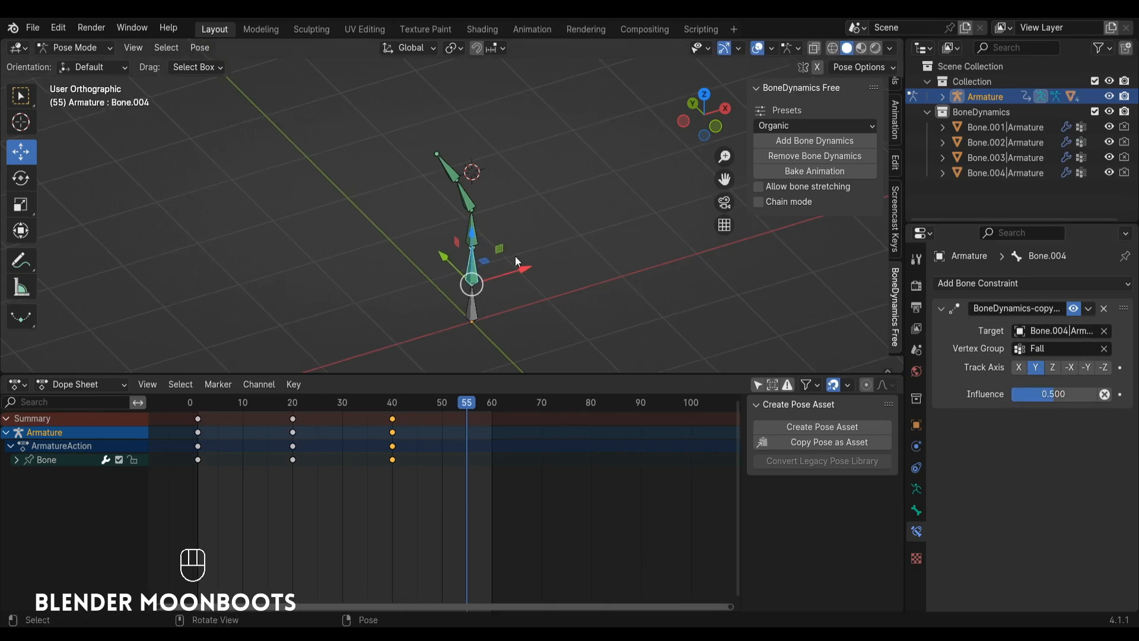
Set the BoneDynamics constraint's Influence to 0.5 on Bone.003 and Bone.002.
left_click(470, 246)
left_click(1056, 393, "ctrl")
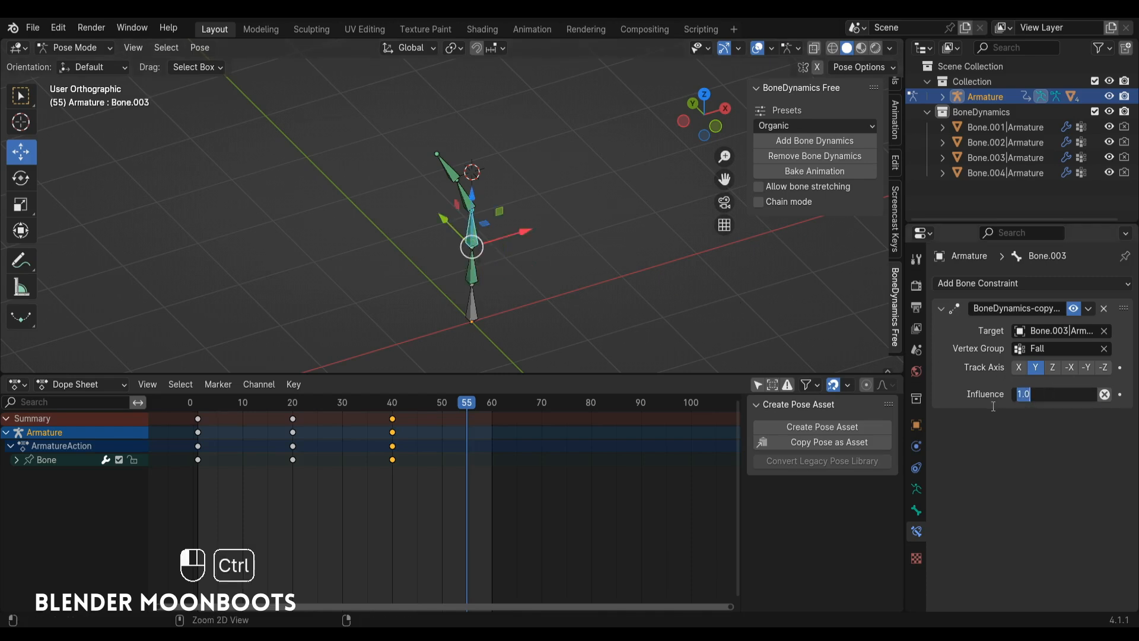
type("0.5")
key("Return")
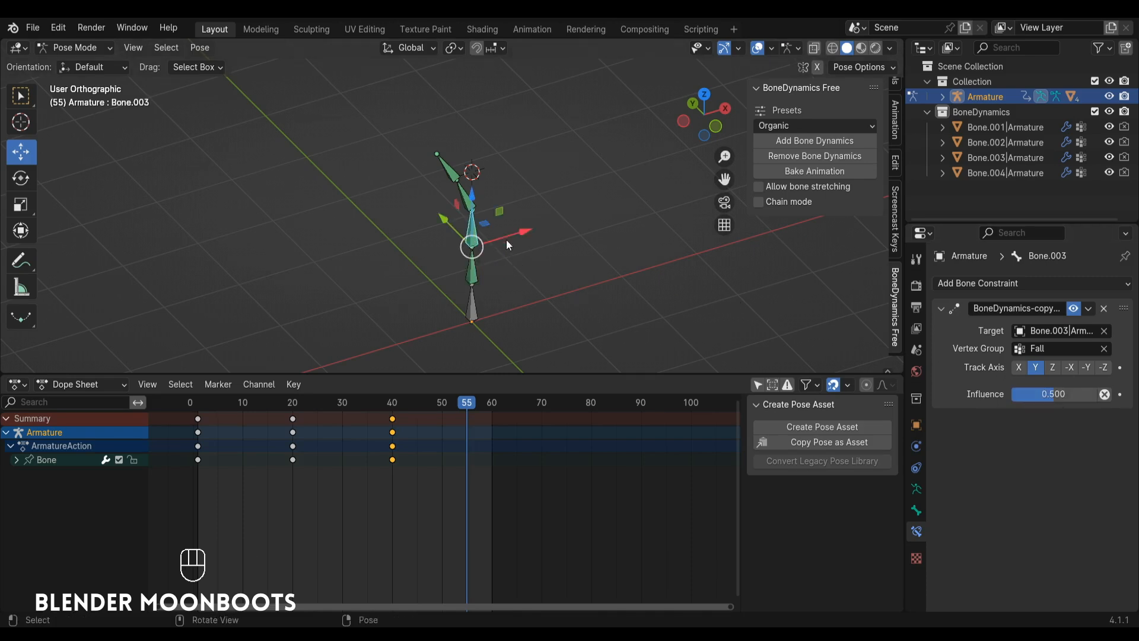
left_click(465, 197)
left_click_drag(1055, 394, 1004, 408, "ctrl")
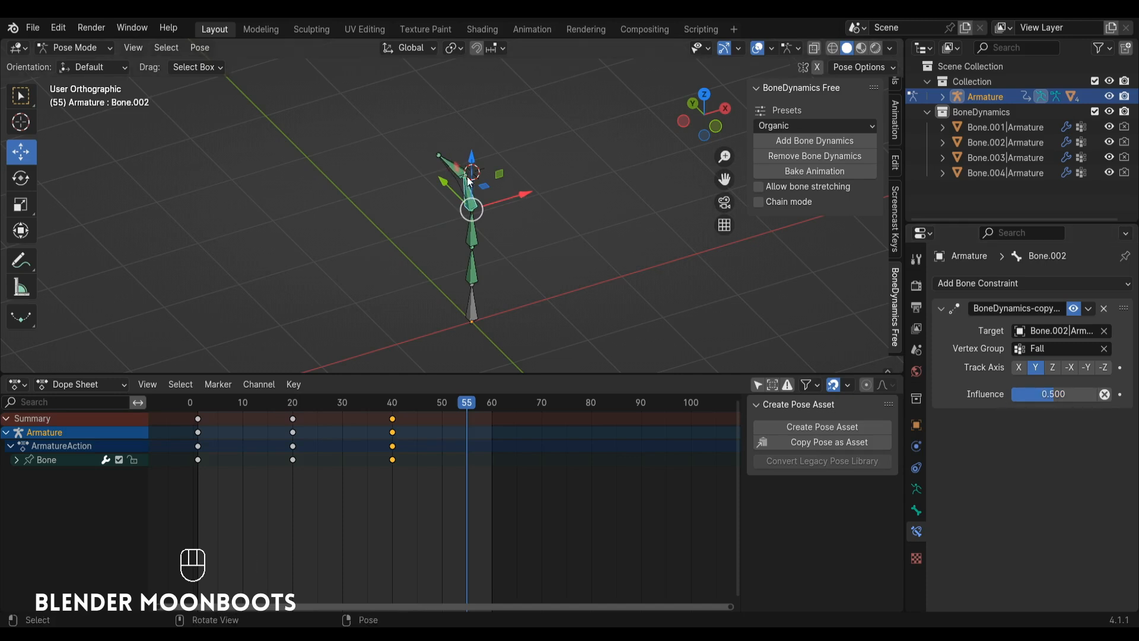
Select Bone.004, play the animation from frame 1 to check the reduced influence, and return to frame 1.
left_click(472, 256)
left_click(197, 407)
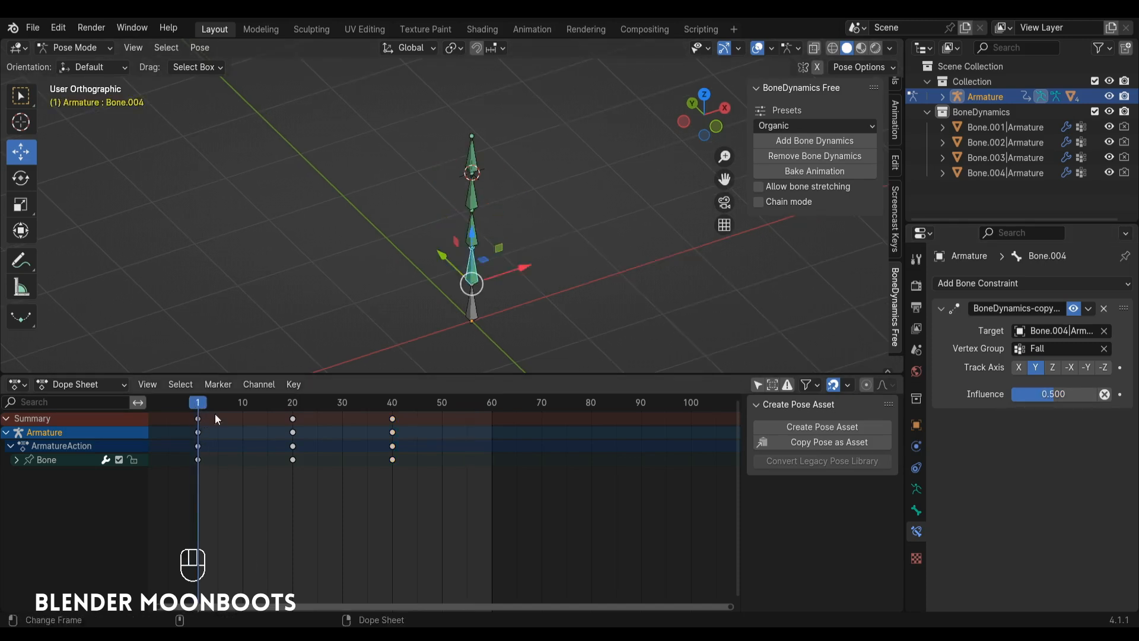
key("space")
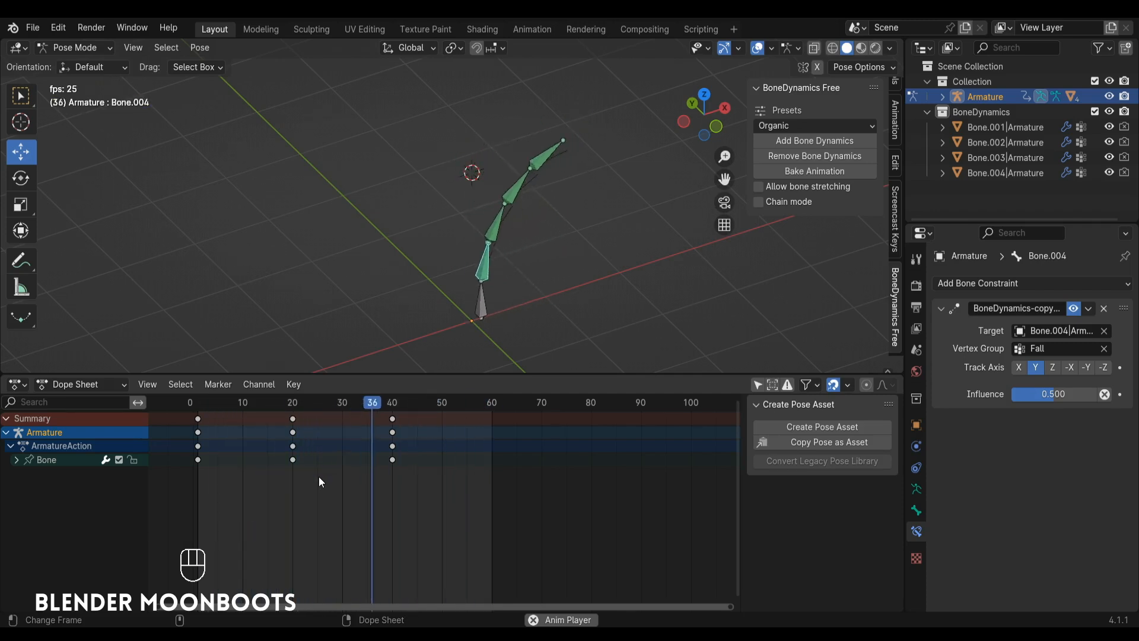
key("space")
left_click(200, 408)
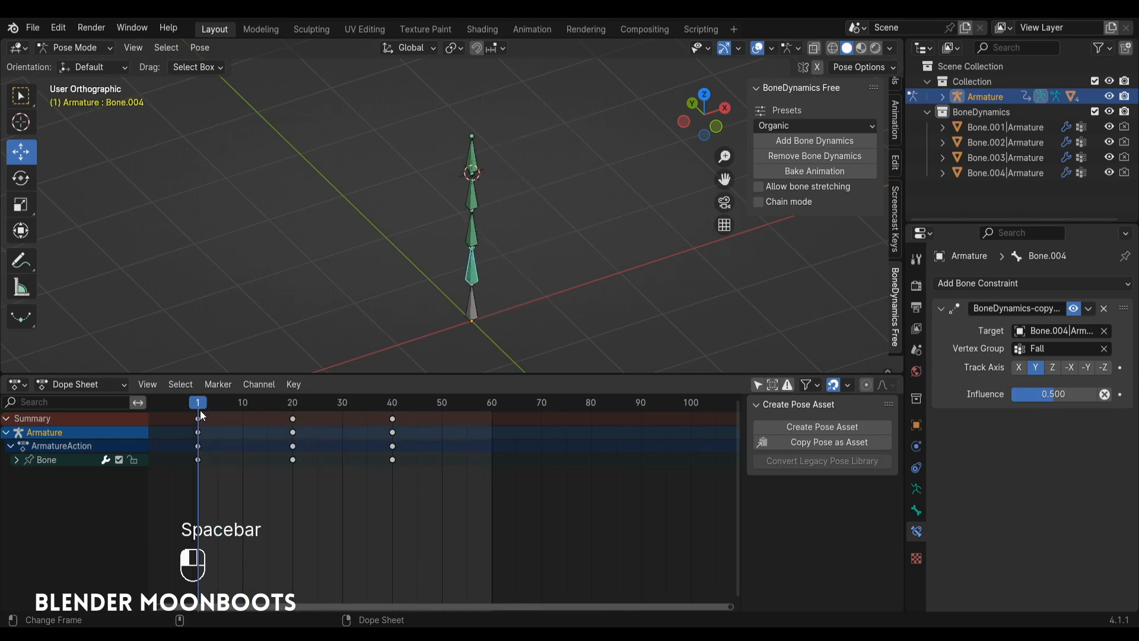
Select all bones and bake their animation with constraints and physics objects cleared.
key("a")
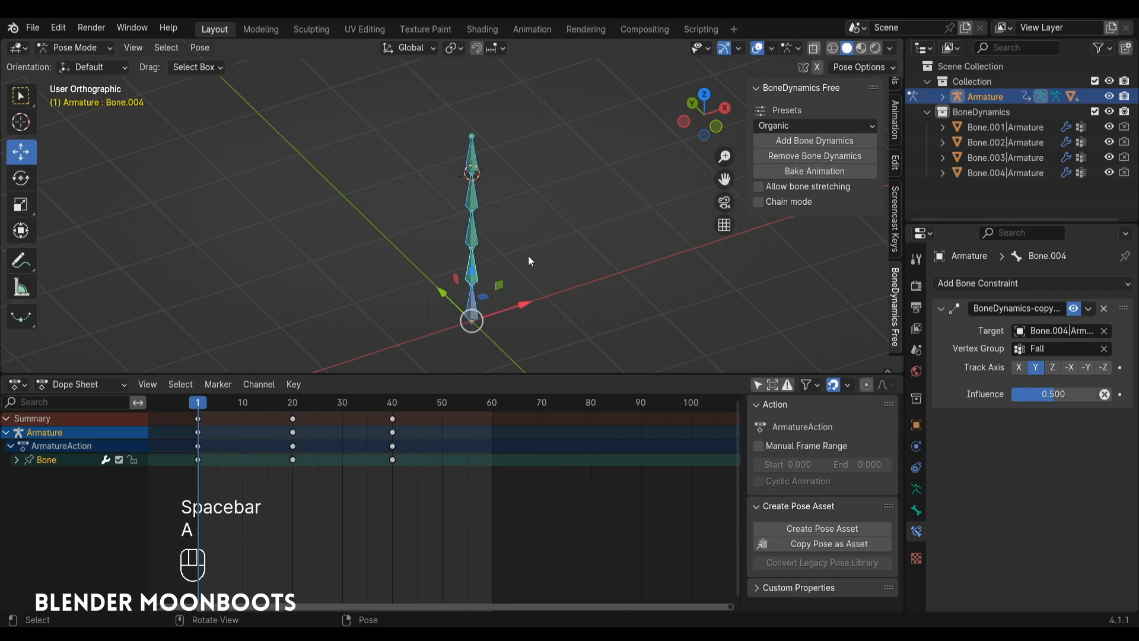
left_click(808, 170)
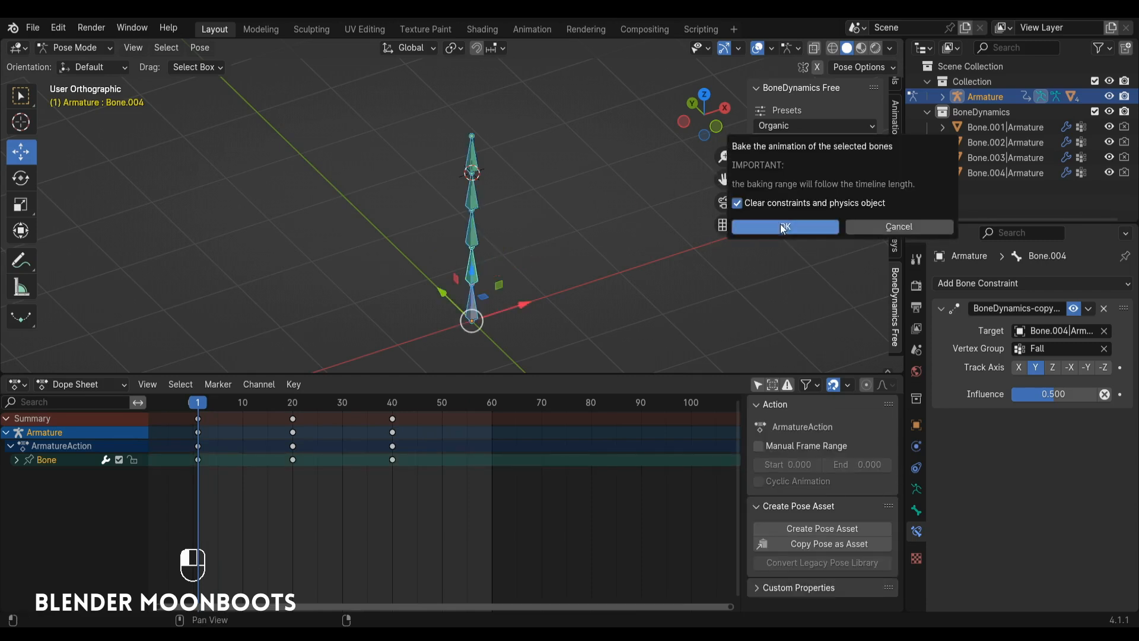
left_click(781, 225)
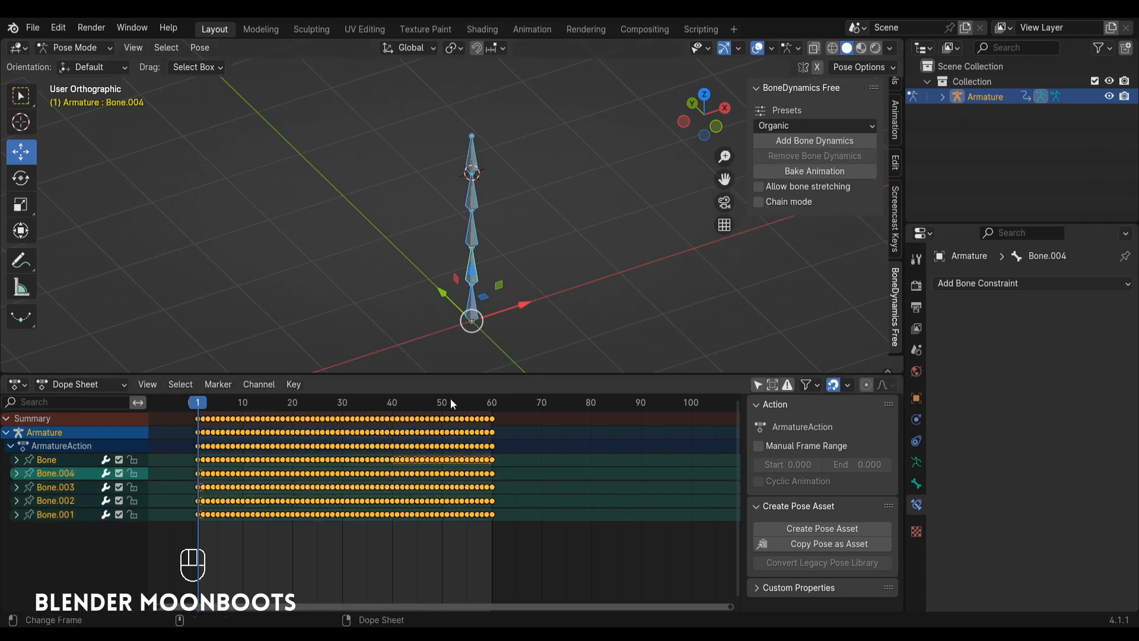
Play the baked animation, select Bone.003 to inspect its keyframes, and replay from frame 1.
key("space")
key("space")
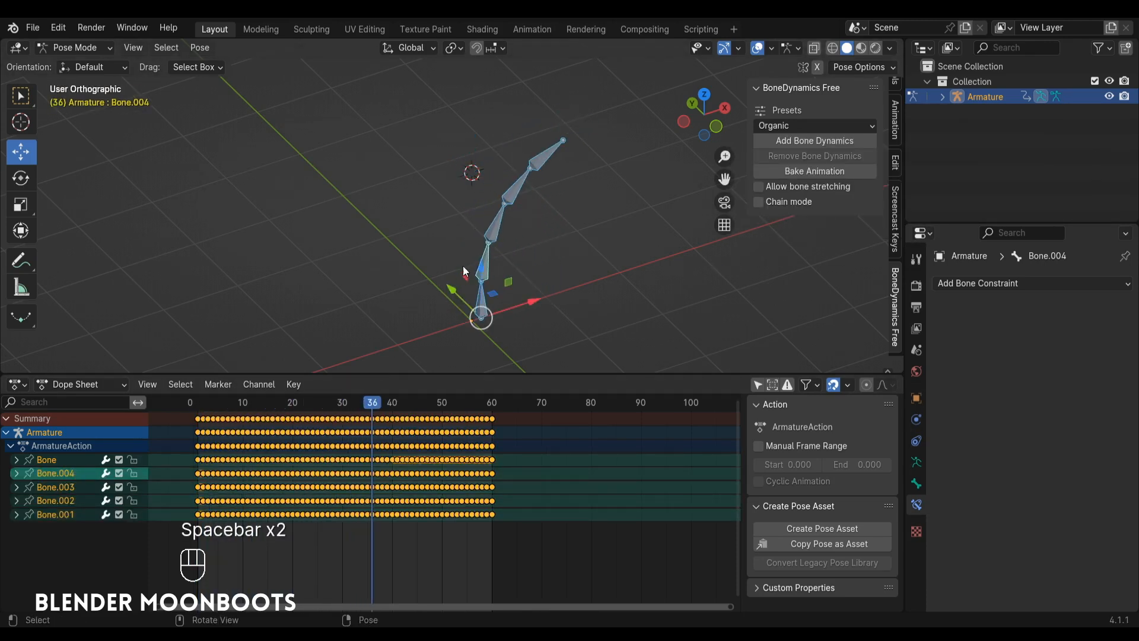
left_click(483, 236)
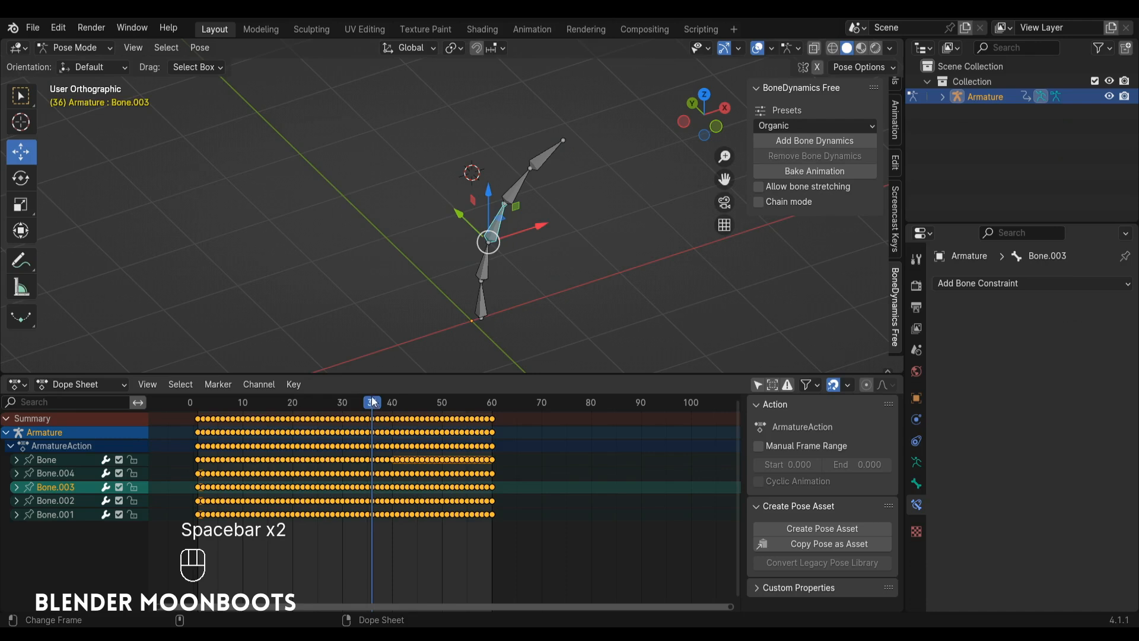
left_click_drag(372, 402, 198, 451)
key("space")
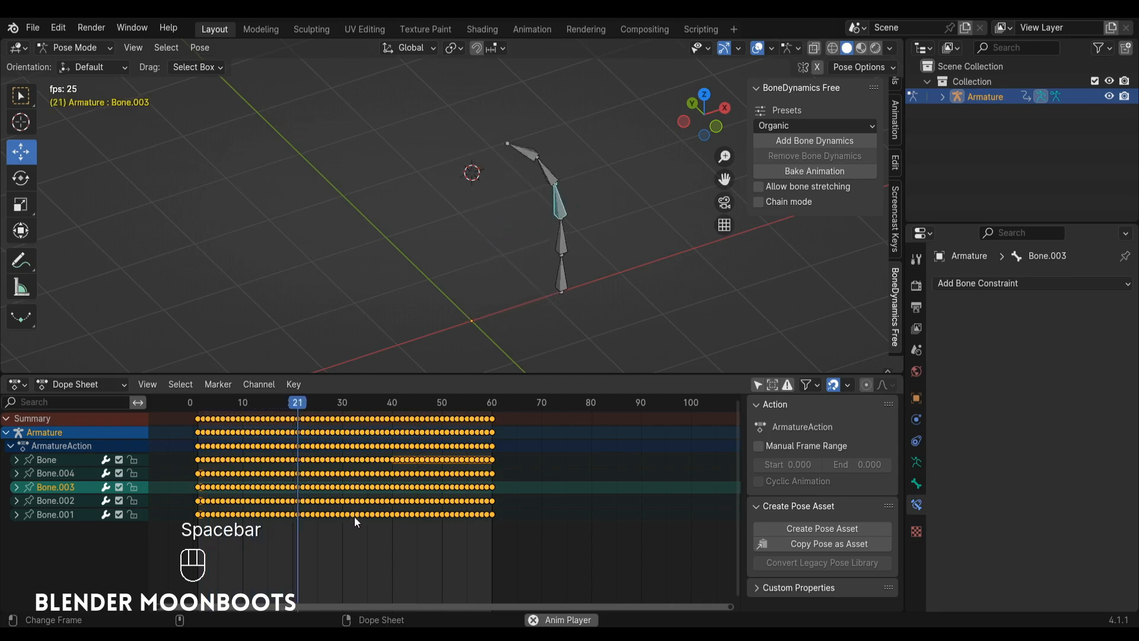
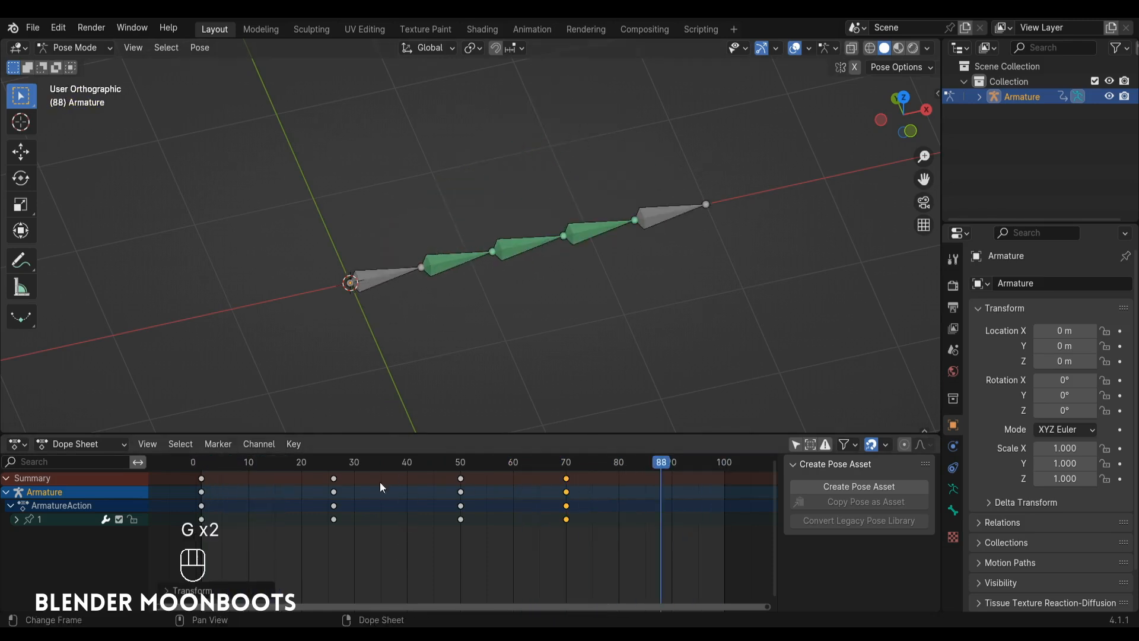
Return to frame 1 and play the bone chain's animation.
left_click(198, 468)
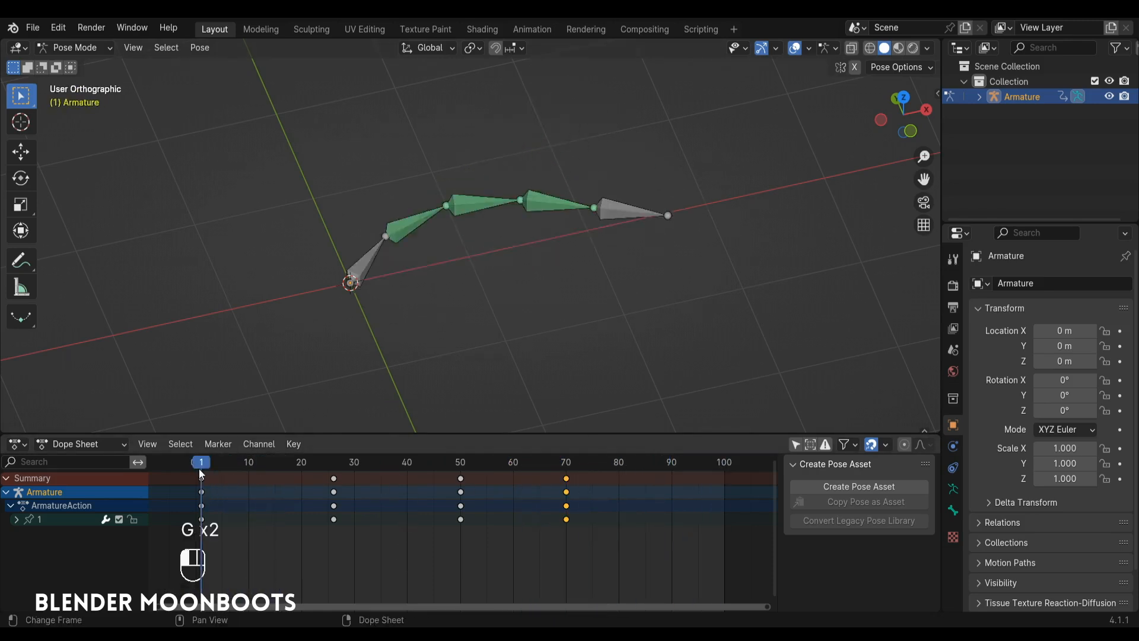
key("space")
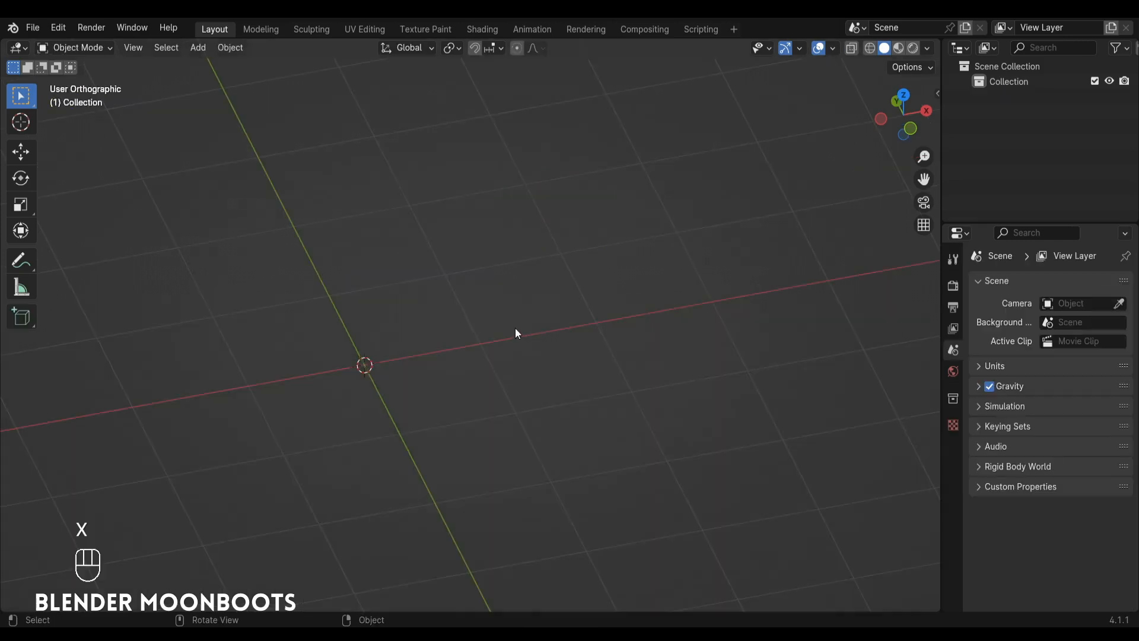
Add an armature in front view and move the bone's tip 3 m in X and -1 m in Z, laying it along the X axis.
key("KP_1")
key("shift+a")
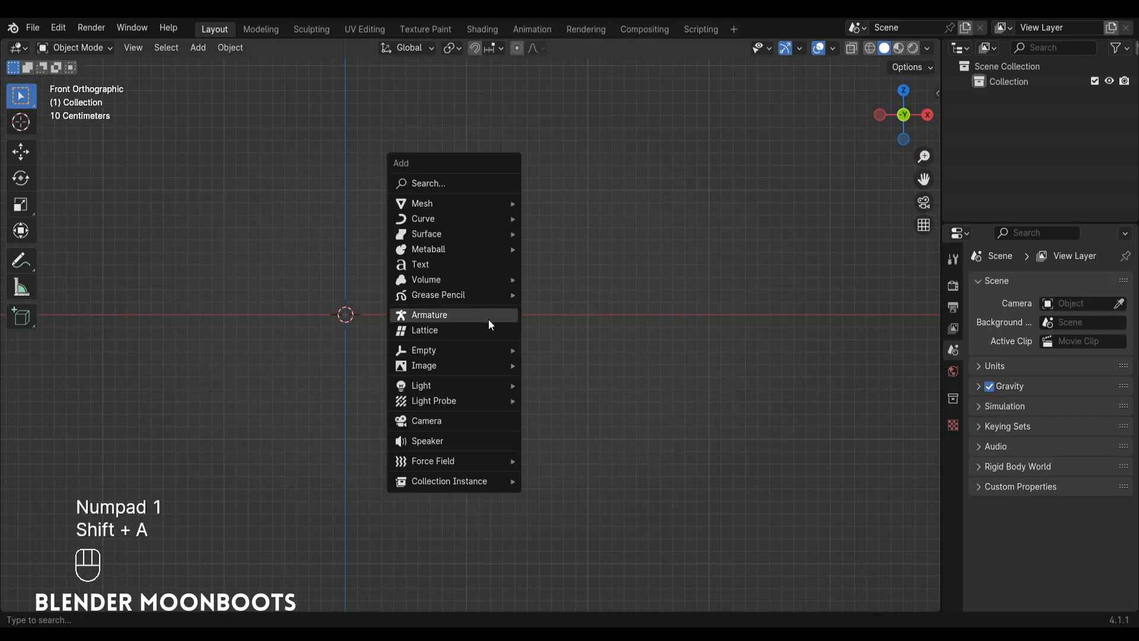
left_click(480, 321)
middle_click_drag(479, 318, 518, 358, "ctrl+alt")
key("Tab")
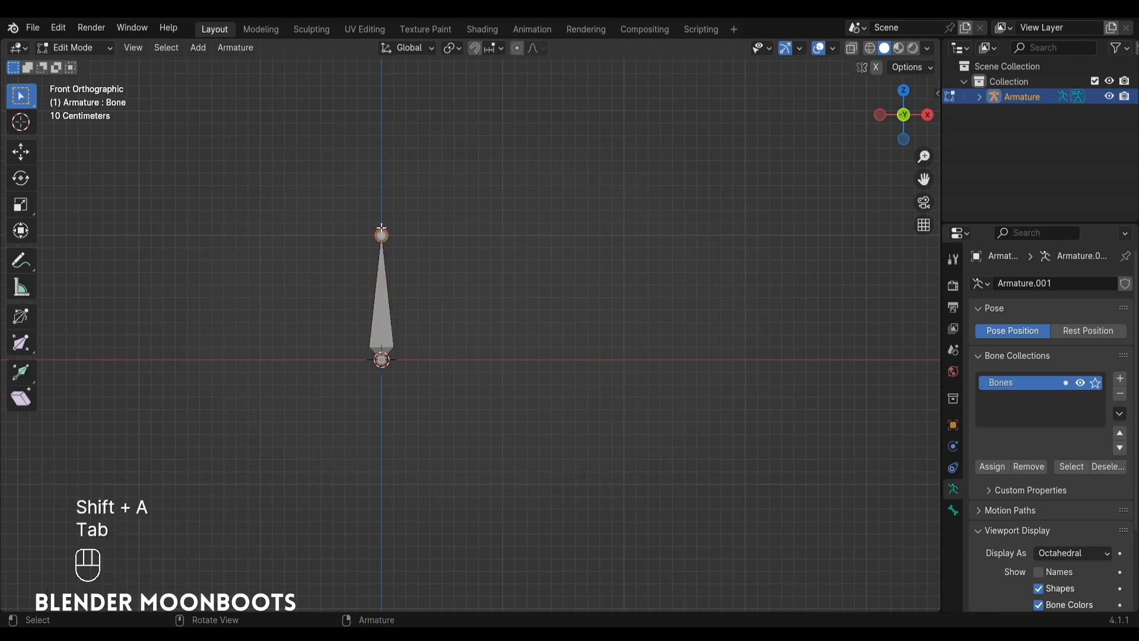
key("g")
key("ctrl")
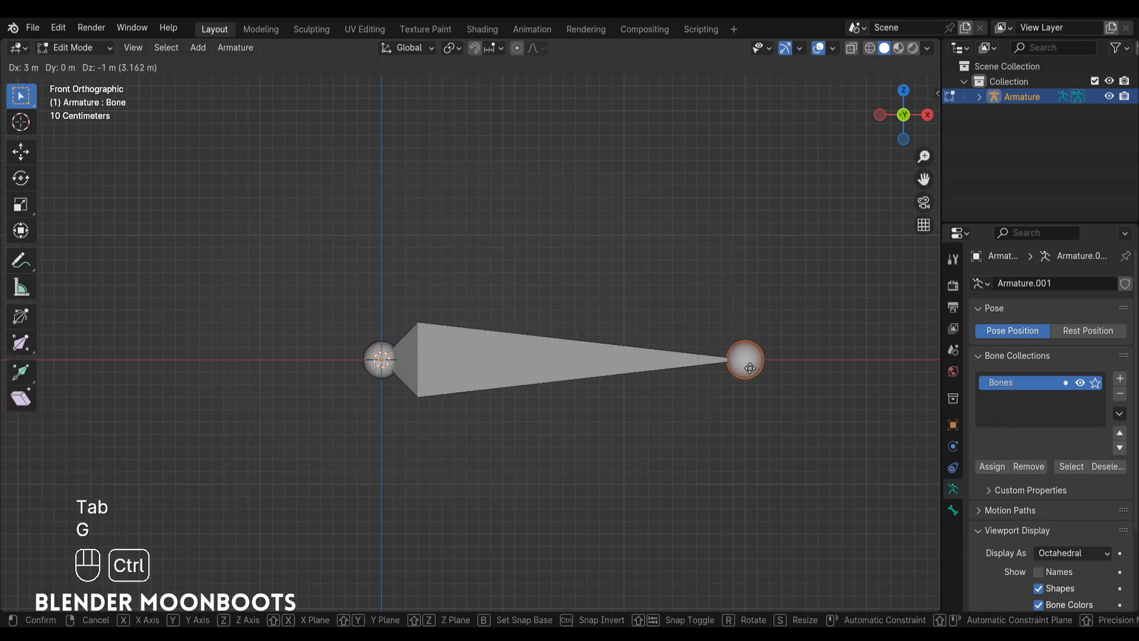
left_click(751, 368, "ctrl")
Subdivide the whole bone with four cuts to make a chain of five equal bones.
left_click(570, 357)
mouse_move(522, 332)
left_mouse_down("alt")
mouse_move(563, 367)
mouse_move(525, 312)
left_mouse_up("alt")
right_click(501, 312)
left_click(501, 315)
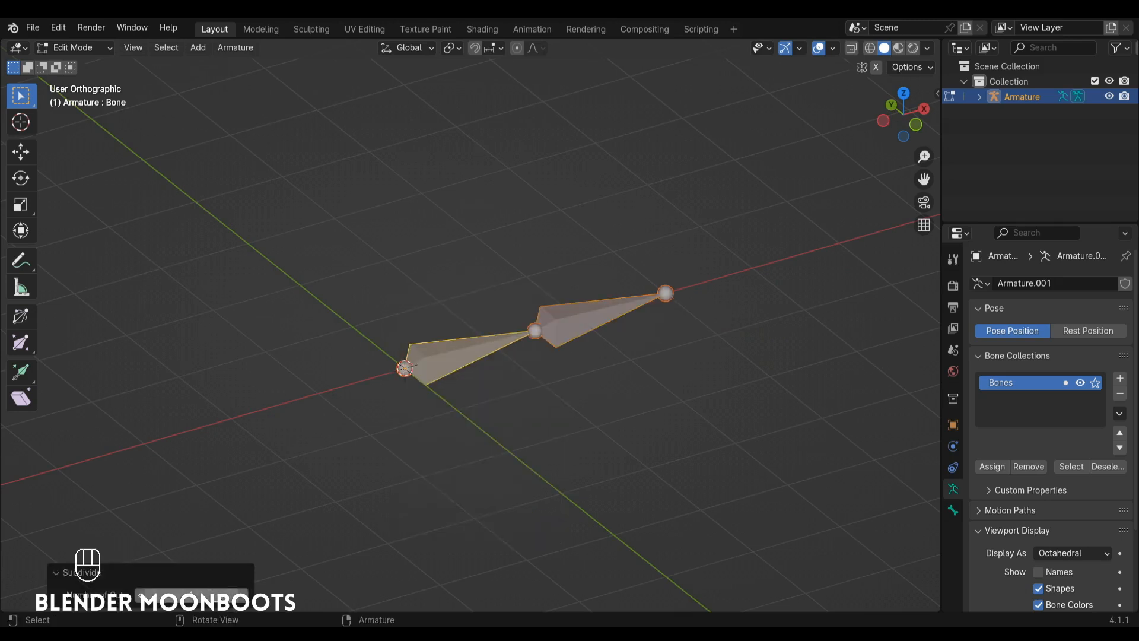
left_click(242, 595)
left_click(242, 595)
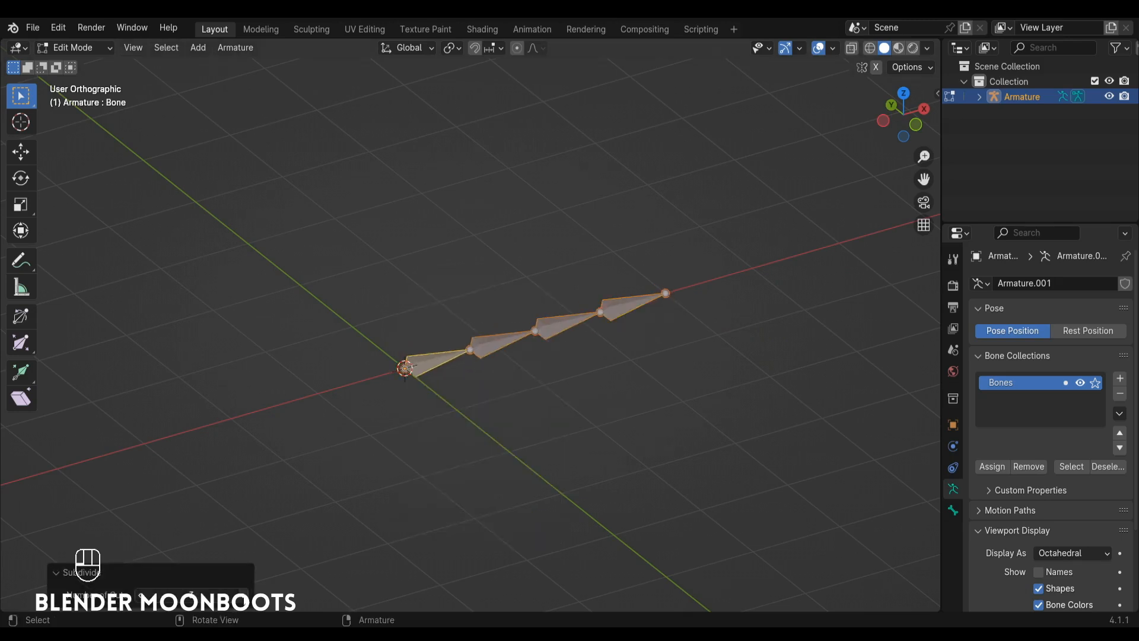
left_click(242, 596)
left_click_drag(560, 320, 537, 242, "alt+shift")
left_click_drag(521, 279, 444, 284, "ctrl+alt")
Rename the first bone at the origin as 1 and the second bone as 2.
left_click(327, 392)
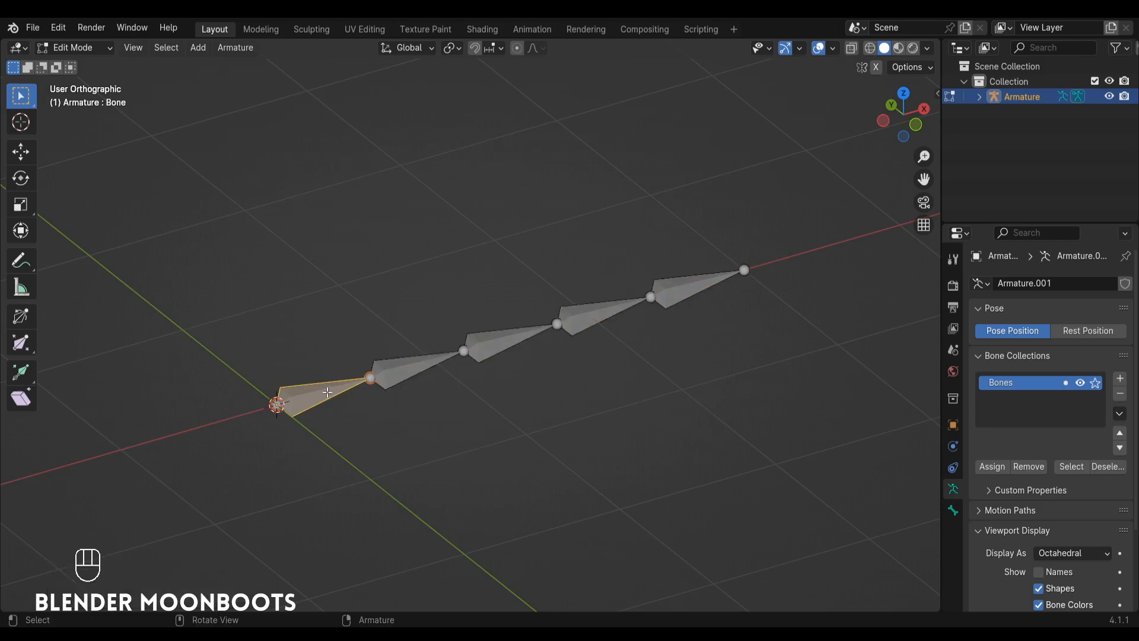
key("F2")
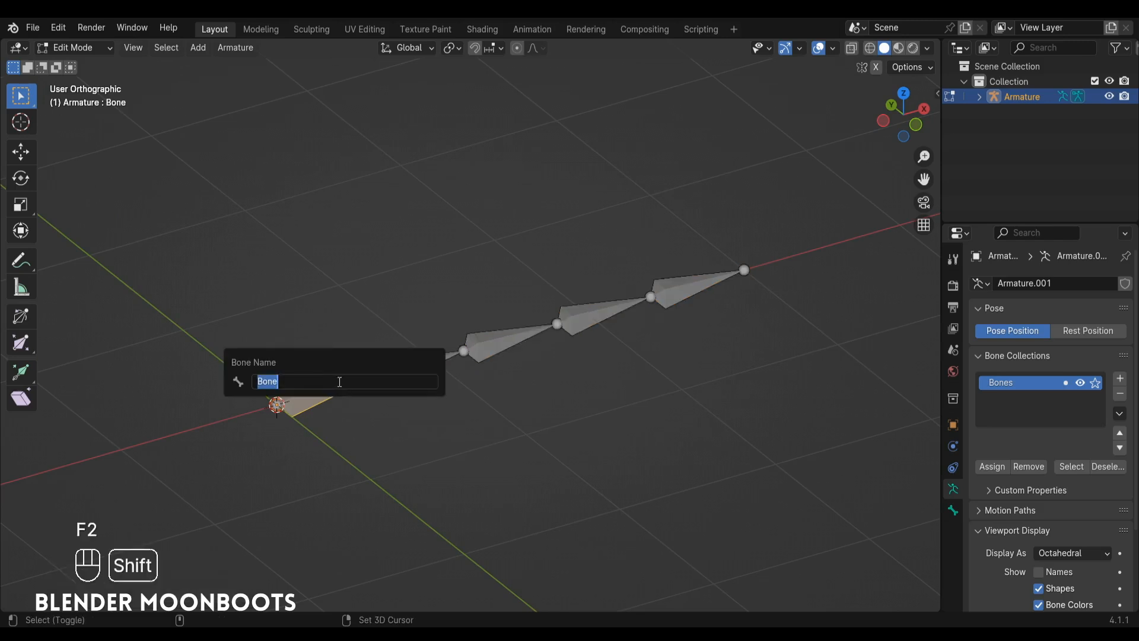
type("1")
key("Return")
left_click(388, 370)
key("F2")
type("2")
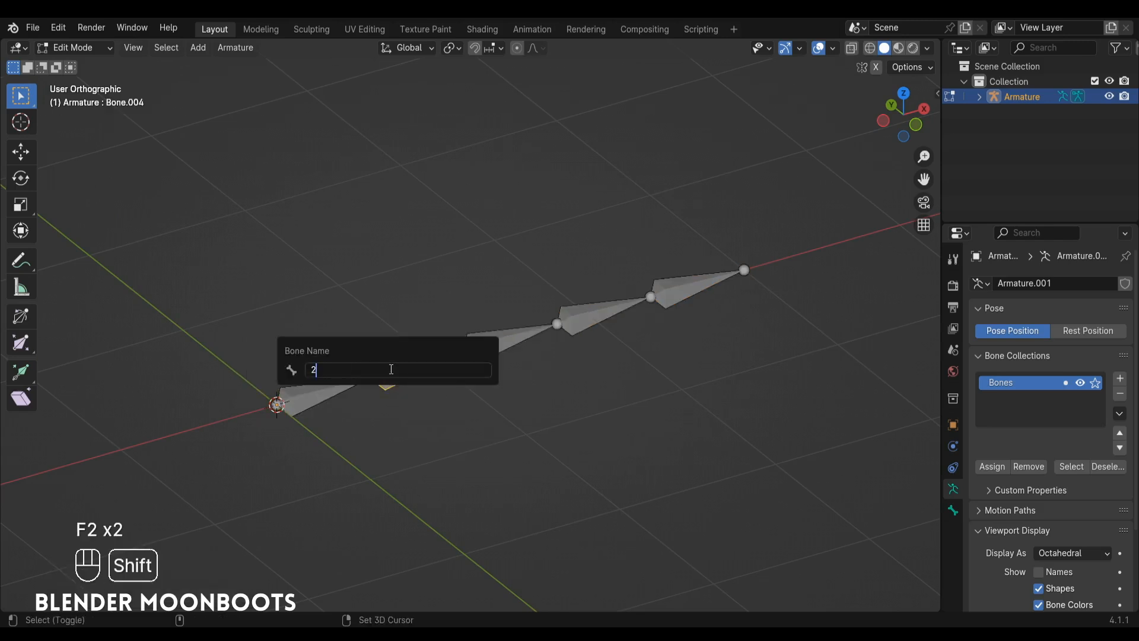
key("Return")
Rename the chain's third bone as 3 and its fourth bone as 4.
left_click(467, 348)
left_click(483, 341)
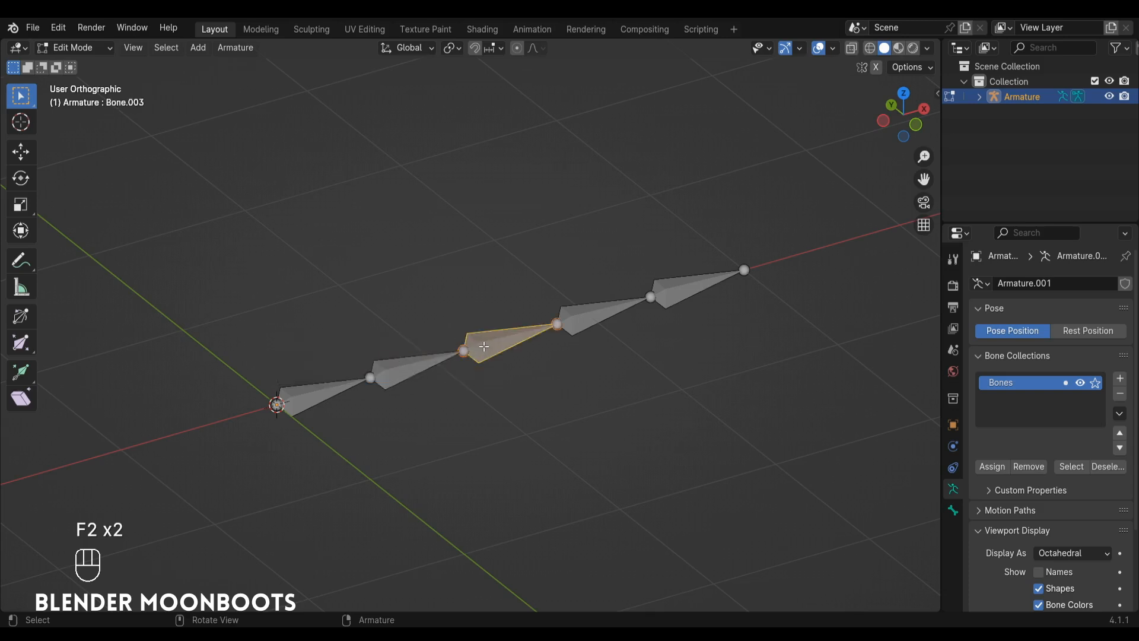
key("F2")
type("3")
key("Return")
left_click(572, 319)
key("F2")
type("4")
key("Return")
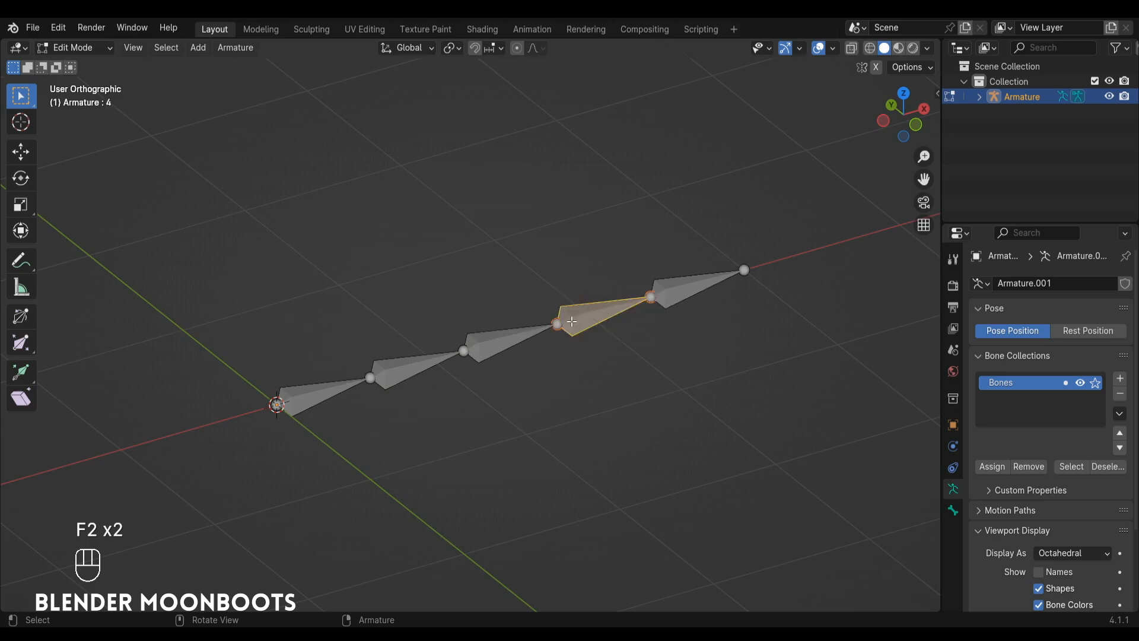
Rename the last bone of the chain as 5 and switch the armature to Pose Mode.
left_click(676, 281)
key("F2")
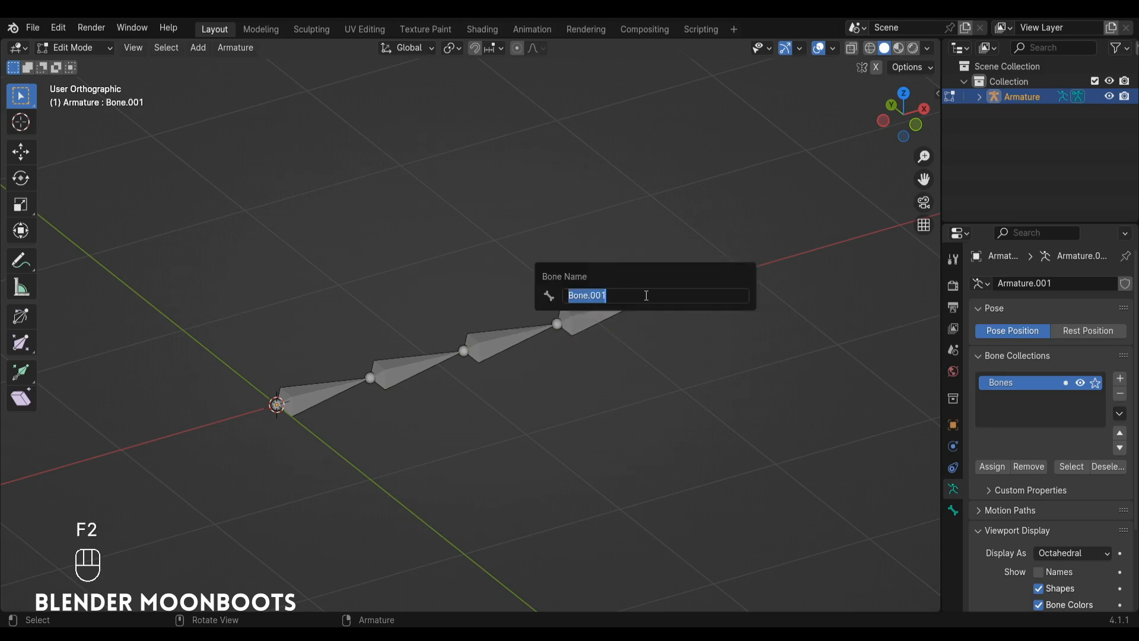
type("5")
key("Return")
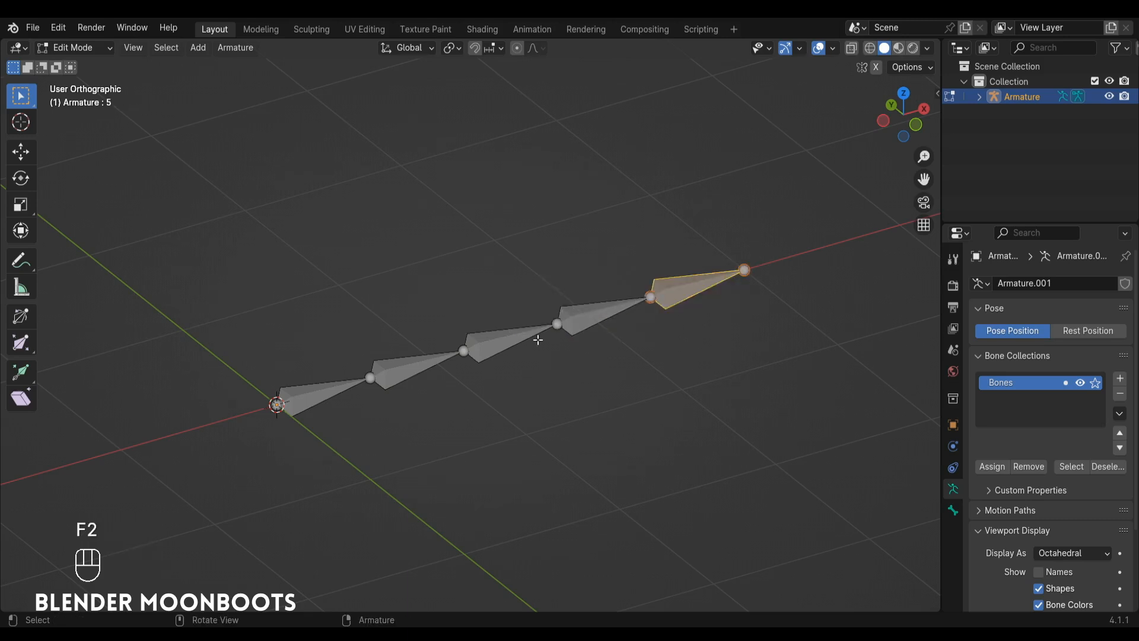
key("Tab")
key("Tab")
key("ctrl+Tab")
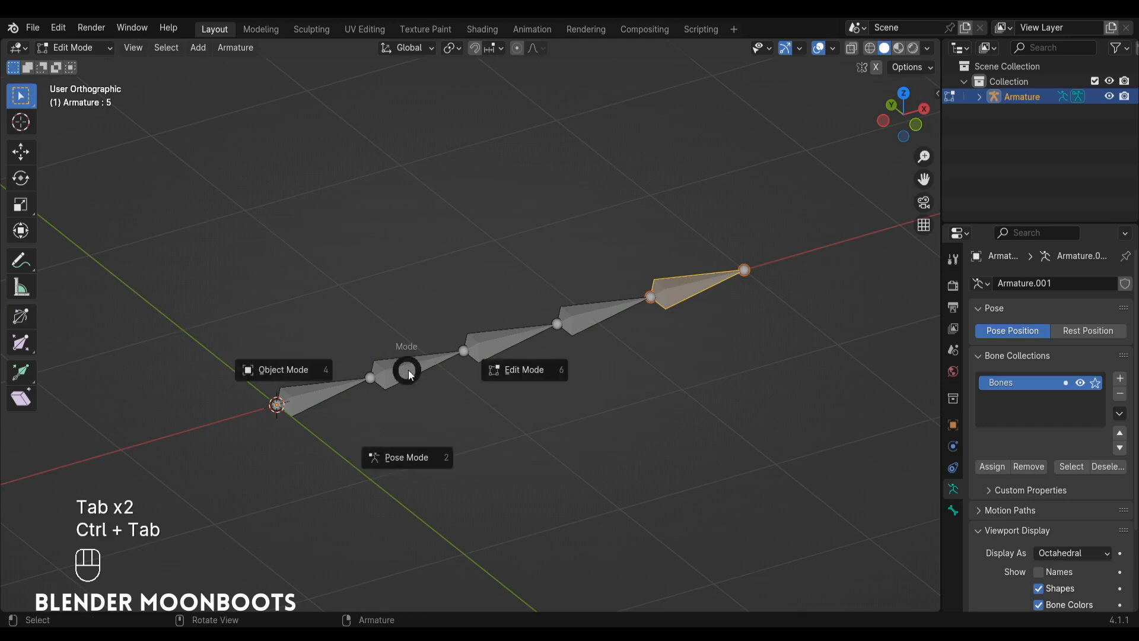
left_click(406, 457)
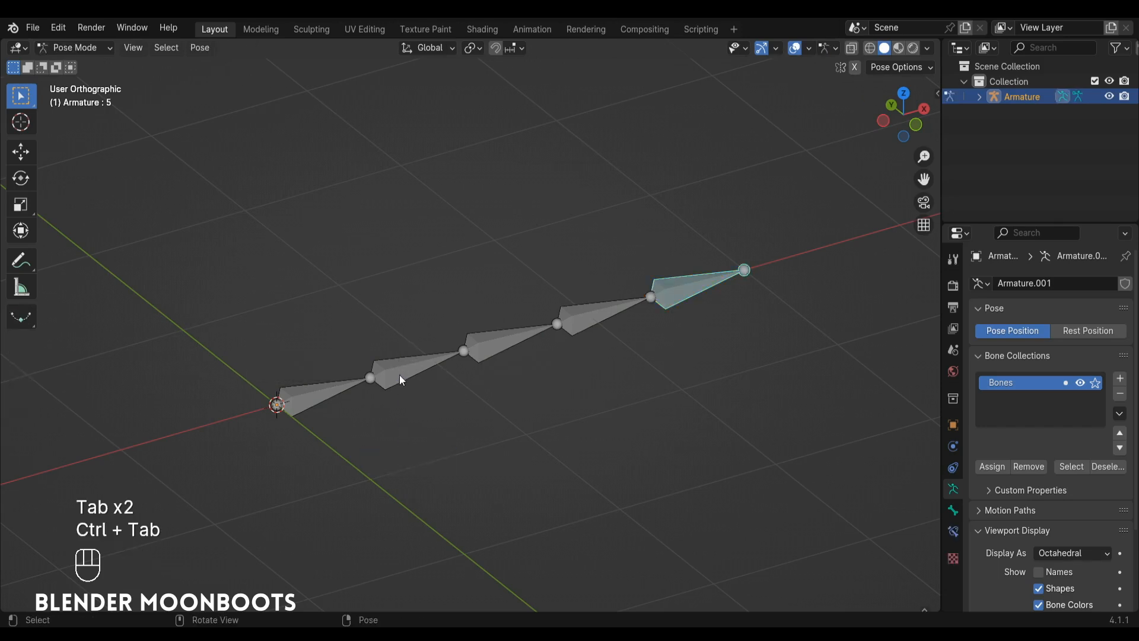
Add a Damped Track constraint to bone 2, targeting the Armature object and its bone 3.
left_click(401, 369)
scroll(405, 337, "up", 1)
left_click_drag(406, 338, 432, 354, "alt+shift")
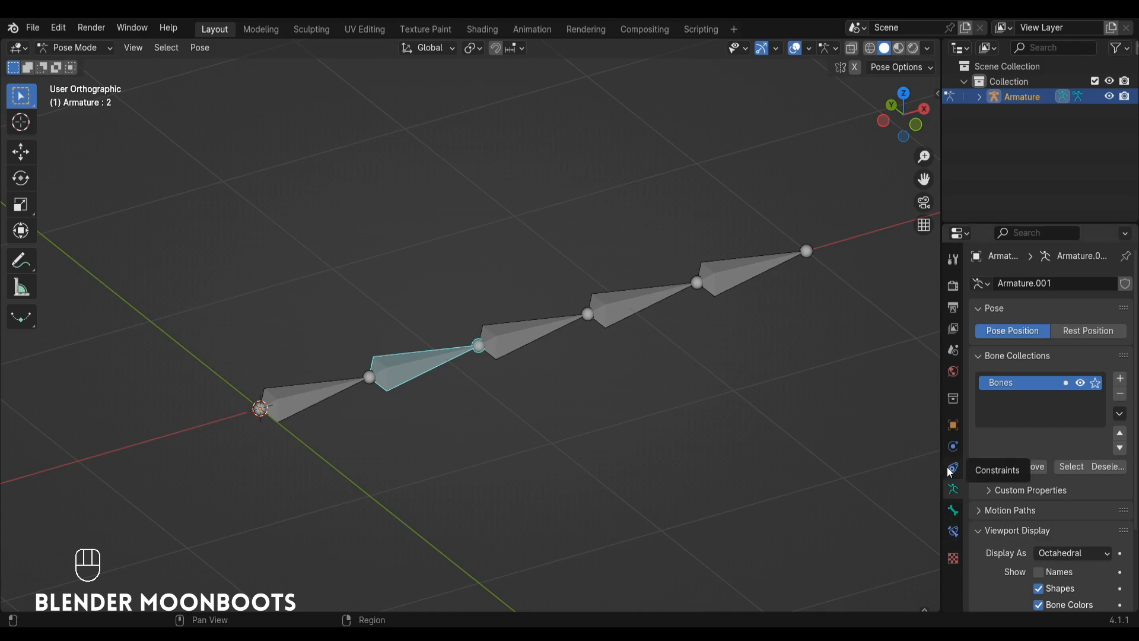
left_click(953, 532)
left_click(1016, 284)
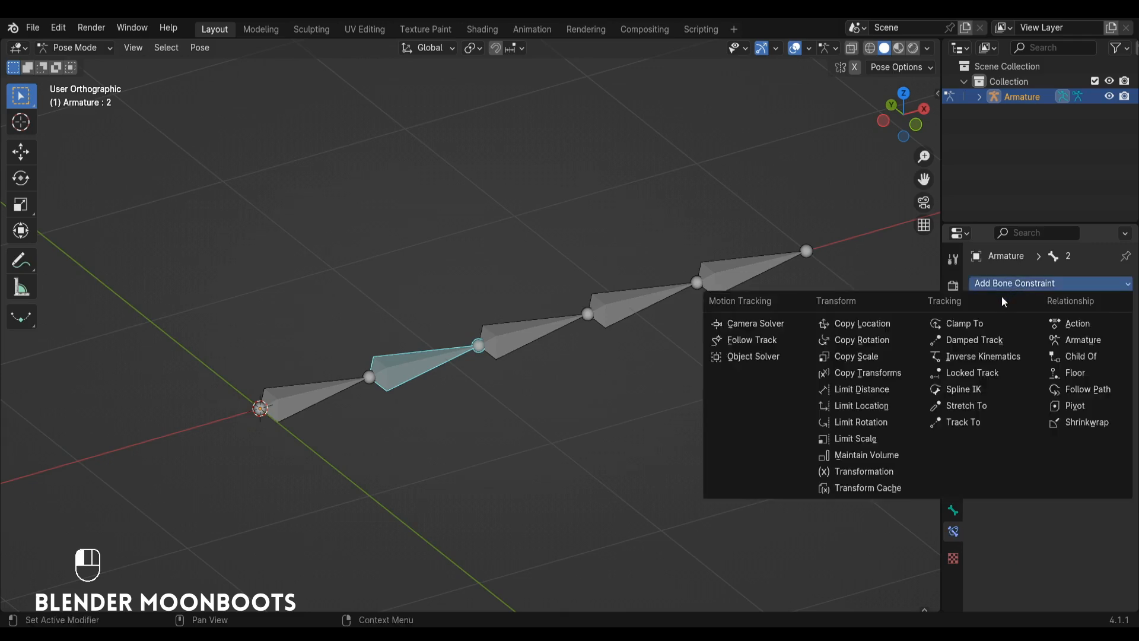
left_click(1000, 342)
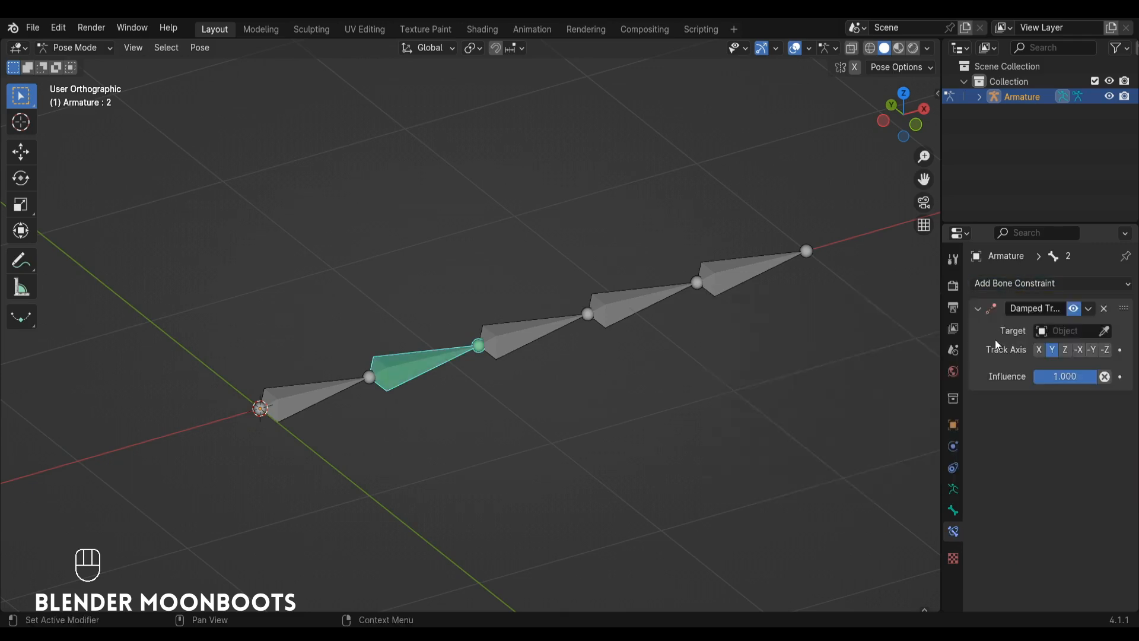
left_click(1097, 335)
left_click(667, 306)
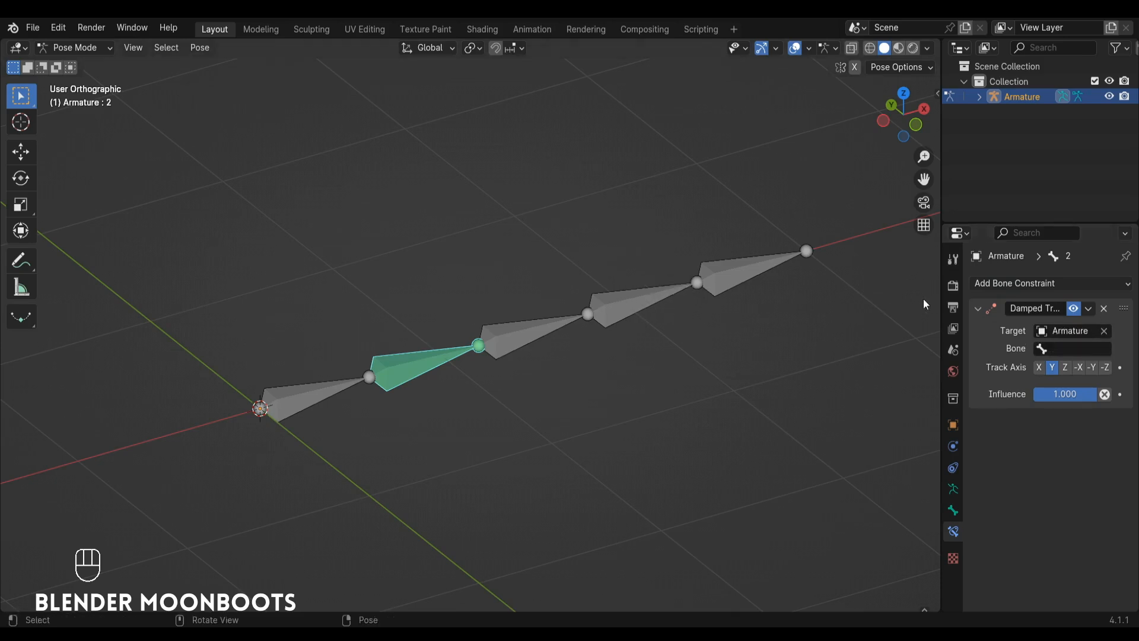
left_click(1047, 349)
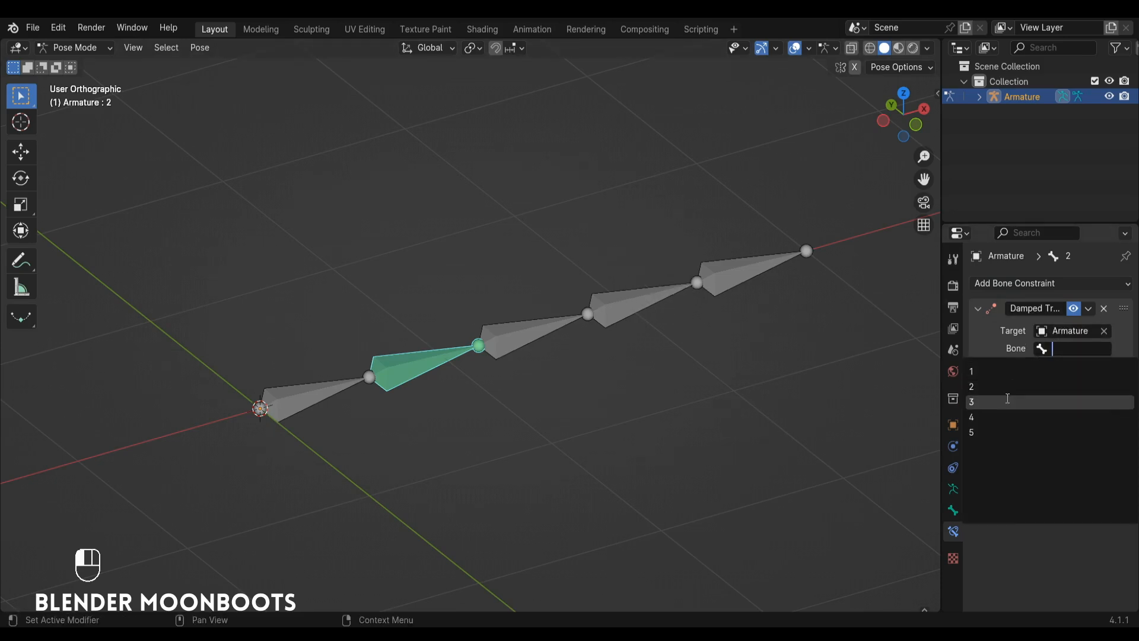
left_click(1004, 403)
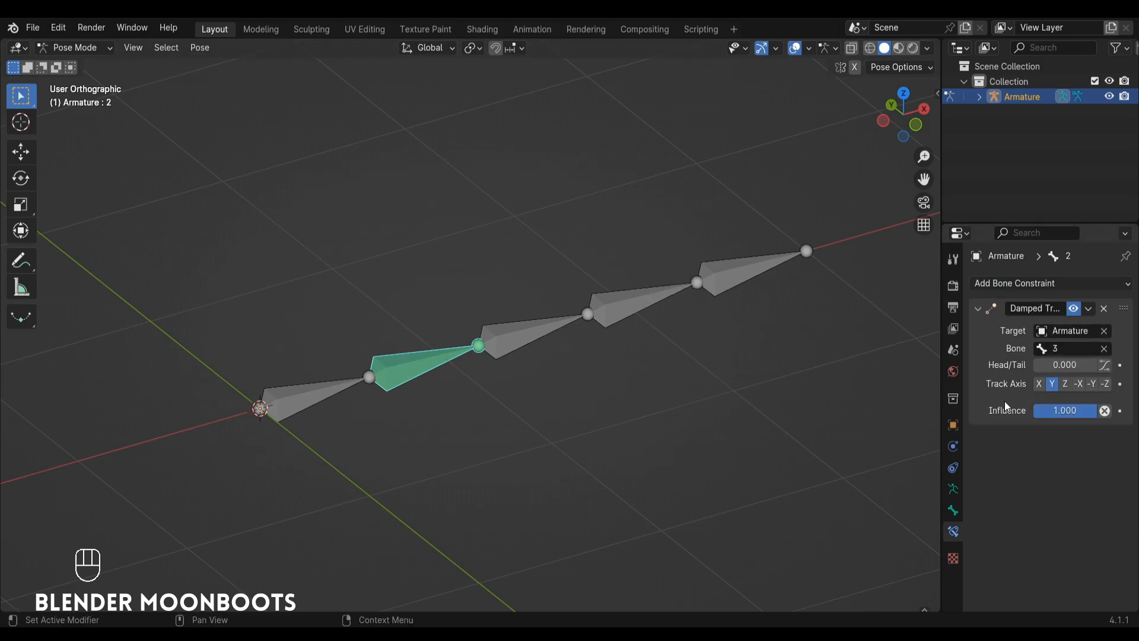
Copy bone 2's Damped Track constraint to bone 3 and set the copy's target bone to 4.
left_click(520, 339)
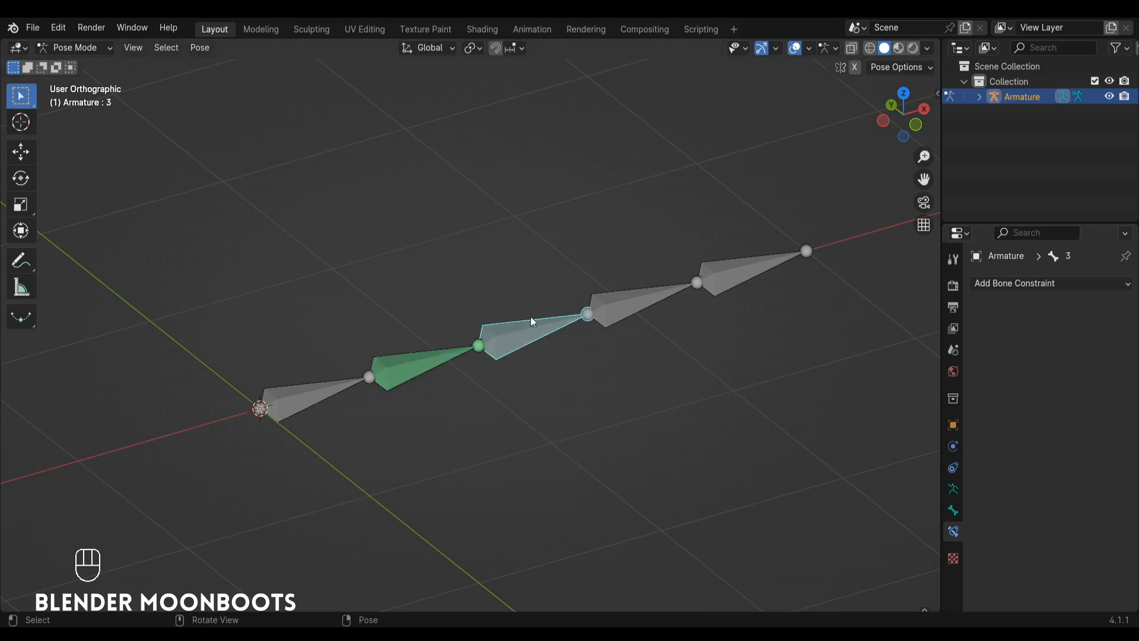
left_click(1005, 284)
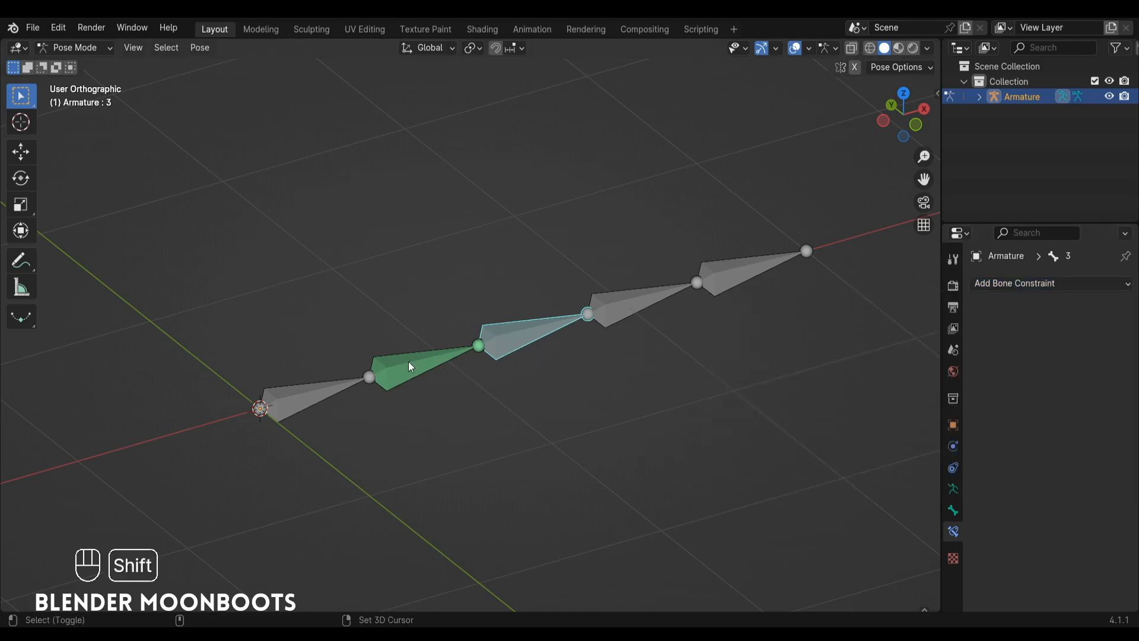
left_click(392, 372, "shift")
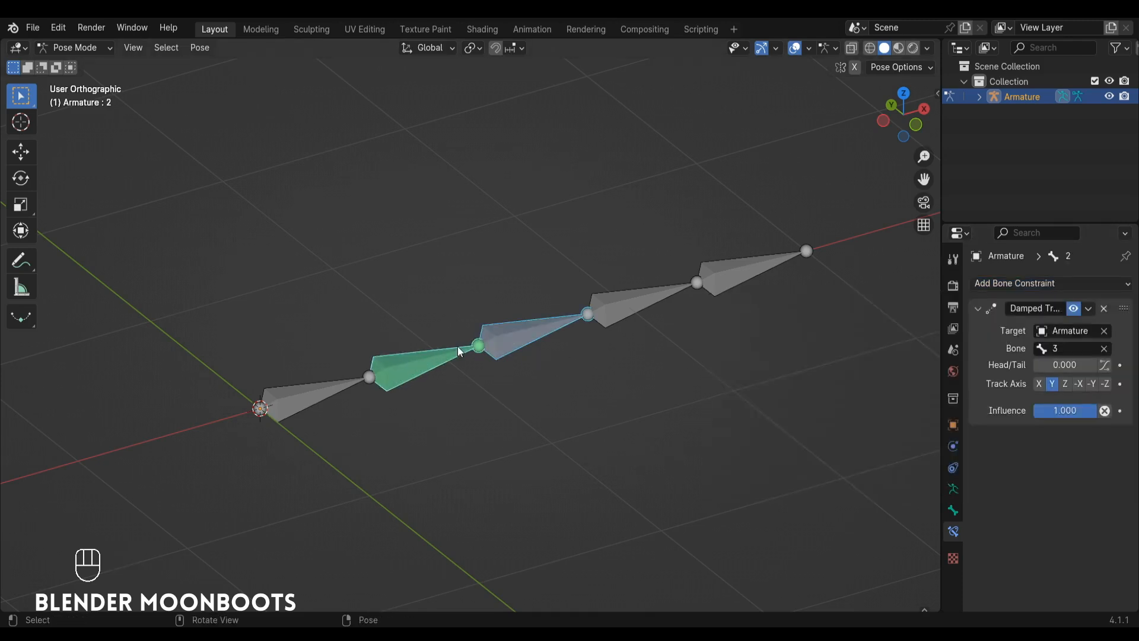
key("ctrl+c")
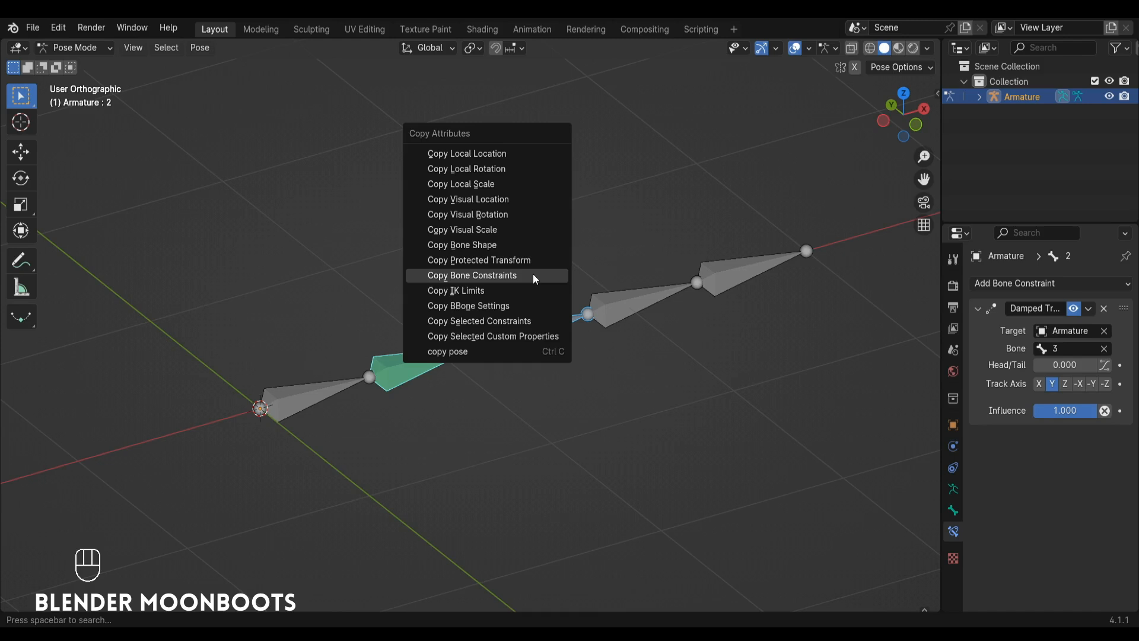
left_click(533, 275)
left_click(532, 336, "shift")
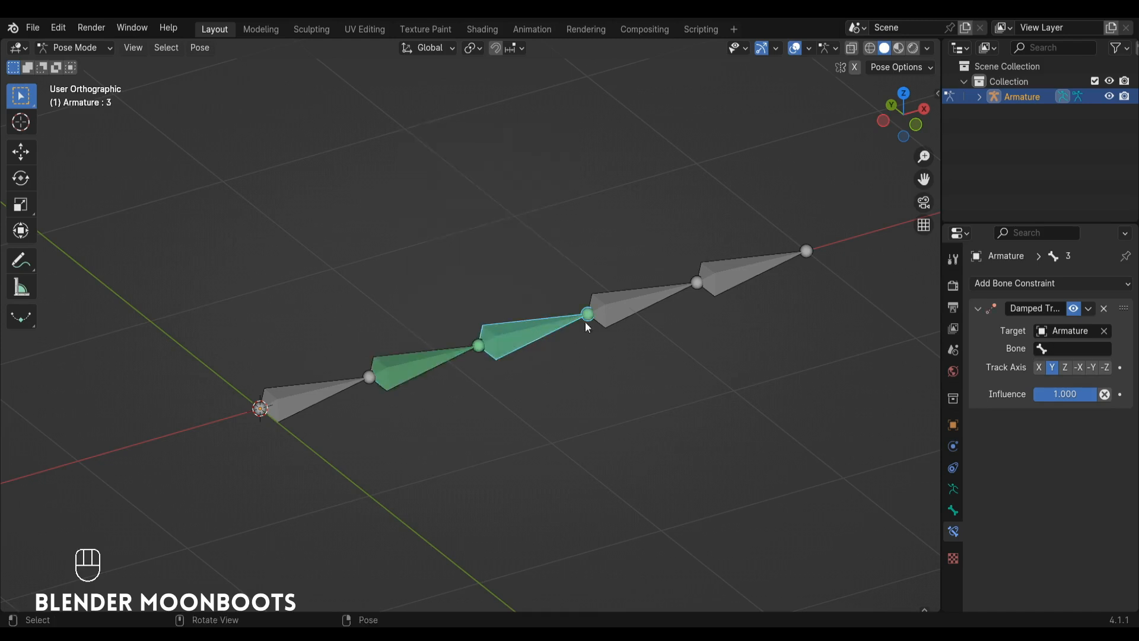
left_click(1061, 352)
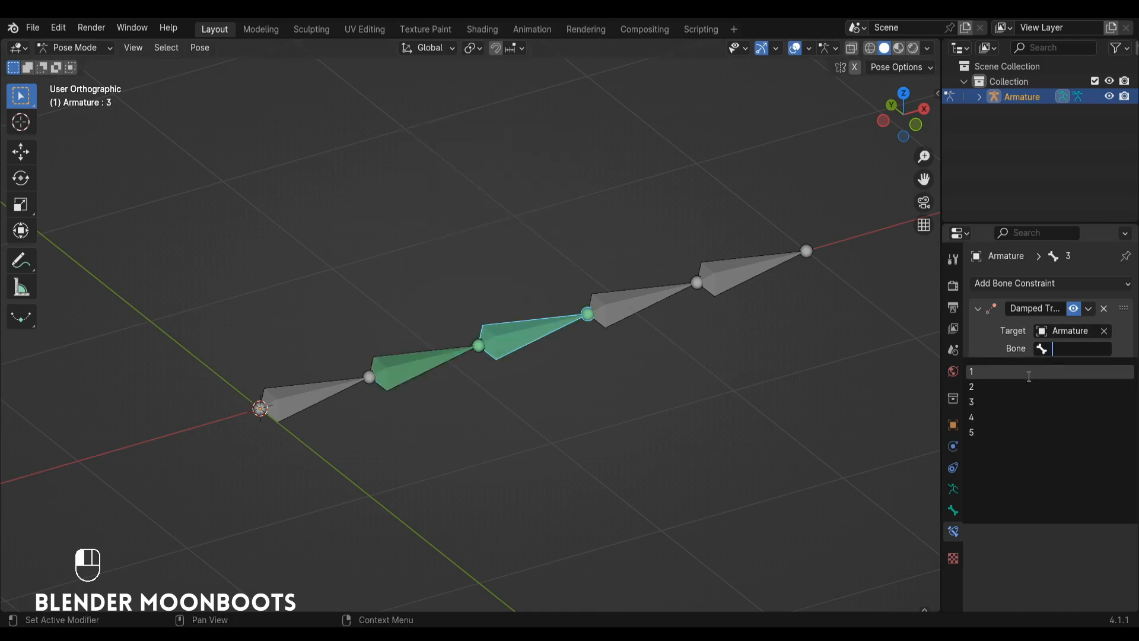
left_click(1016, 419)
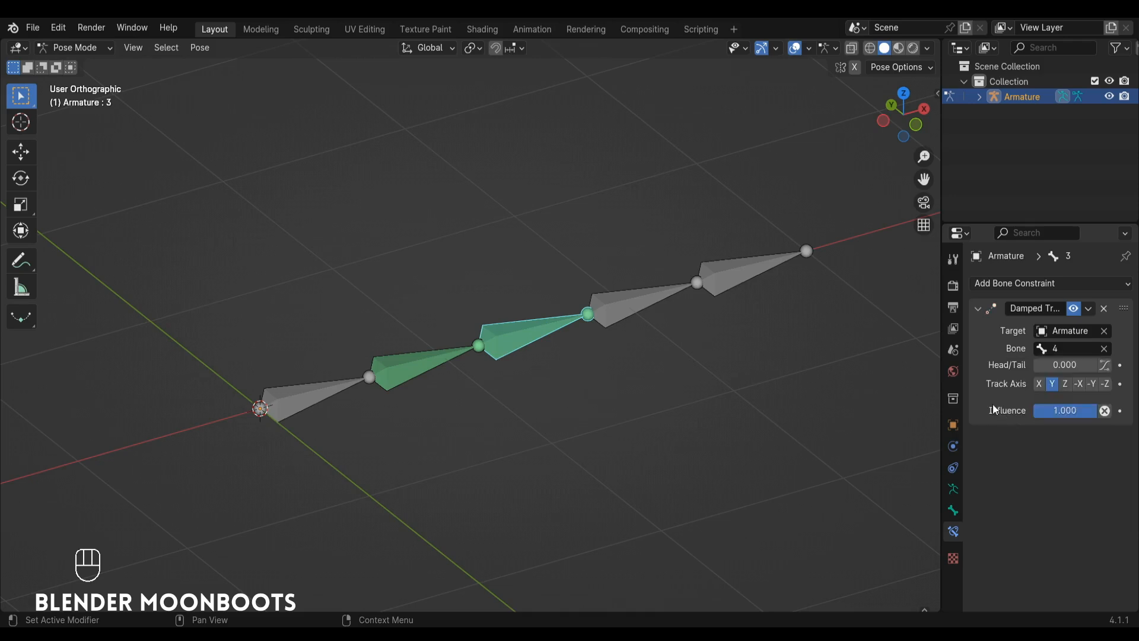
Copy bone 3's Damped Track constraint to bone 4 and set the copy's target bone to 5.
left_click(632, 307)
left_click(538, 332, "shift")
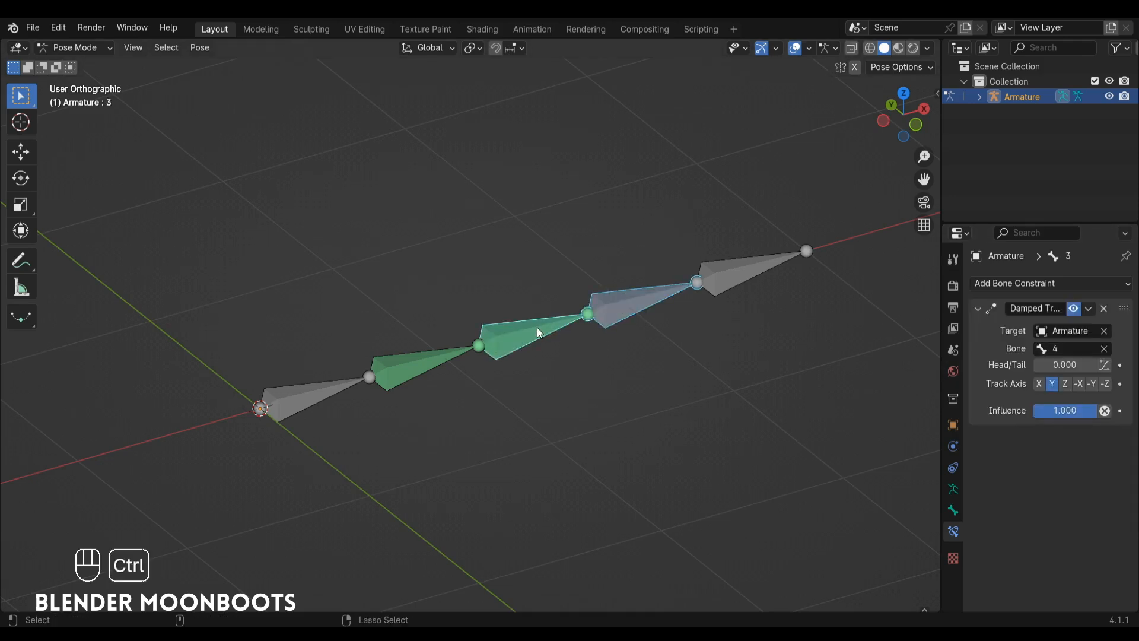
key("ctrl+c")
left_click(538, 332)
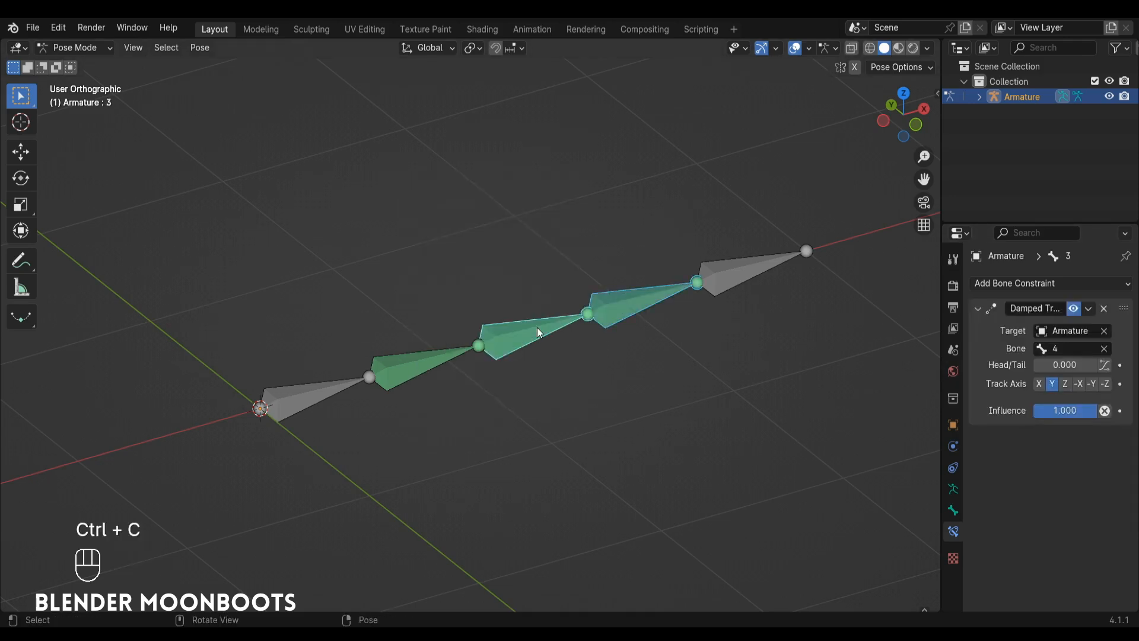
left_click(658, 312)
left_click(1047, 349)
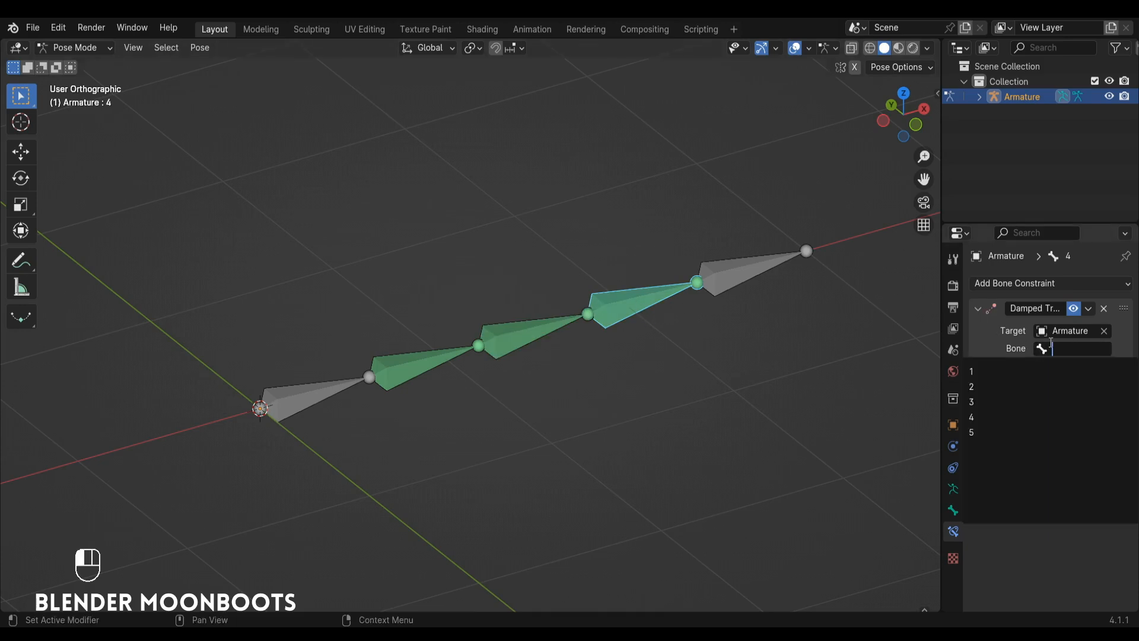
left_click(1019, 433)
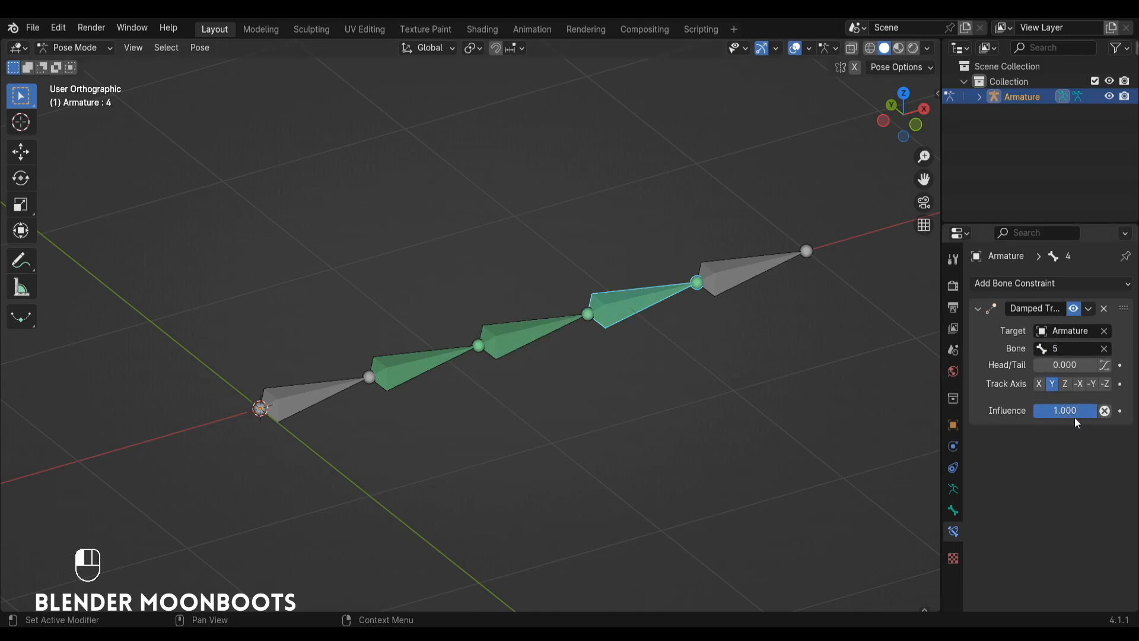
Reduce the Damped Track influence to 0.6 on bone 4, 0.7 on bone 3 and 0.6 on bone 2.
left_click_drag(1078, 423, 1051, 428, "ctrl")
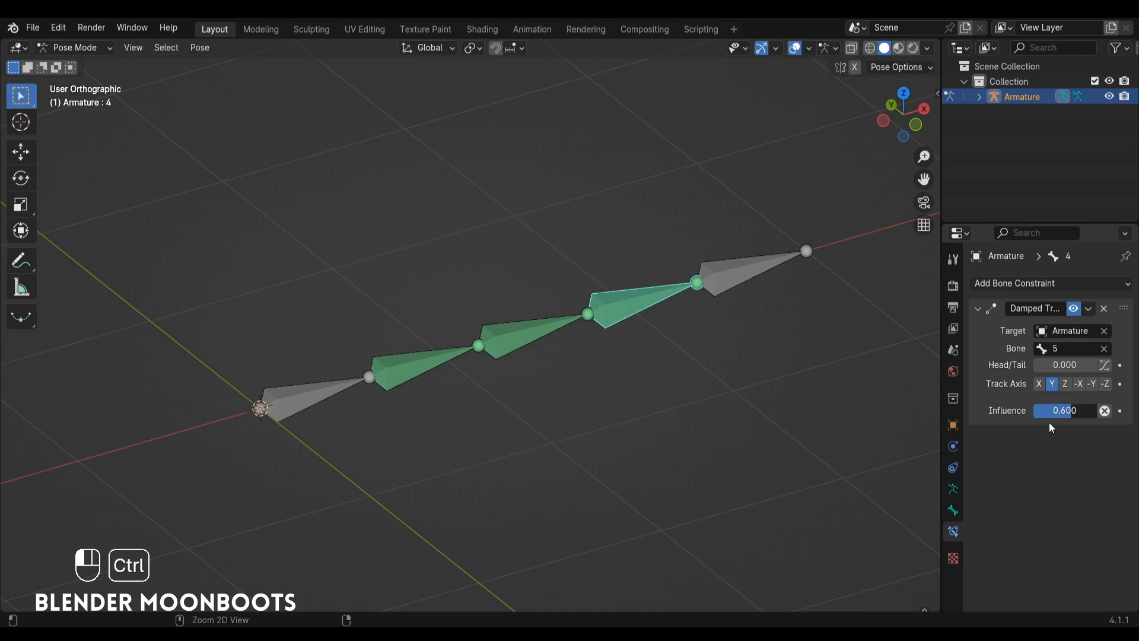
left_click(547, 325)
left_click_drag(1075, 417, 1049, 425, "ctrl")
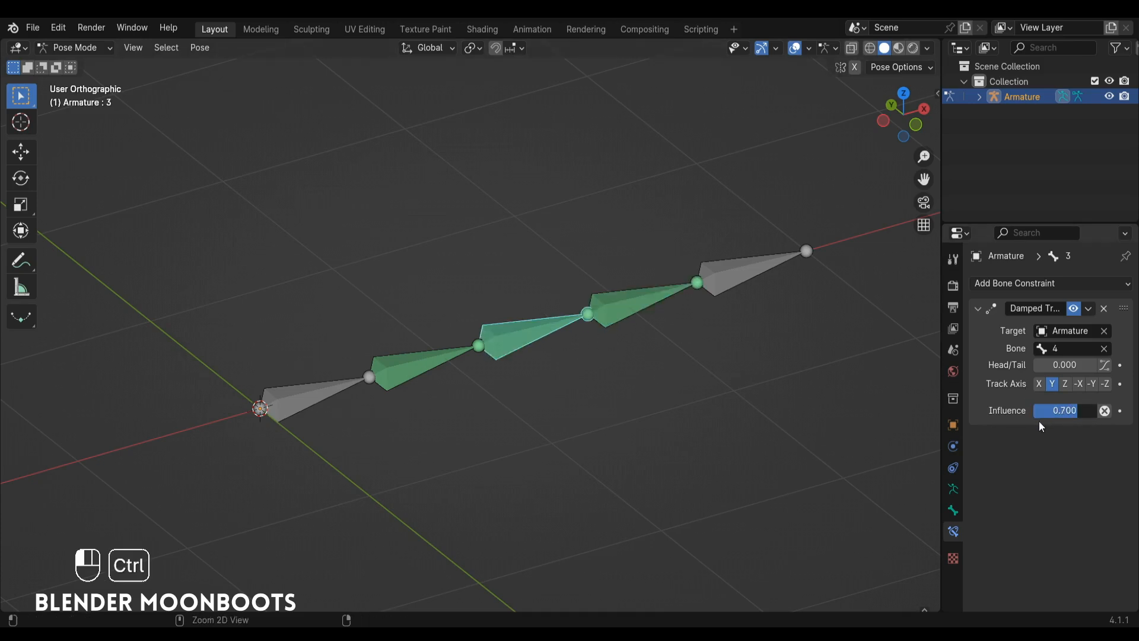
left_click(426, 366)
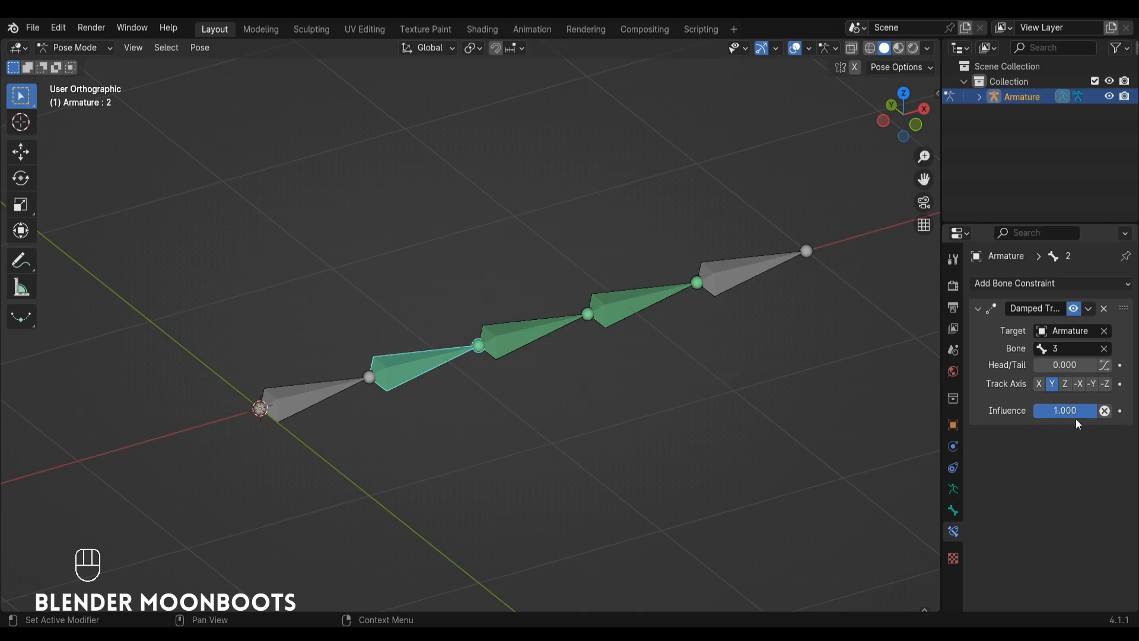
left_click_drag(1078, 419, 1035, 420, "ctrl")
Test-rotate bone 1 about the global Z axis and undo the rotation.
left_click_drag(489, 336, 485, 392, "alt")
left_click_drag(485, 391, 480, 379, "alt+shift")
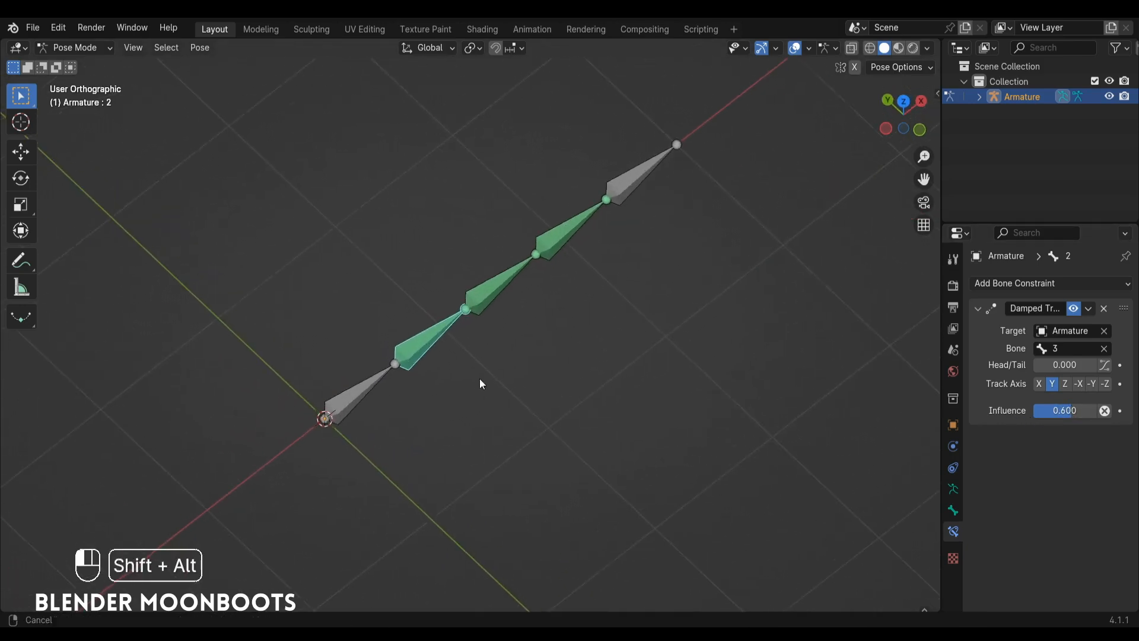
left_click(368, 390)
left_click_drag(367, 390, 467, 384, "alt")
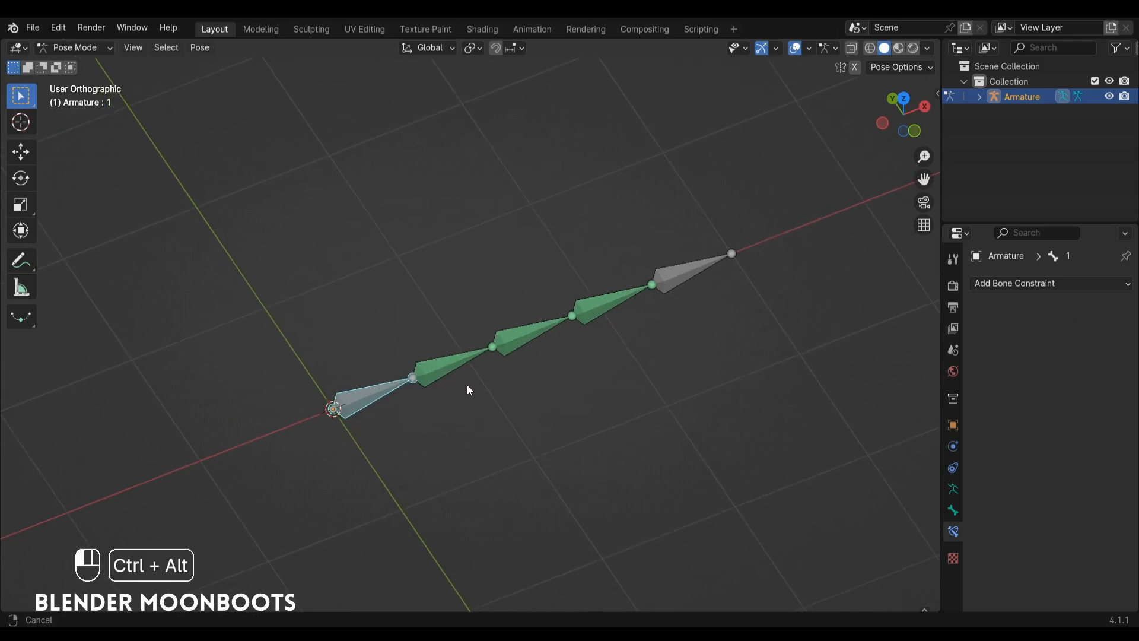
key("r")
key("z")
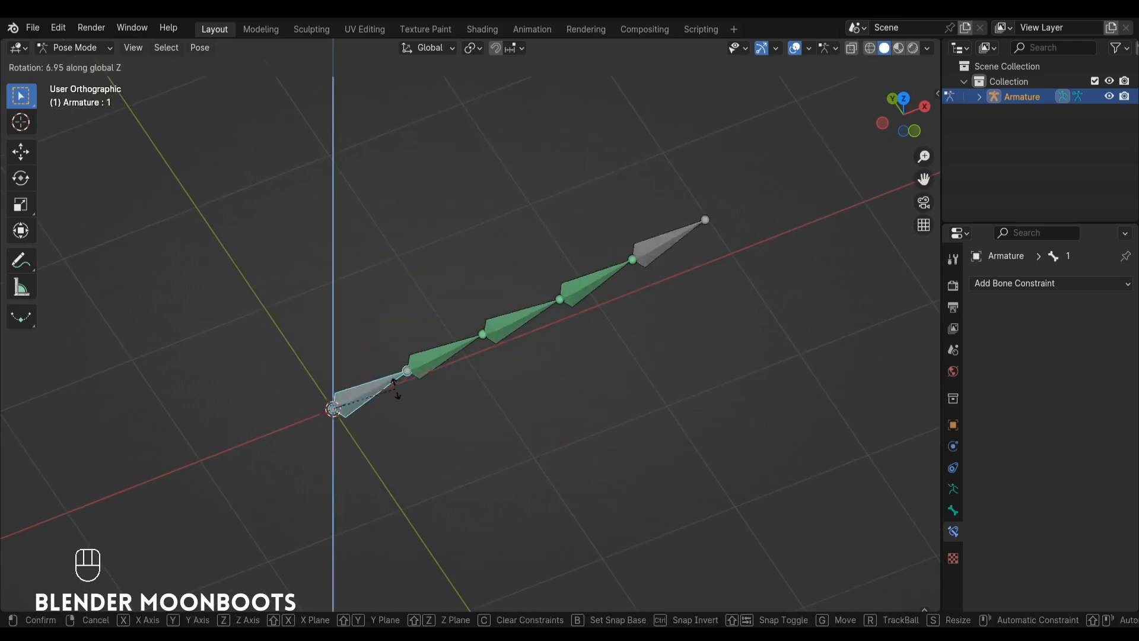
key("ctrl+z")
Split off a second area below the 3D viewport and make it a Dope Sheet.
left_click_drag(465, 353, 542, 280, "alt")
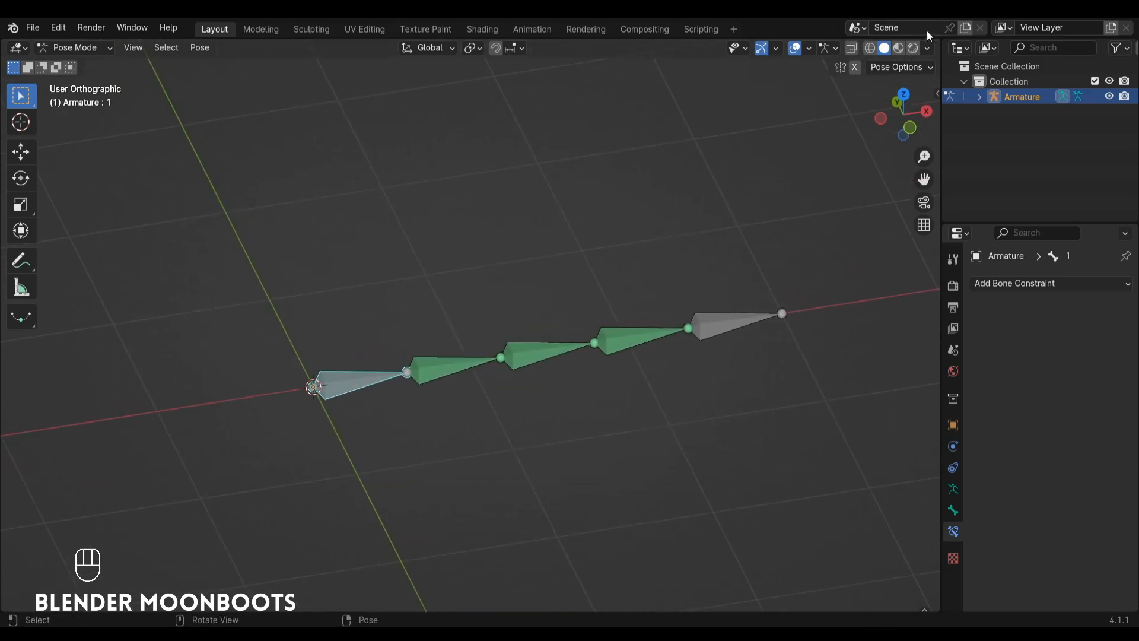
left_click_drag(934, 42, 771, 434)
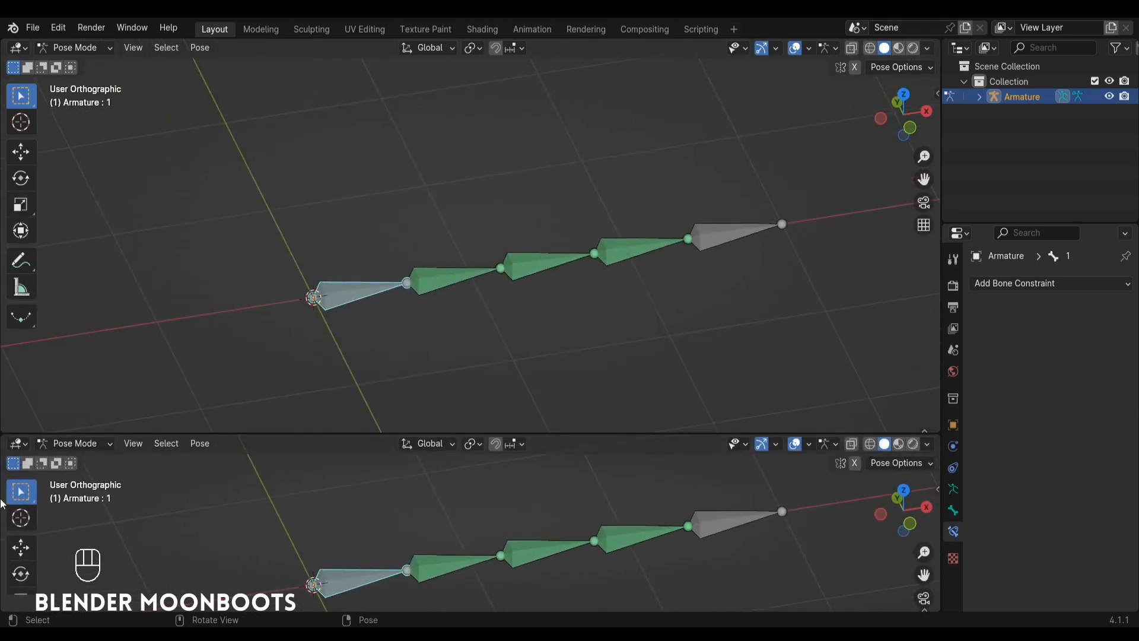
left_click(18, 444)
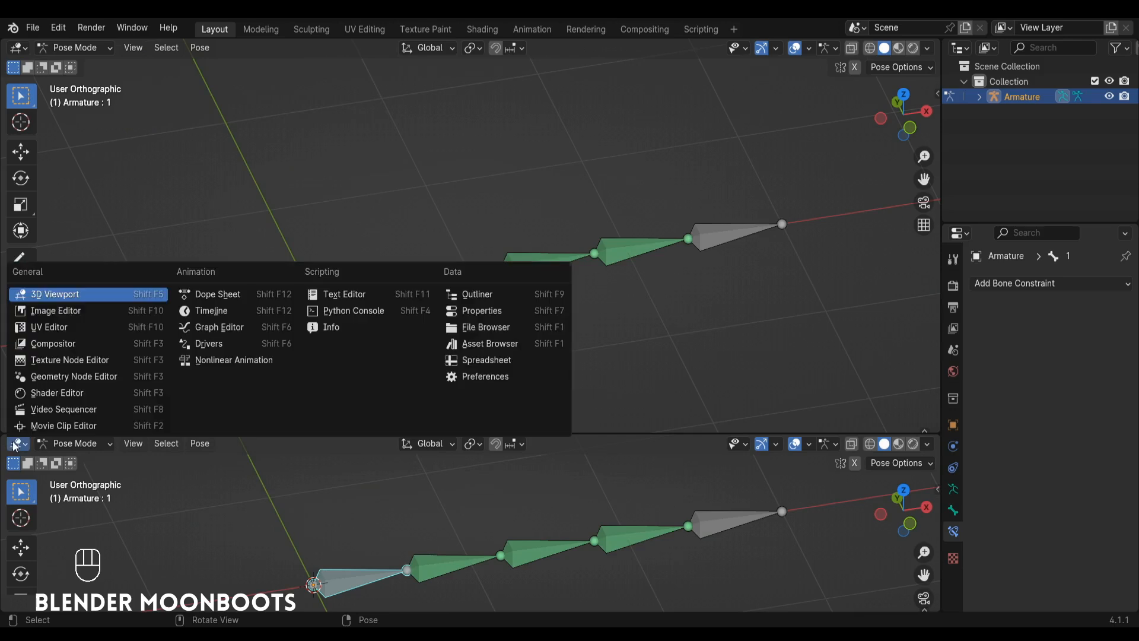
left_click(210, 299)
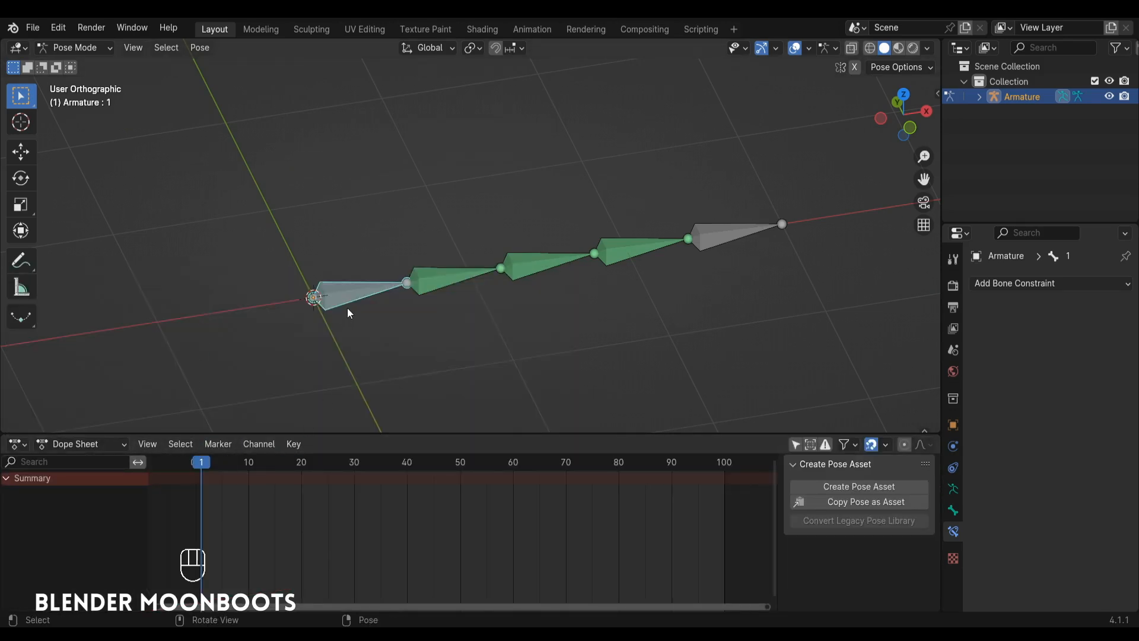
Rotate bone 1 counterclockwise about global Z, away from the X axis, and insert a keyframe at frame 1.
key("r")
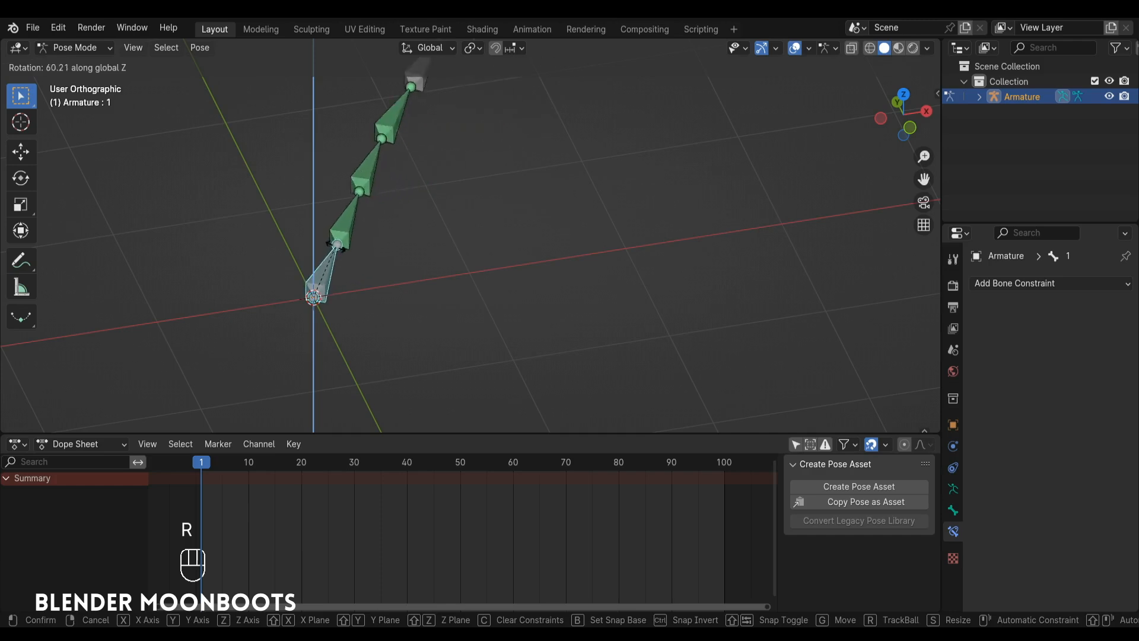
left_click(361, 261)
key("i")
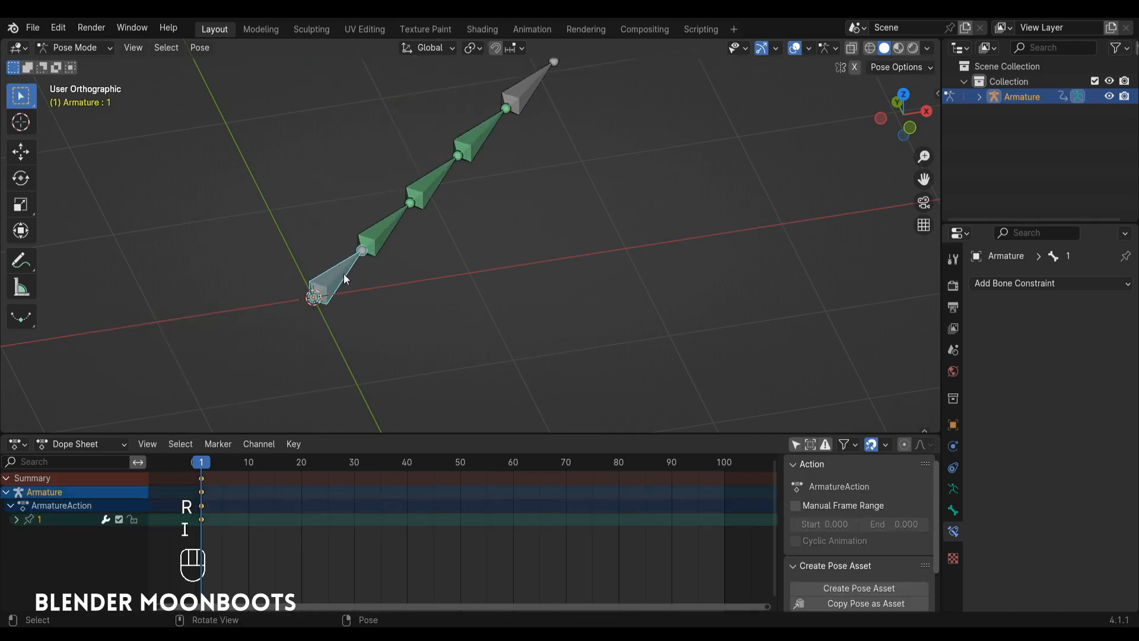
At frame 30, rotate bone 1 about global Z to the opposite side of the X axis and keyframe it.
key("Right")
left_click_drag(346, 461, 354, 460)
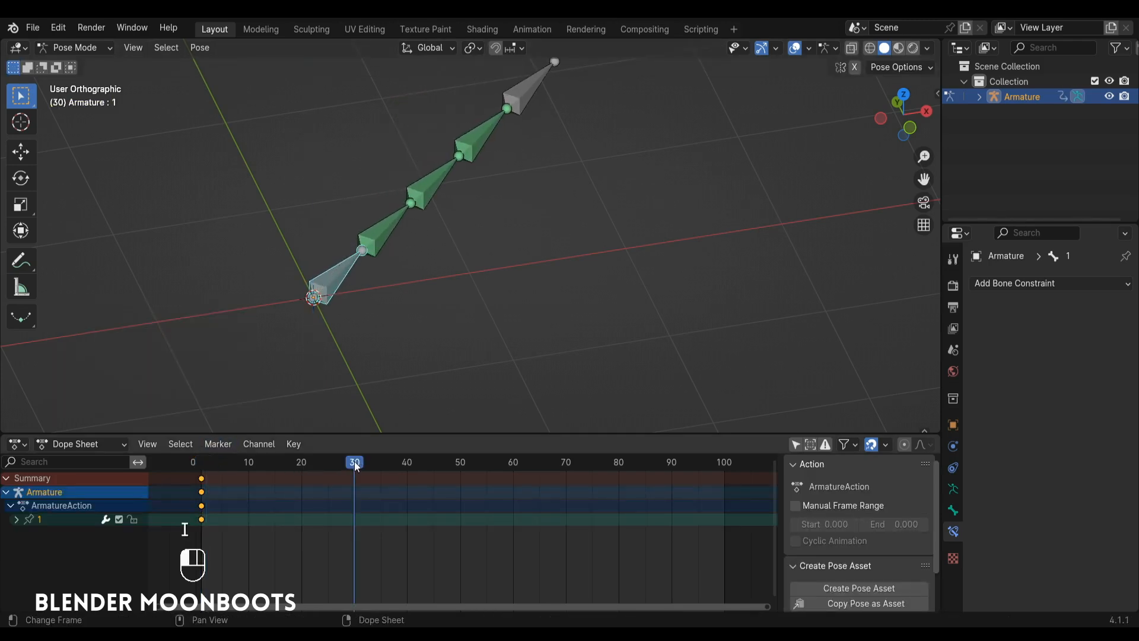
left_click_drag(386, 317, 420, 301, "alt+shift")
left_click_drag(410, 332, 402, 357, "alt")
key("r")
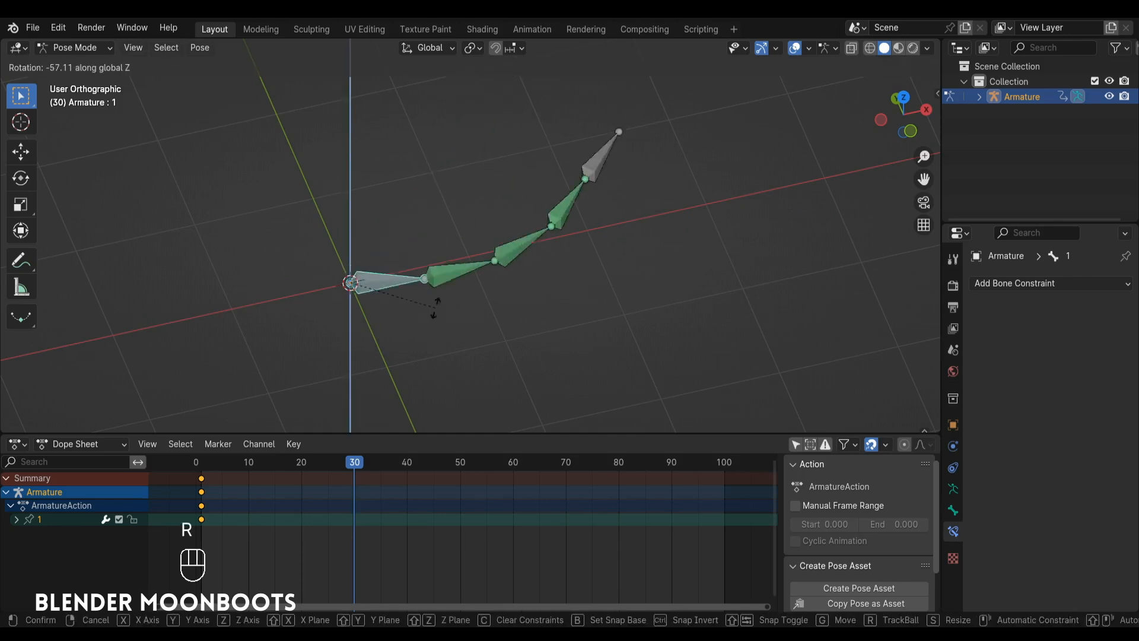
left_click(429, 387)
key("i")
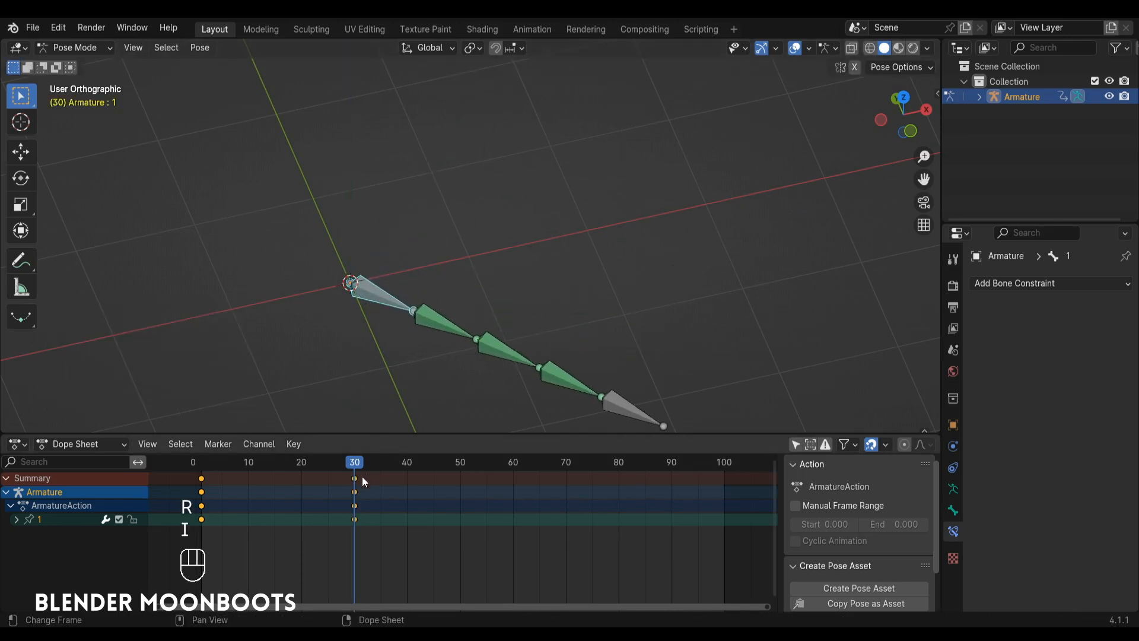
At frame 60, clear bone 1's rotation and insert a keyframe.
left_click_drag(362, 468, 513, 475)
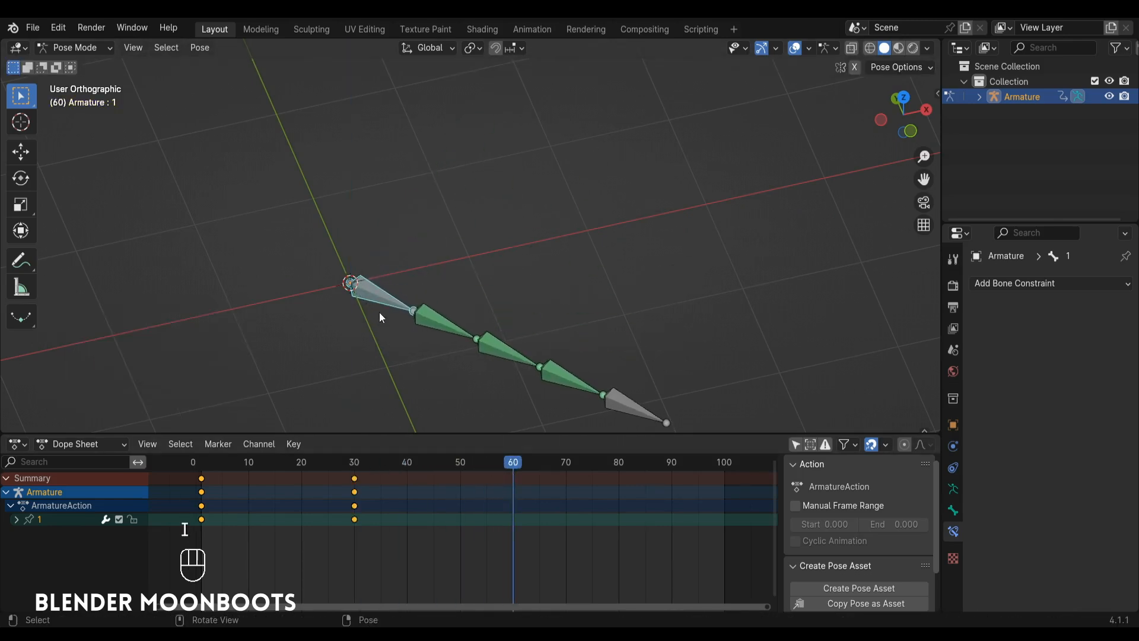
key("alt+r")
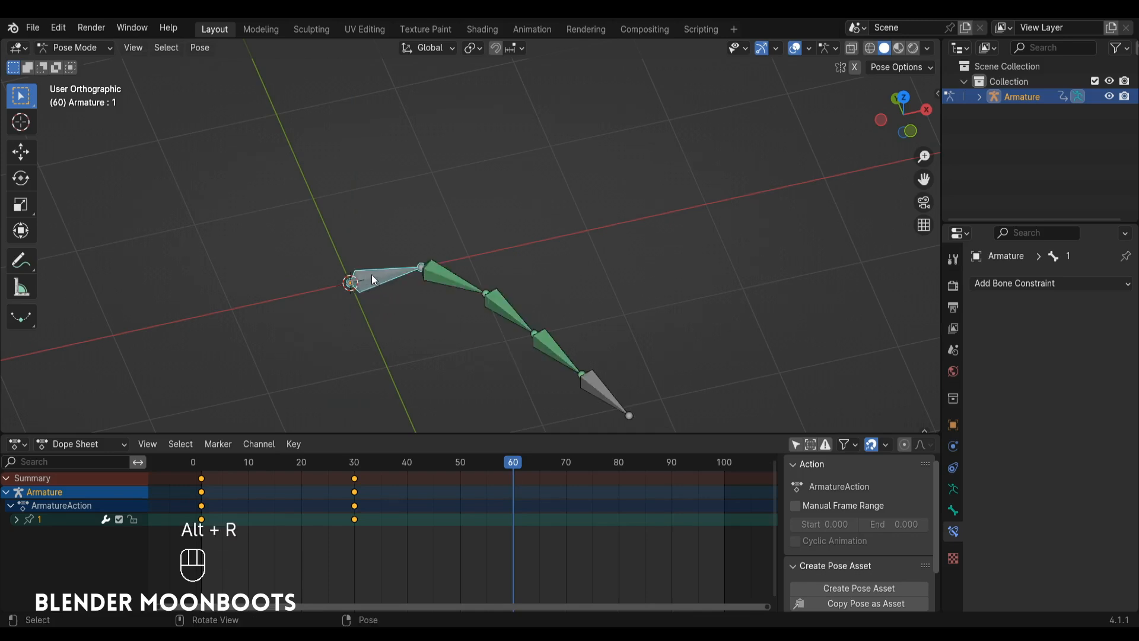
key("i")
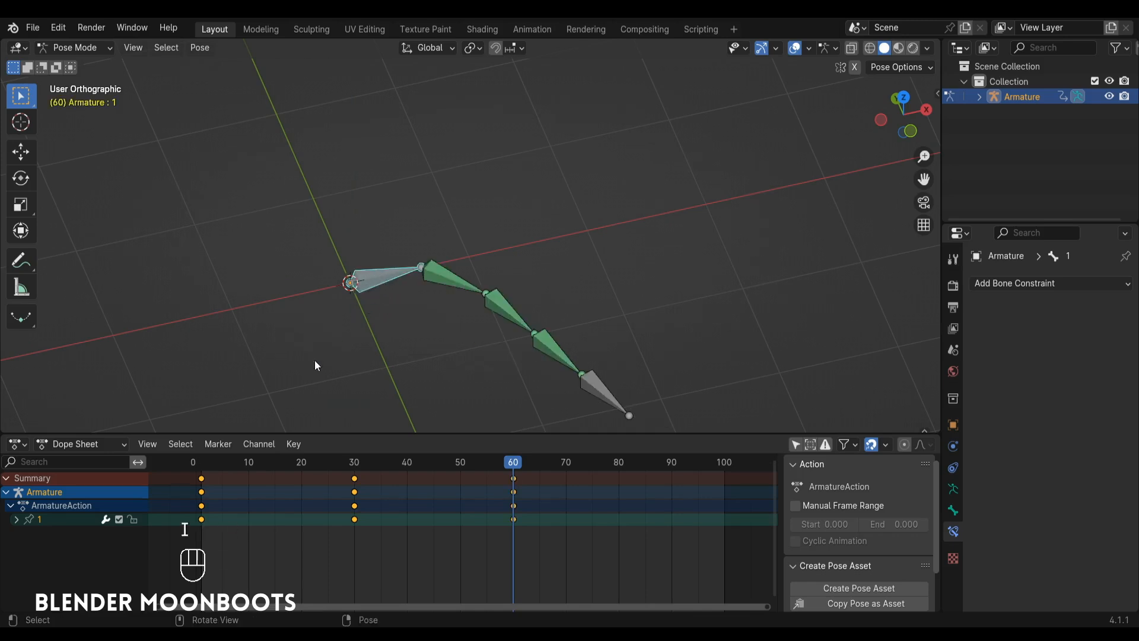
Play the keyframed bone chain animation from the start to check how the bones follow, and stop playback.
left_click(198, 471)
key("space")
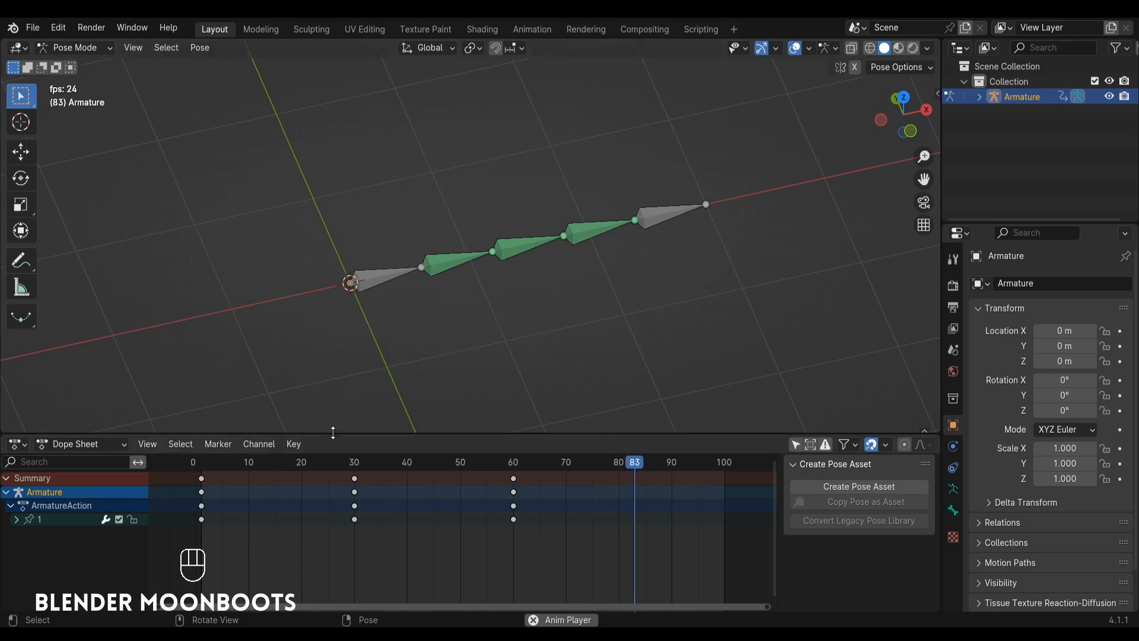
key("space")
Duplicate the first keyframe to frame 50 and move the frame 30 keyframe to frame 26.
key("shift+d")
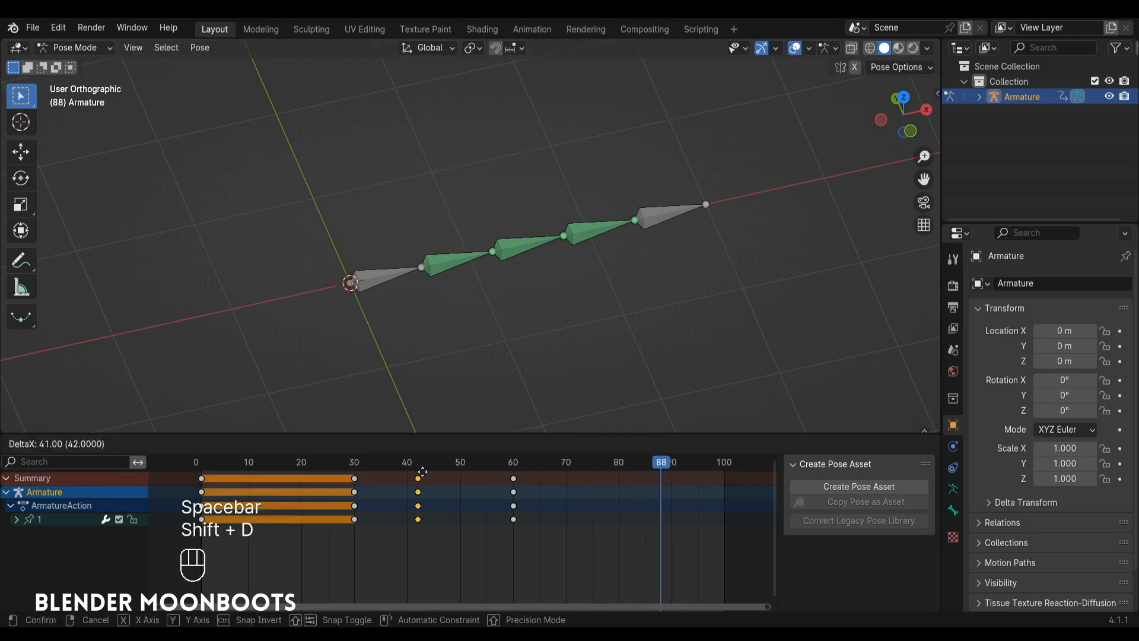
left_click(461, 477)
left_click(354, 478)
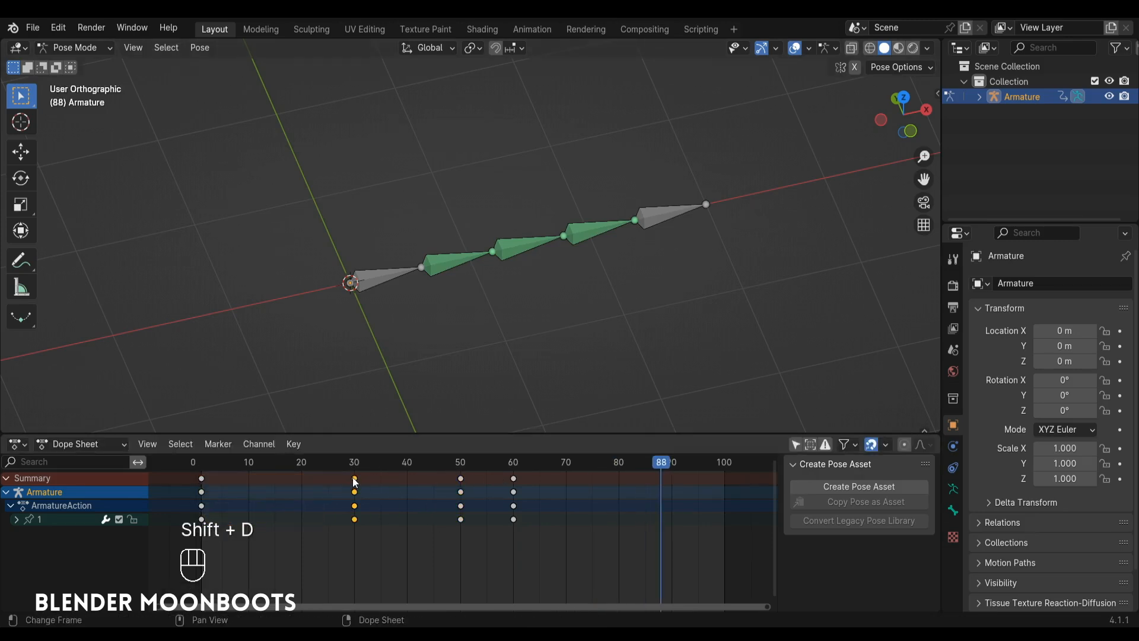
key("g")
left_click(335, 488)
Move the frame 60 keyframe to frame 70.
left_click(514, 478)
key("g")
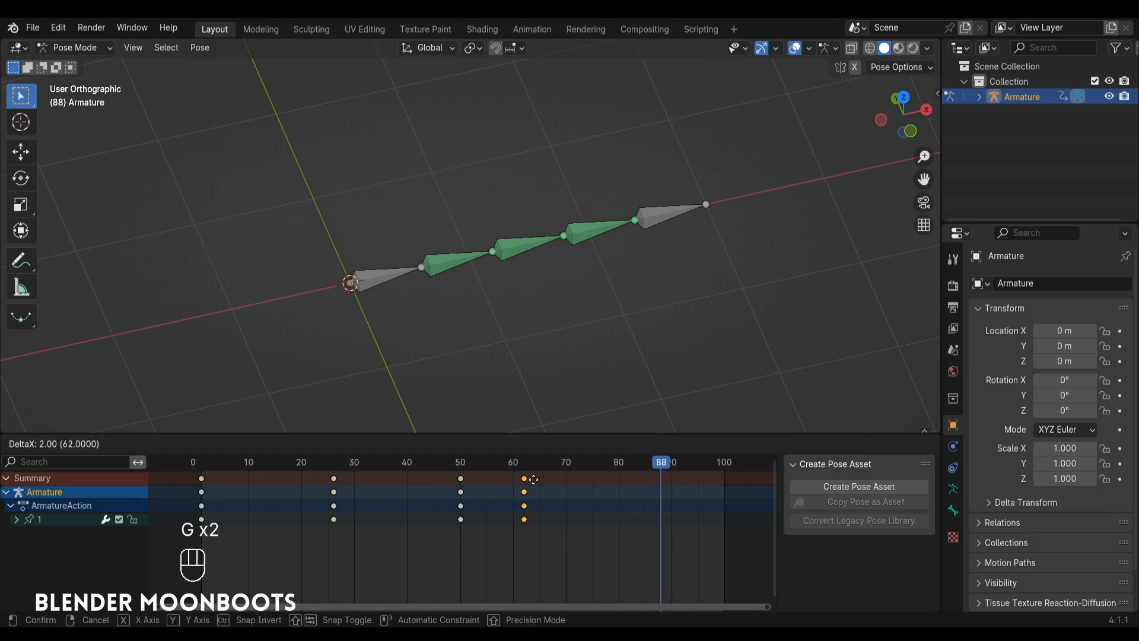
left_click(568, 481)
Replay the retimed animation from frame 1 to review the chain's trailing motion, and stop playback.
left_click(200, 466)
key("space")
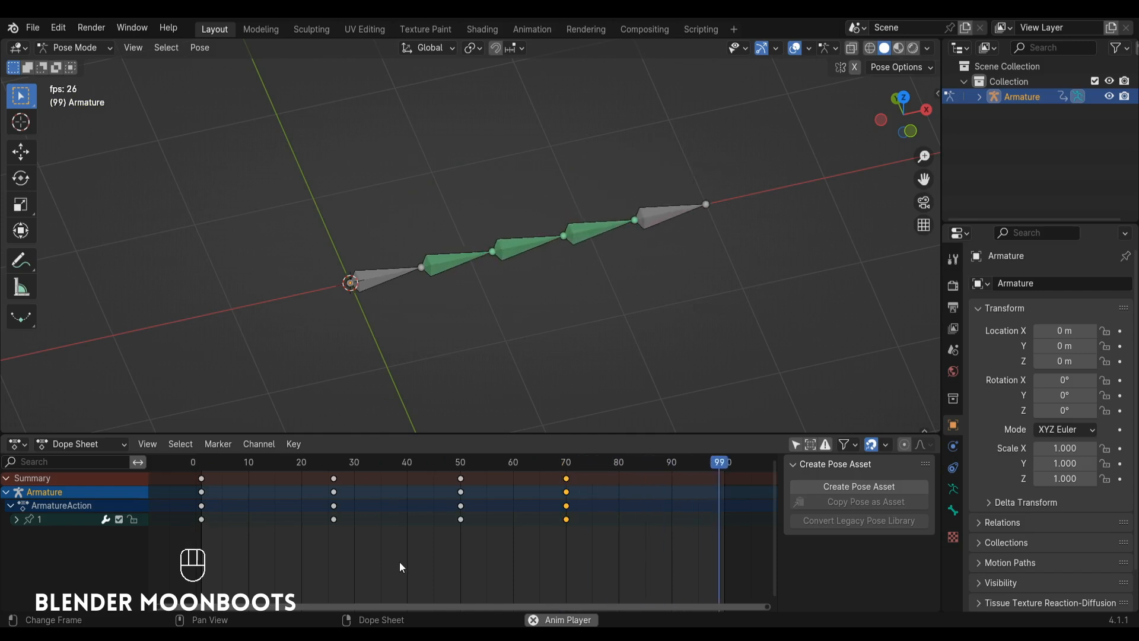
key("space")
Switch the armature to Edit Mode and select all five bones of the chain.
key("Tab")
left_click(392, 275, "shift")
left_click(457, 261, "shift")
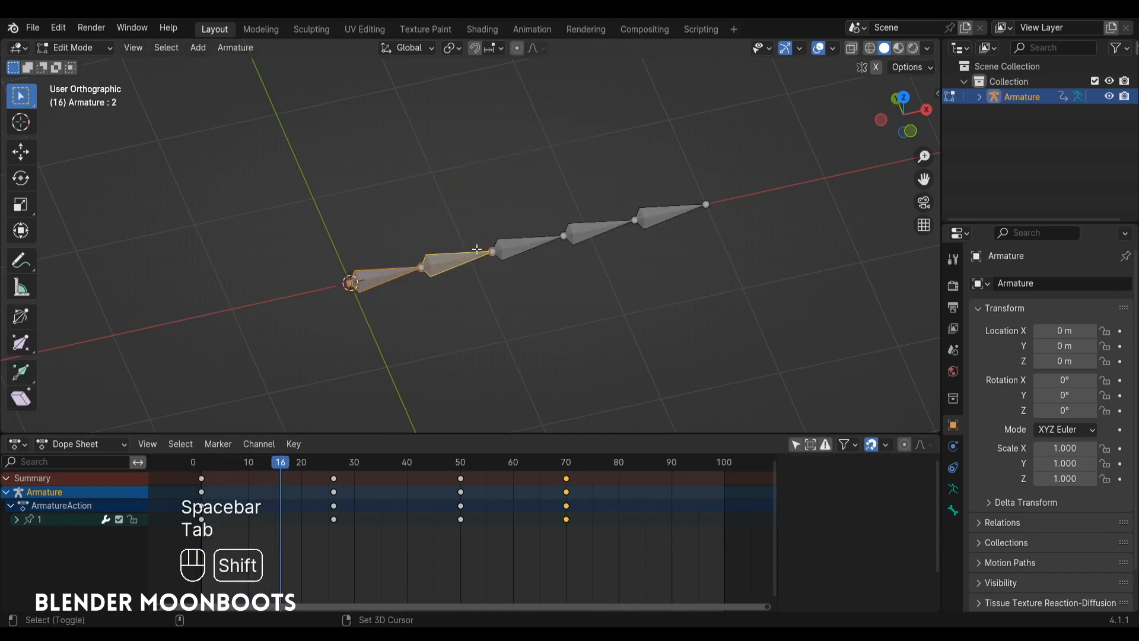
left_click(528, 245, "shift")
left_click(599, 228, "shift")
left_click(670, 212, "shift")
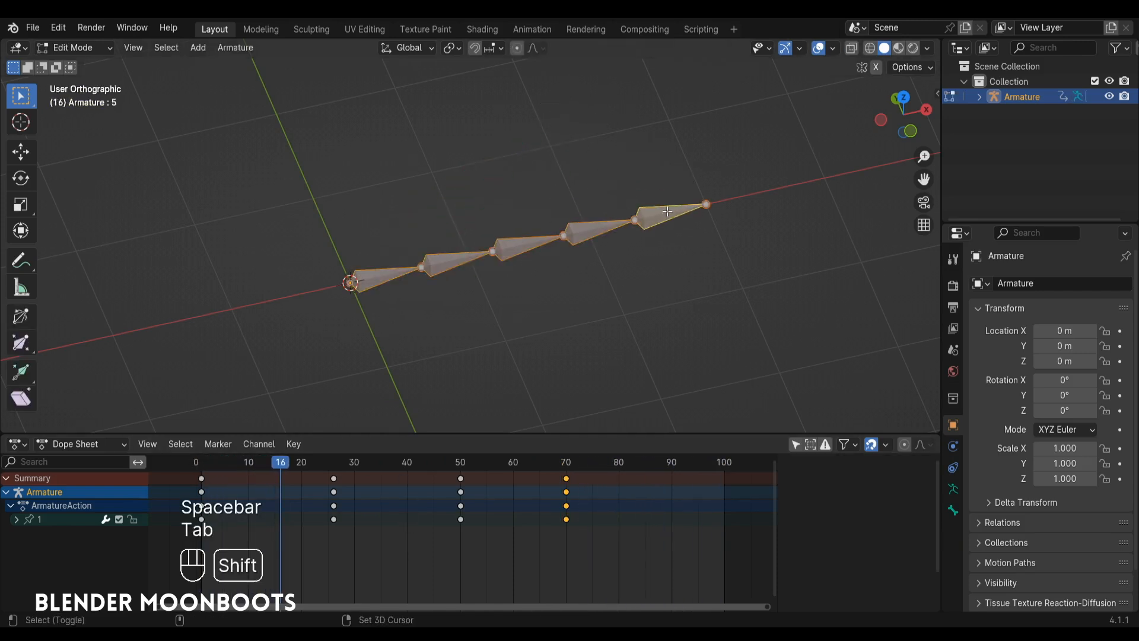
Set the Bendy Bones segments of the selected bones to 3.
left_click(953, 511)
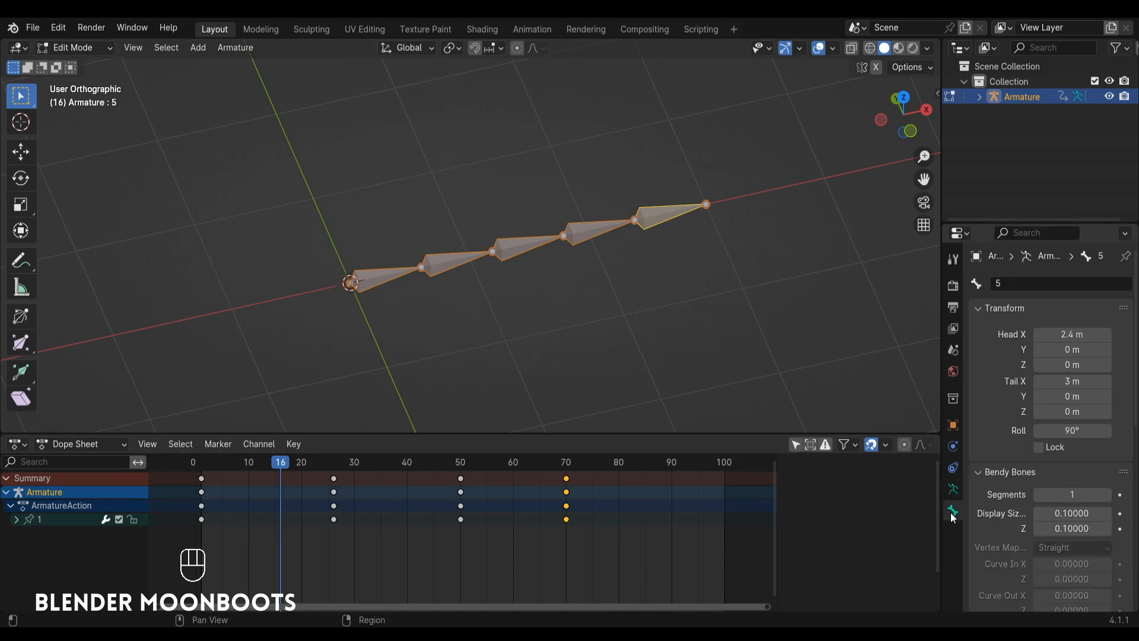
left_click(1070, 494, "alt")
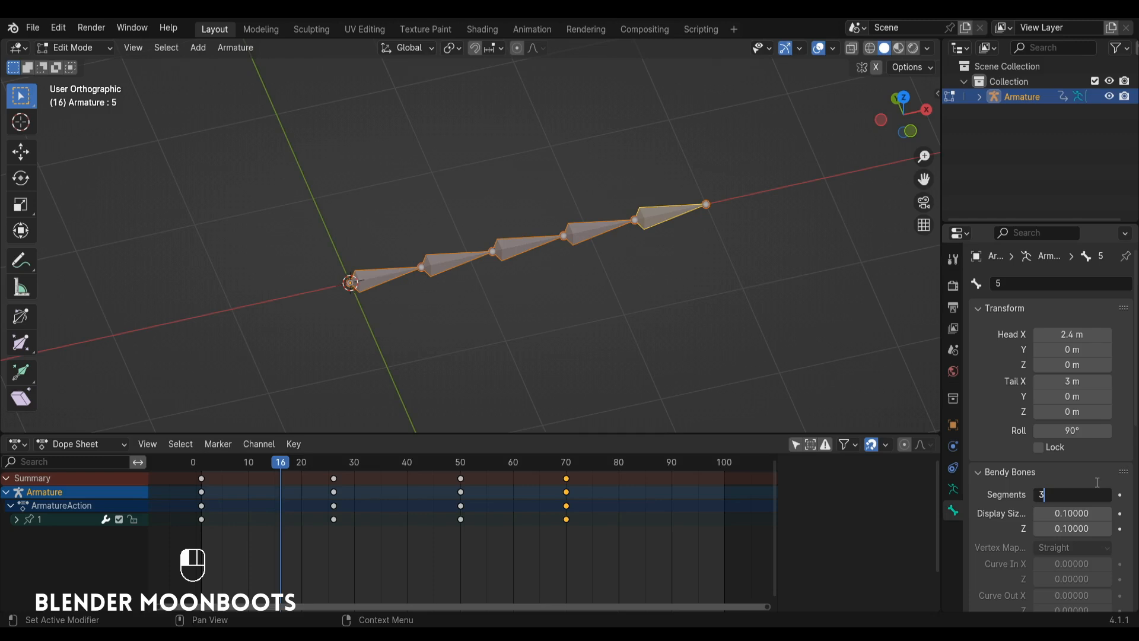
left_click(1096, 482)
left_click_drag(523, 252, 575, 255, "alt+shift")
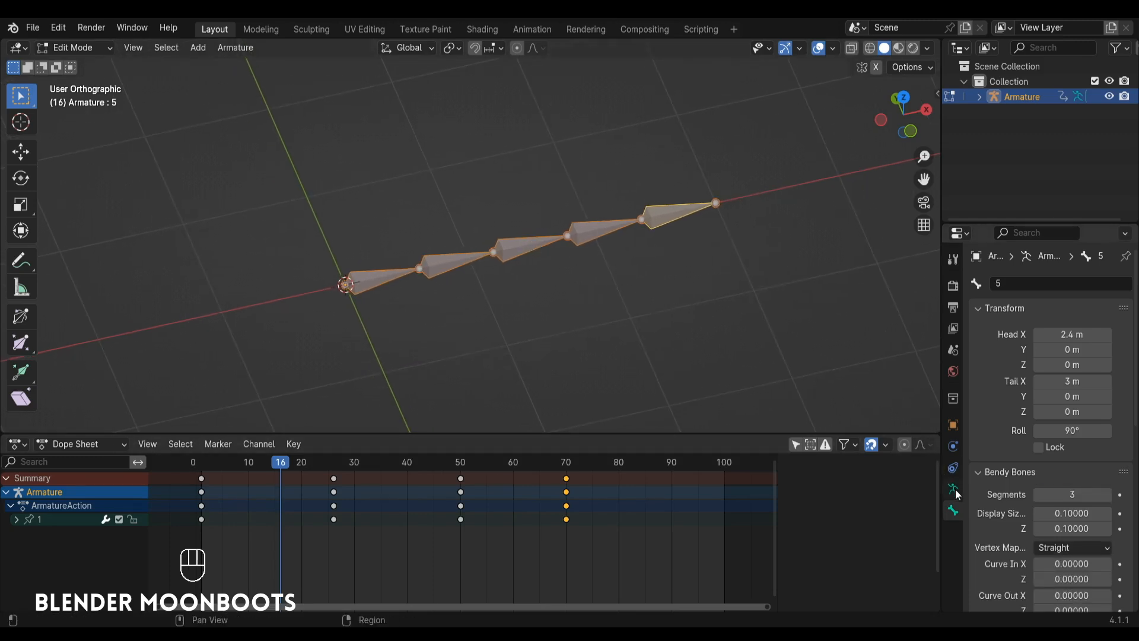